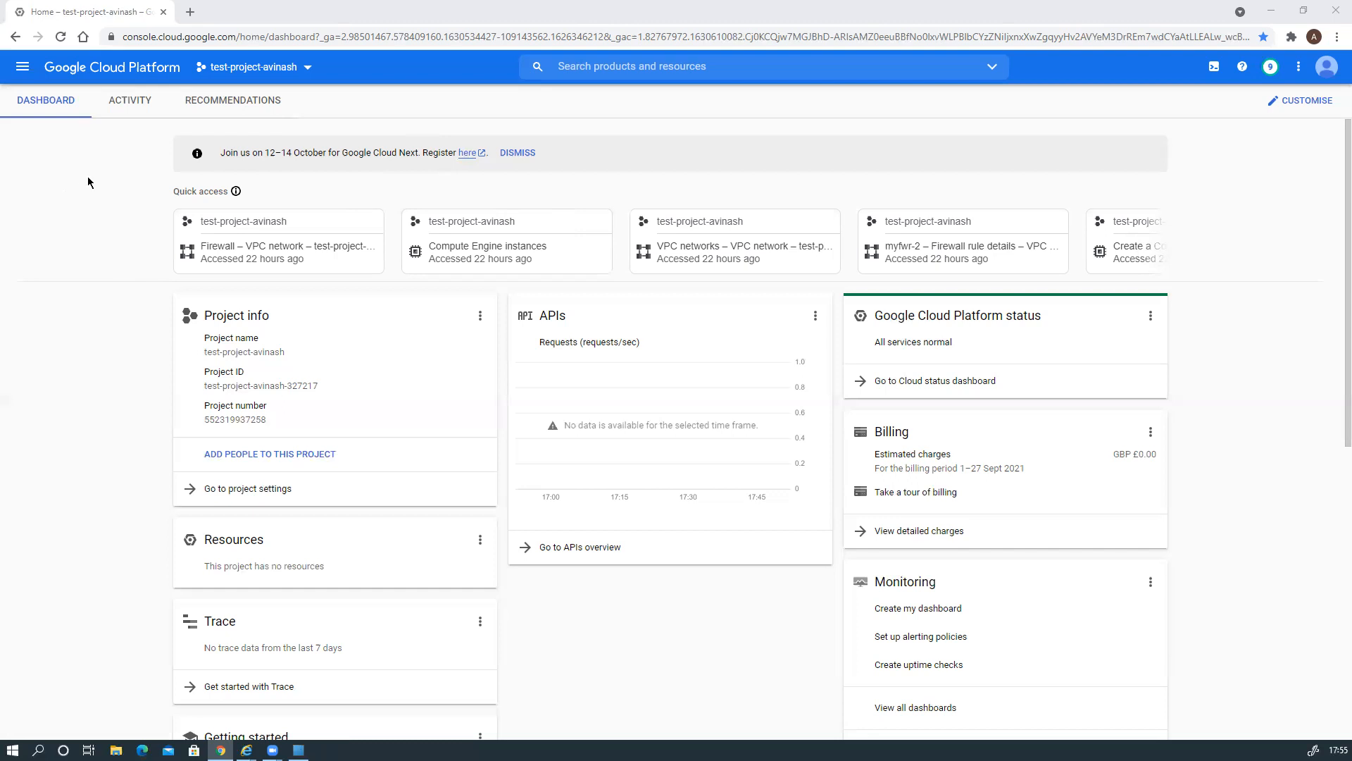
Open the project's VPC networks list and collapse the default network's subnets.
{"action": "left_click", "coordinate": [22, 69]}
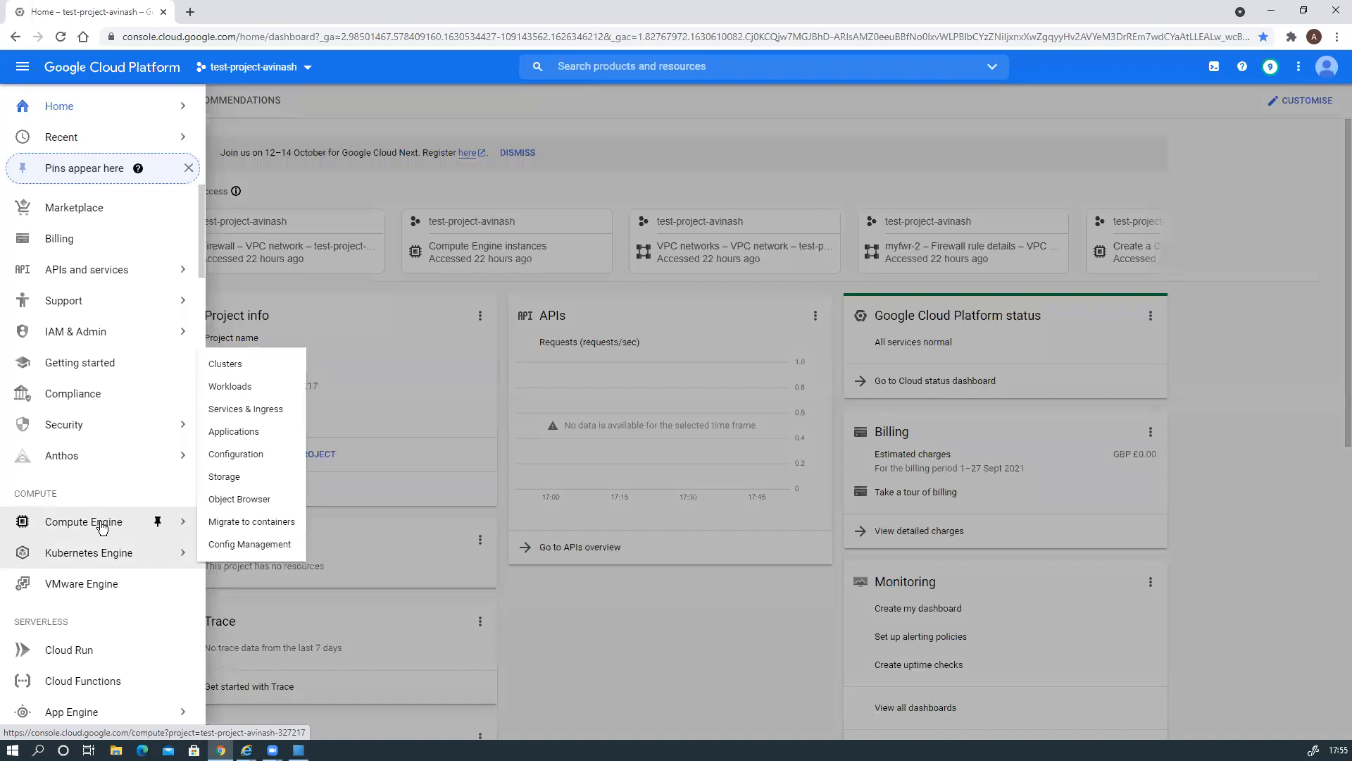
{"action": "mouse_move", "coordinate": [98, 527]}
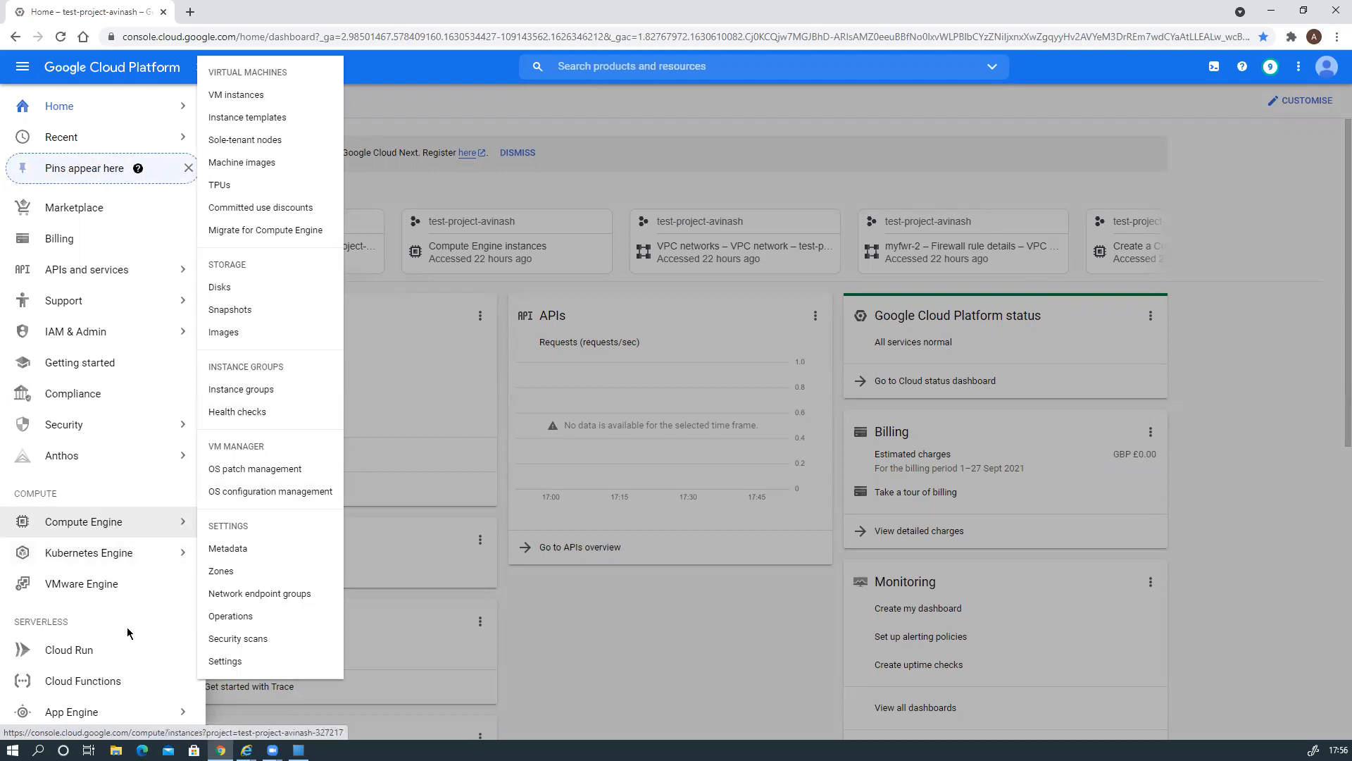
{"action": "scroll", "coordinate": [134, 635], "scroll_direction": "down", "scroll_amount": 1}
{"action": "scroll", "coordinate": [134, 635], "scroll_direction": "down", "scroll_amount": 6}
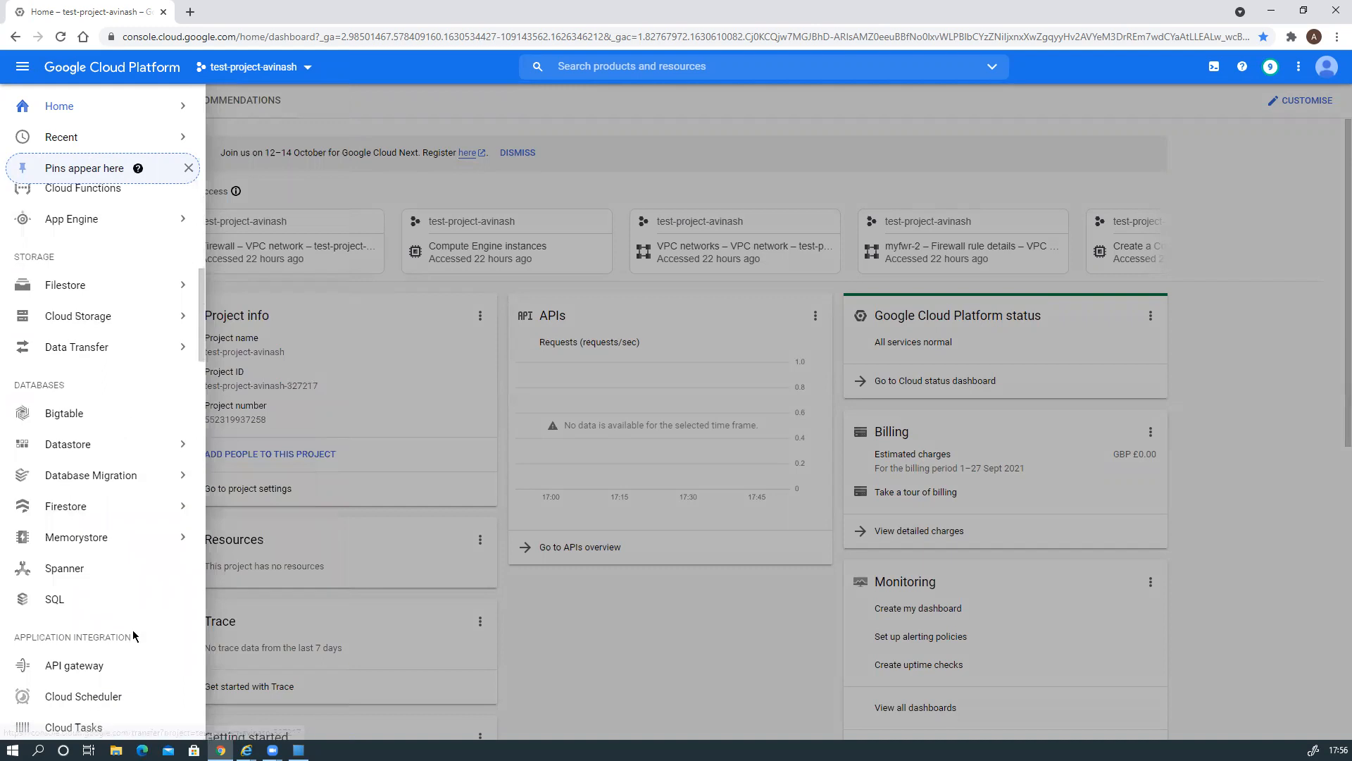
{"action": "scroll", "coordinate": [141, 539], "scroll_direction": "down", "scroll_amount": 3}
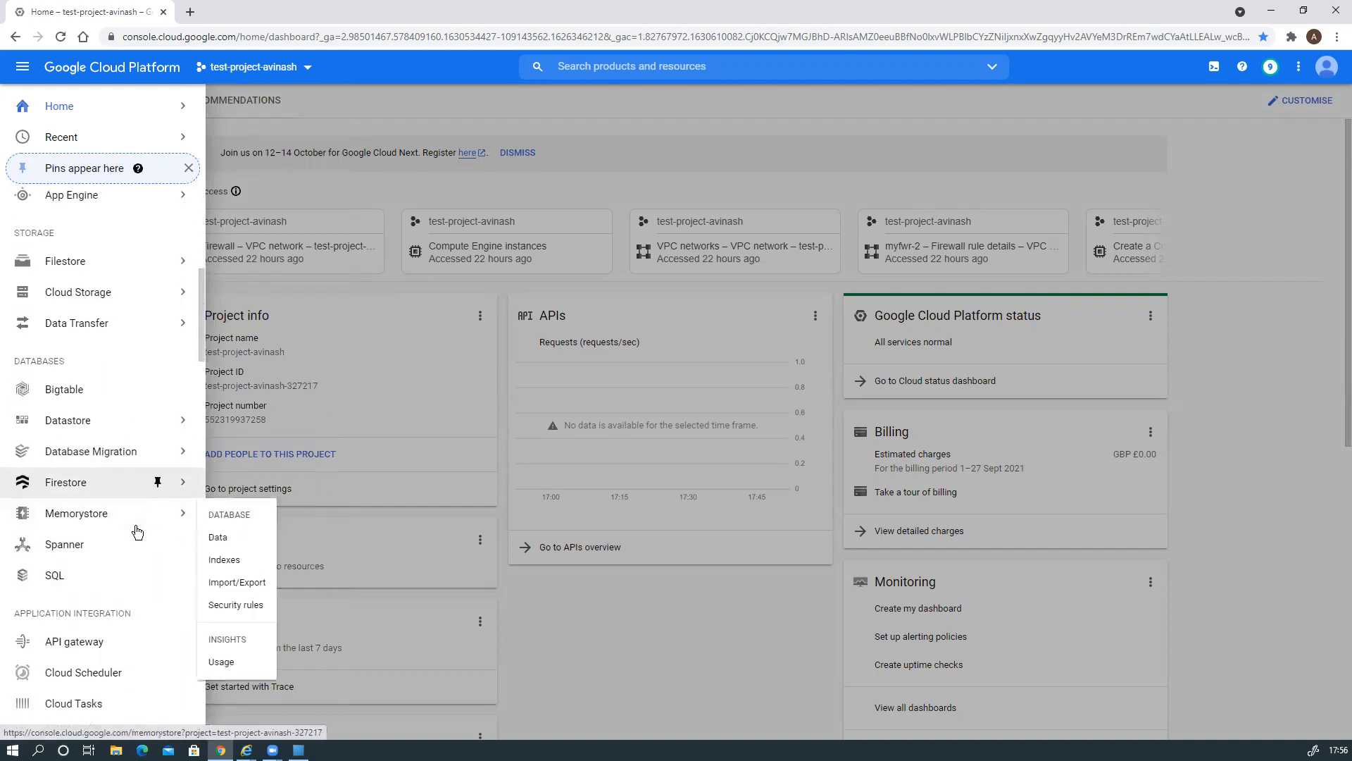
{"action": "scroll", "coordinate": [138, 528], "scroll_direction": "down", "scroll_amount": 2}
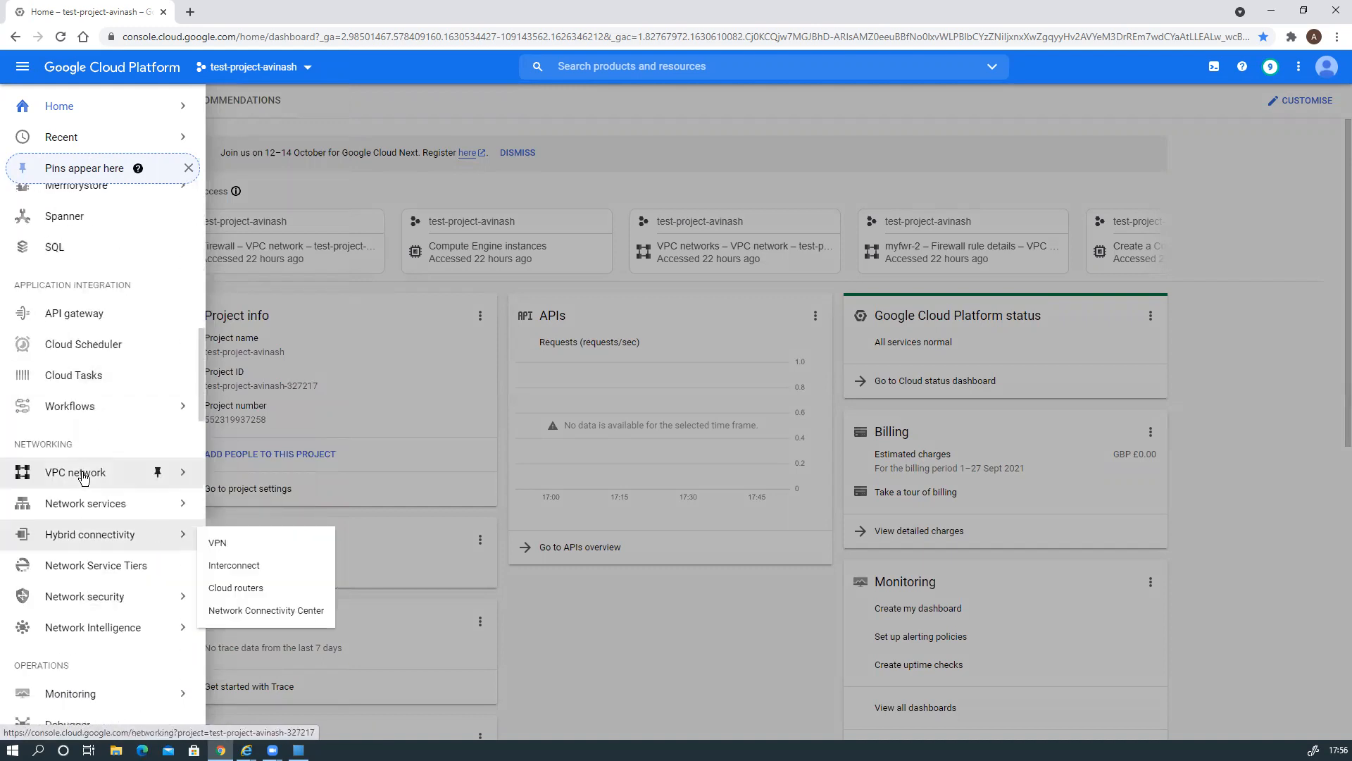
{"action": "mouse_move", "coordinate": [107, 481]}
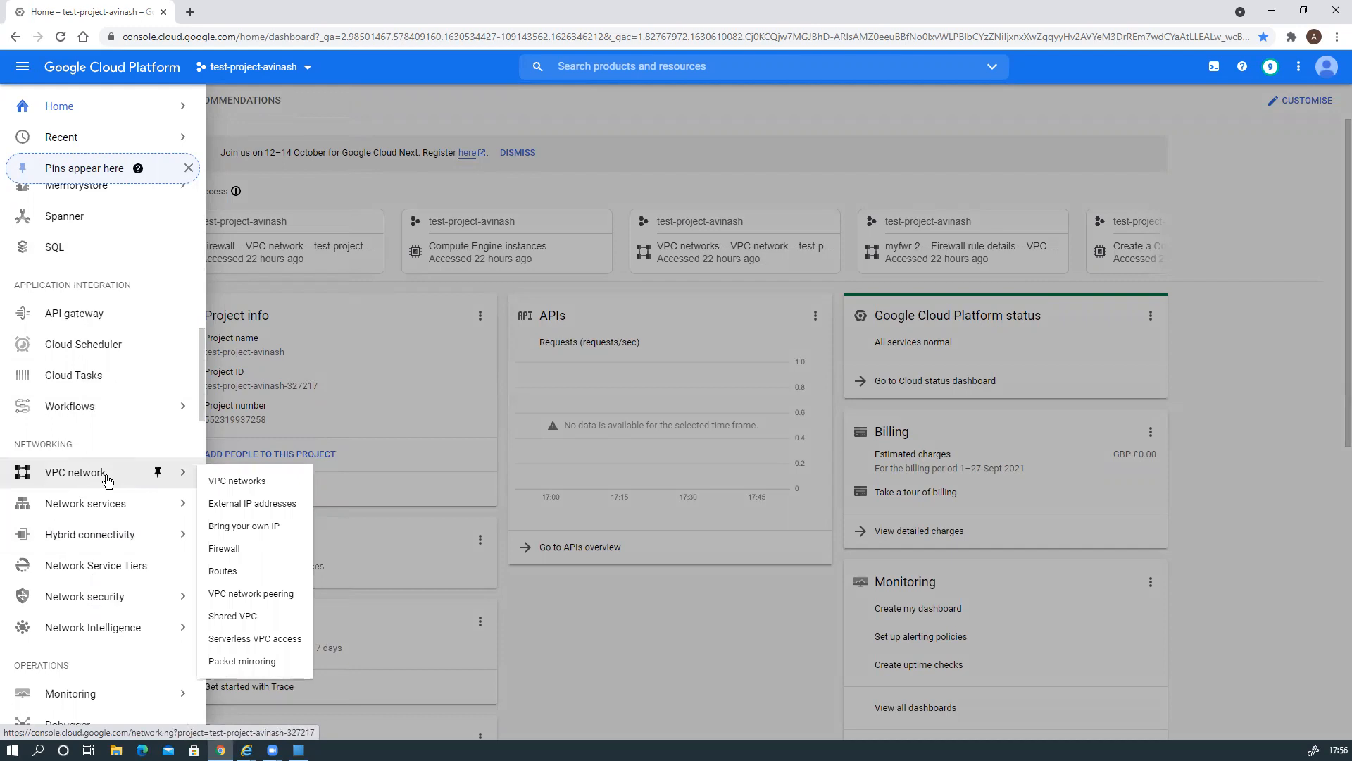
{"action": "left_click", "coordinate": [225, 480]}
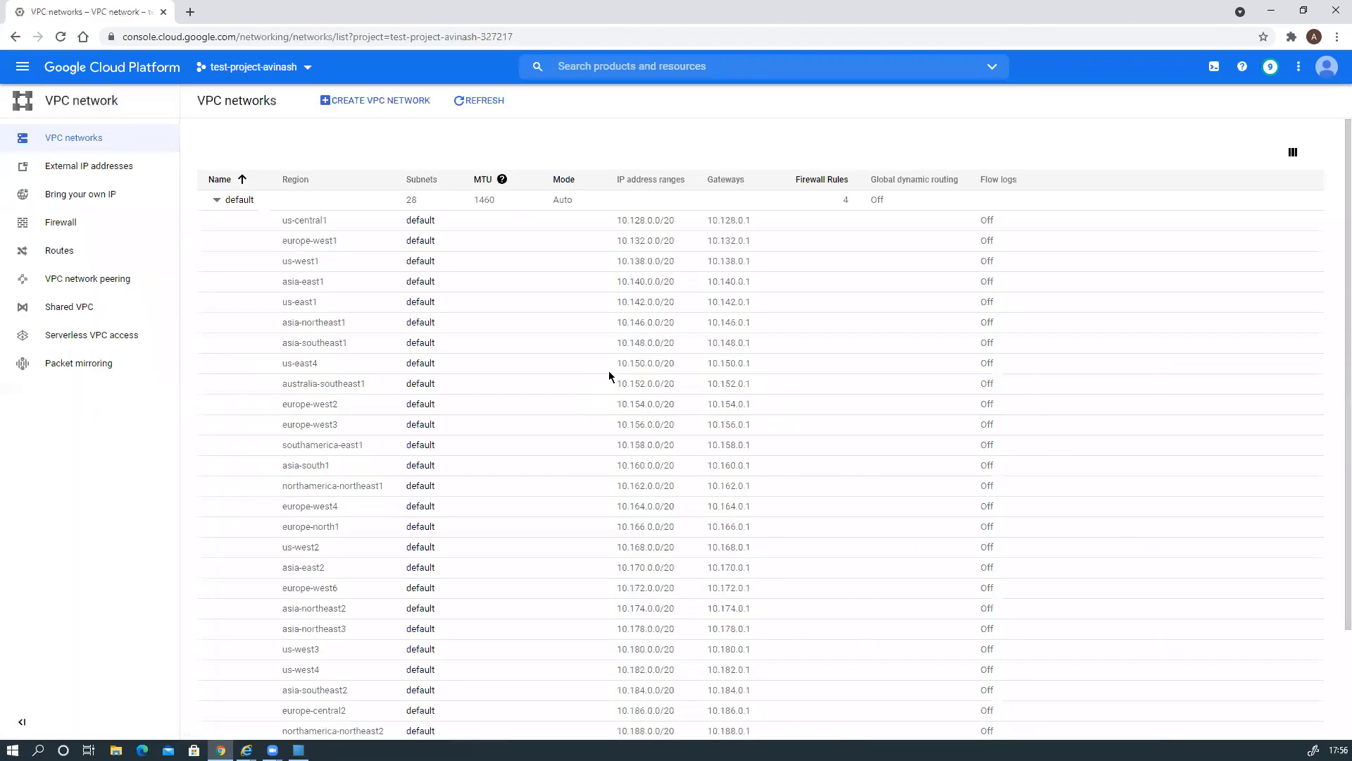
{"action": "left_click", "coordinate": [217, 199]}
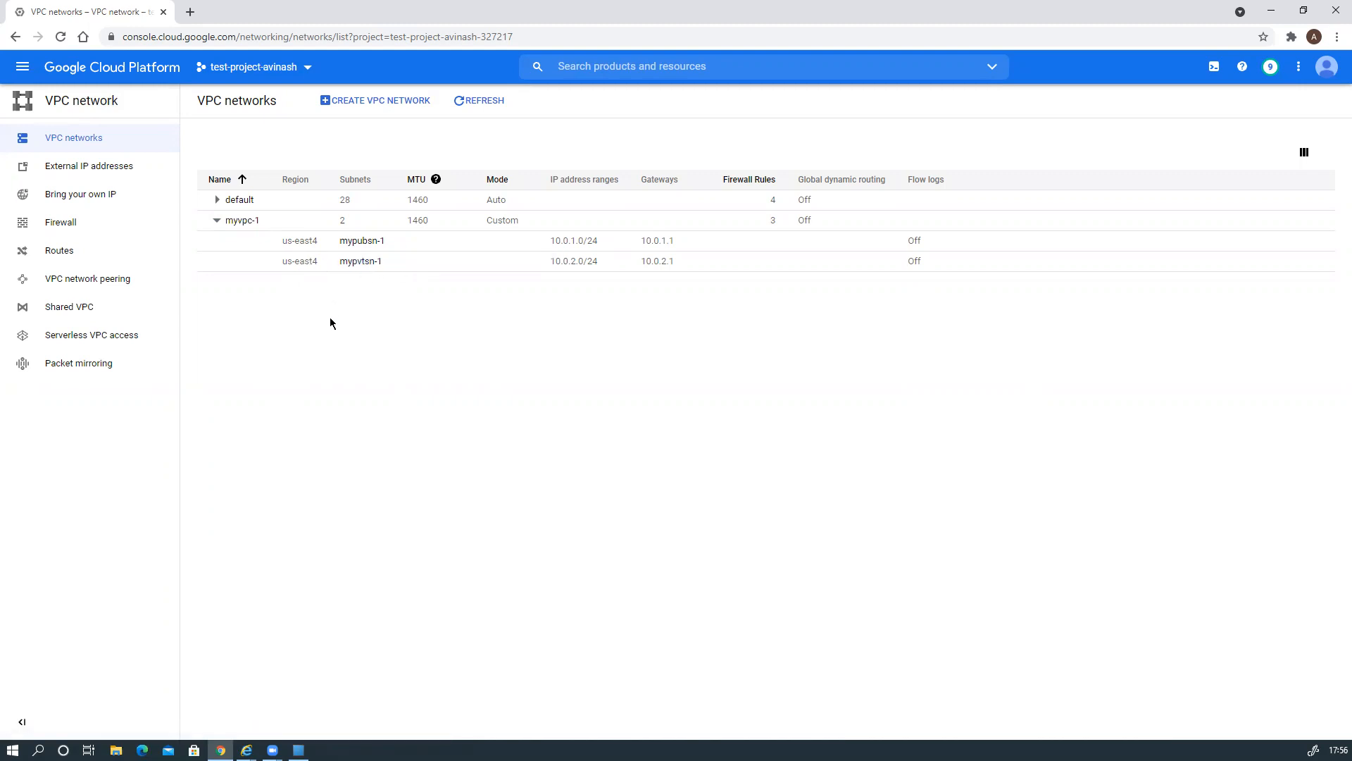
Start a new VPC network named eu-vpc-1 with the description "Europe VPC Network".
{"action": "left_click", "coordinate": [361, 103]}
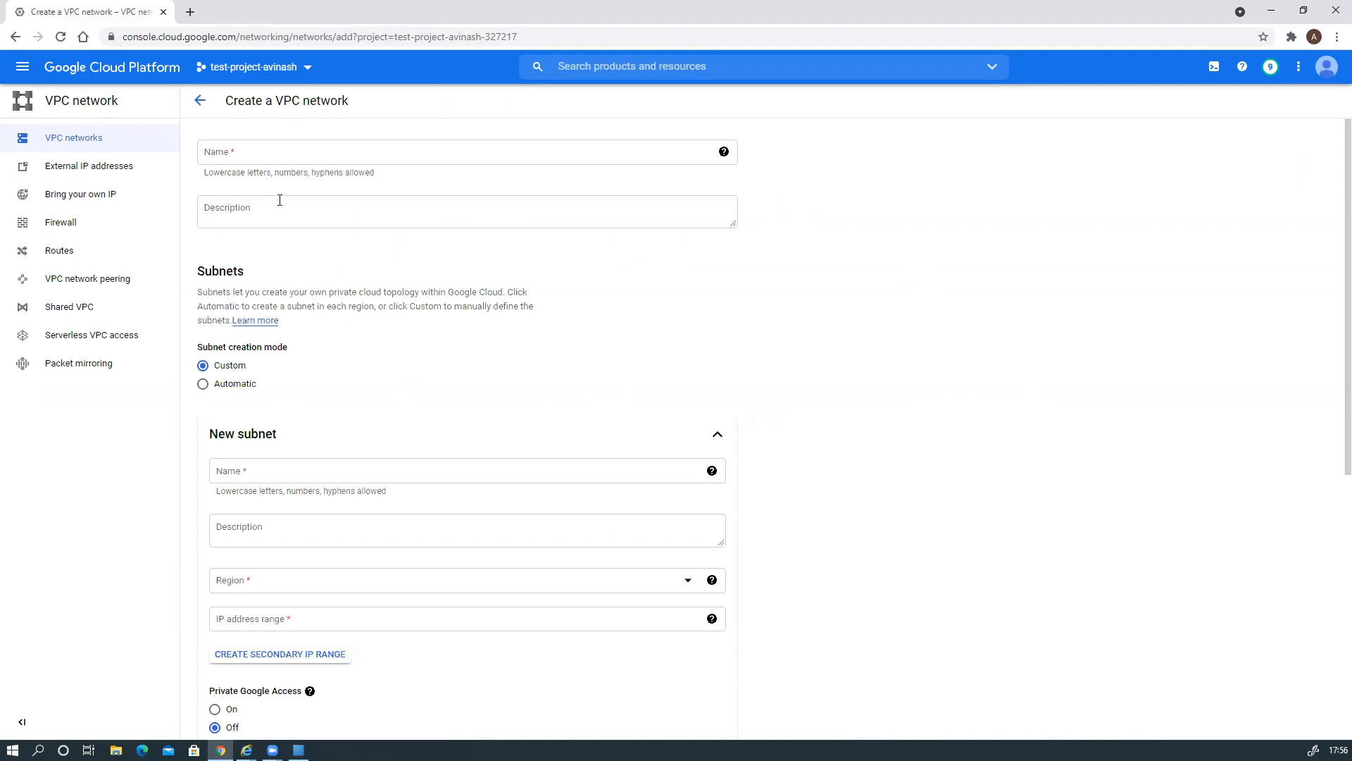
{"action": "left_click", "coordinate": [236, 162]}
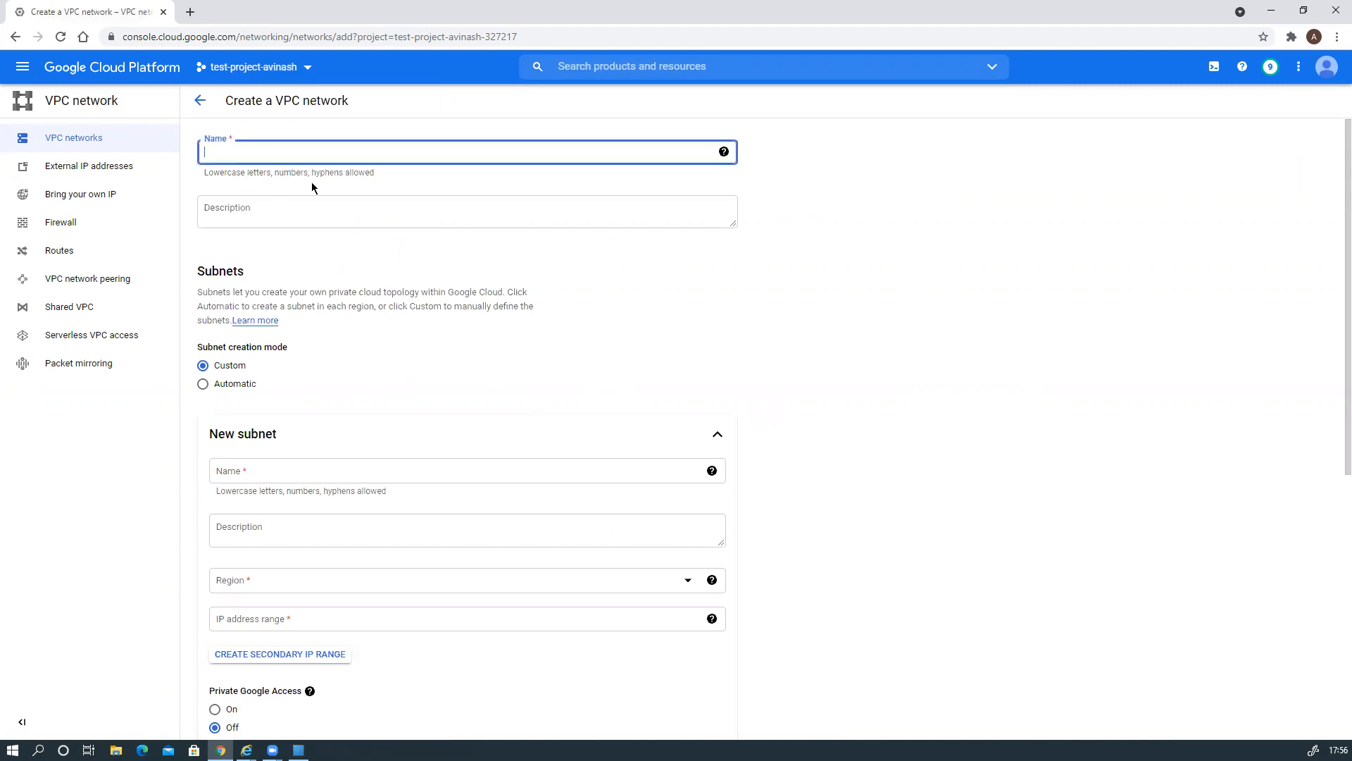
{"action": "type", "text": "eu"}
{"action": "key", "text": "ctrl+a"}
{"action": "type", "text": "-vpc-1"}
{"action": "left_click", "coordinate": [258, 213]}
{"action": "type", "text": "Europe"}
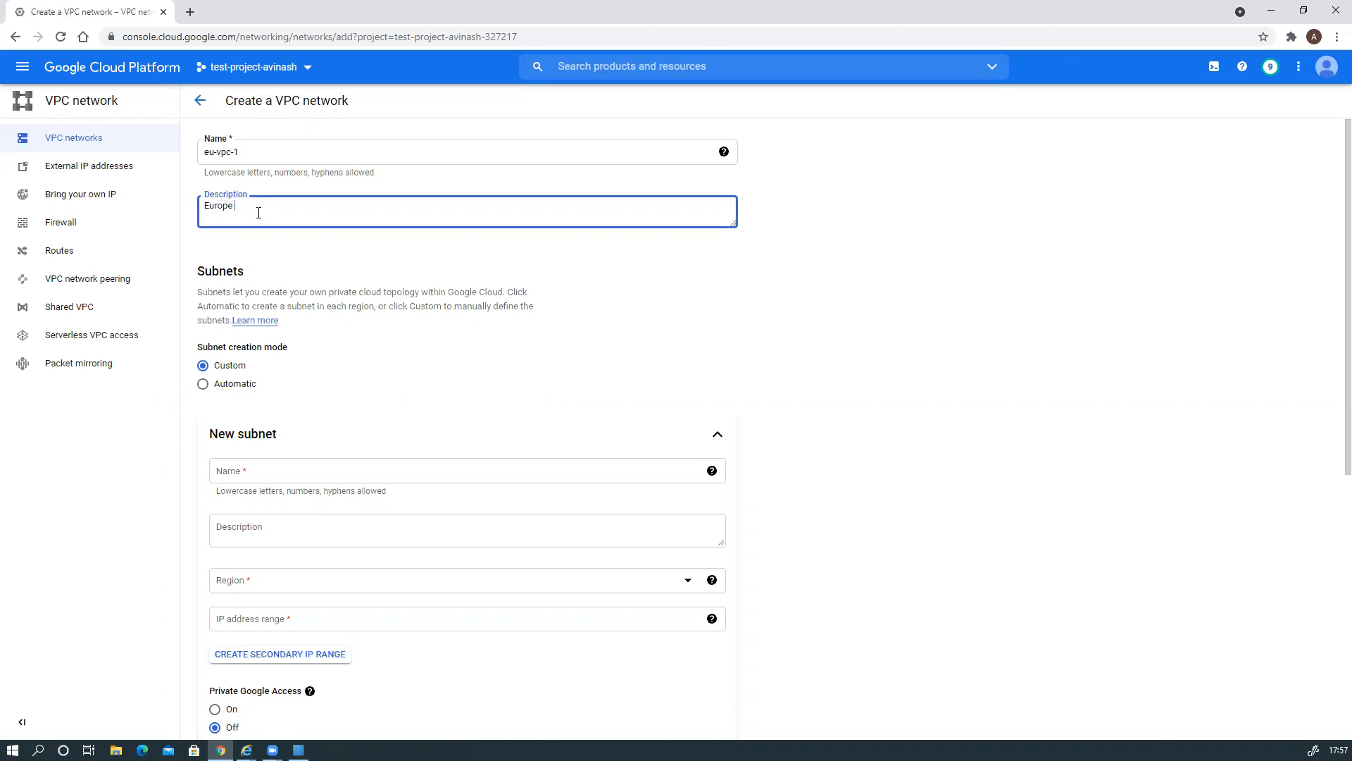
{"action": "type", "text": " VPC Network"}
Consult the documentation on subnet creation modes and return to the VPC network creation form.
{"action": "scroll", "coordinate": [322, 361], "scroll_direction": "down", "scroll_amount": 1}
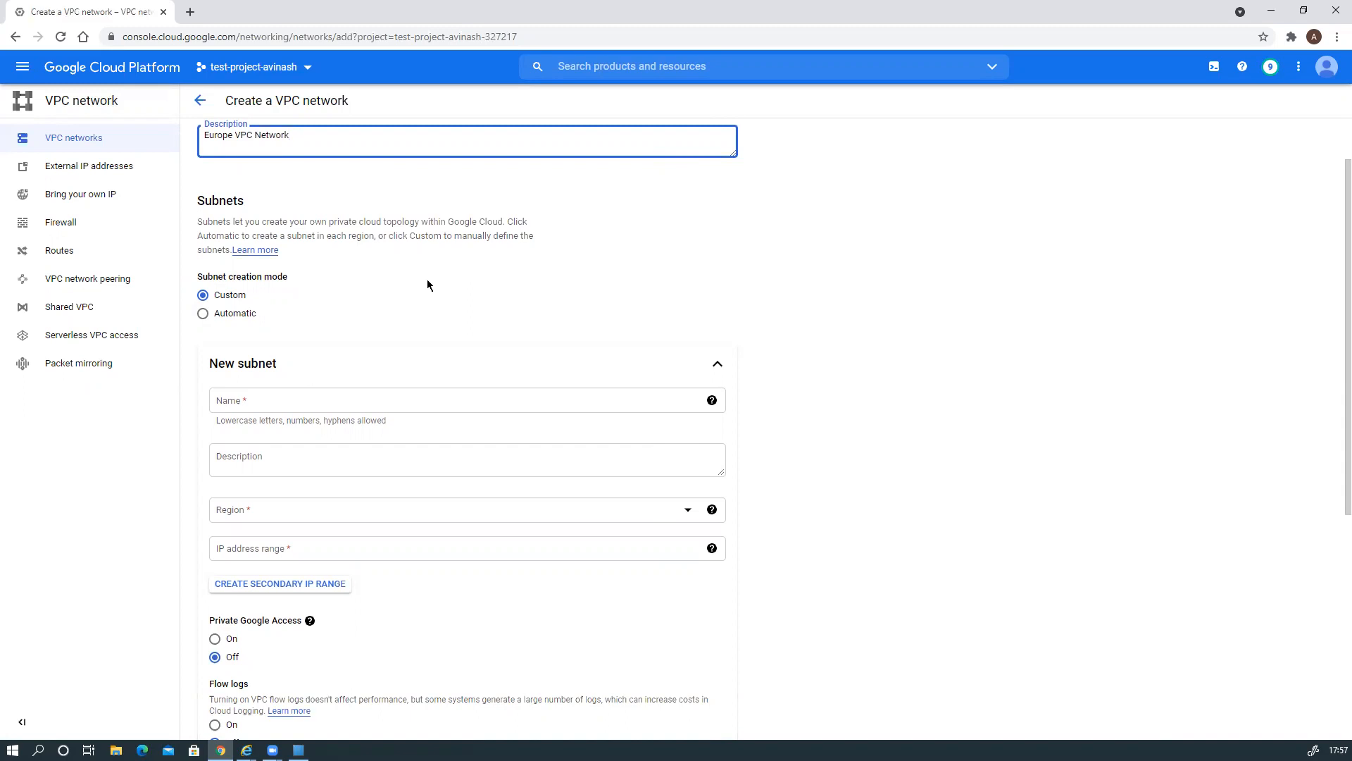
{"action": "left_click", "coordinate": [273, 252]}
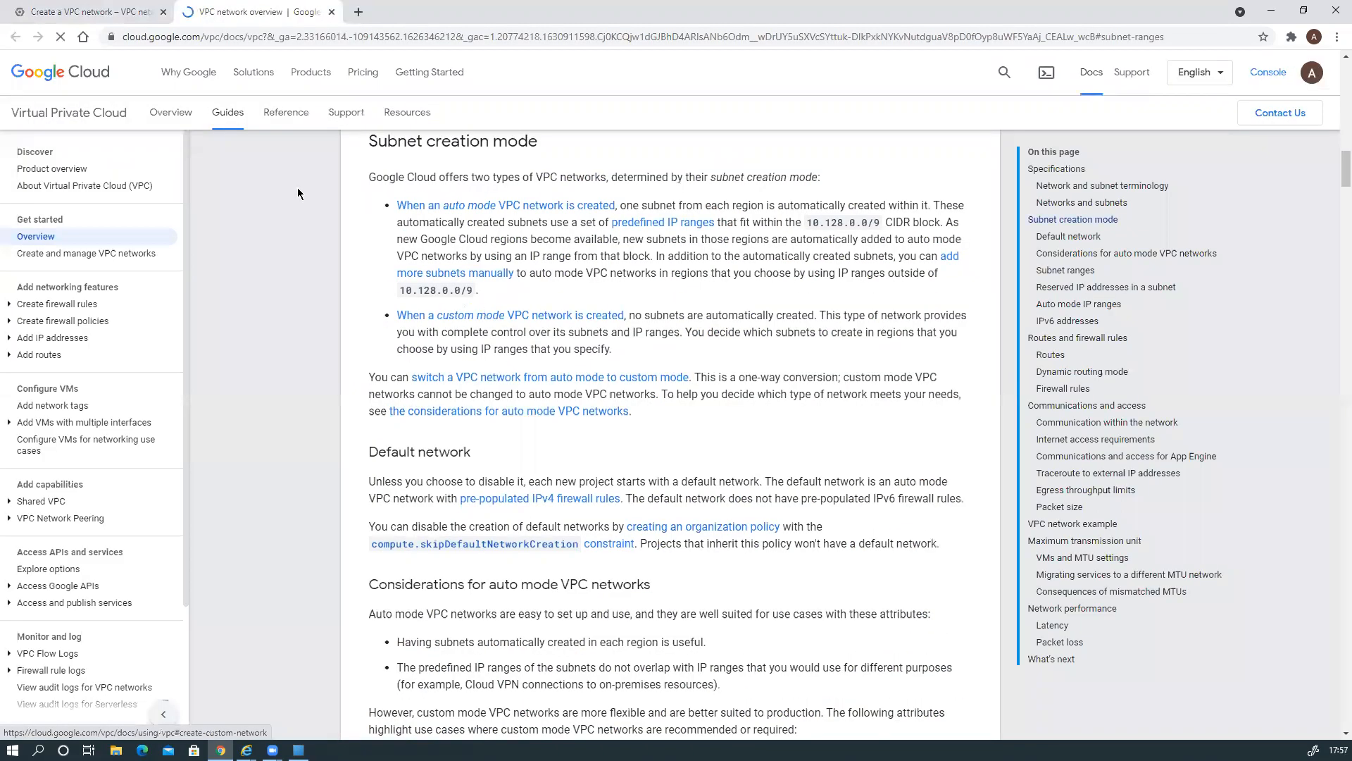
{"action": "left_click", "coordinate": [107, 11]}
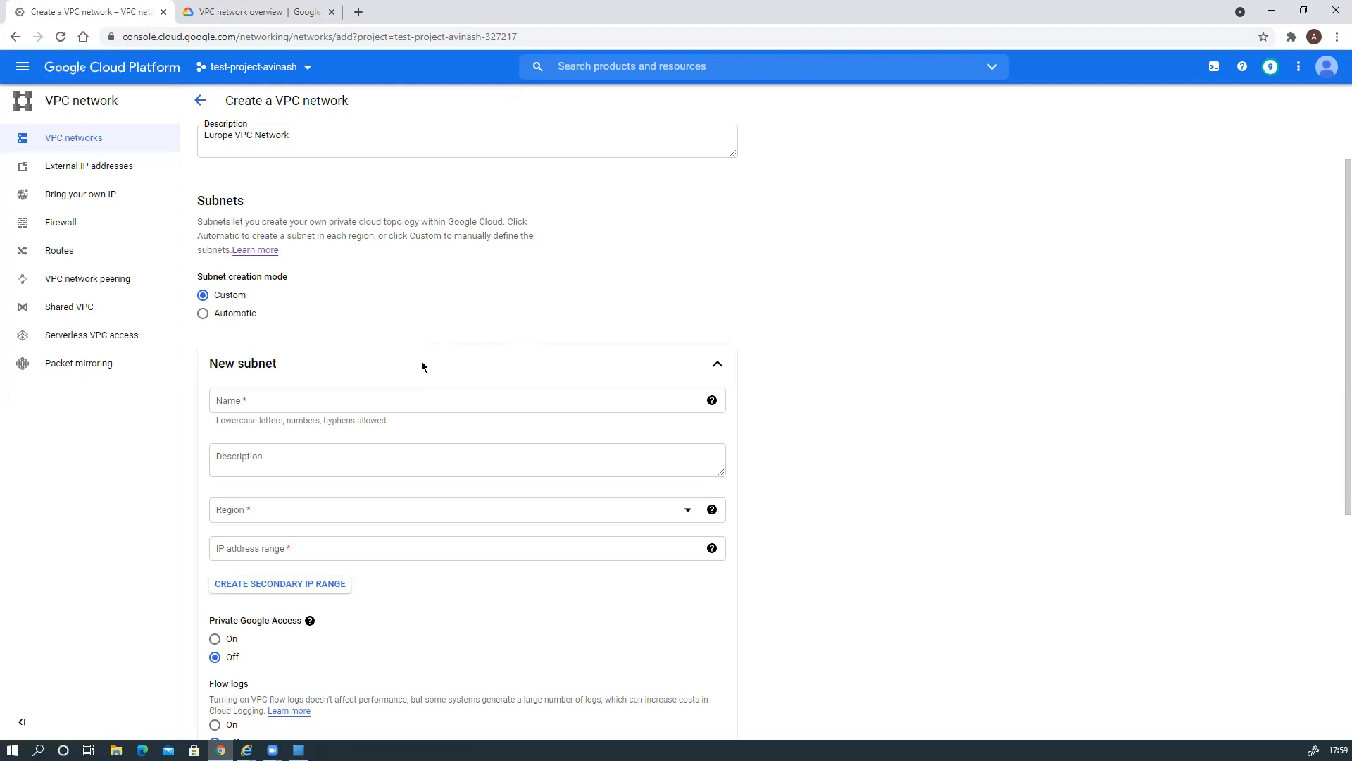
Define the first subnet as eu-public-1 in region europe-west1 with IP address range 10.0.1.0/24.
{"action": "left_click", "coordinate": [259, 401]}
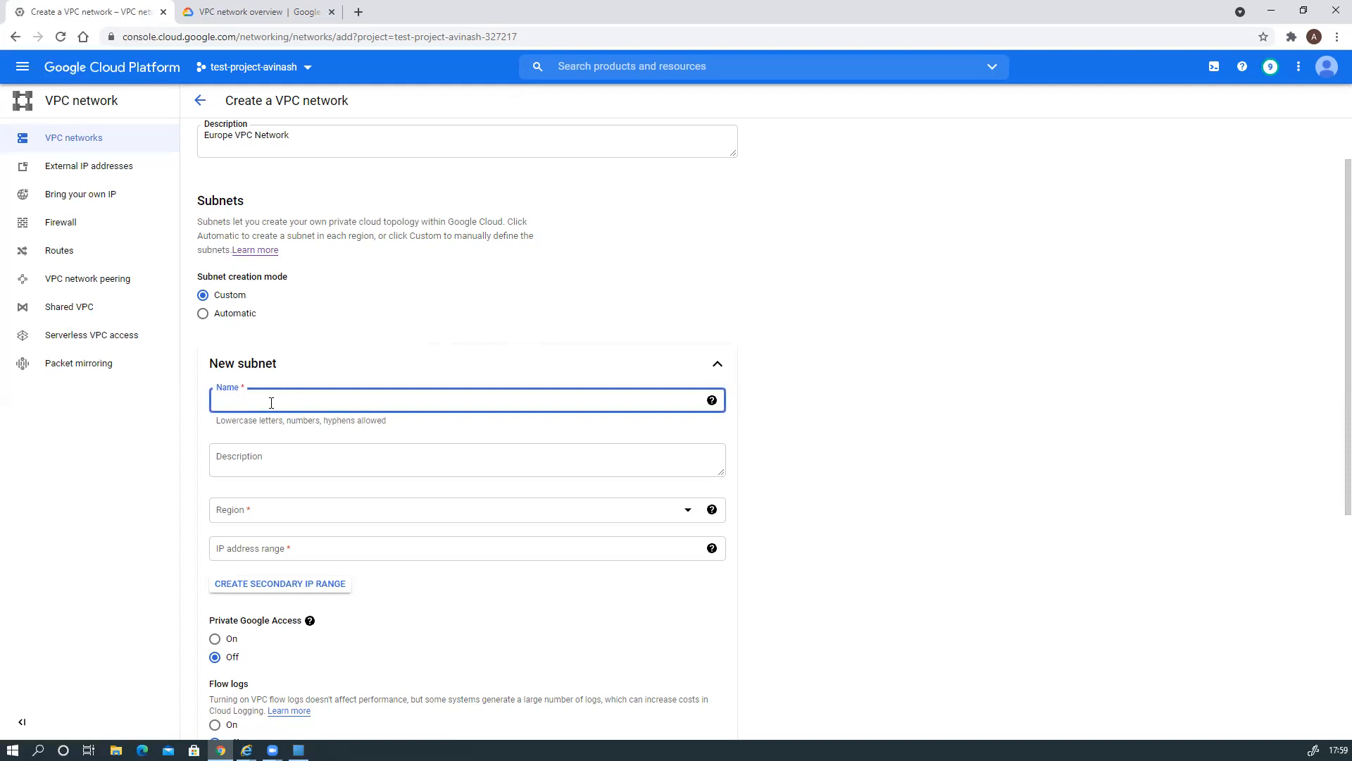
{"action": "type", "text": "eu-public-1"}
{"action": "left_click", "coordinate": [251, 510]}
{"action": "scroll", "coordinate": [293, 615], "scroll_direction": "down", "scroll_amount": 3}
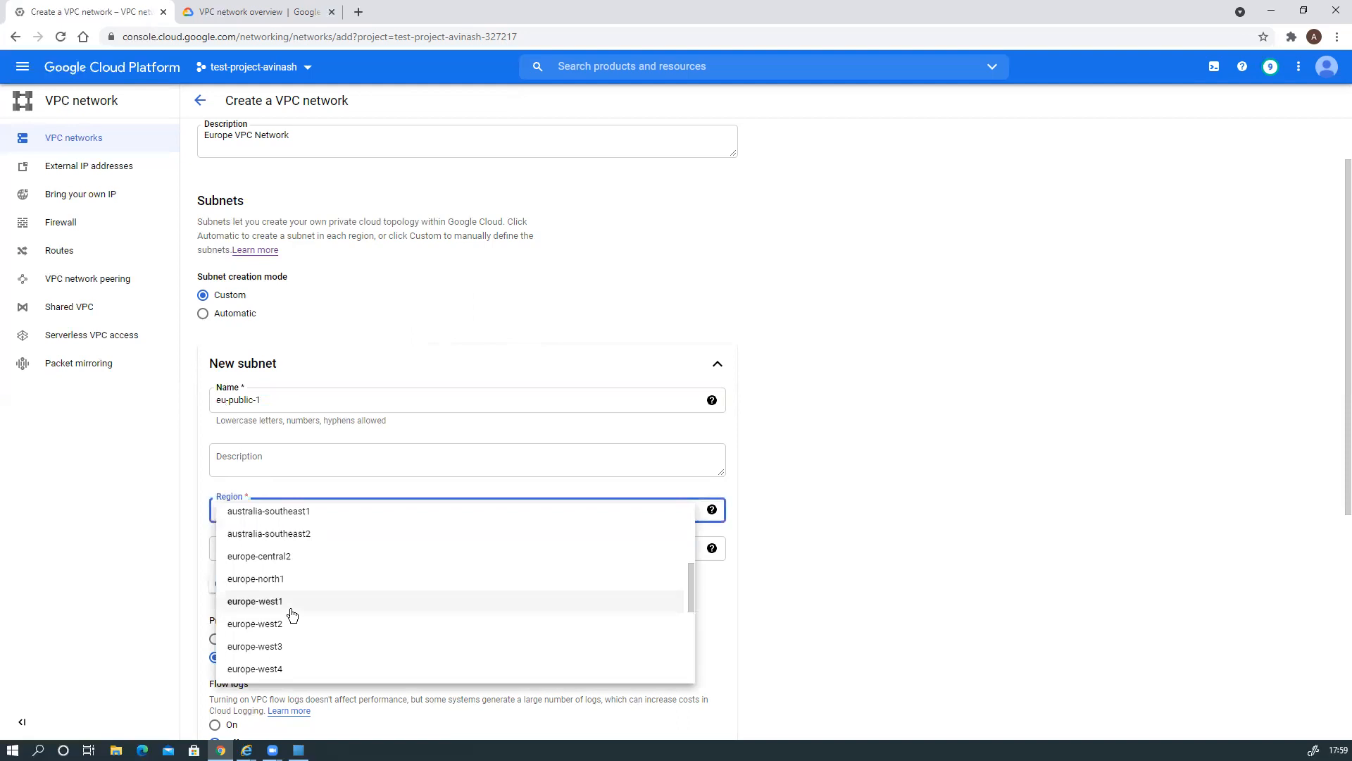
{"action": "left_click", "coordinate": [251, 603]}
{"action": "left_click", "coordinate": [263, 555]}
{"action": "type", "text": "10.0.1.0/24"}
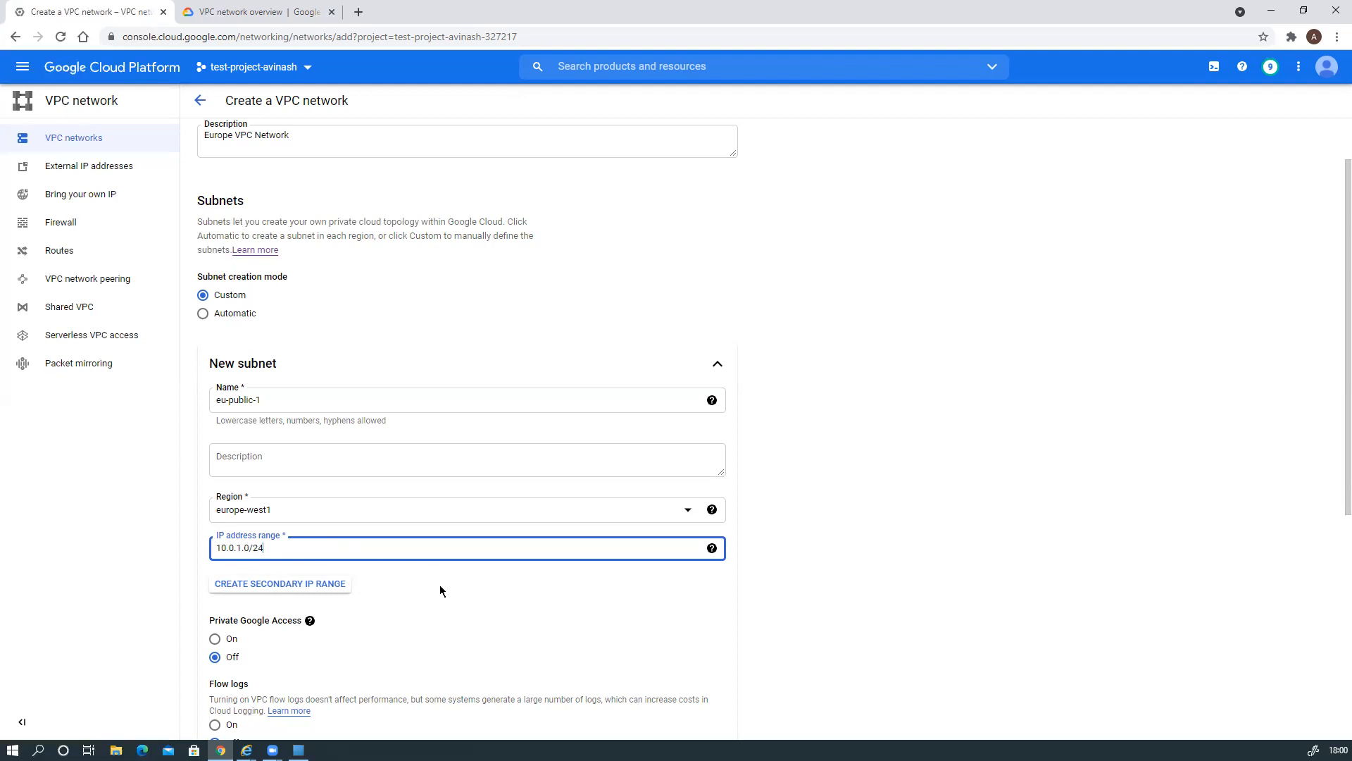
{"action": "scroll", "coordinate": [440, 590], "scroll_direction": "down", "scroll_amount": 2}
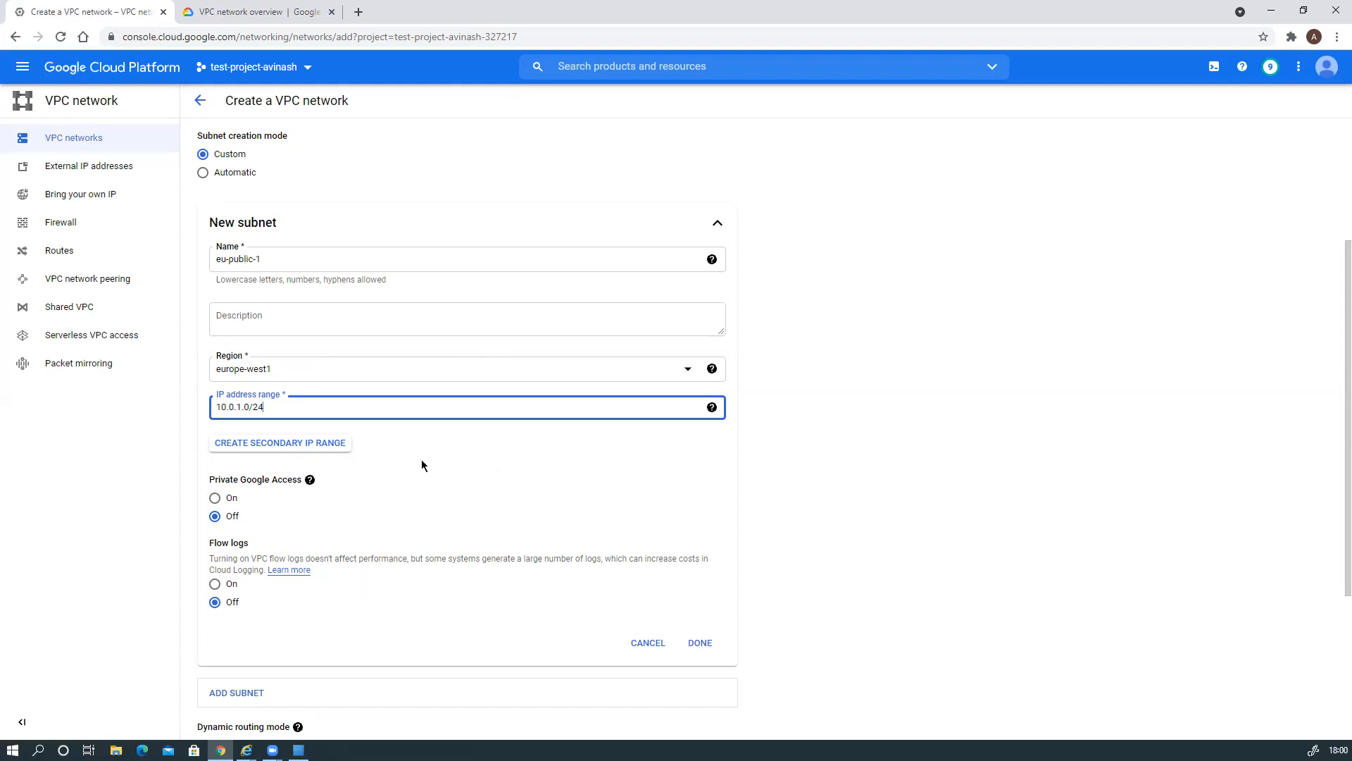
{"action": "scroll", "coordinate": [423, 465], "scroll_direction": "down", "scroll_amount": 1}
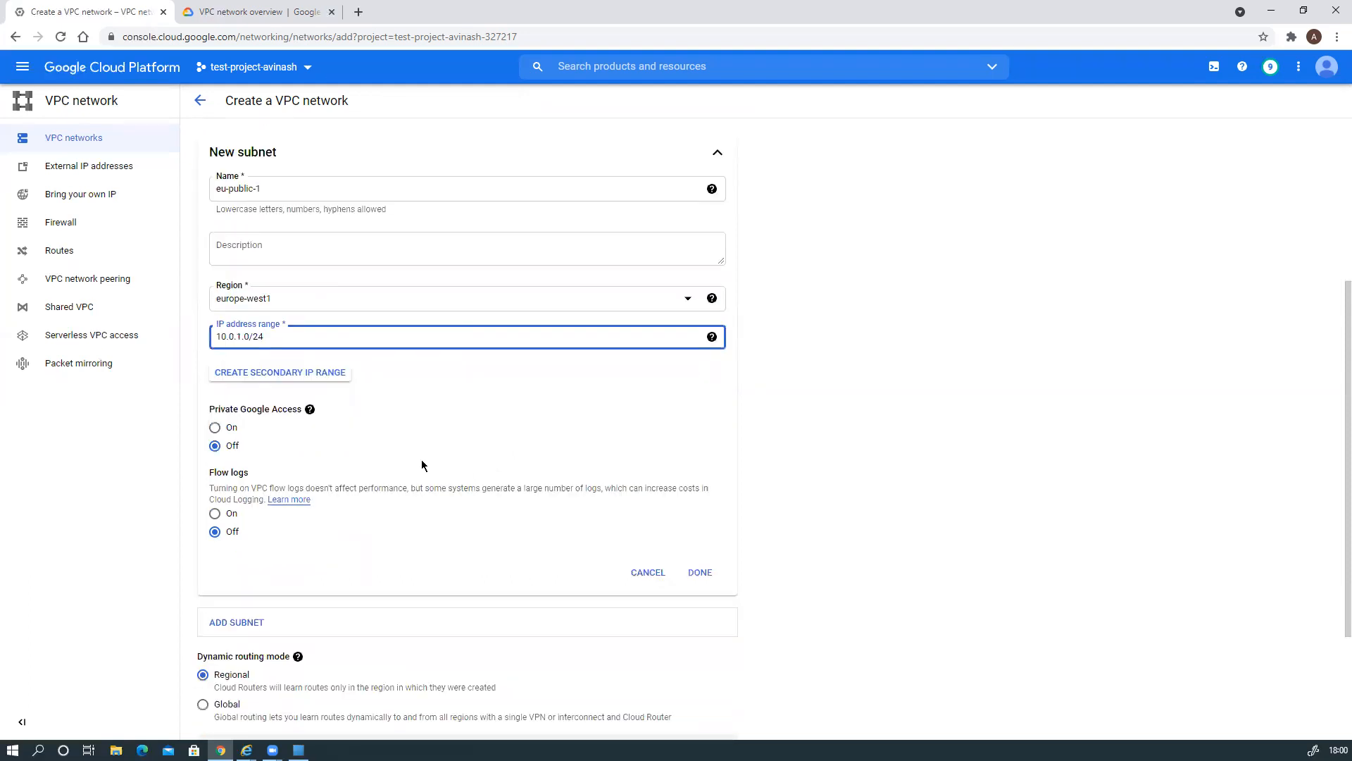
{"action": "left_click", "coordinate": [701, 573]}
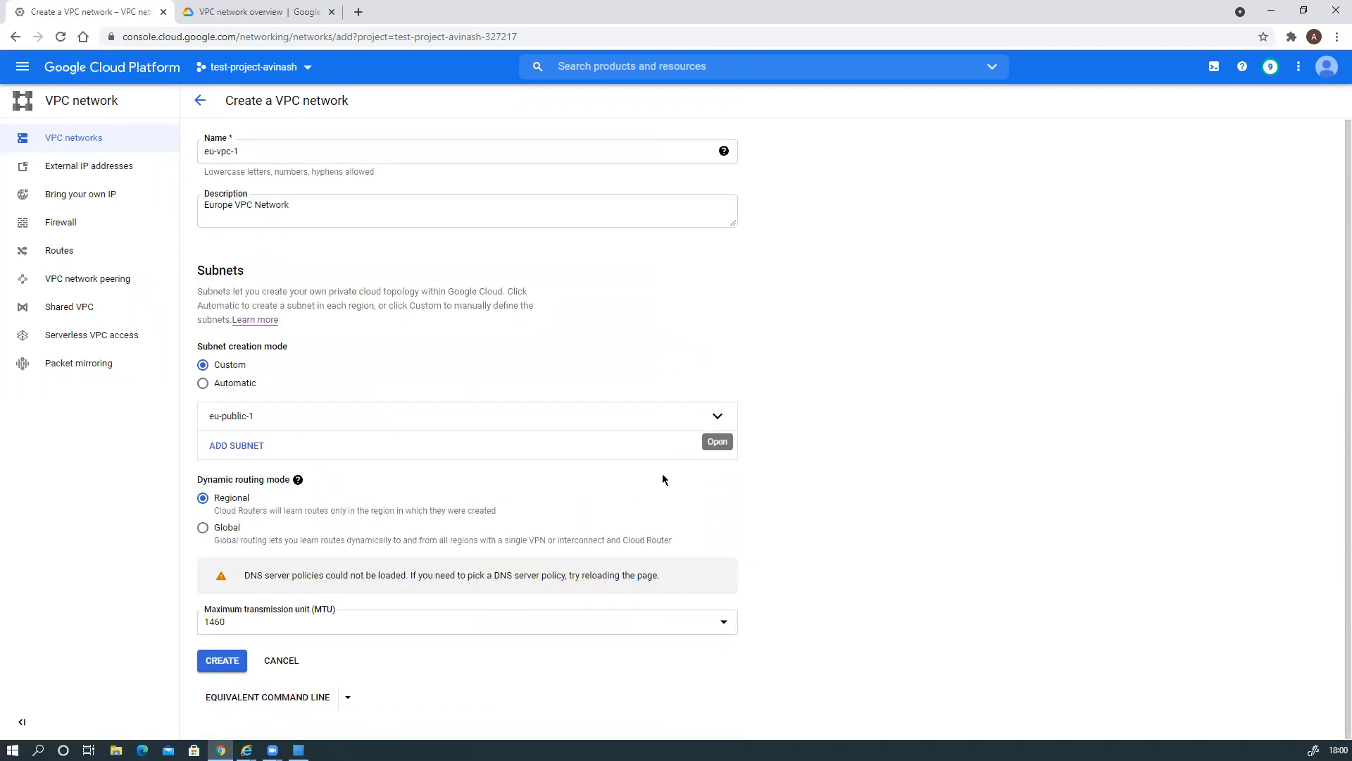
Add a second subnet named eu-private-1 in region europe-west1.
{"action": "left_click", "coordinate": [224, 445]}
{"action": "left_click", "coordinate": [270, 496]}
{"action": "type", "text": "eu-private"}
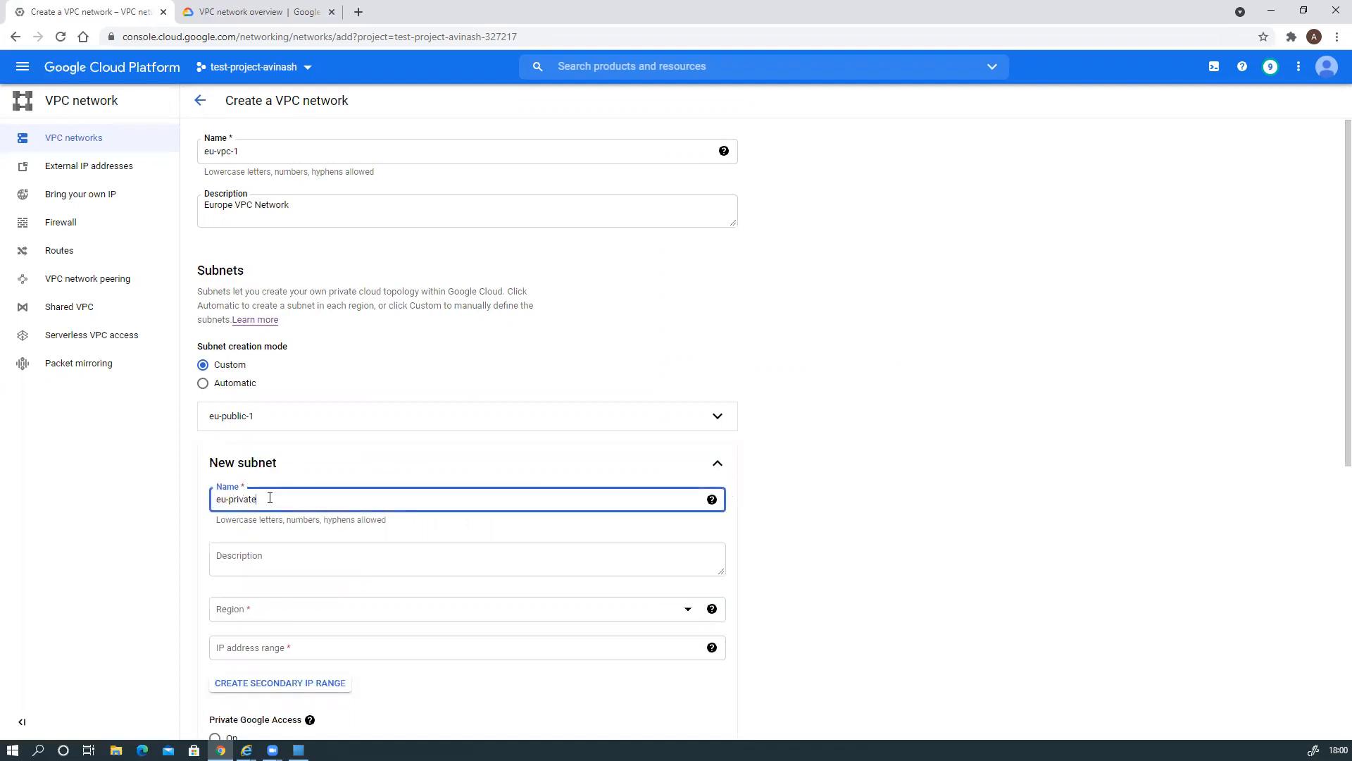
{"action": "type", "text": "-1"}
{"action": "left_click", "coordinate": [236, 607]}
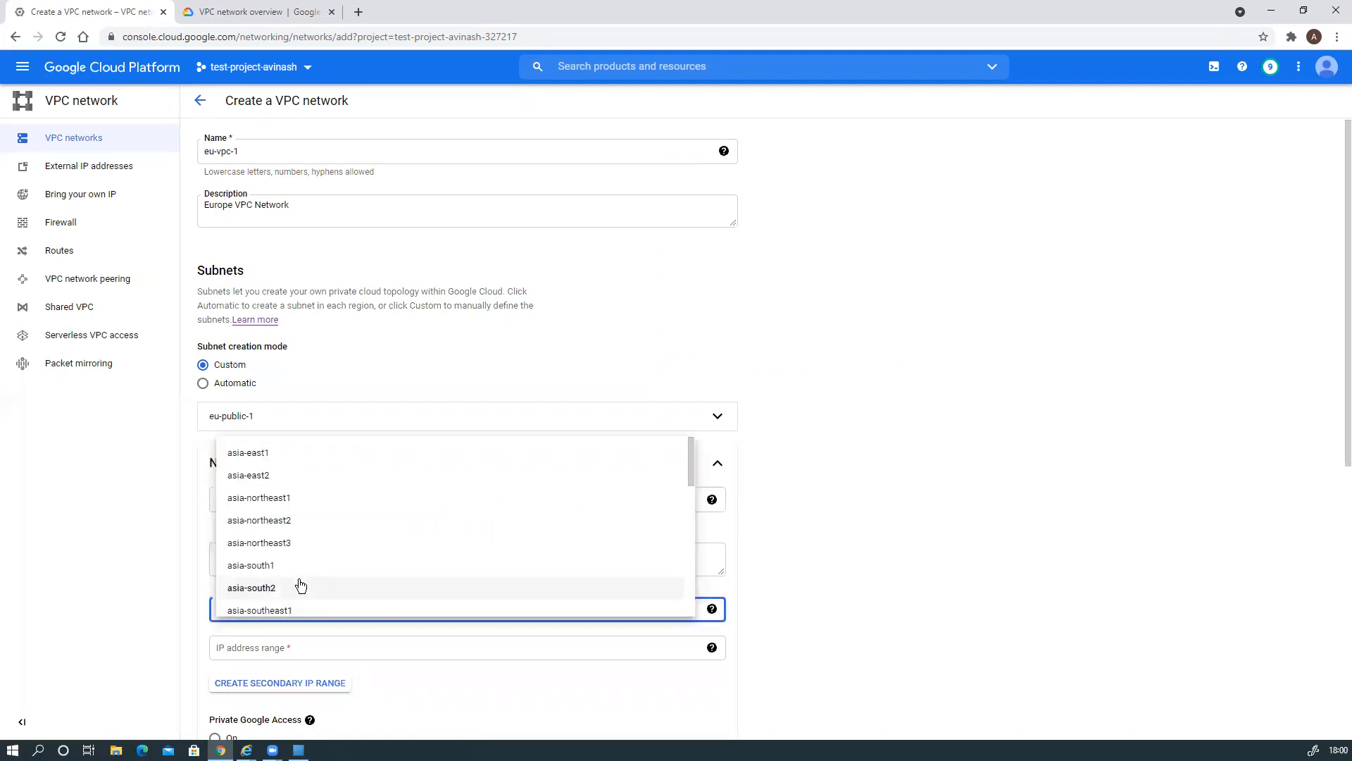
{"action": "scroll", "coordinate": [301, 587], "scroll_direction": "down", "scroll_amount": 3}
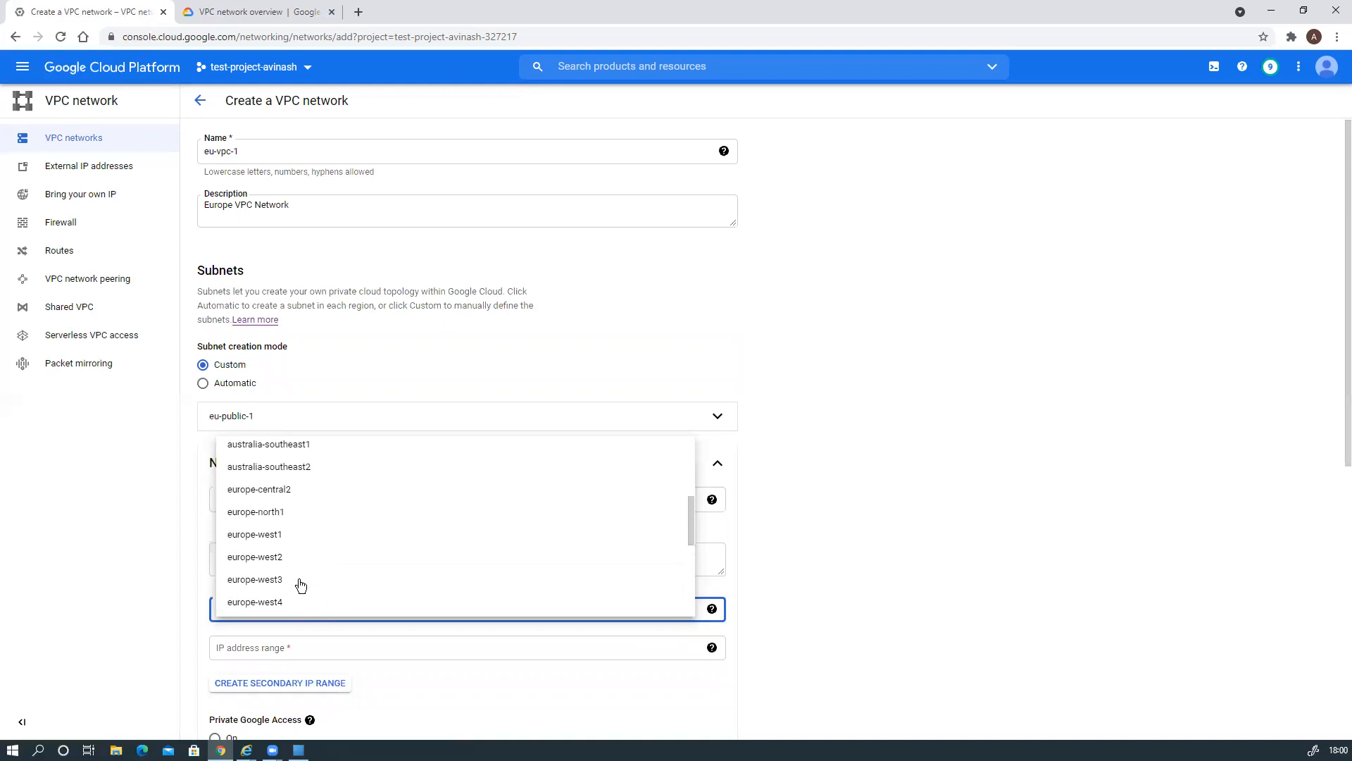
{"action": "left_click", "coordinate": [244, 535]}
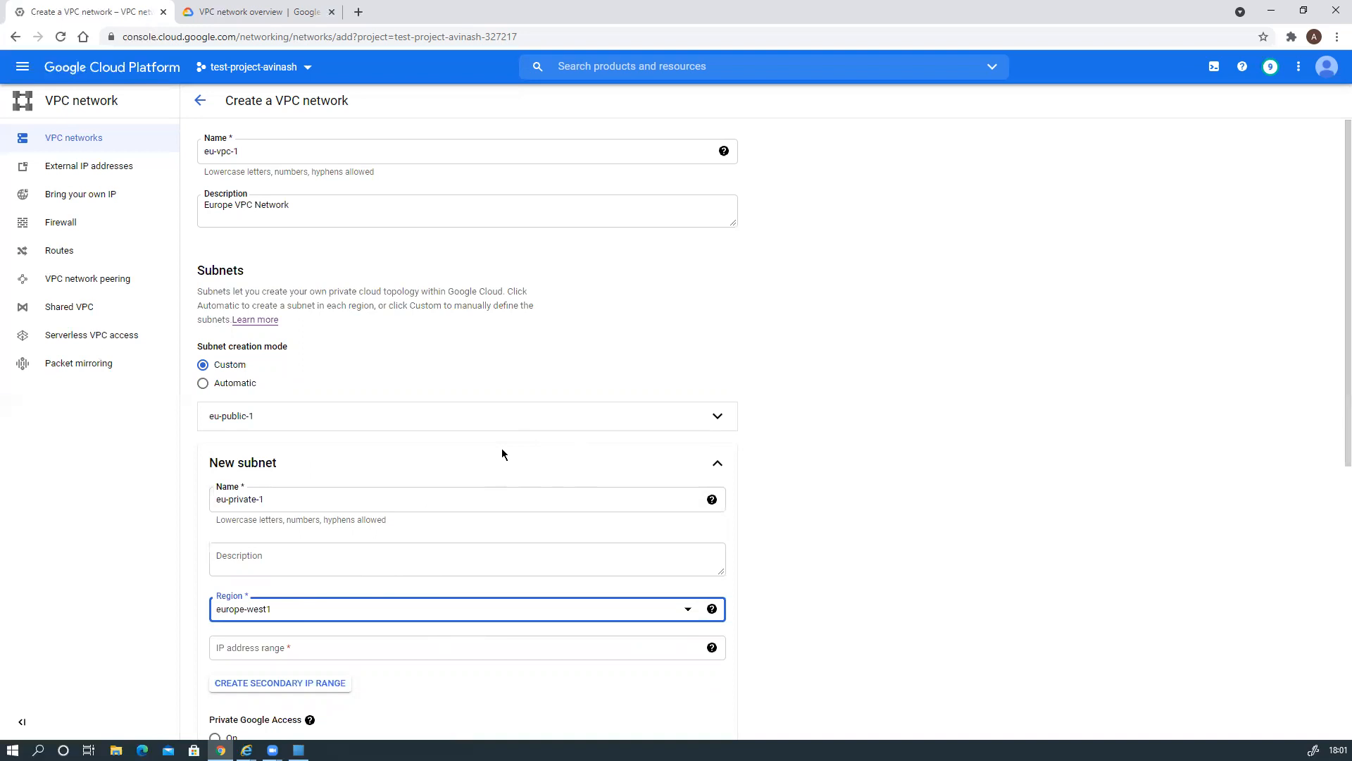
Set the eu-private-1 subnet's IP address range to 10.0.2.0/24 and finish the subnet.
{"action": "scroll", "coordinate": [502, 449], "scroll_direction": "down", "scroll_amount": 1}
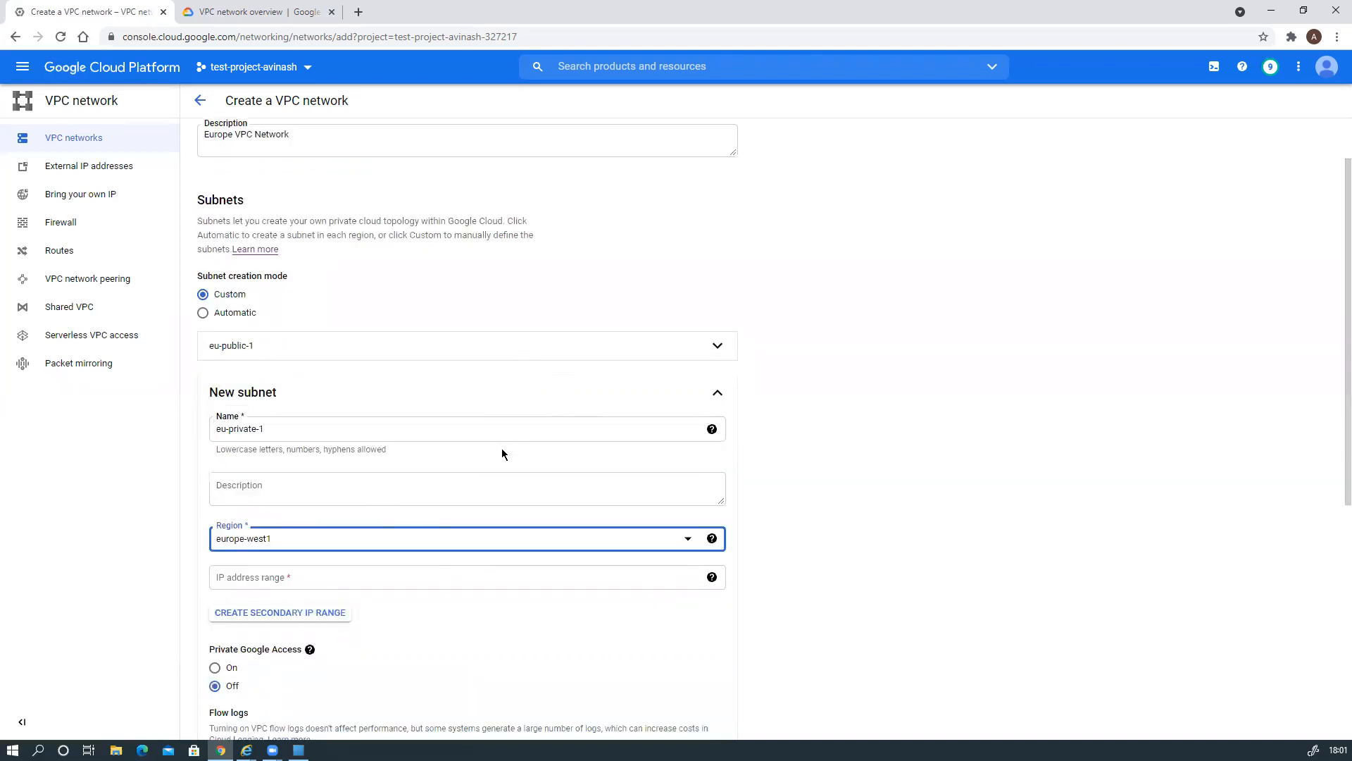
{"action": "scroll", "coordinate": [502, 453], "scroll_direction": "down", "scroll_amount": 1}
{"action": "left_click", "coordinate": [361, 509]}
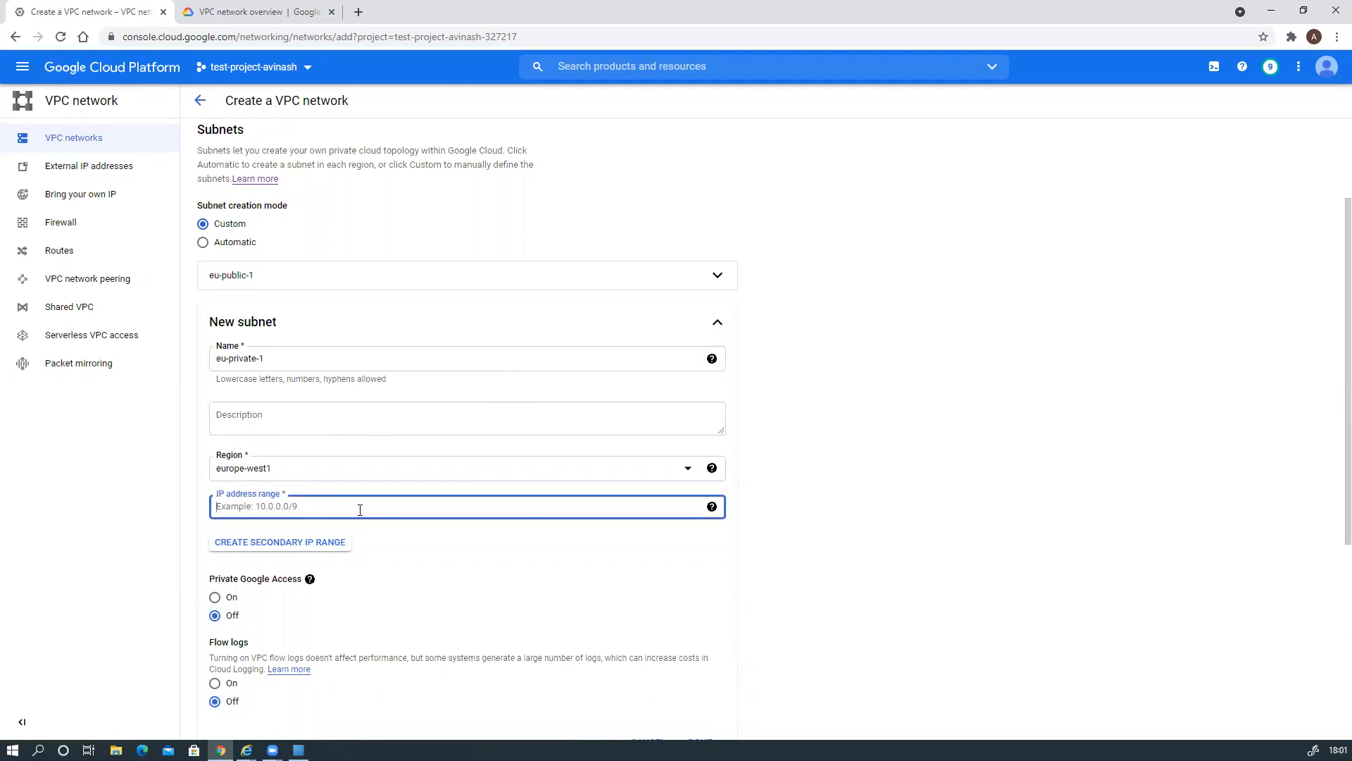
{"action": "type", "text": "192.0.1."}
{"action": "key", "text": "BackSpace"}
{"action": "key", "text": "BackSpace"}
{"action": "key", "text": "BackSpace"}
{"action": "key", "text": "BackSpace"}
{"action": "key", "text": "BackSpace"}
{"action": "key", "text": "BackSpace"}
{"action": "key", "text": "BackSpace"}
{"action": "key", "text": "BackSpace"}
{"action": "type", "text": "10.0.2.0/24"}
{"action": "scroll", "coordinate": [333, 607], "scroll_direction": "down", "scroll_amount": 4}
{"action": "left_click", "coordinate": [700, 462]}
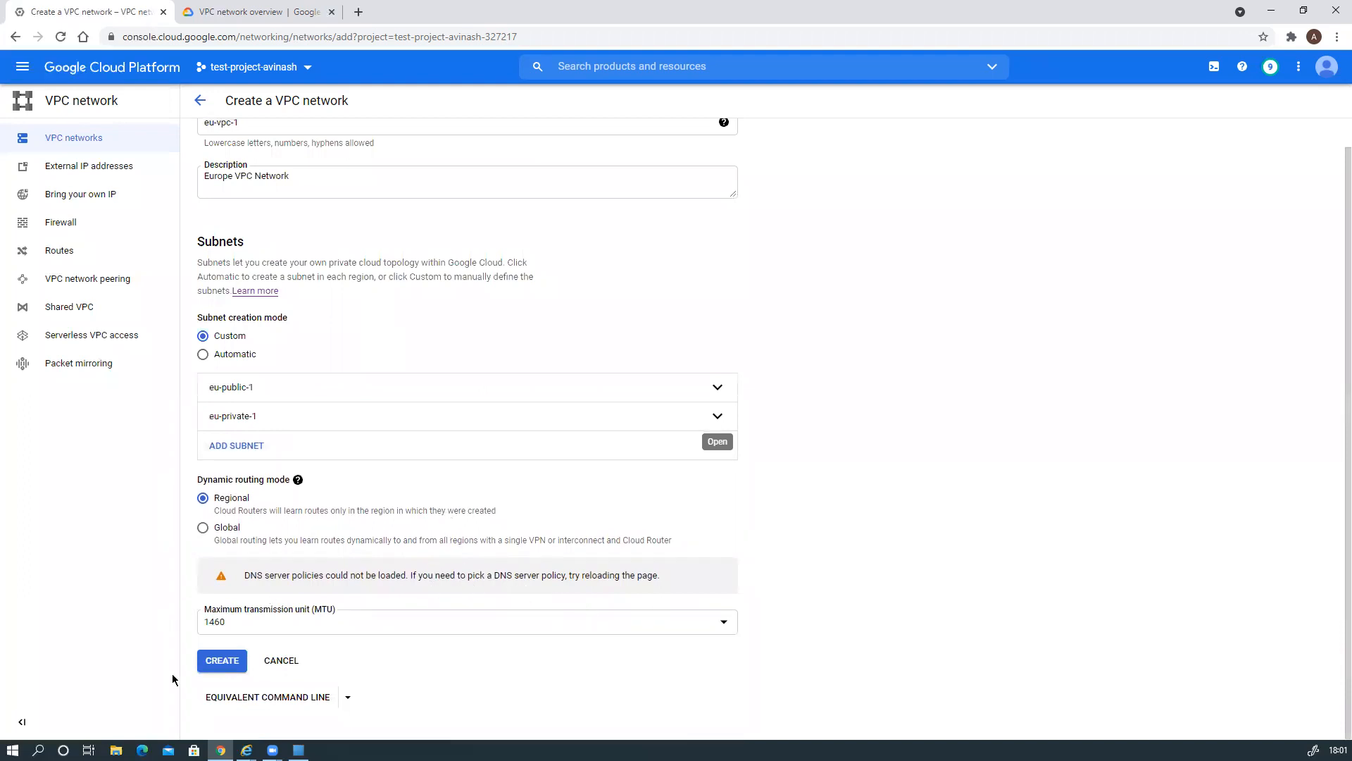
Create the eu-vpc-1 network and collapse the default network in the list to check the new subnets.
{"action": "left_click", "coordinate": [226, 666]}
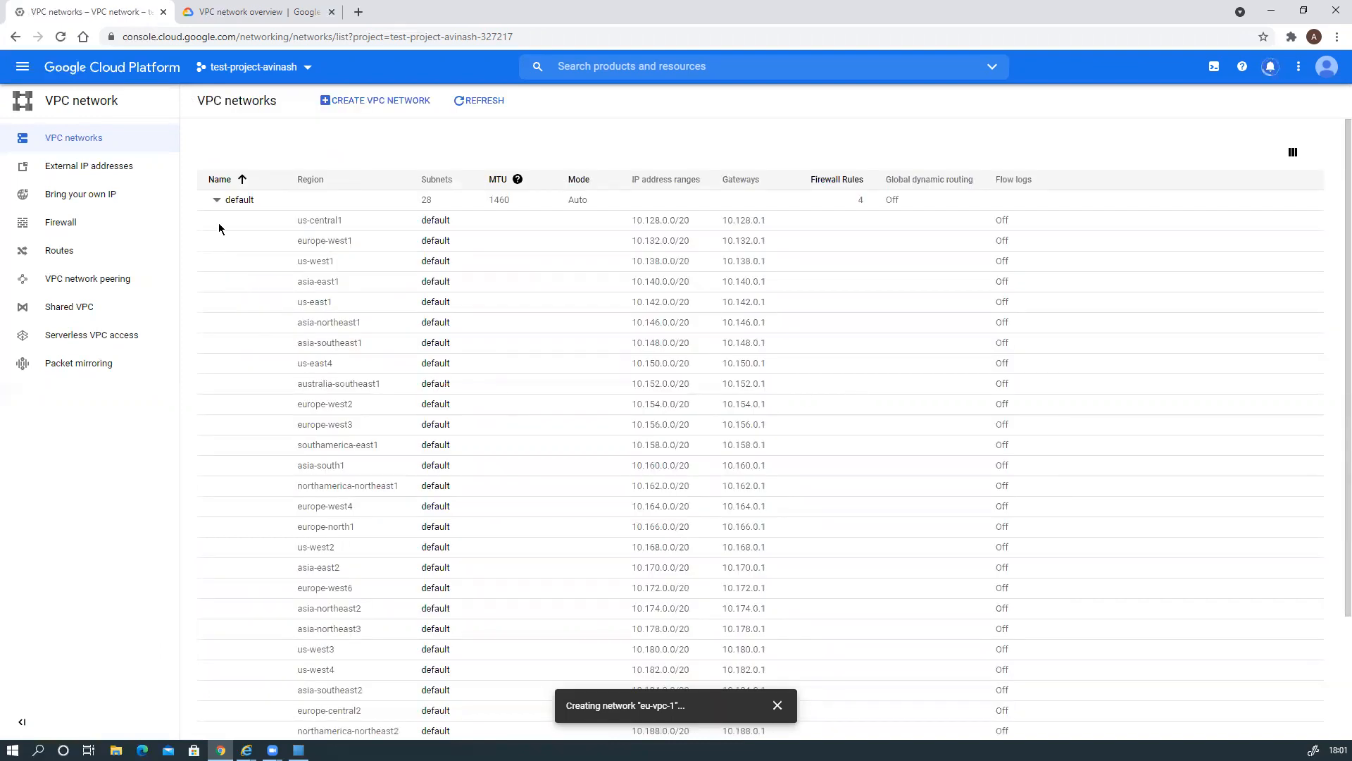
{"action": "left_click", "coordinate": [216, 200]}
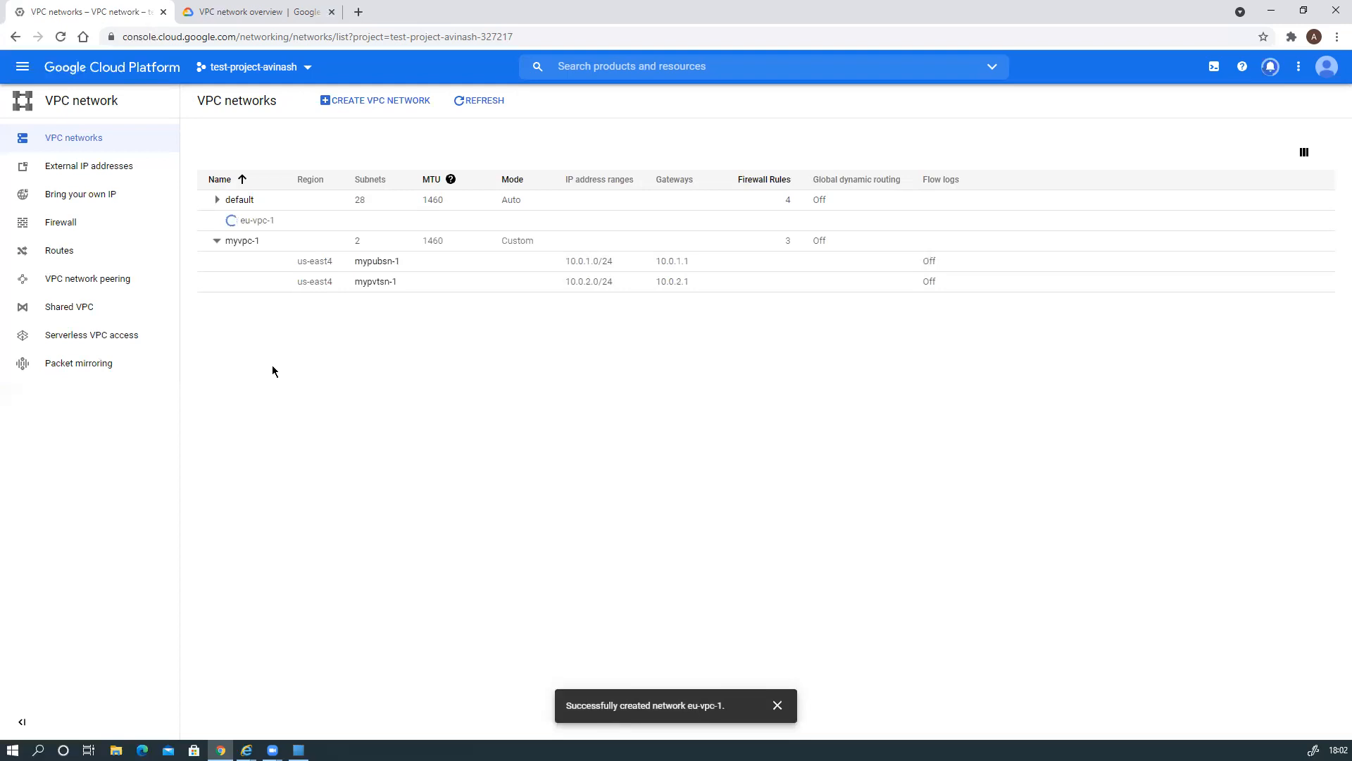
{"action": "left_click", "coordinate": [216, 199]}
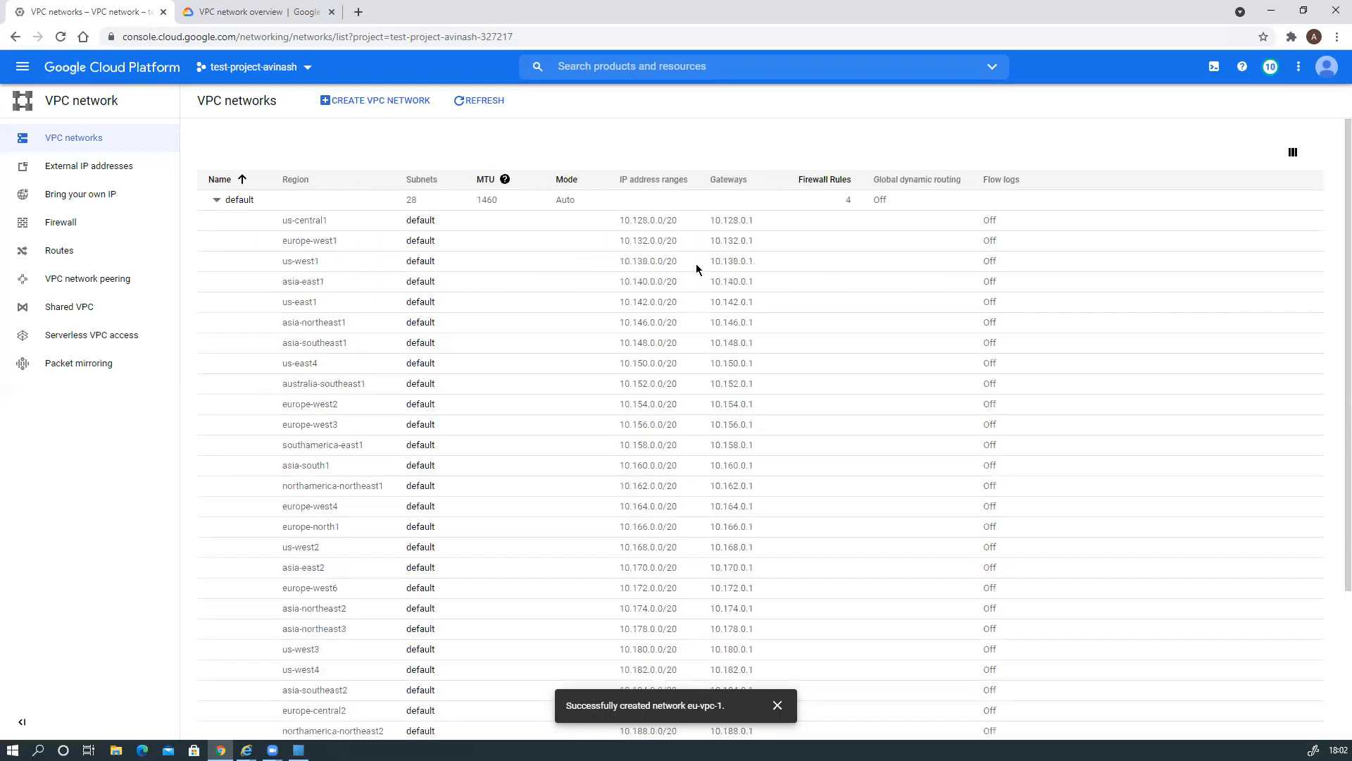
{"action": "left_click", "coordinate": [216, 199]}
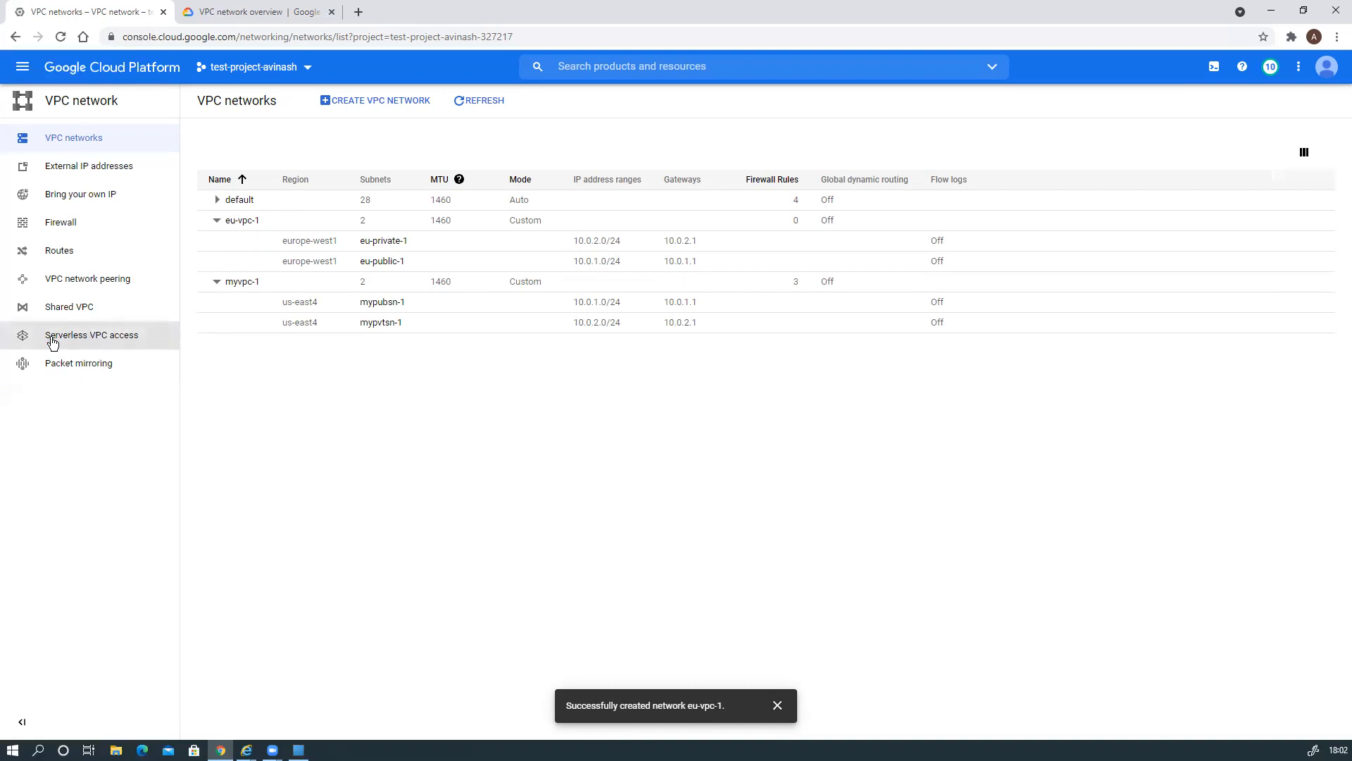
Open the firewall rule myfwr-1 and review its network, priority, source filters, protocols and ports.
{"action": "left_click", "coordinate": [60, 222]}
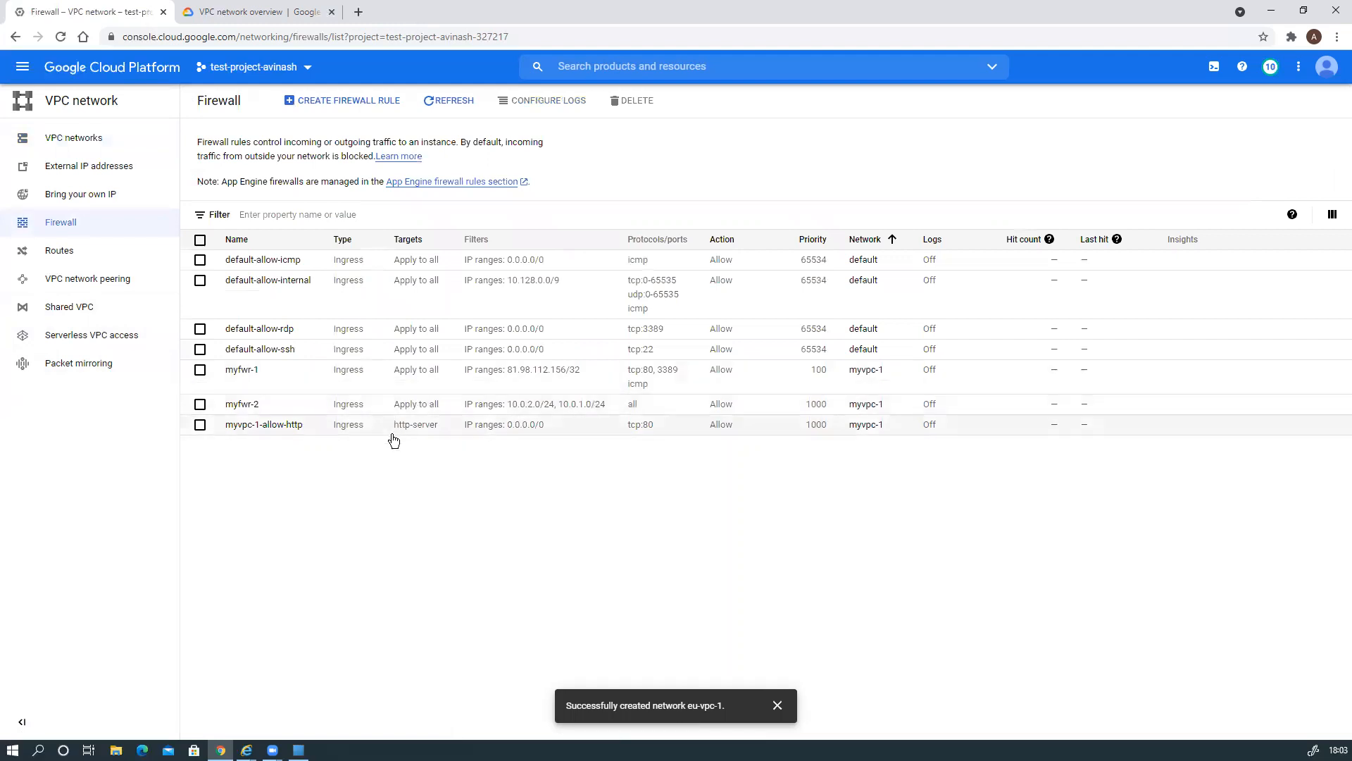
{"action": "left_click", "coordinate": [243, 371]}
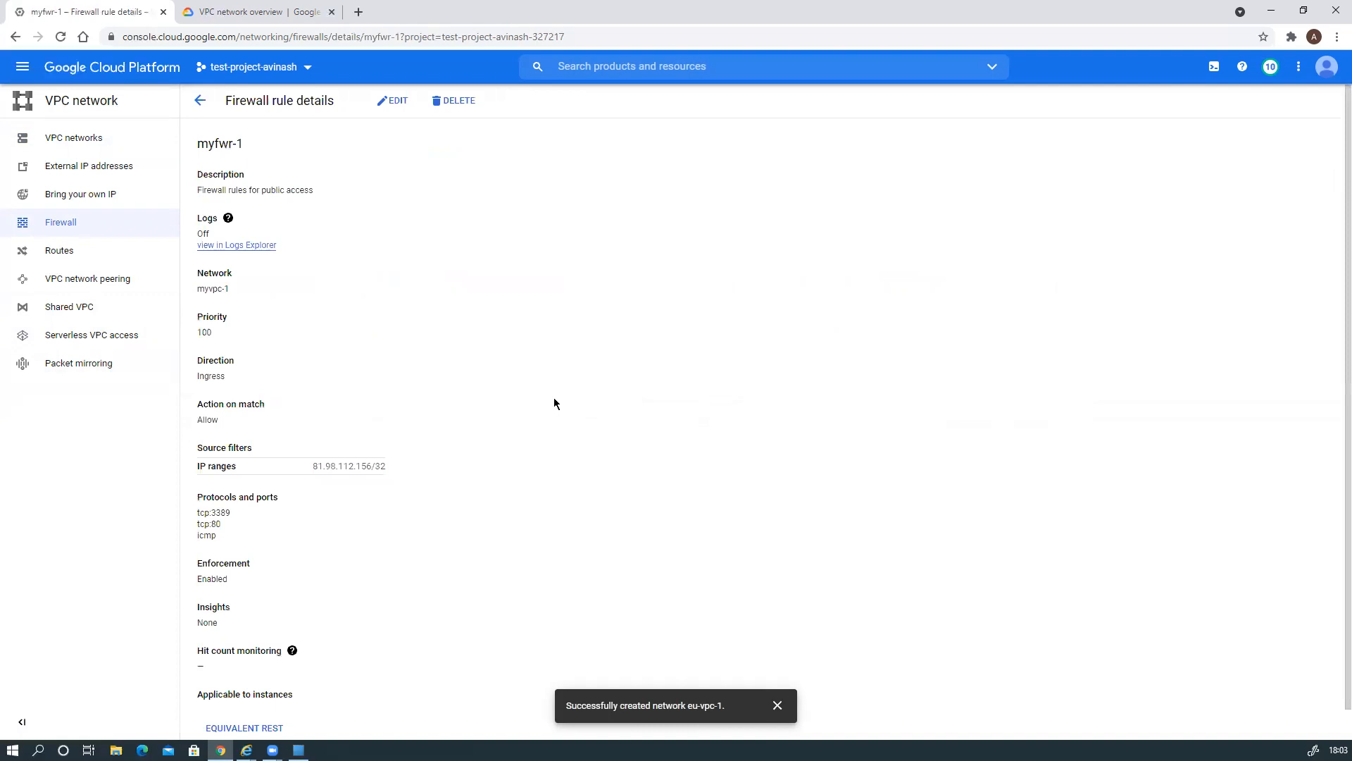
{"action": "scroll", "coordinate": [554, 402], "scroll_direction": "down", "scroll_amount": 2}
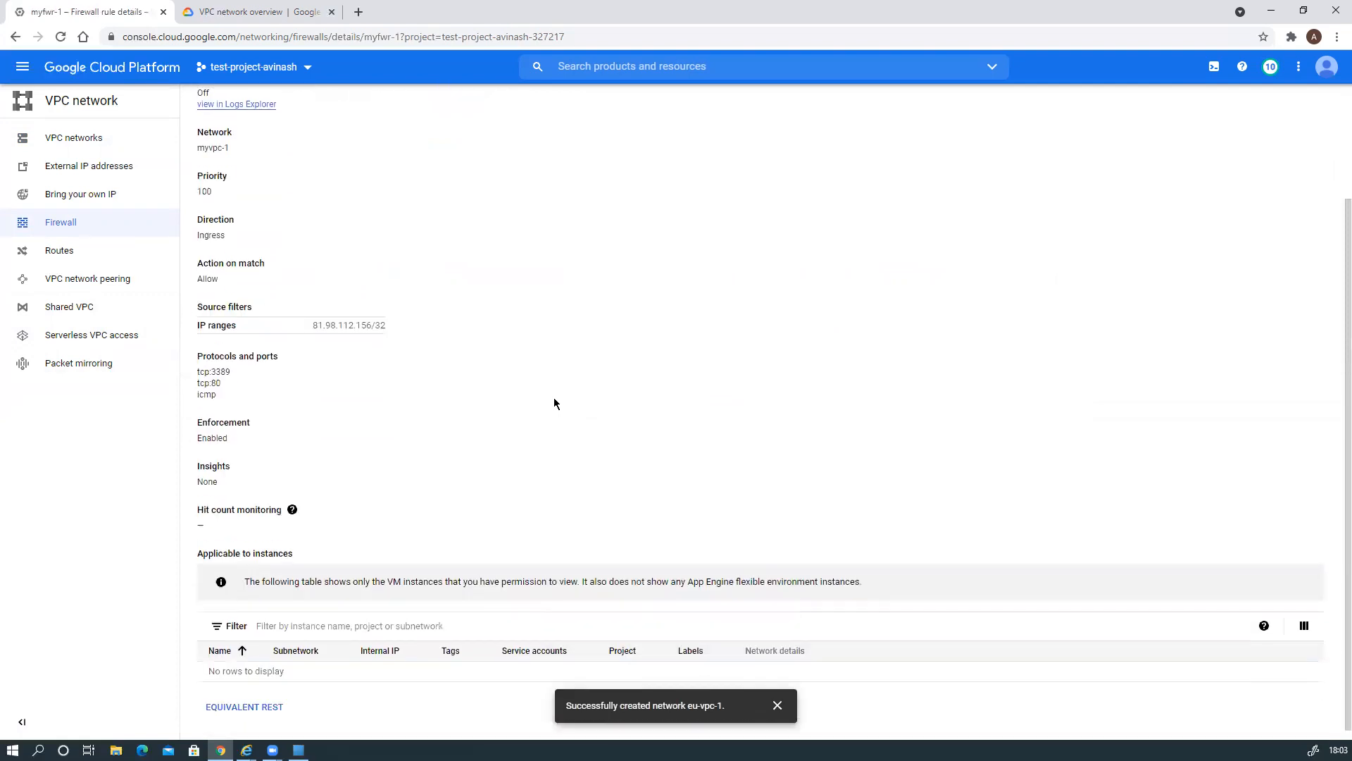
{"action": "scroll", "coordinate": [553, 403], "scroll_direction": "up", "scroll_amount": 2}
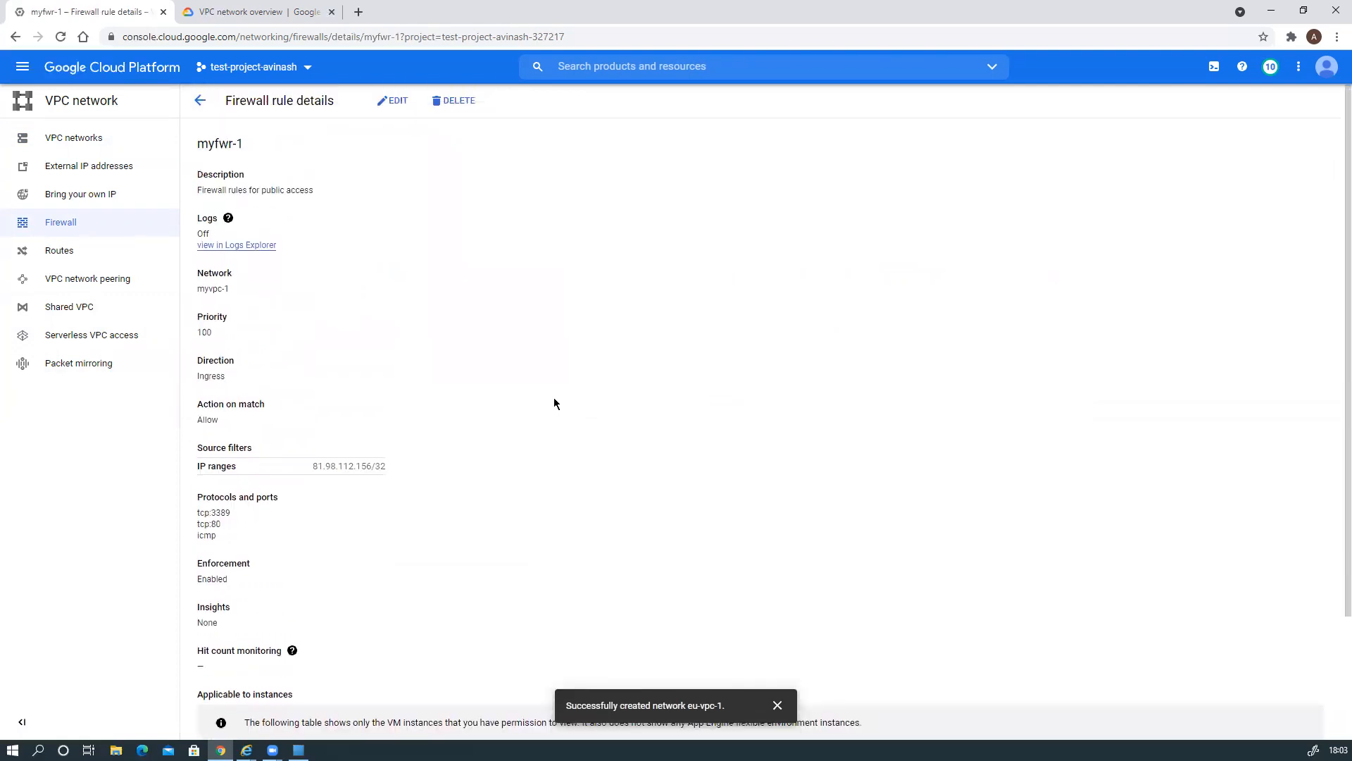
Return to the firewall rules list and start a new firewall rule named eu-firewall-1.
{"action": "left_click", "coordinate": [200, 100]}
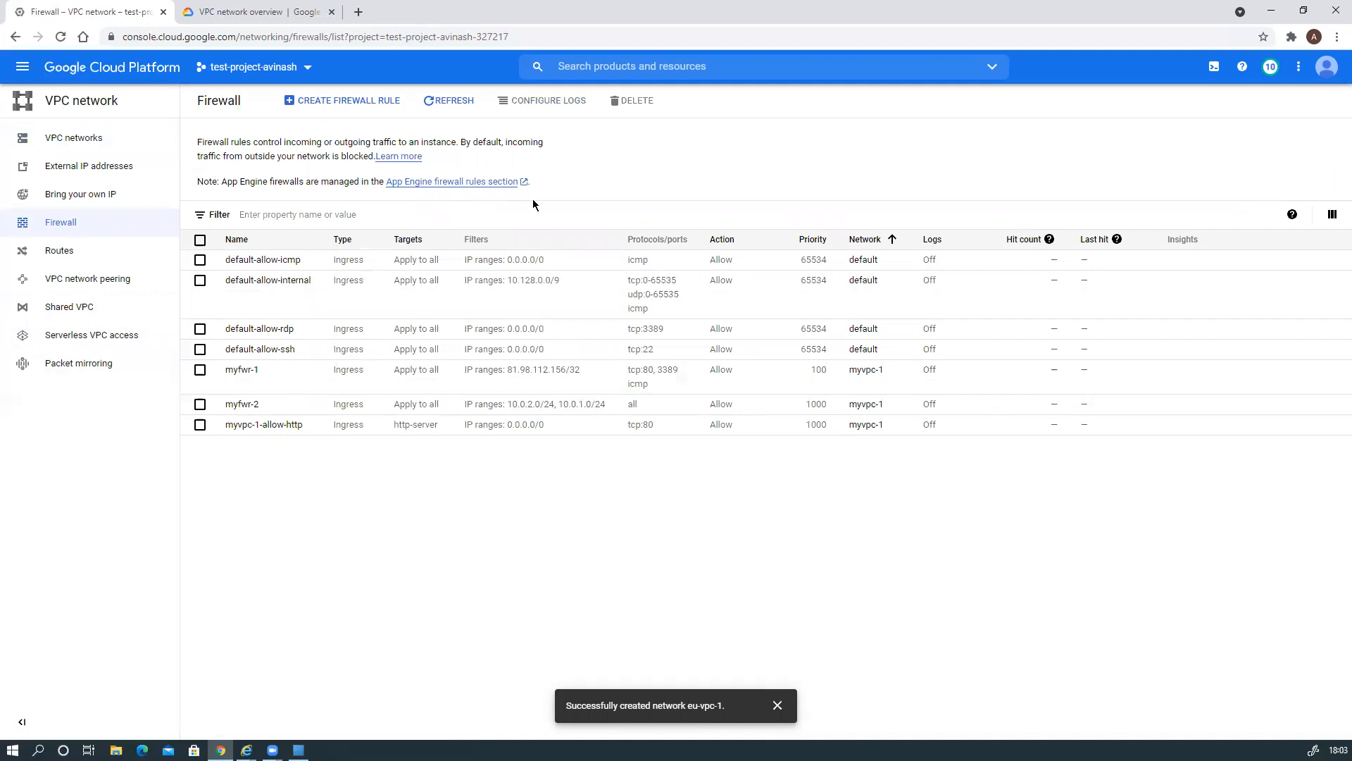
{"action": "left_click", "coordinate": [343, 100]}
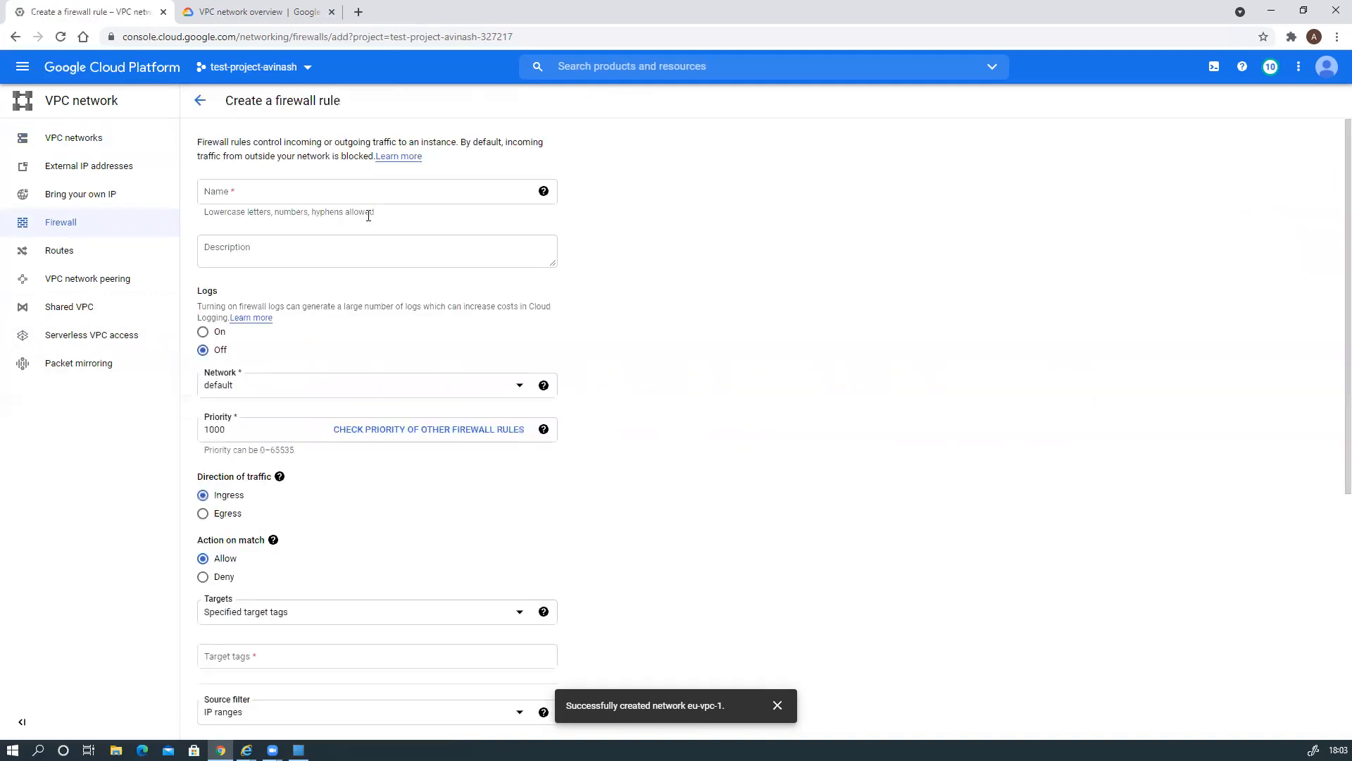
{"action": "left_click", "coordinate": [243, 185]}
{"action": "type", "text": "f"}
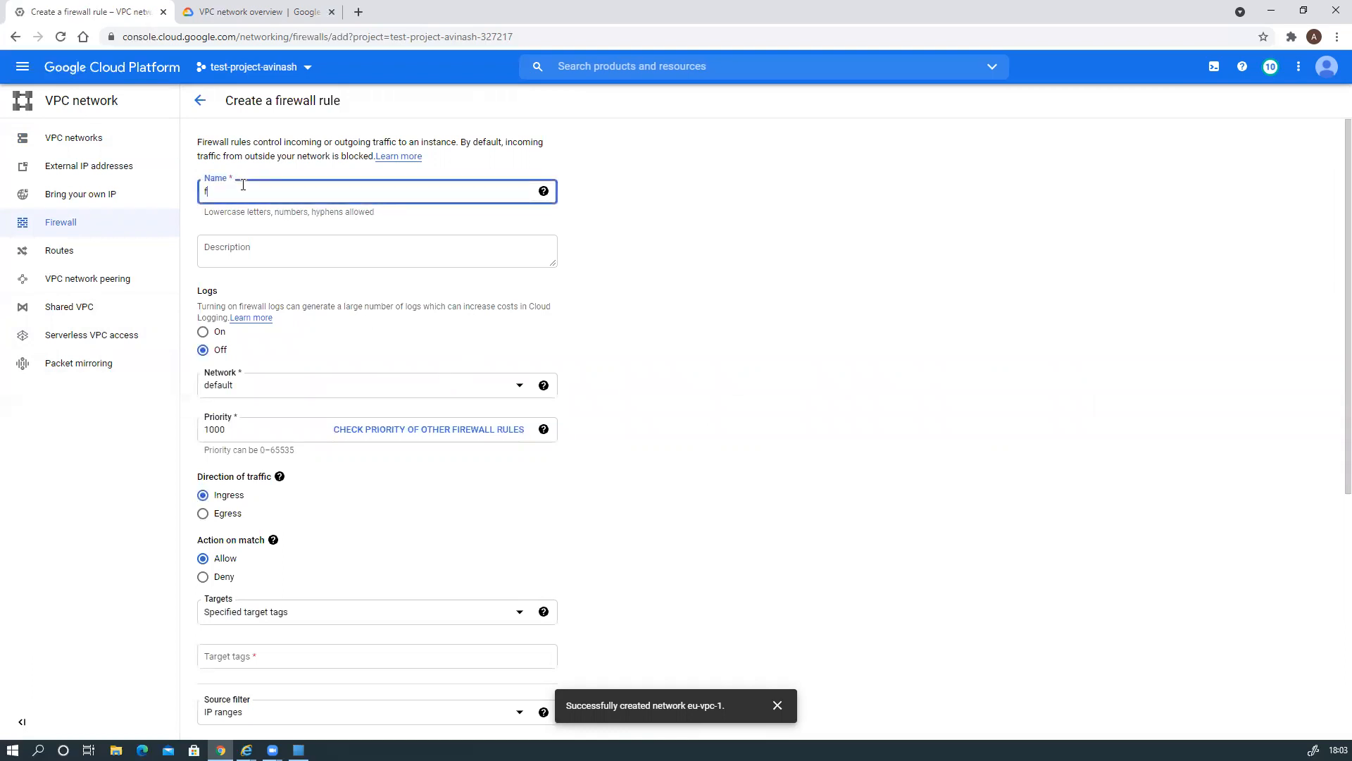
{"action": "type", "text": "eu"}
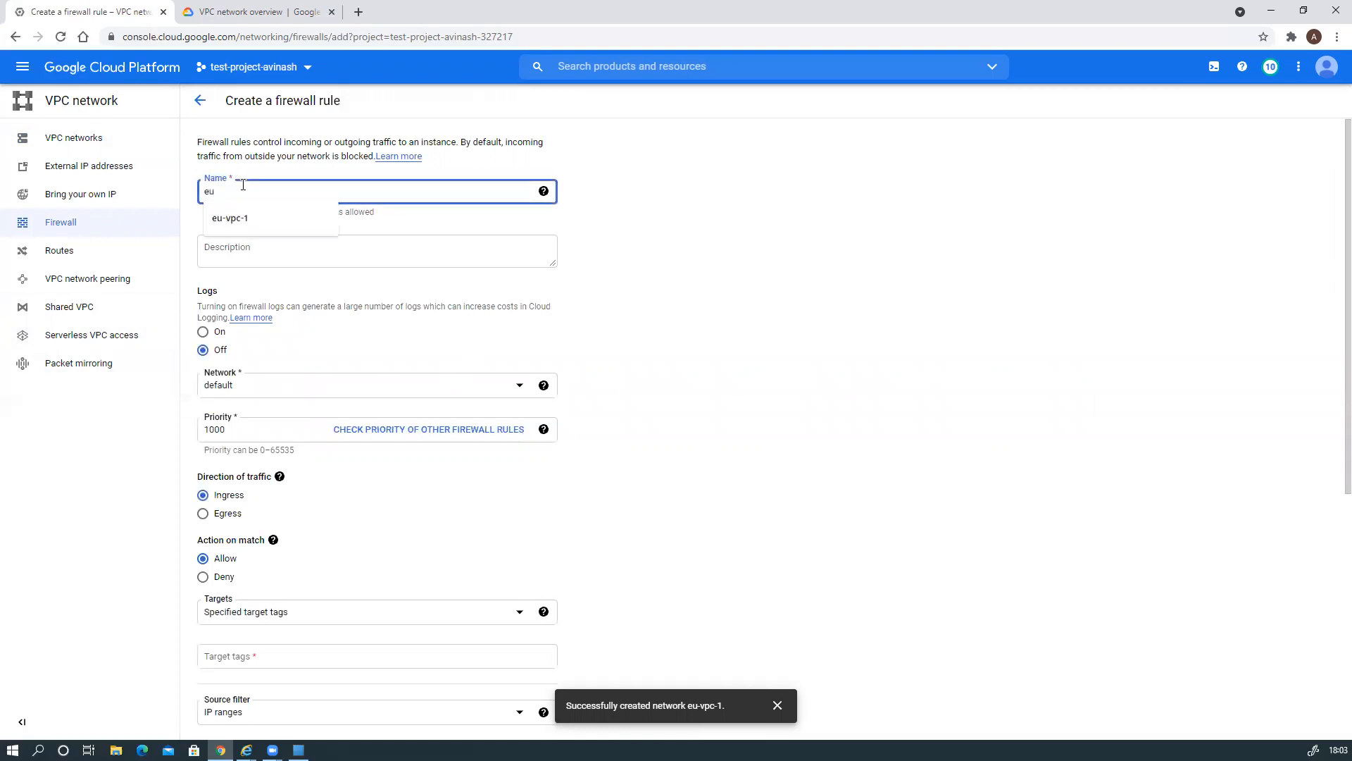
{"action": "type", "text": "-firew"}
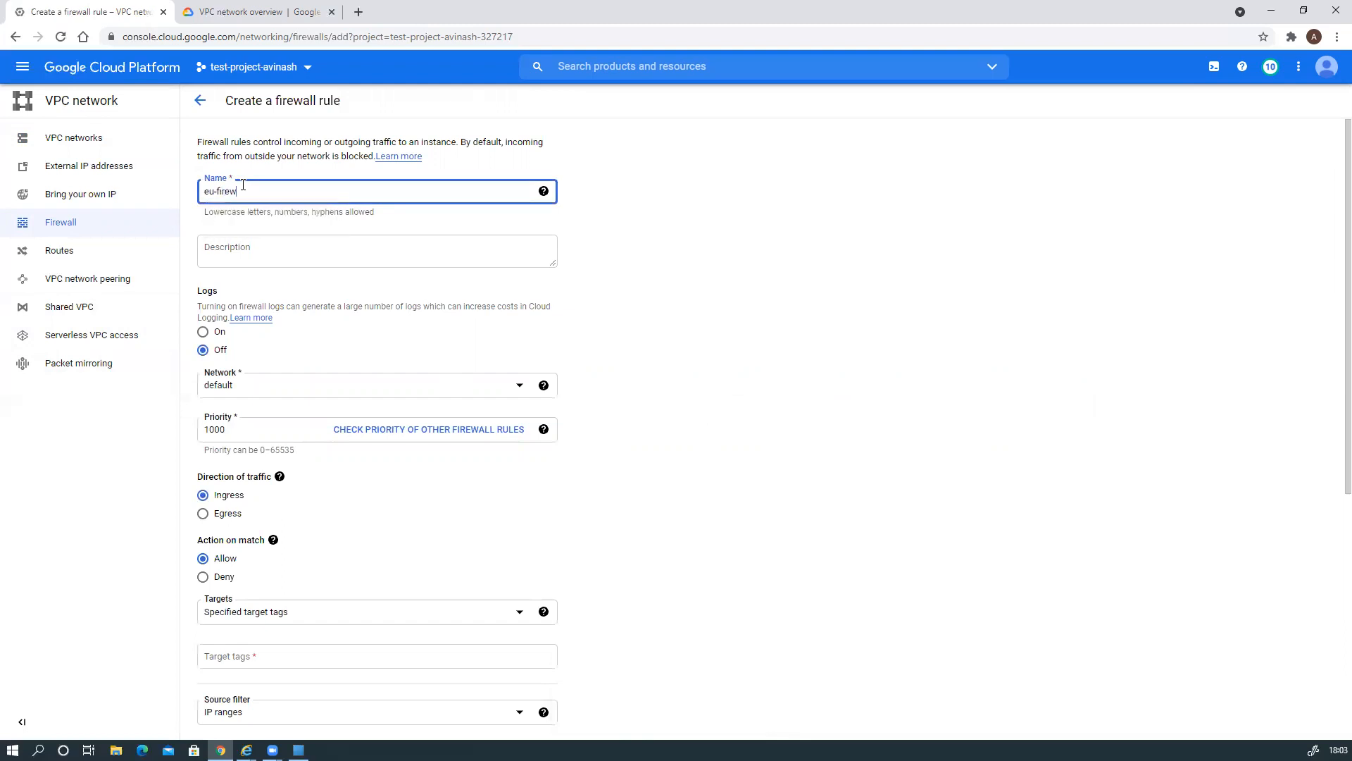
{"action": "type", "text": "all-1"}
Set the new rule's priority to 100 and assign it to the eu-vpc-1 network.
{"action": "scroll", "coordinate": [426, 417], "scroll_direction": "down", "scroll_amount": 2}
{"action": "left_click", "coordinate": [239, 291]}
{"action": "key", "text": "BackSpace"}
{"action": "key", "text": "BackSpace"}
{"action": "type", "text": "0"}
{"action": "left_click", "coordinate": [341, 248]}
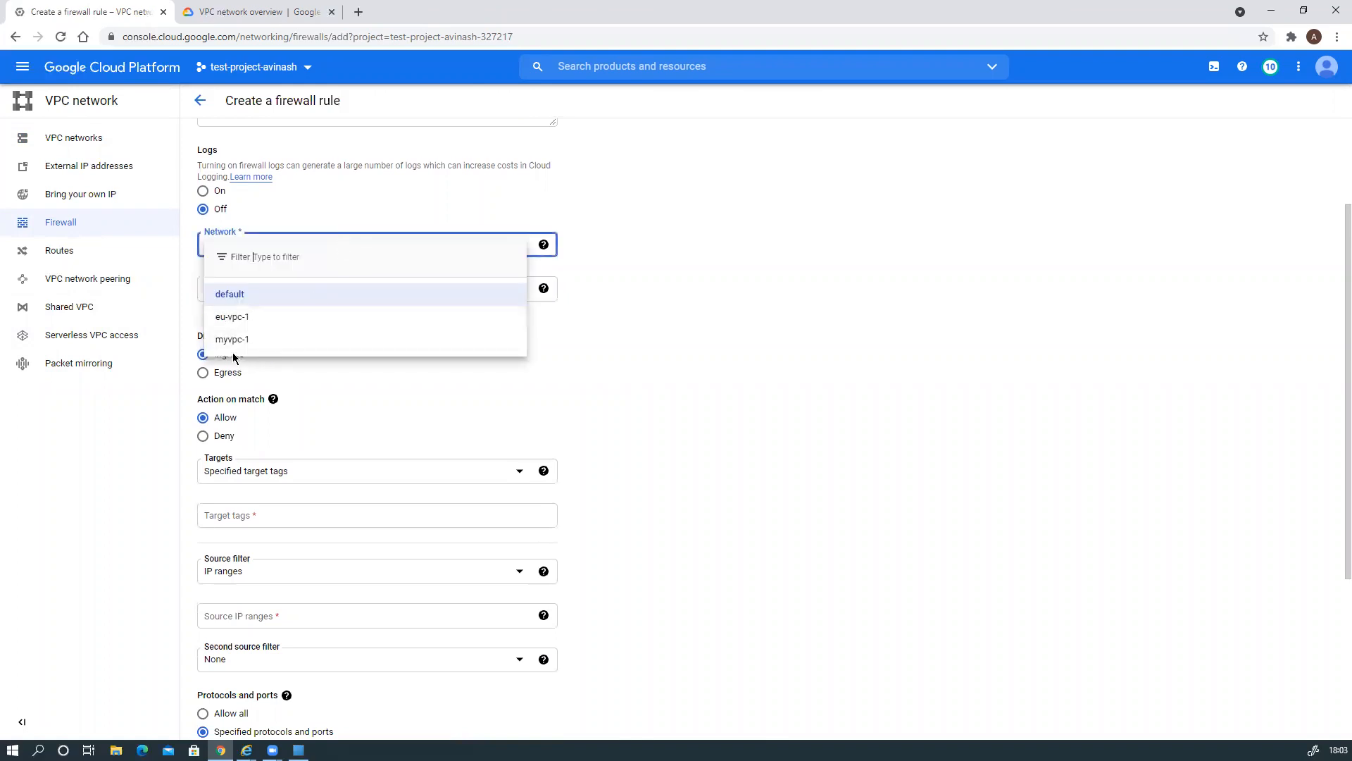
{"action": "left_click", "coordinate": [232, 317]}
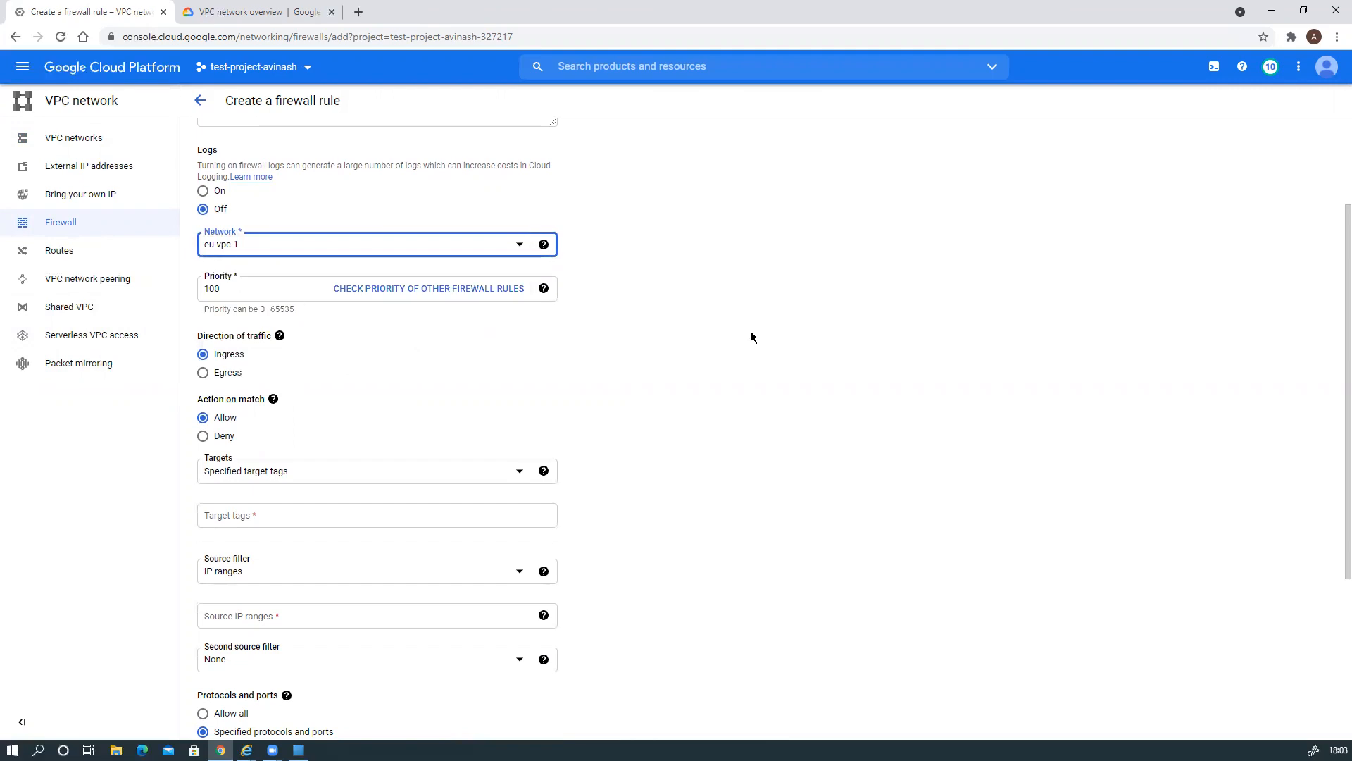
Set the firewall rule's targets to all instances in the network.
{"action": "scroll", "coordinate": [752, 333], "scroll_direction": "down", "scroll_amount": 1}
{"action": "scroll", "coordinate": [753, 333], "scroll_direction": "down", "scroll_amount": 2}
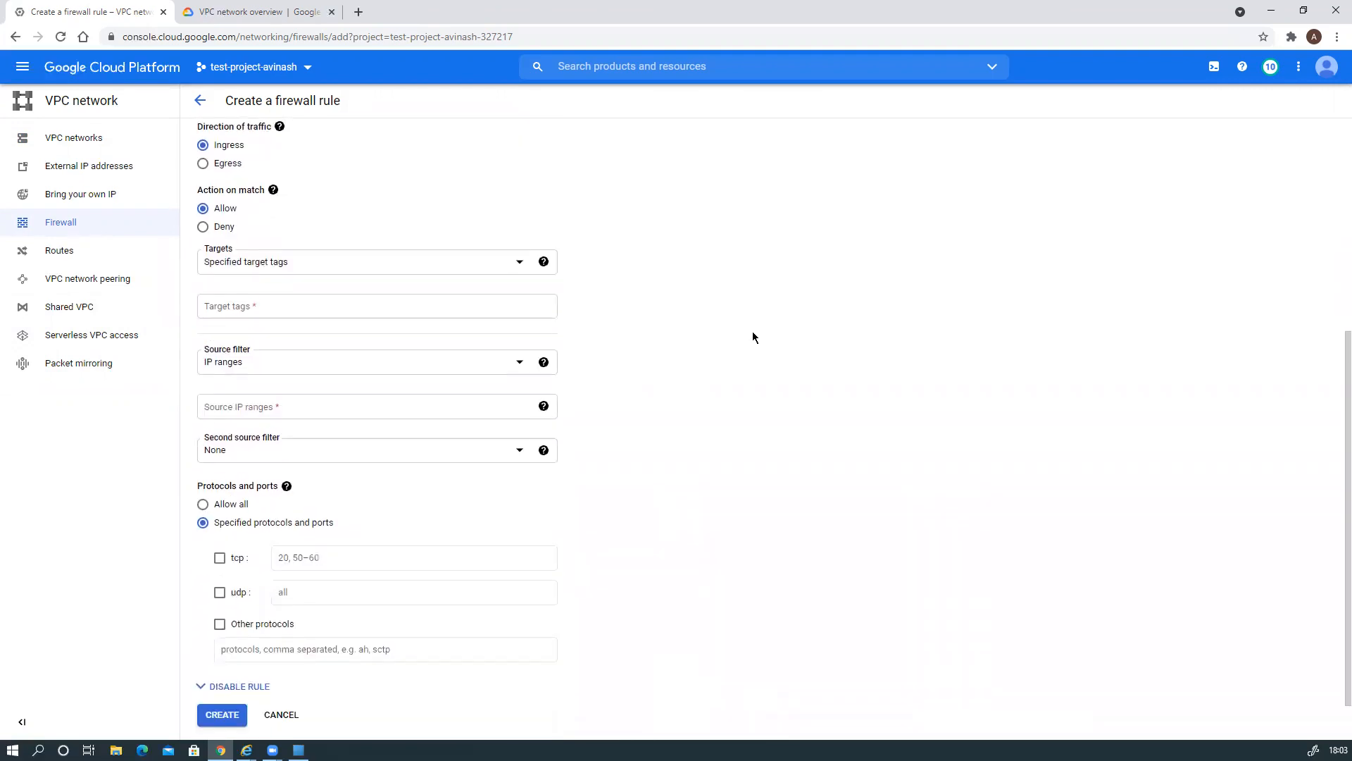
{"action": "left_click", "coordinate": [318, 266]}
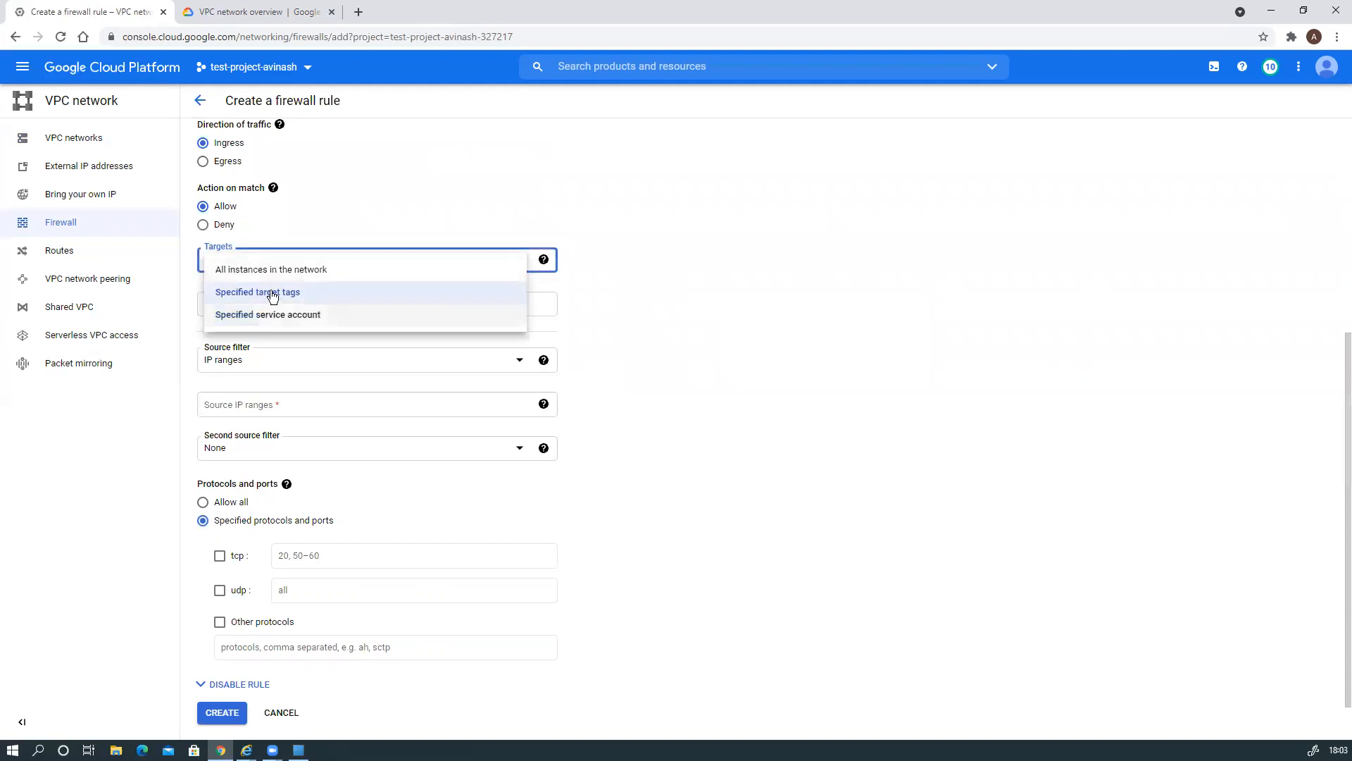
{"action": "left_click", "coordinate": [272, 269]}
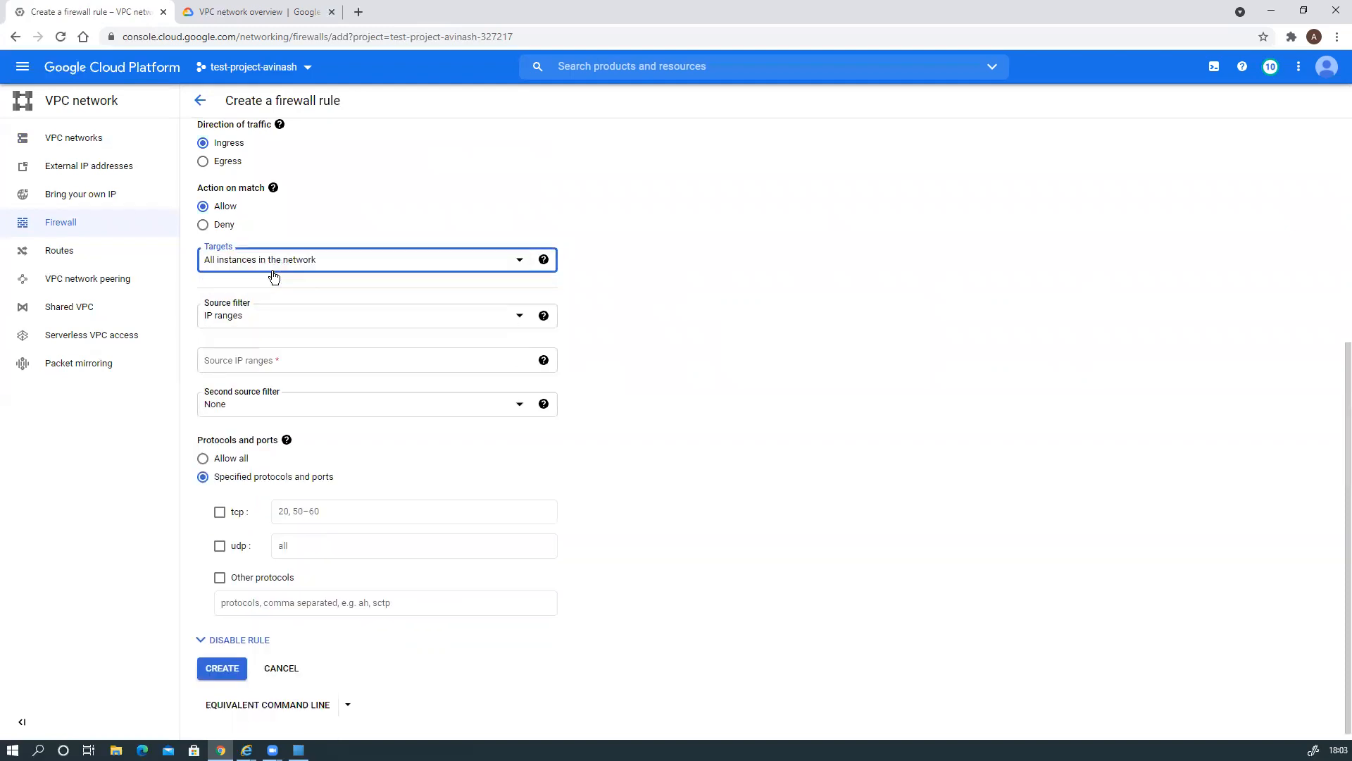
{"action": "left_click", "coordinate": [360, 268]}
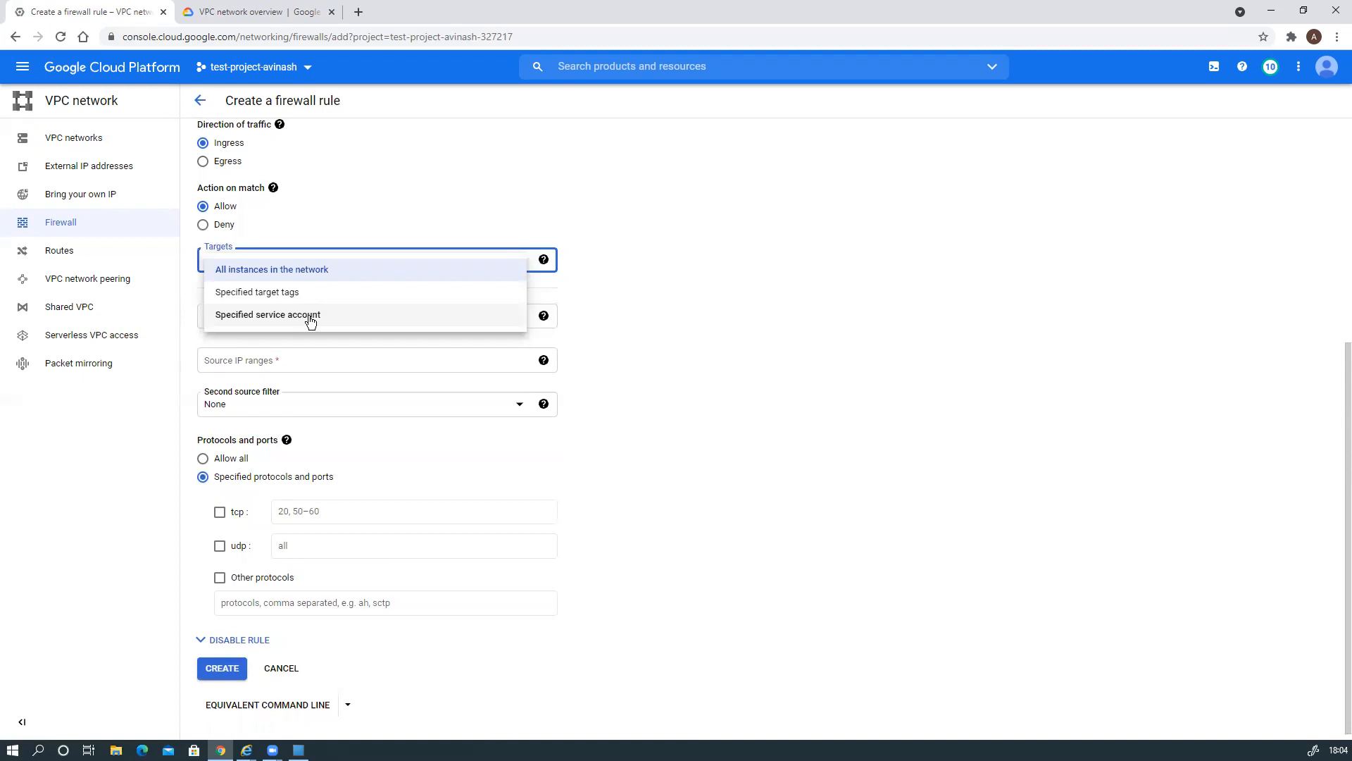
{"action": "left_click", "coordinate": [328, 272]}
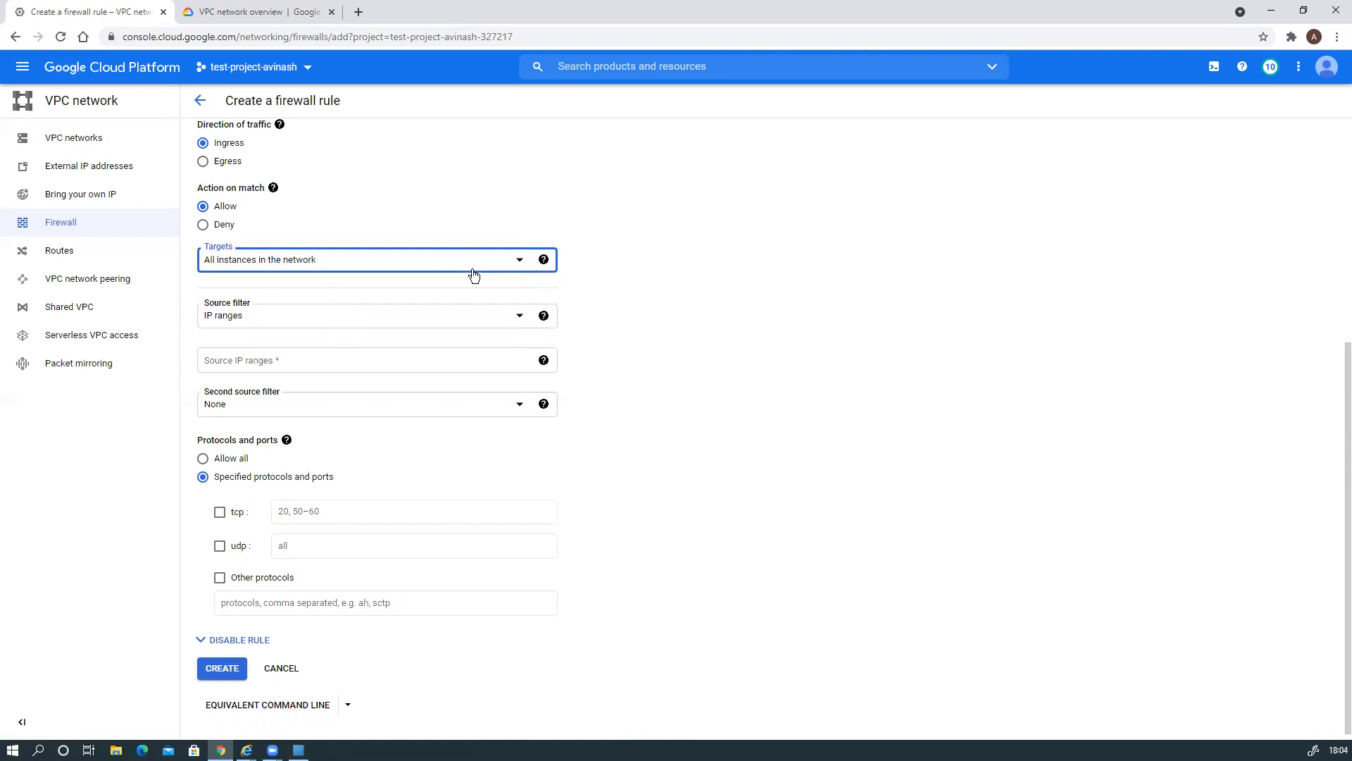
{"action": "left_click", "coordinate": [417, 269]}
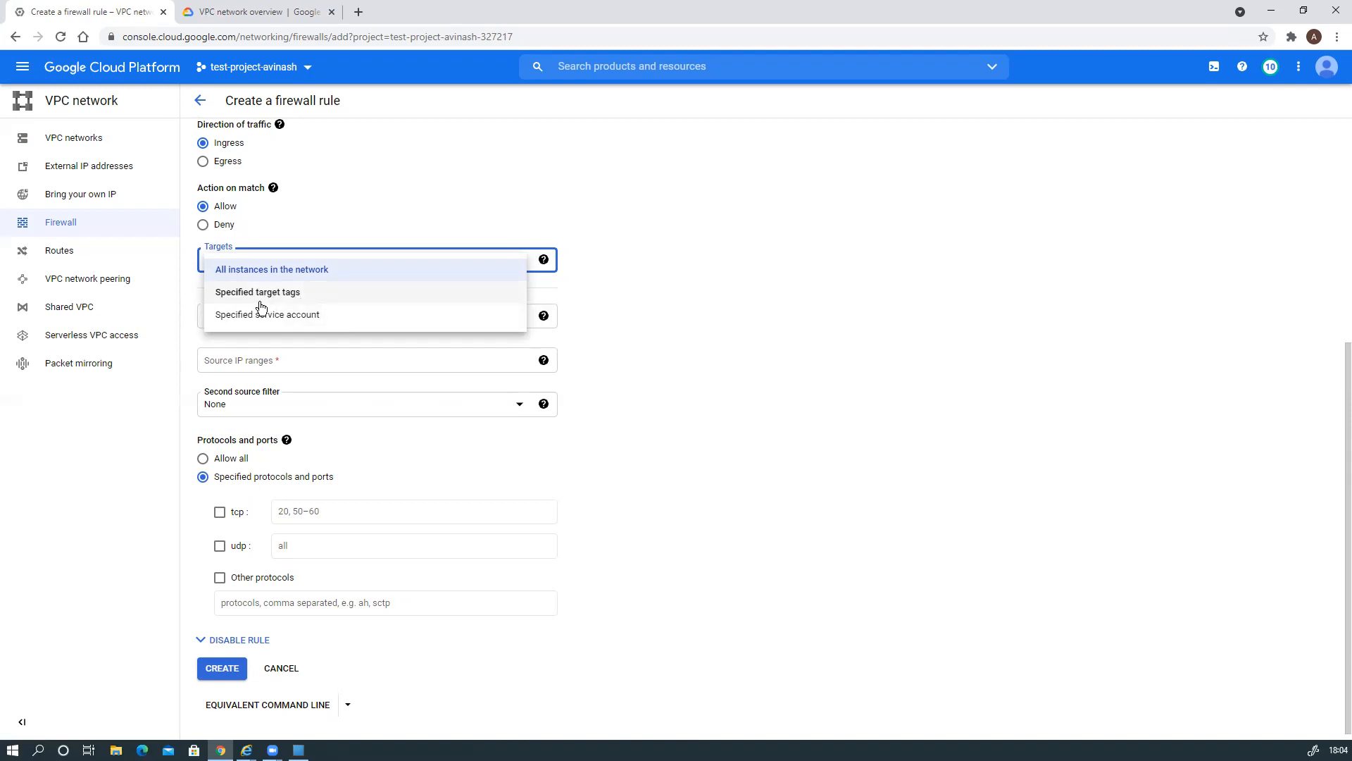
{"action": "left_click", "coordinate": [796, 343]}
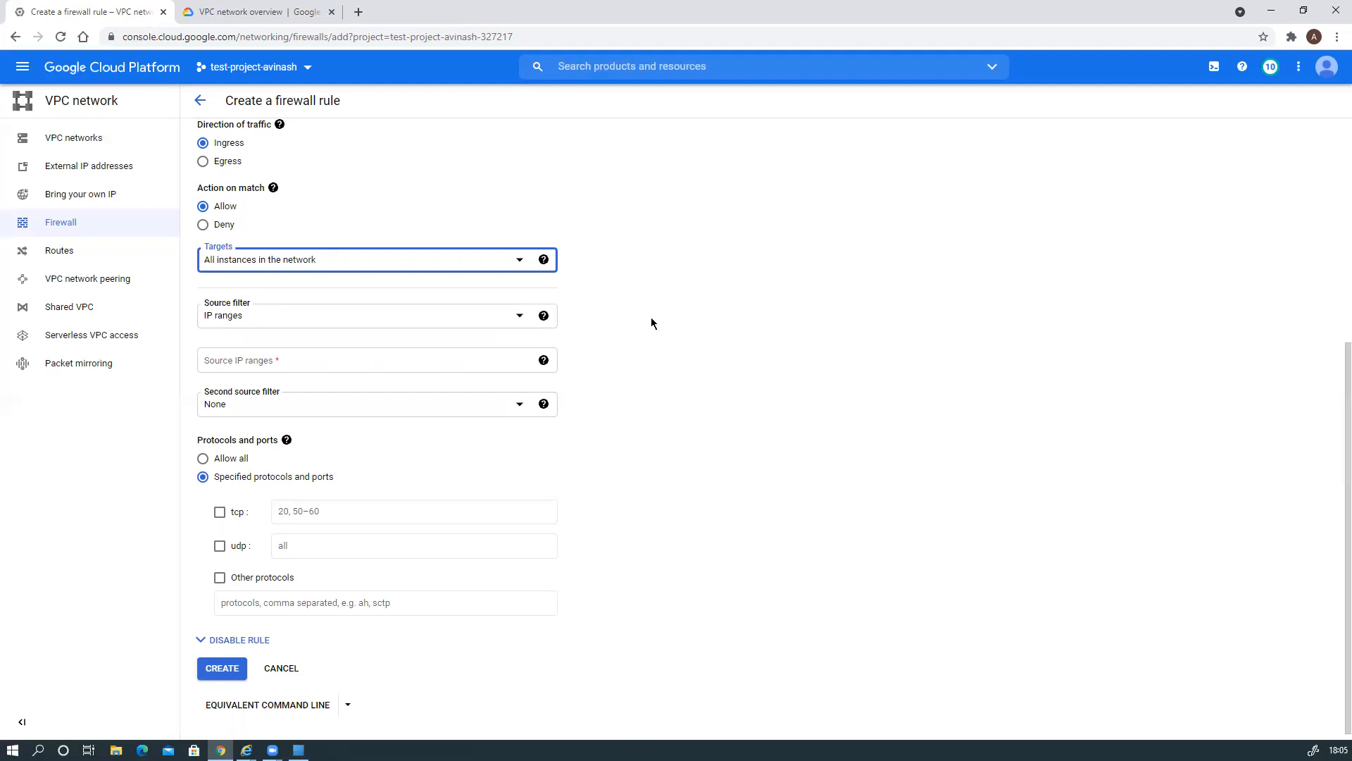
{"action": "left_click", "coordinate": [431, 260]}
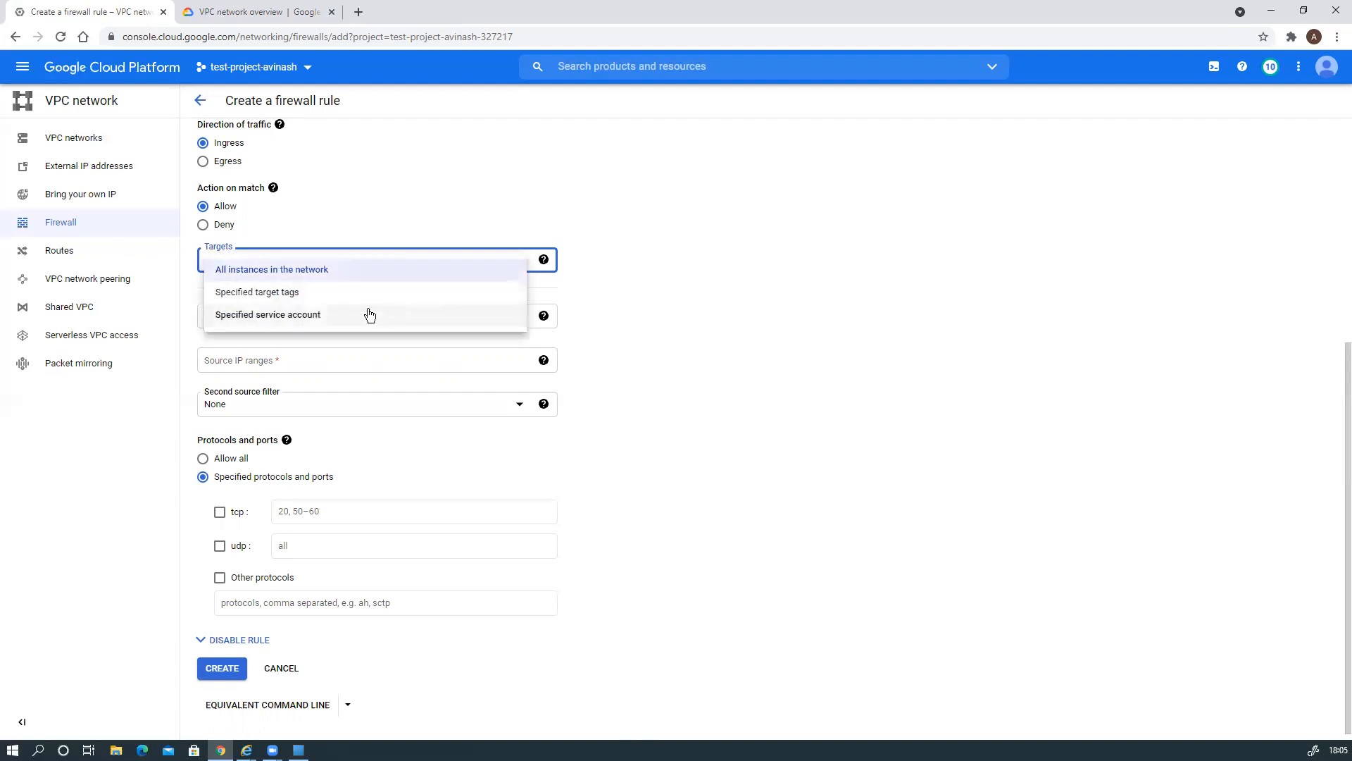
{"action": "left_click", "coordinate": [762, 368]}
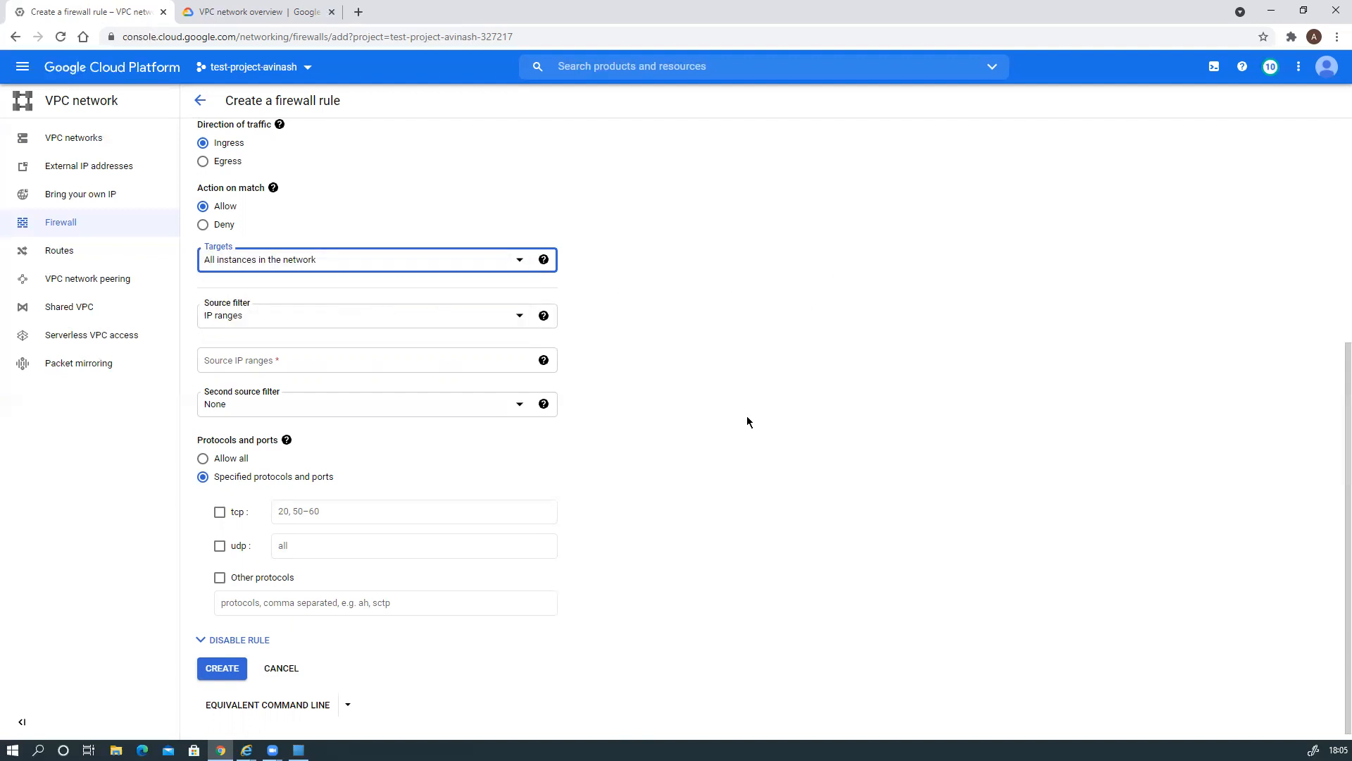
{"action": "left_click", "coordinate": [281, 365]}
{"action": "type", "text": "0.0.0.0/"}
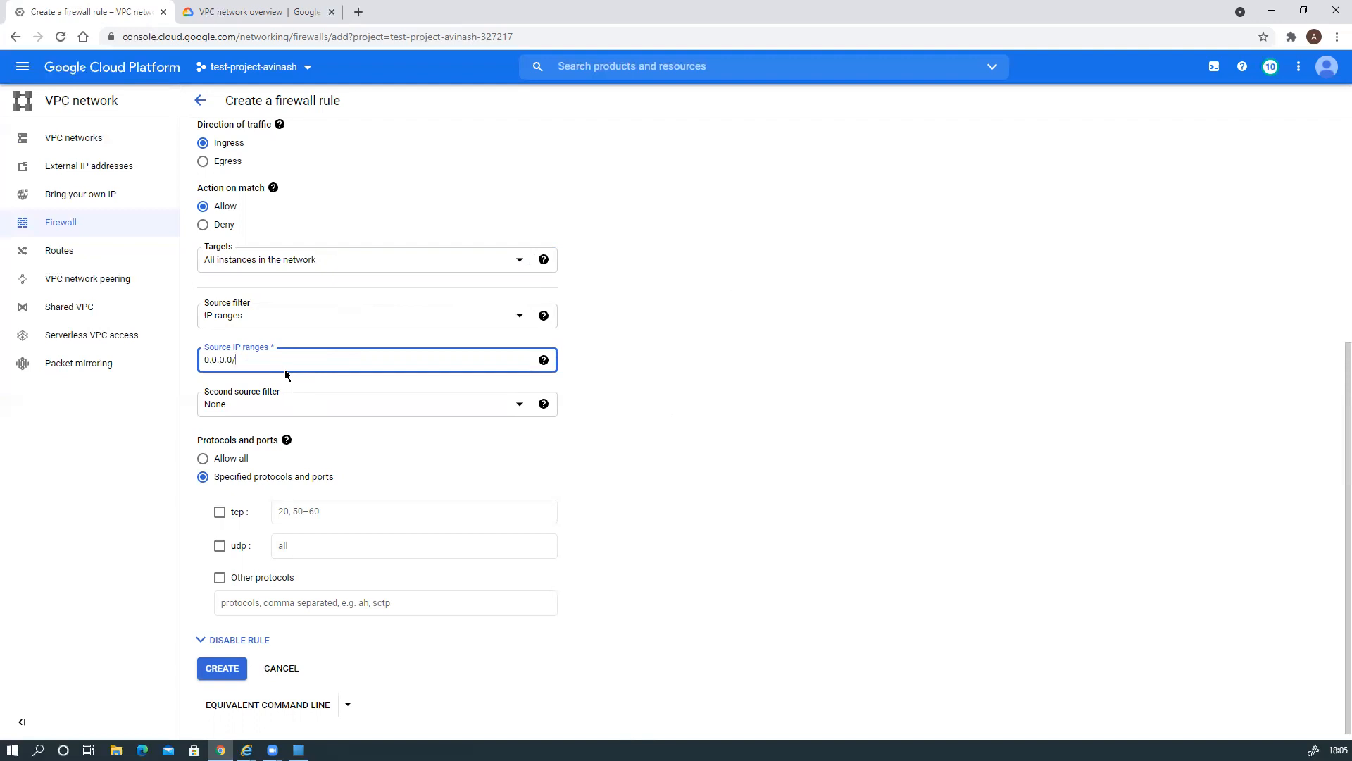
{"action": "type", "text": "2"}
{"action": "key", "text": "BackSpace"}
{"action": "key", "text": "BackSpace"}
{"action": "left_click", "coordinate": [564, 469]}
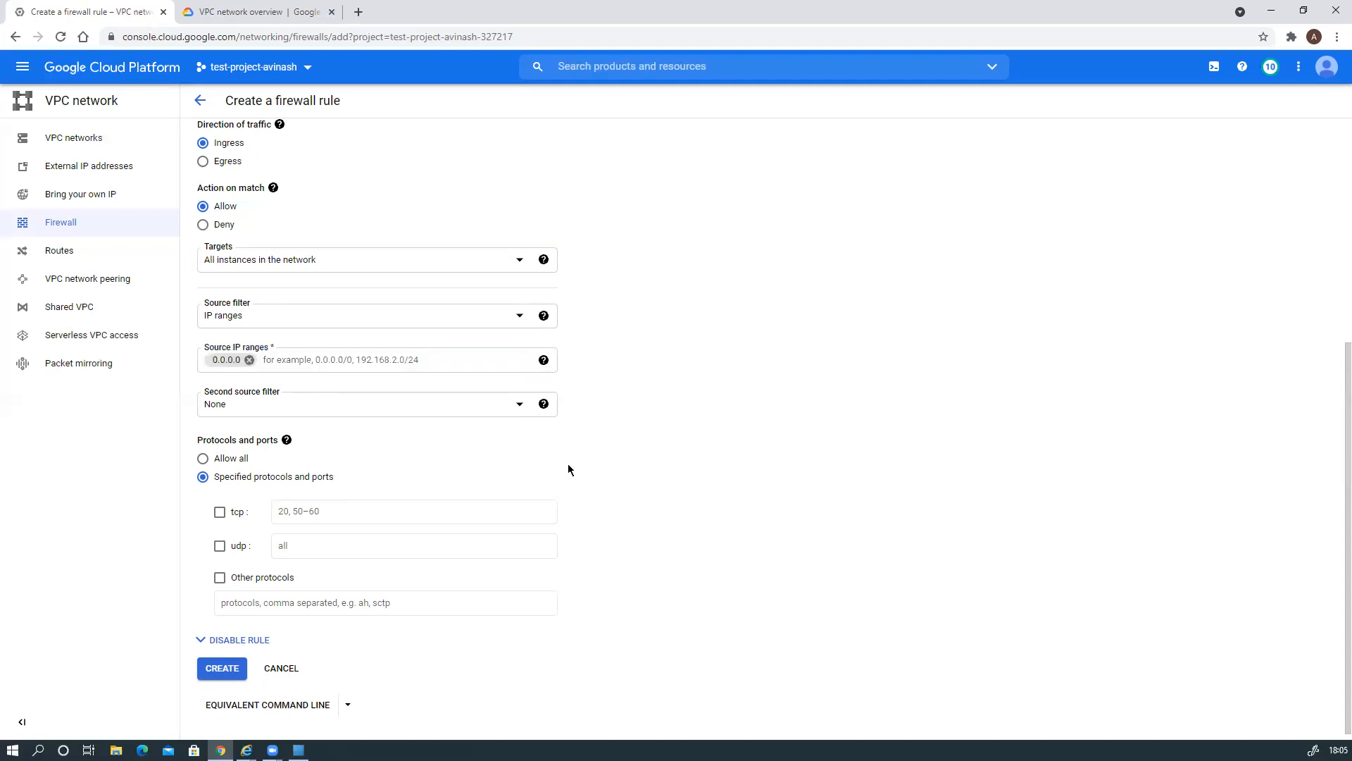
{"action": "left_click", "coordinate": [249, 360]}
Set the rule's source IP range to 0.0.0.0/0 and keep the second source filter at None.
{"action": "type", "text": "0"}
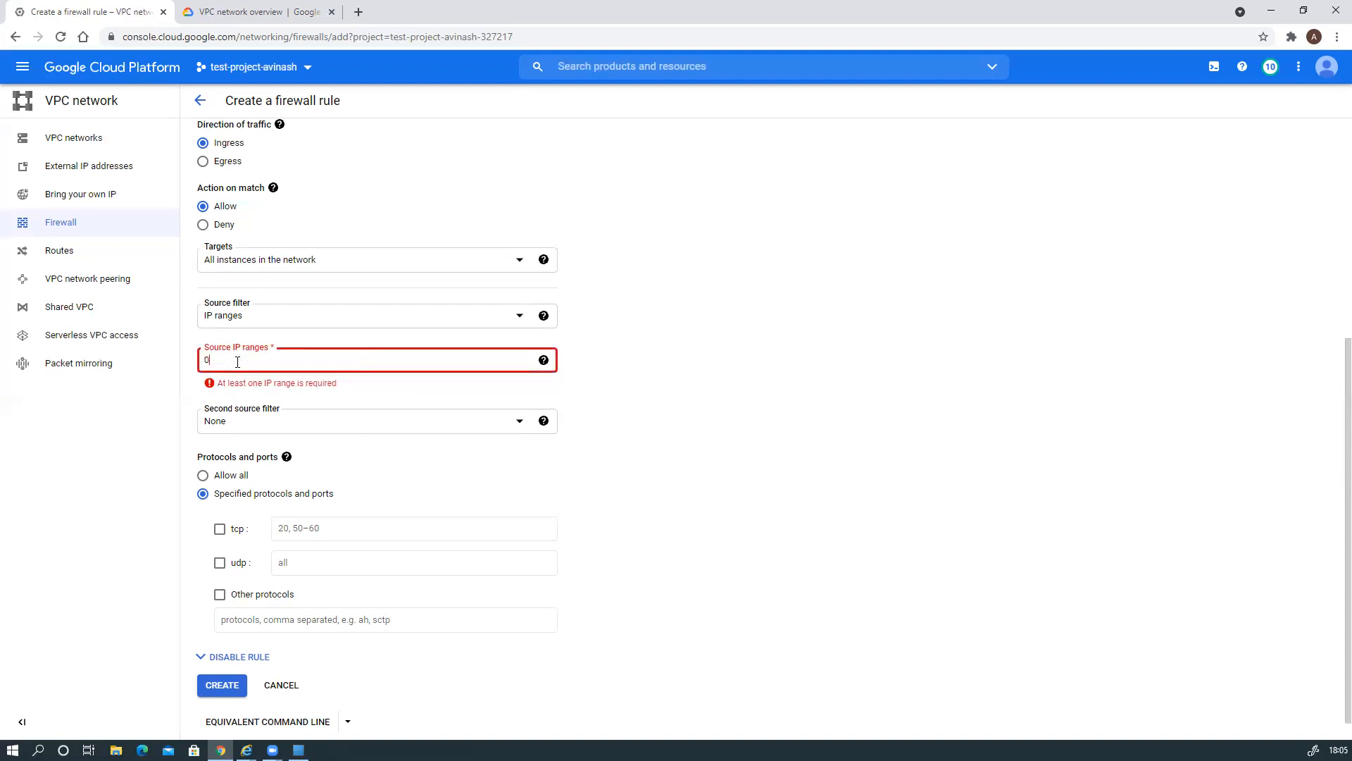
{"action": "type", "text": ".0.0.0/0"}
{"action": "key", "text": "Tab"}
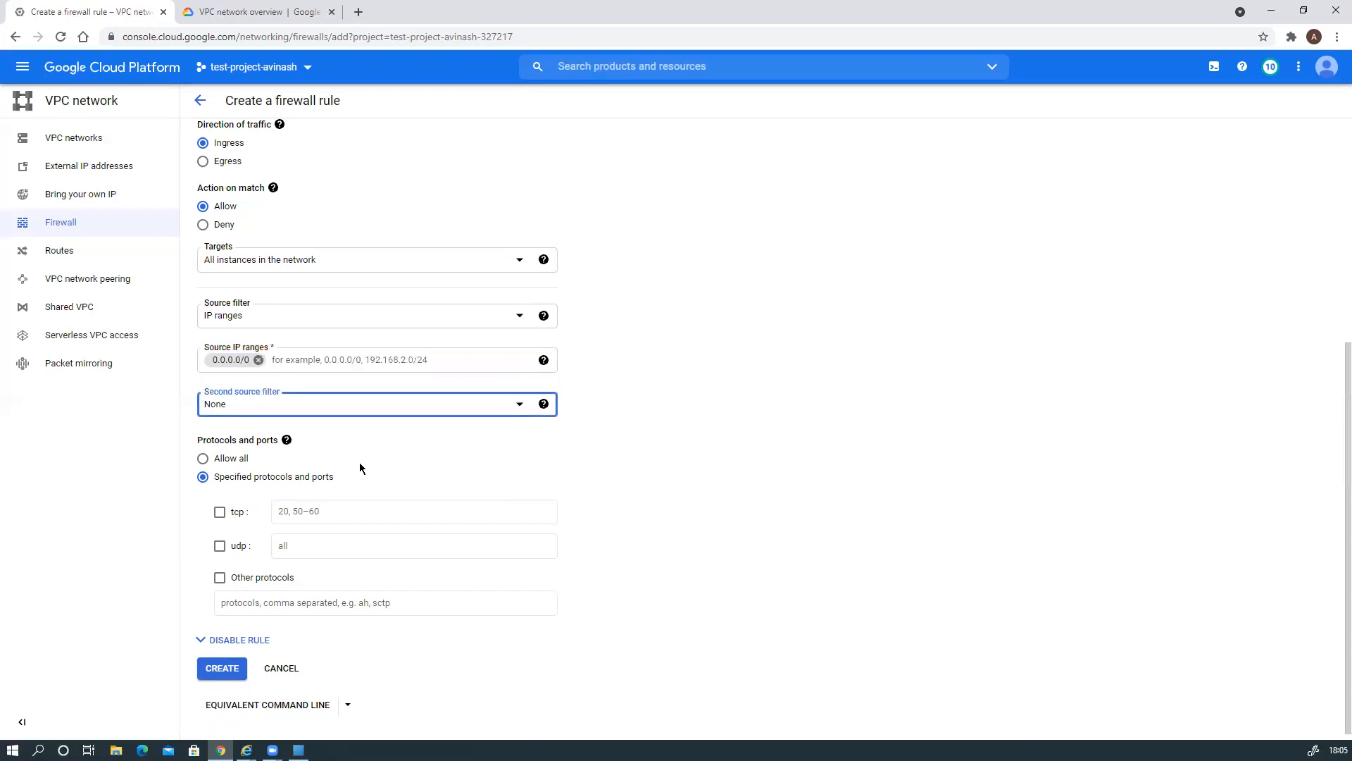
{"action": "left_click", "coordinate": [415, 411]}
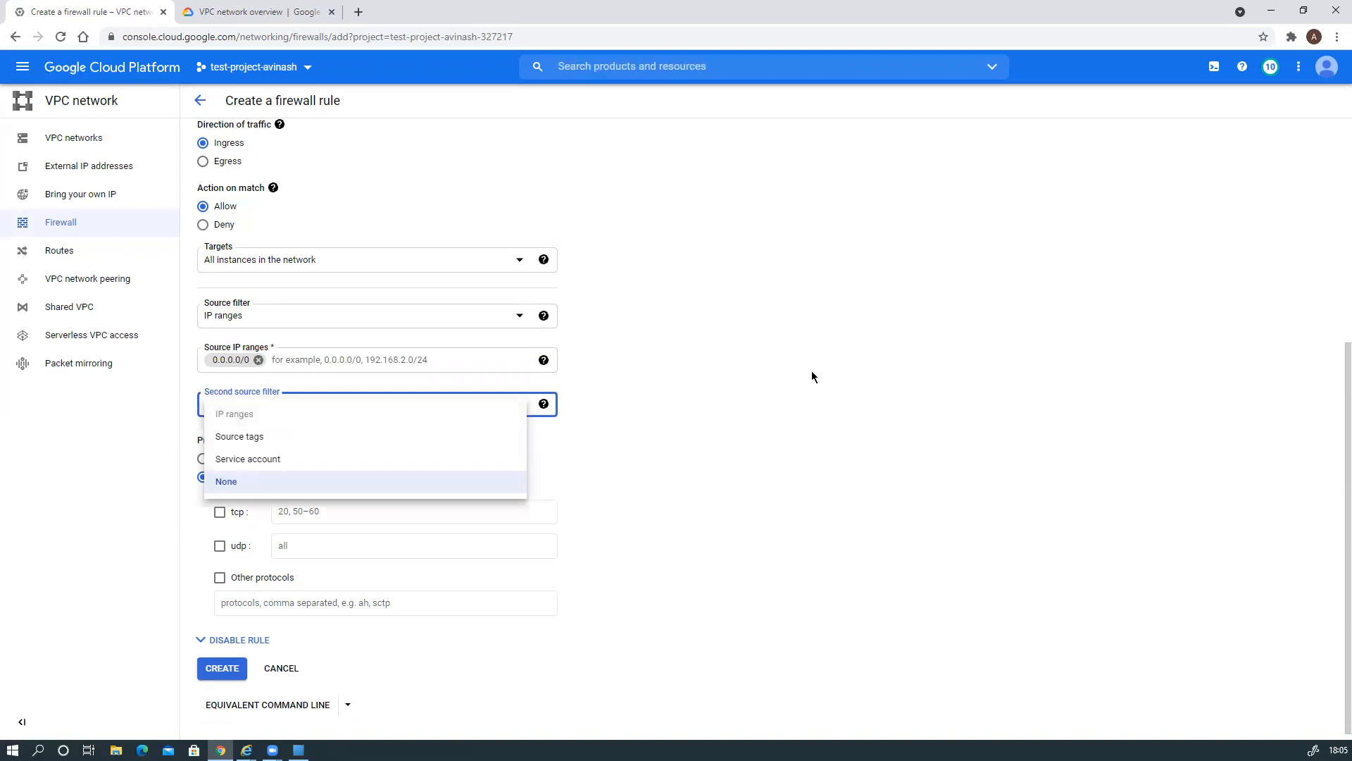
{"action": "left_click", "coordinate": [823, 385]}
Allow all protocols and ports for the rule and create it.
{"action": "scroll", "coordinate": [824, 385], "scroll_direction": "down", "scroll_amount": 1}
{"action": "left_click", "coordinate": [203, 451]}
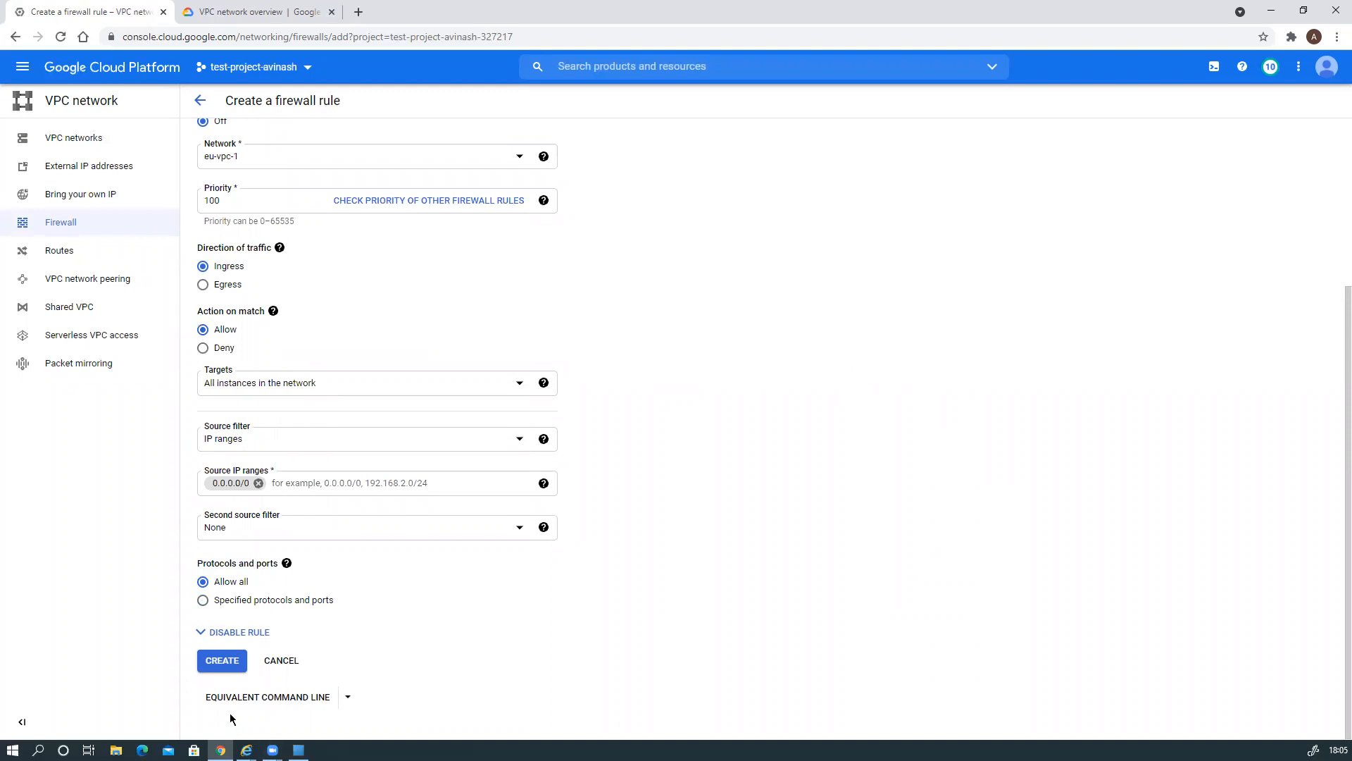
{"action": "left_click", "coordinate": [218, 665]}
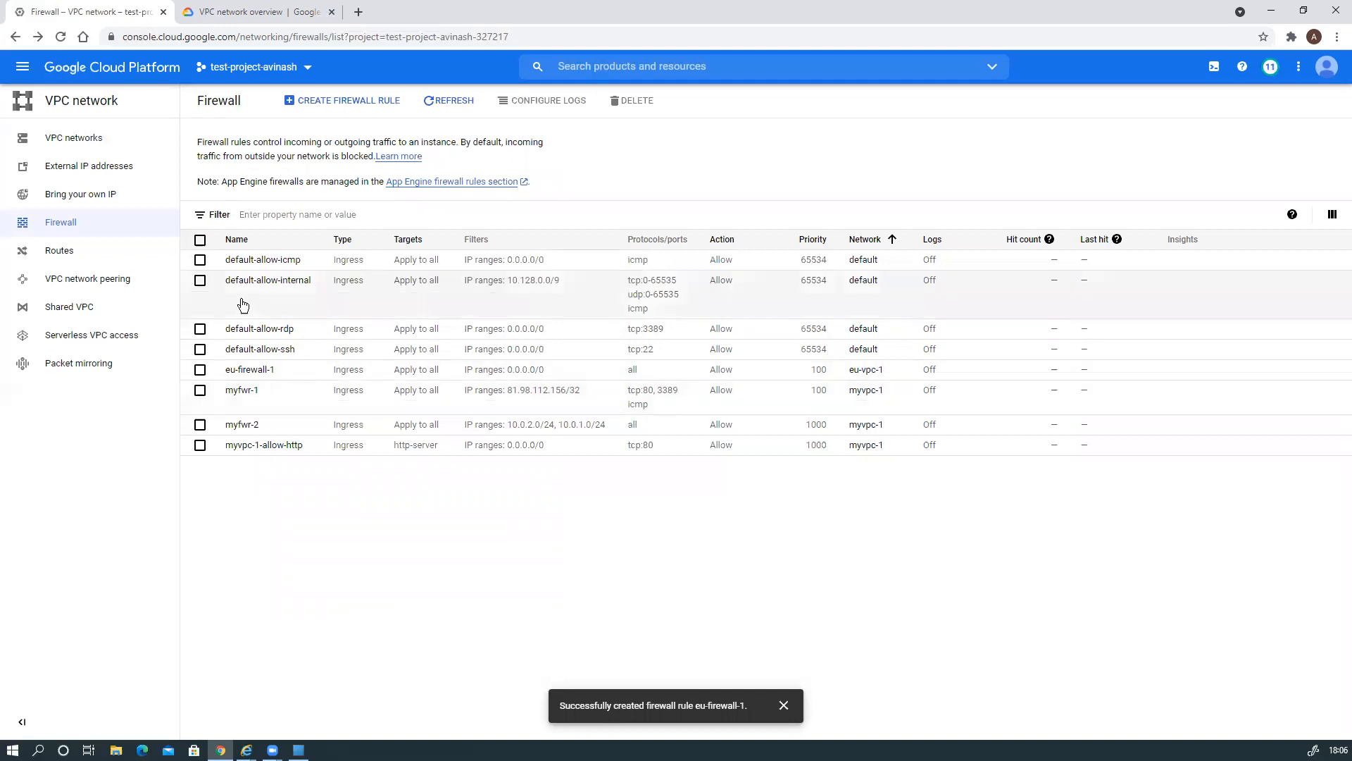
{"action": "left_click", "coordinate": [22, 70]}
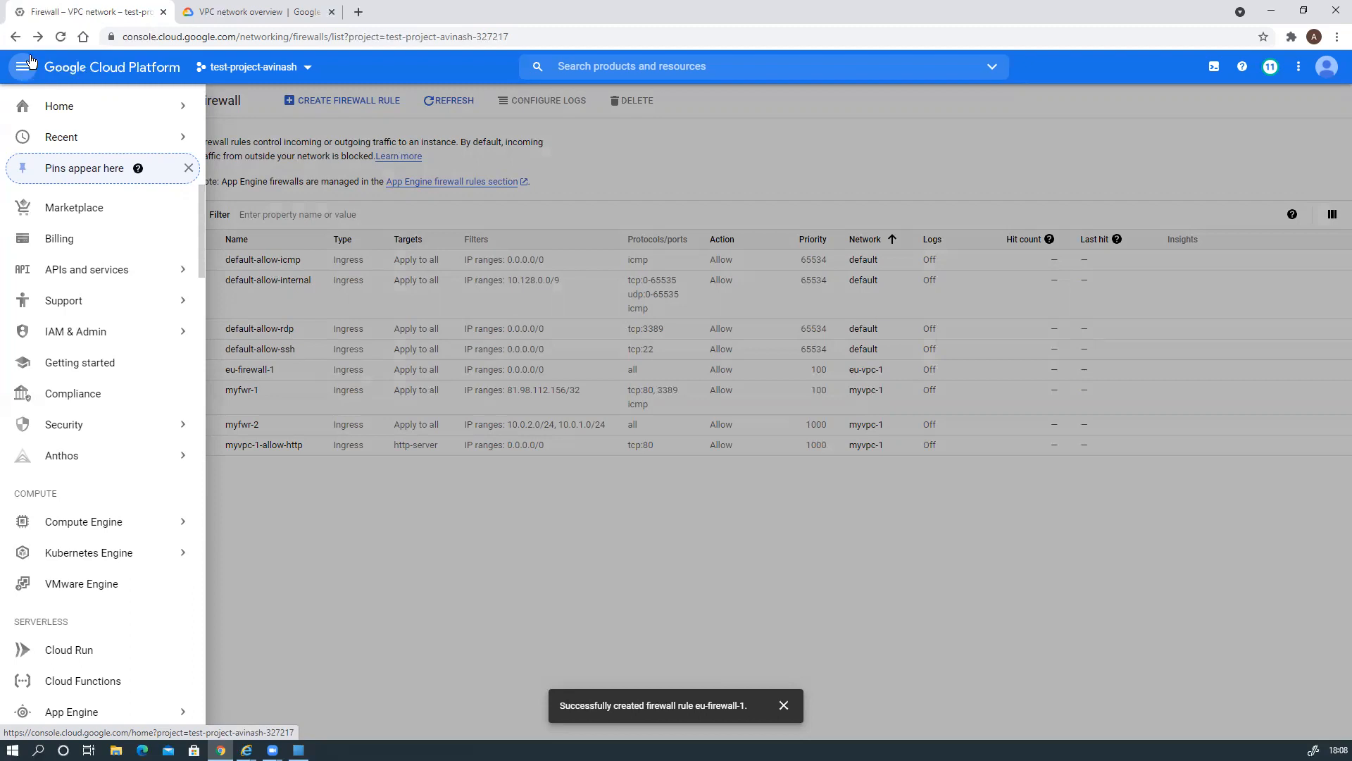
{"action": "left_click", "coordinate": [347, 586]}
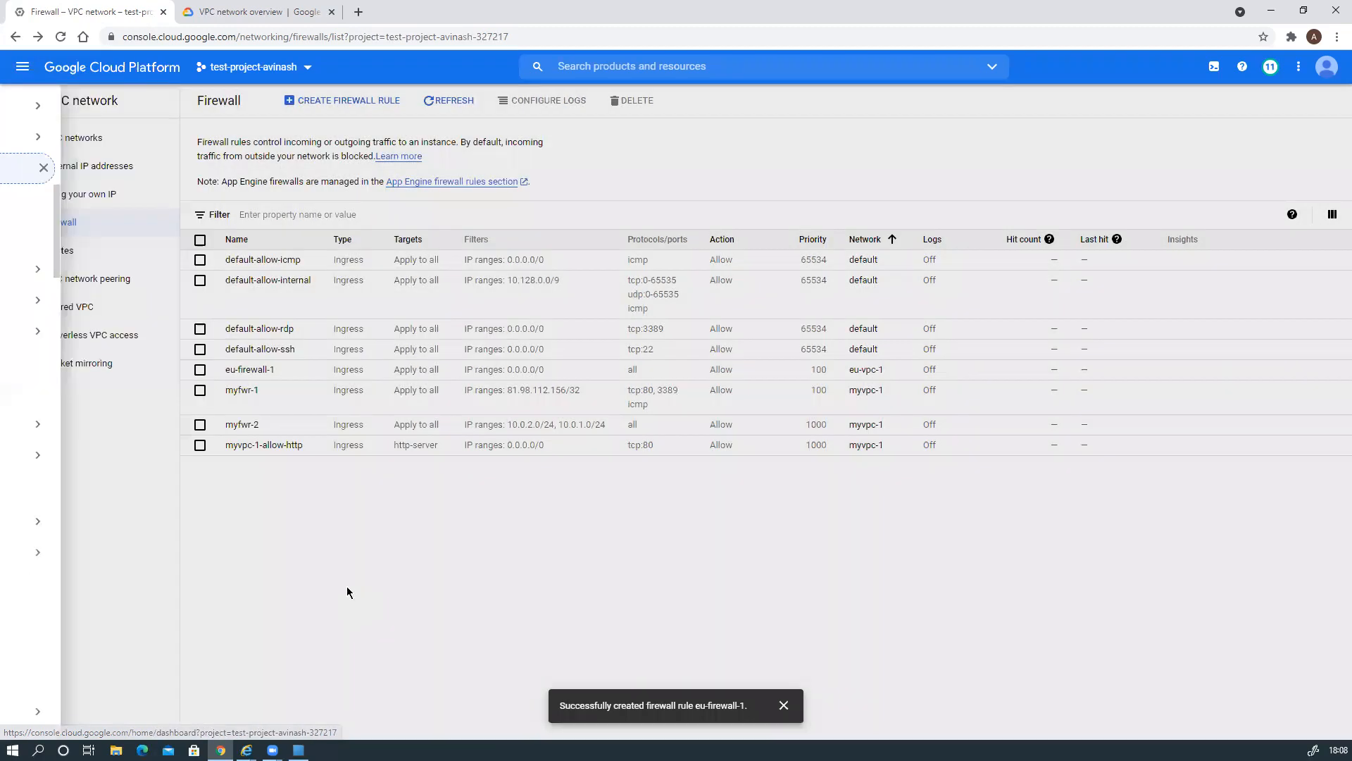
Open the myfwr-1 rule, examine its source IP range and its protocols and ports, and return to the rules list.
{"action": "left_click", "coordinate": [241, 396]}
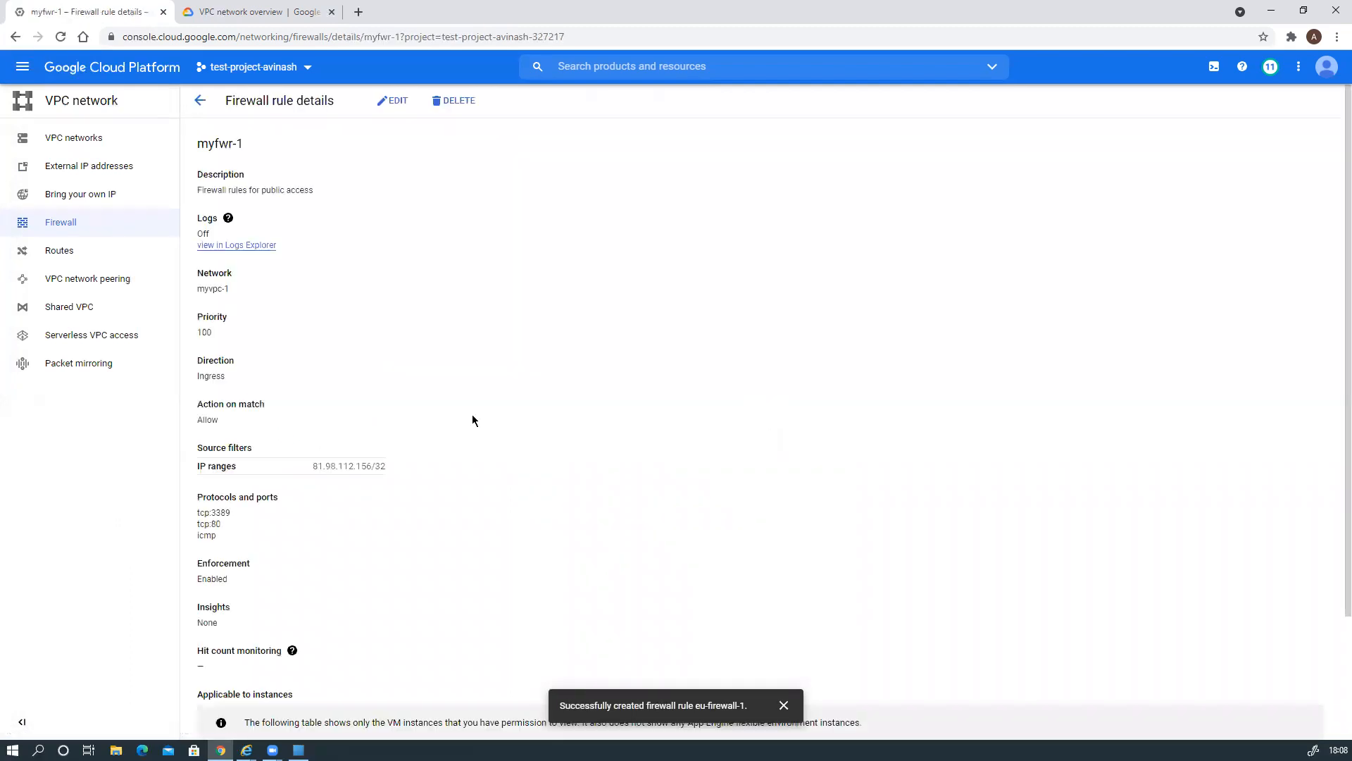
{"action": "scroll", "coordinate": [493, 418], "scroll_direction": "down", "scroll_amount": 2}
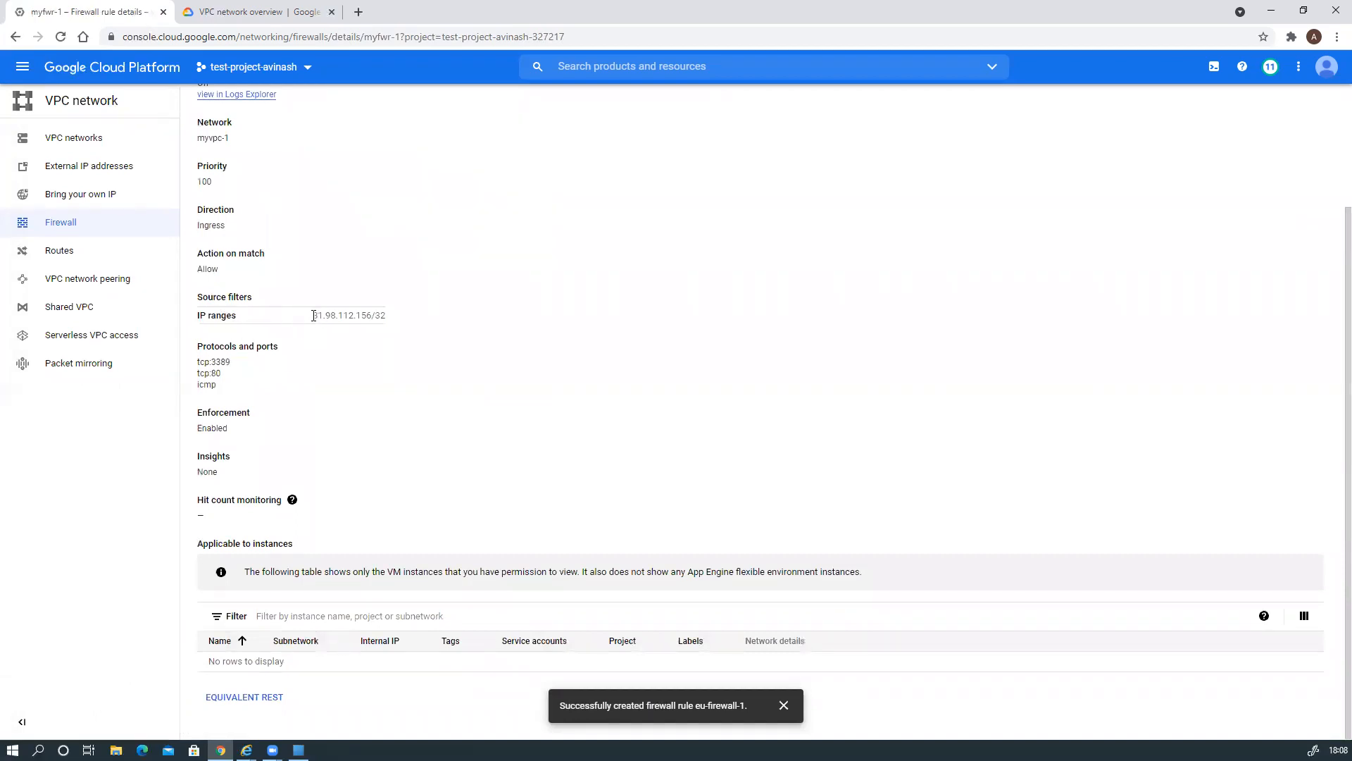
{"action": "left_click_drag", "start_coordinate": [313, 315], "coordinate": [382, 315]}
{"action": "left_click_drag", "start_coordinate": [194, 364], "coordinate": [219, 392]}
{"action": "left_click", "coordinate": [14, 37]}
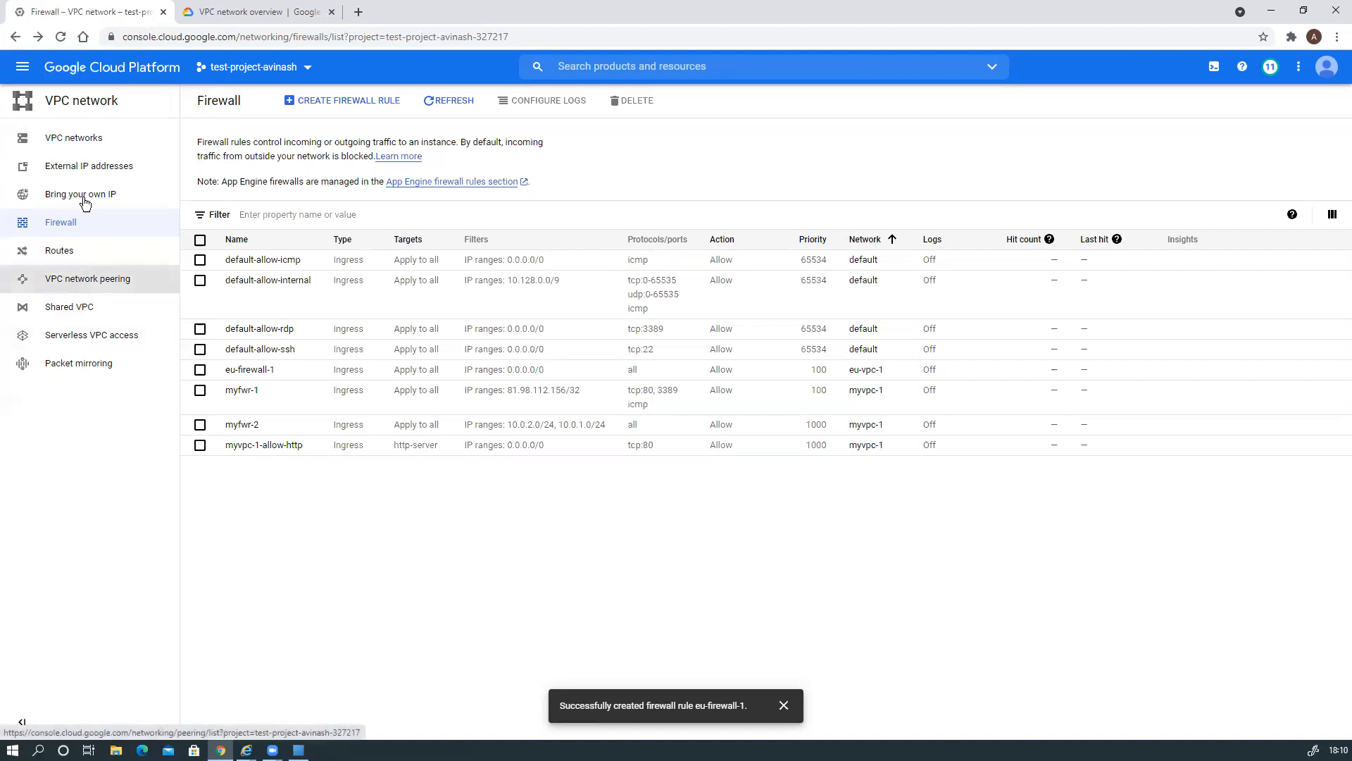
Go to Compute Engine, start creating a new VM instance and name it windows-1.
{"action": "left_click", "coordinate": [22, 66]}
{"action": "mouse_move", "coordinate": [73, 548]}
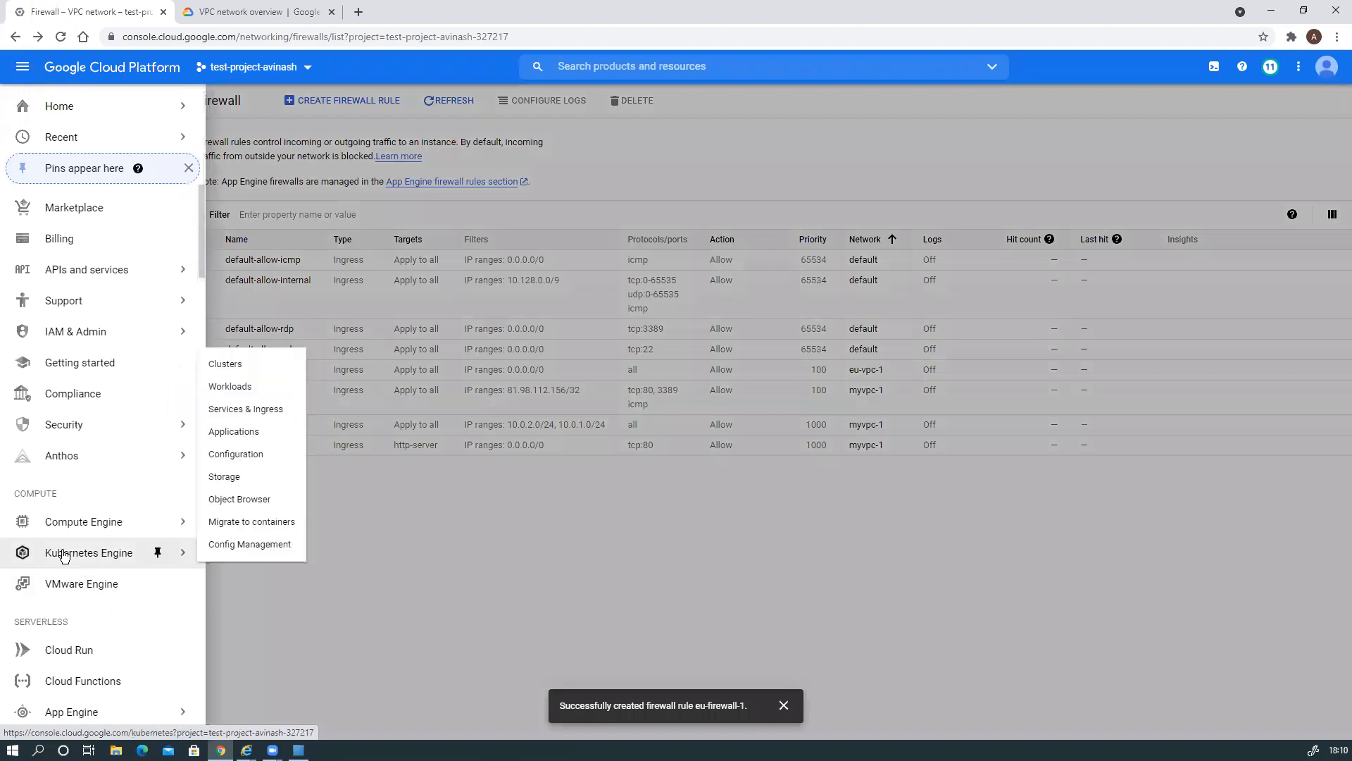
{"action": "left_click", "coordinate": [112, 522]}
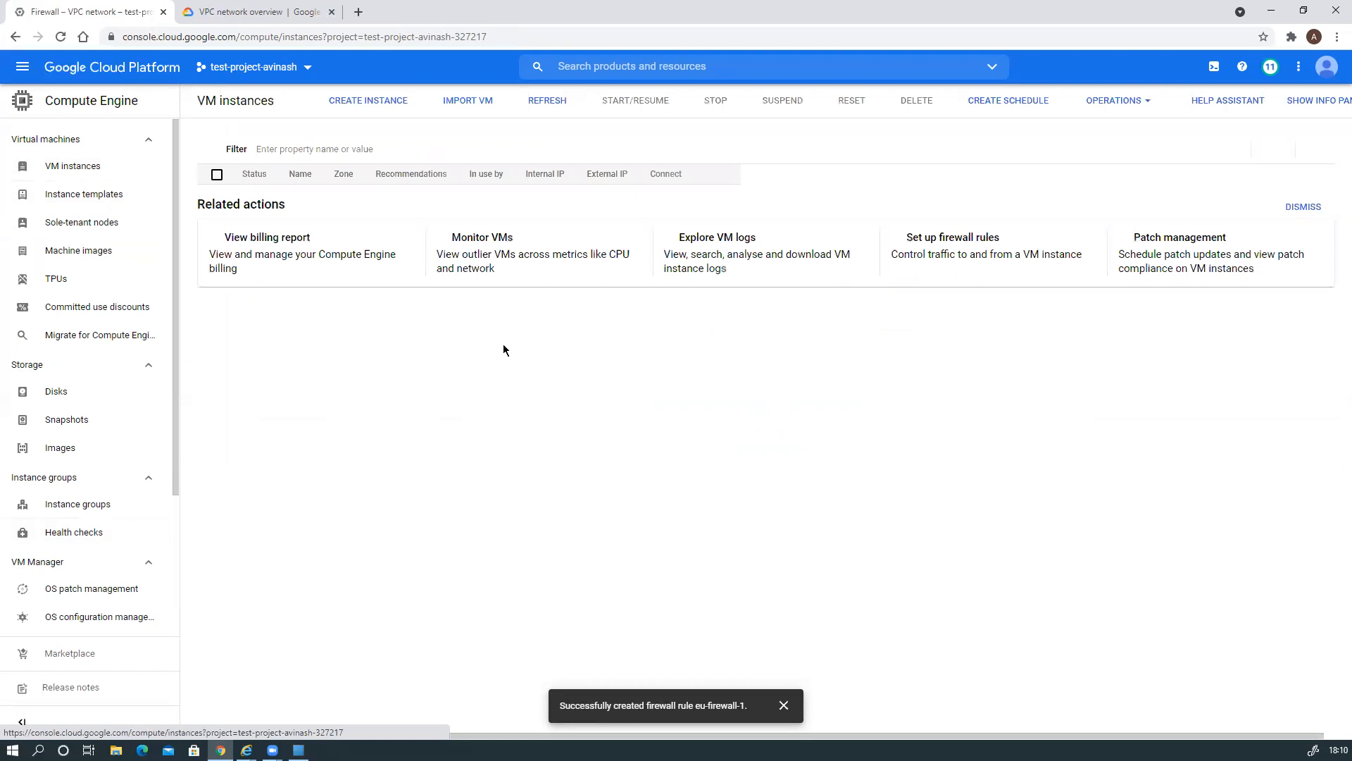
{"action": "left_click", "coordinate": [377, 103]}
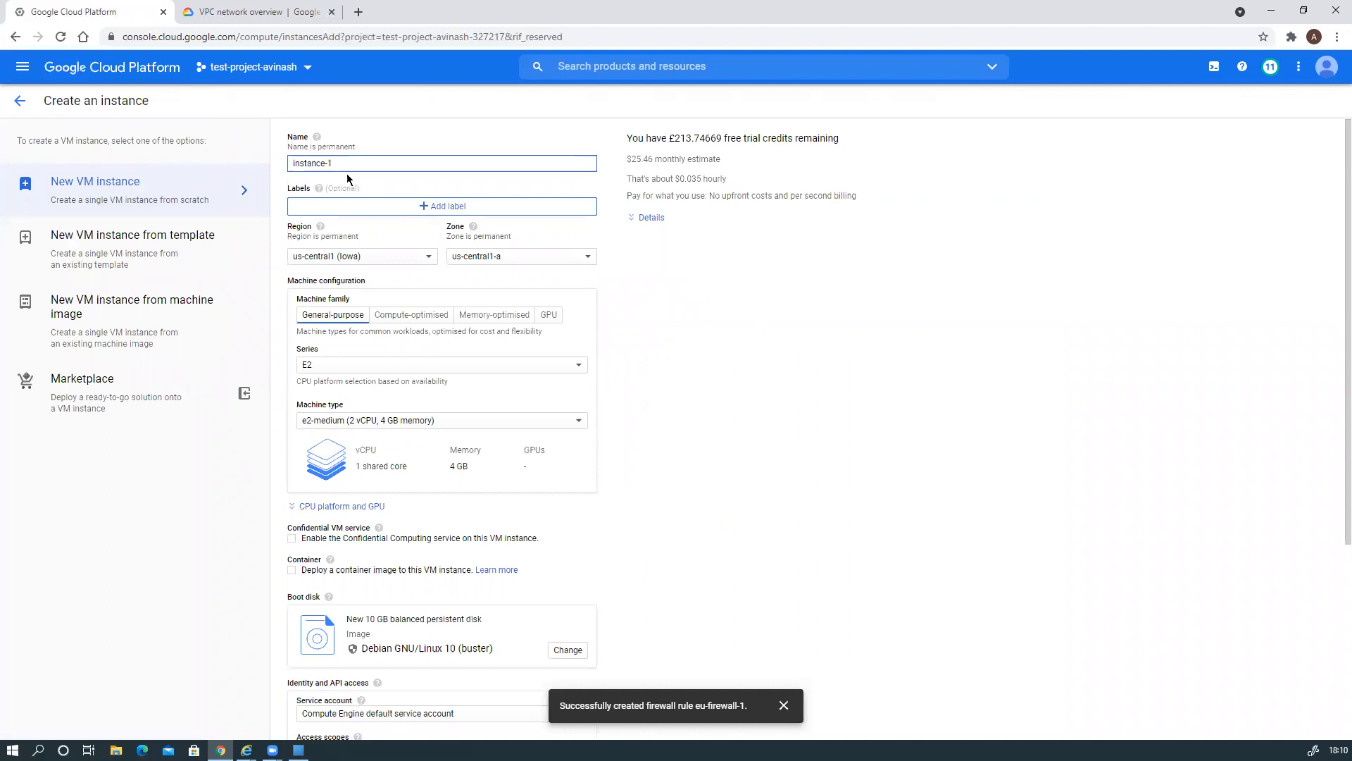
{"action": "left_click_drag", "start_coordinate": [337, 163], "coordinate": [245, 153]}
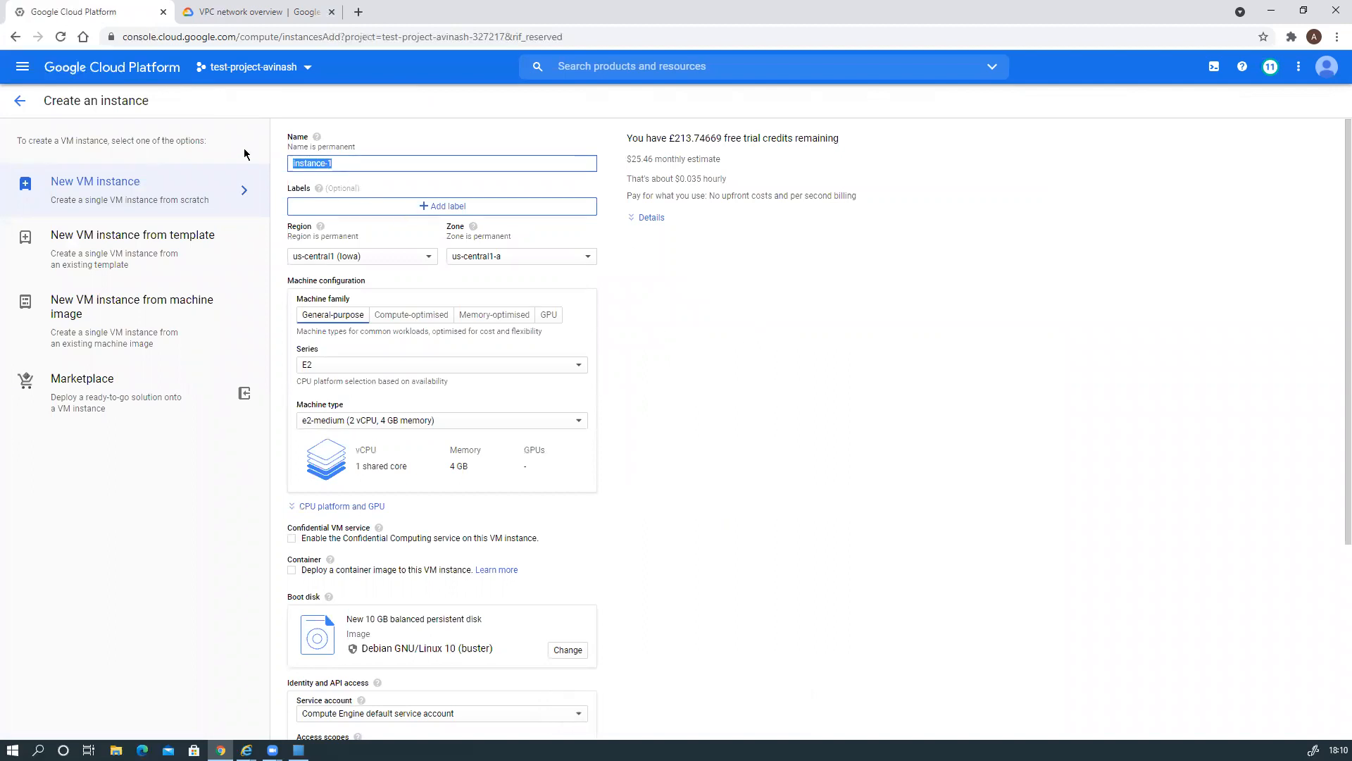
{"action": "type", "text": "window"}
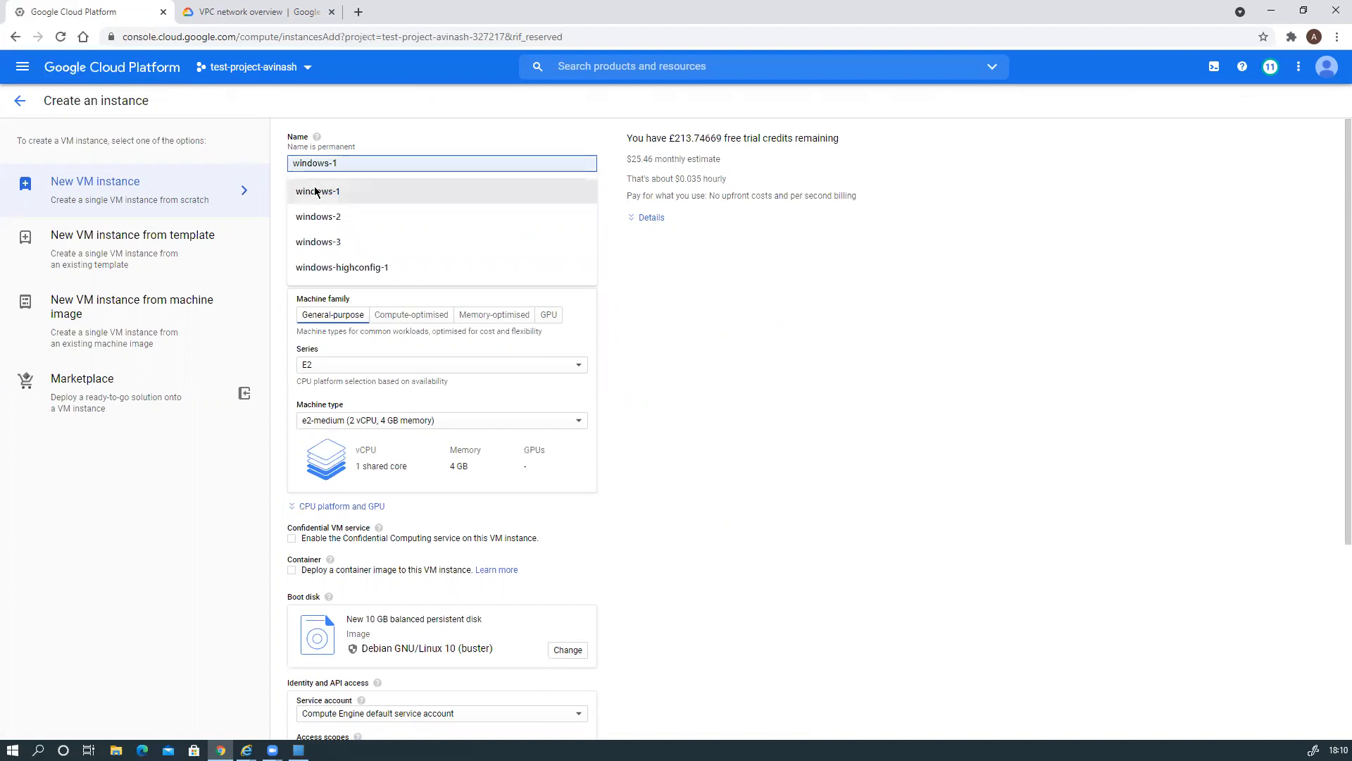
{"action": "left_click", "coordinate": [314, 190]}
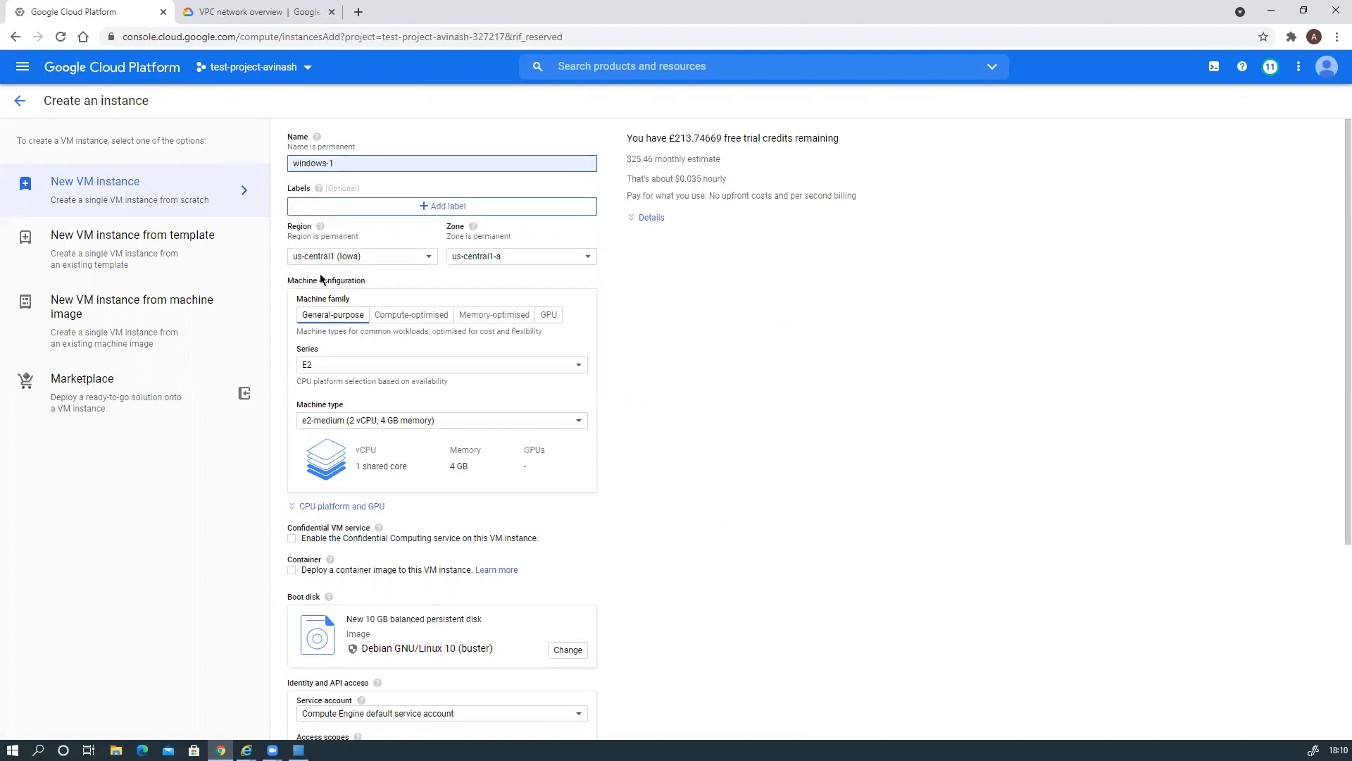
Set the windows-1 instance's region to europe-west1 (Belgium) and its machine type to e2-standard-4.
{"action": "left_click", "coordinate": [374, 258]}
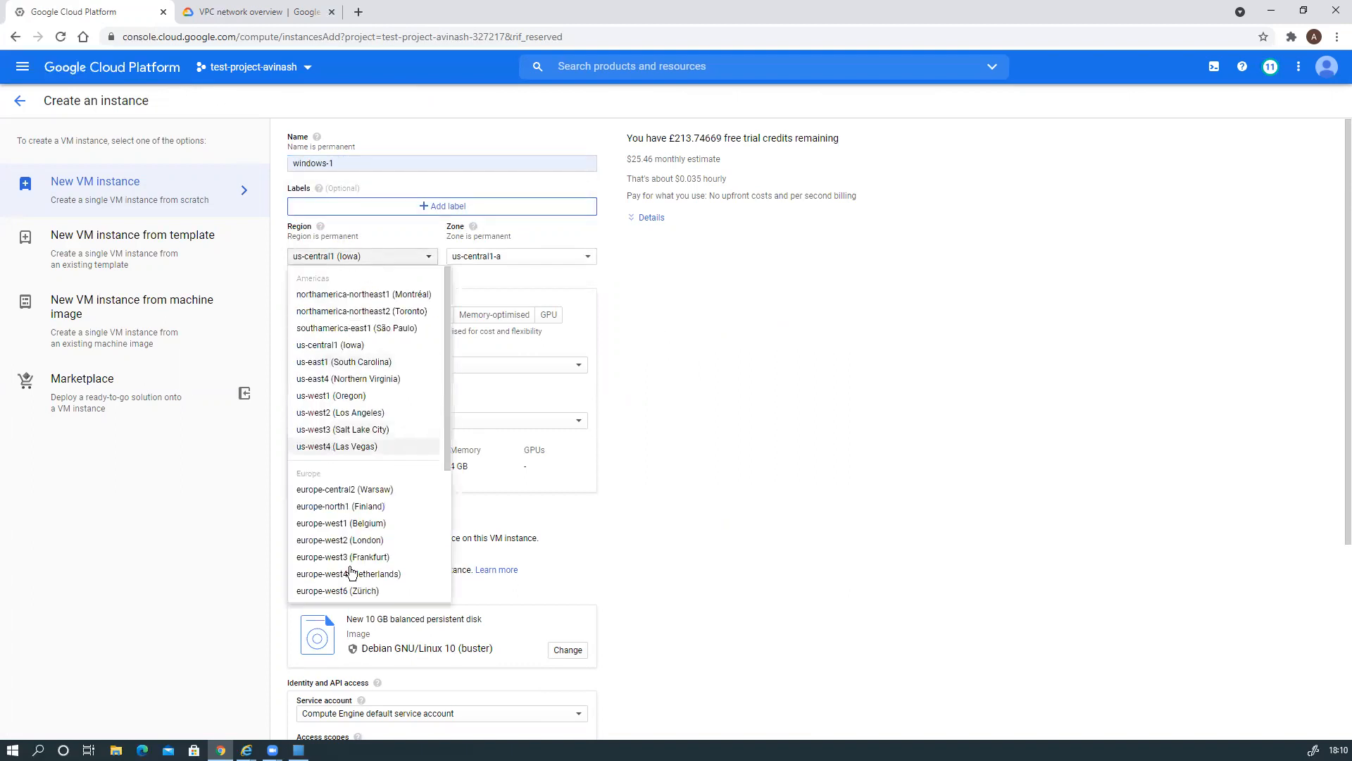
{"action": "left_click", "coordinate": [336, 525]}
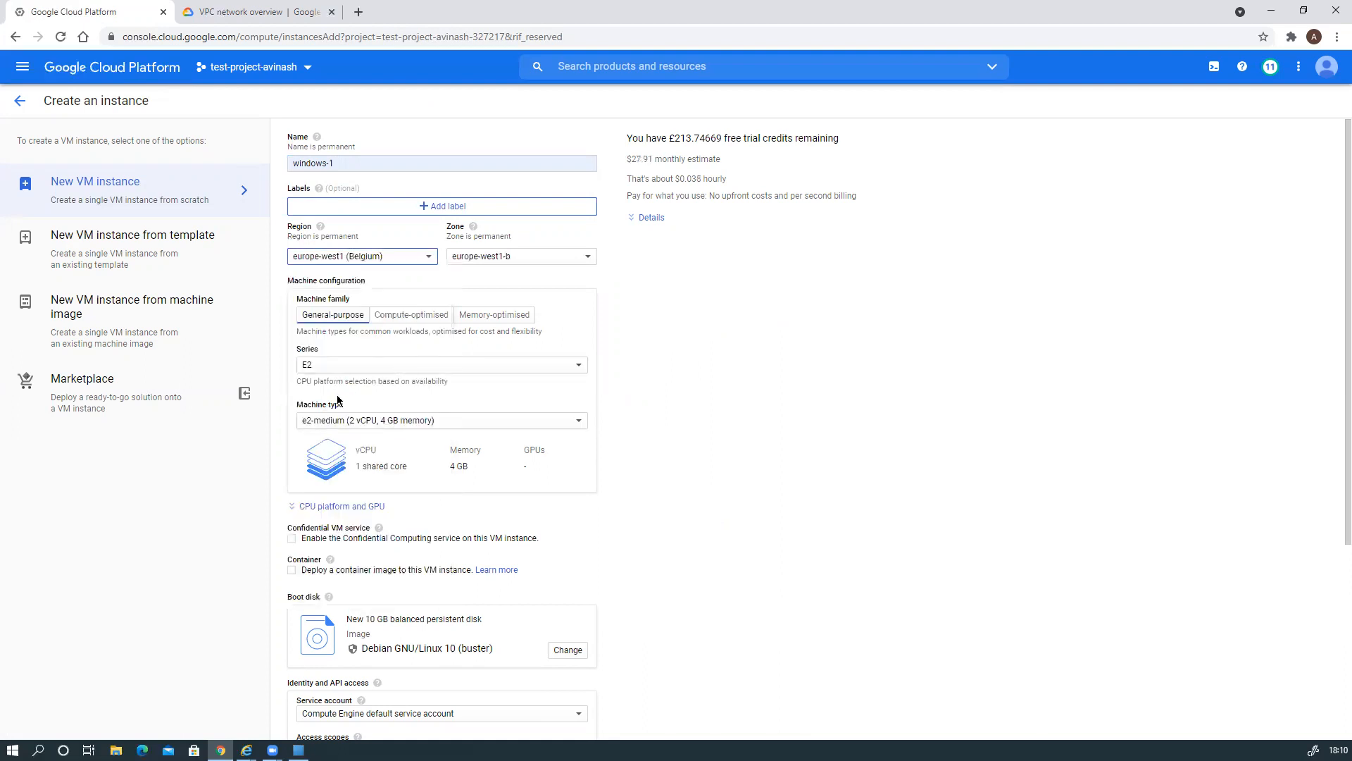
{"action": "left_click", "coordinate": [393, 421]}
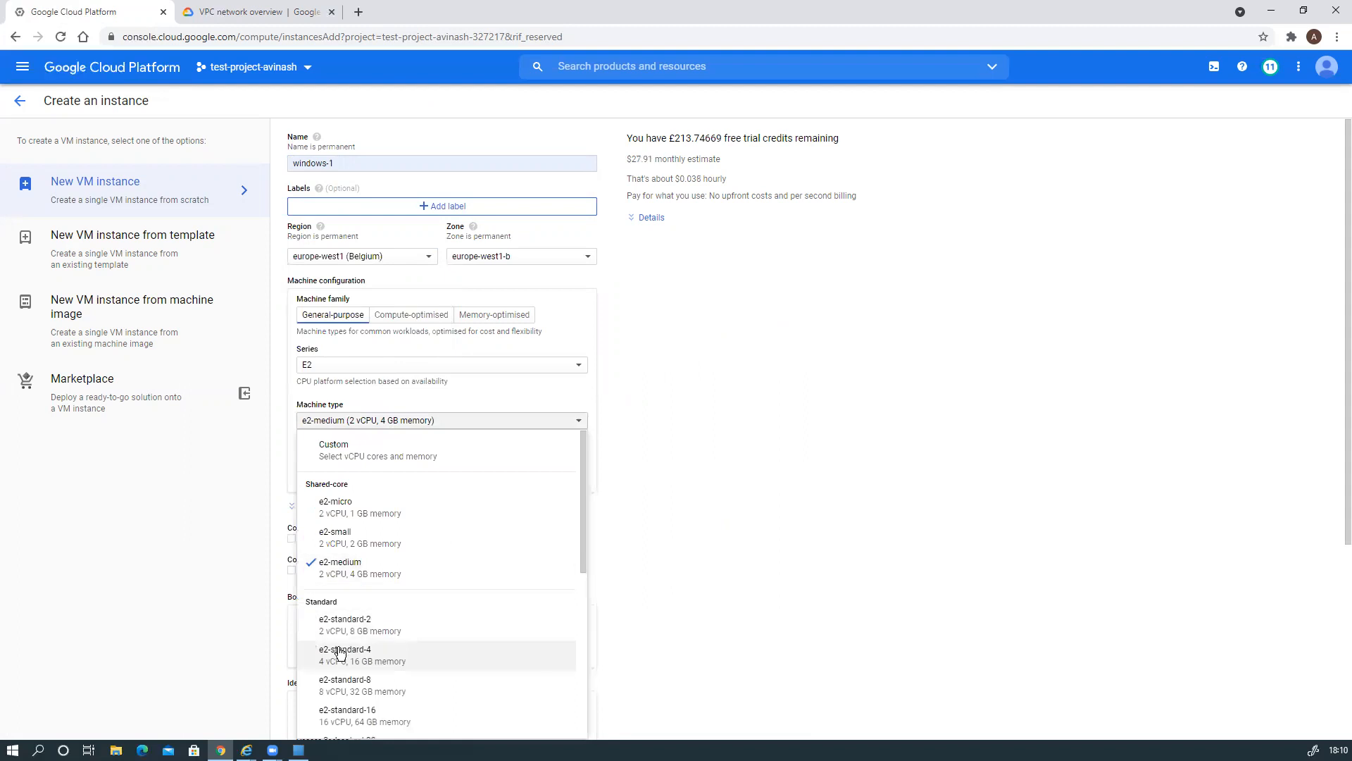
{"action": "left_click", "coordinate": [341, 658]}
Change the boot disk's operating system to the Windows Server public image and apply the selection.
{"action": "scroll", "coordinate": [789, 427], "scroll_direction": "down", "scroll_amount": 1}
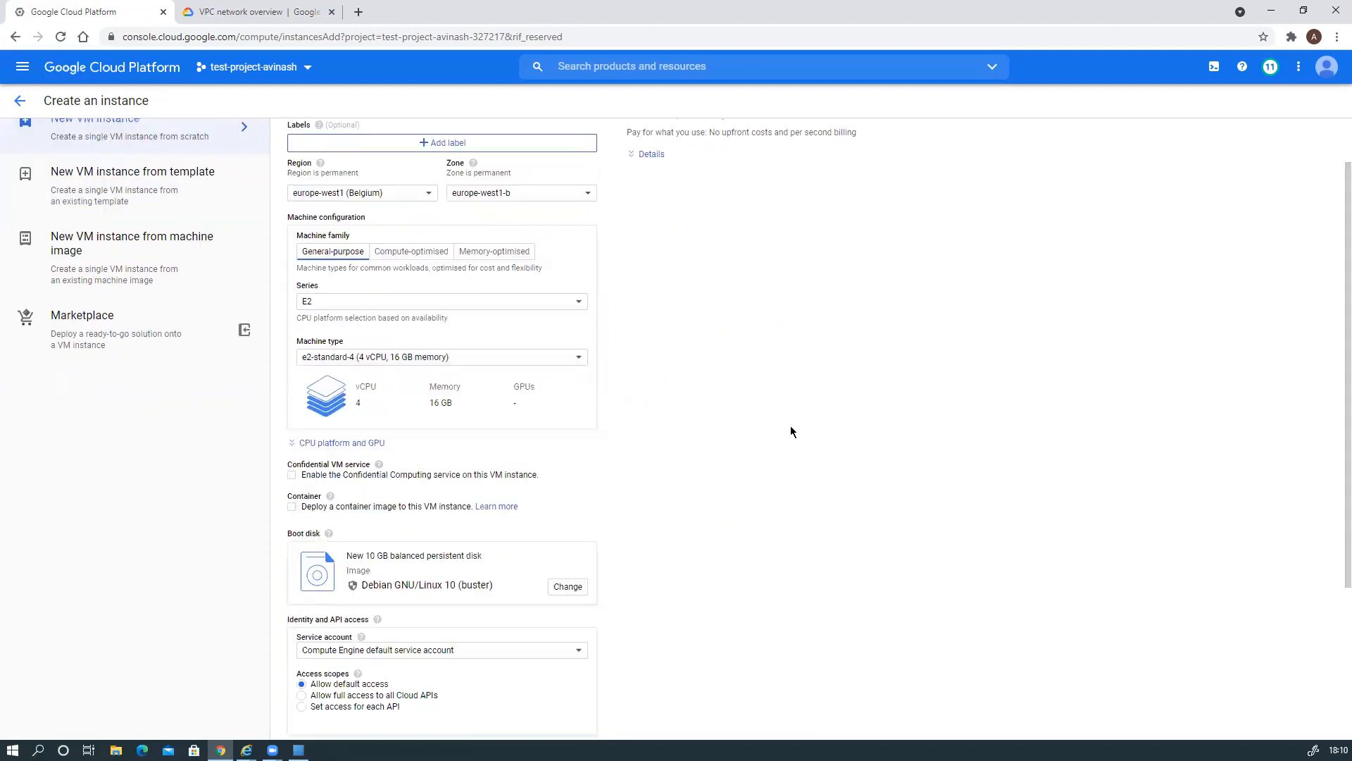
{"action": "scroll", "coordinate": [791, 425], "scroll_direction": "down", "scroll_amount": 1}
{"action": "left_click", "coordinate": [564, 515]}
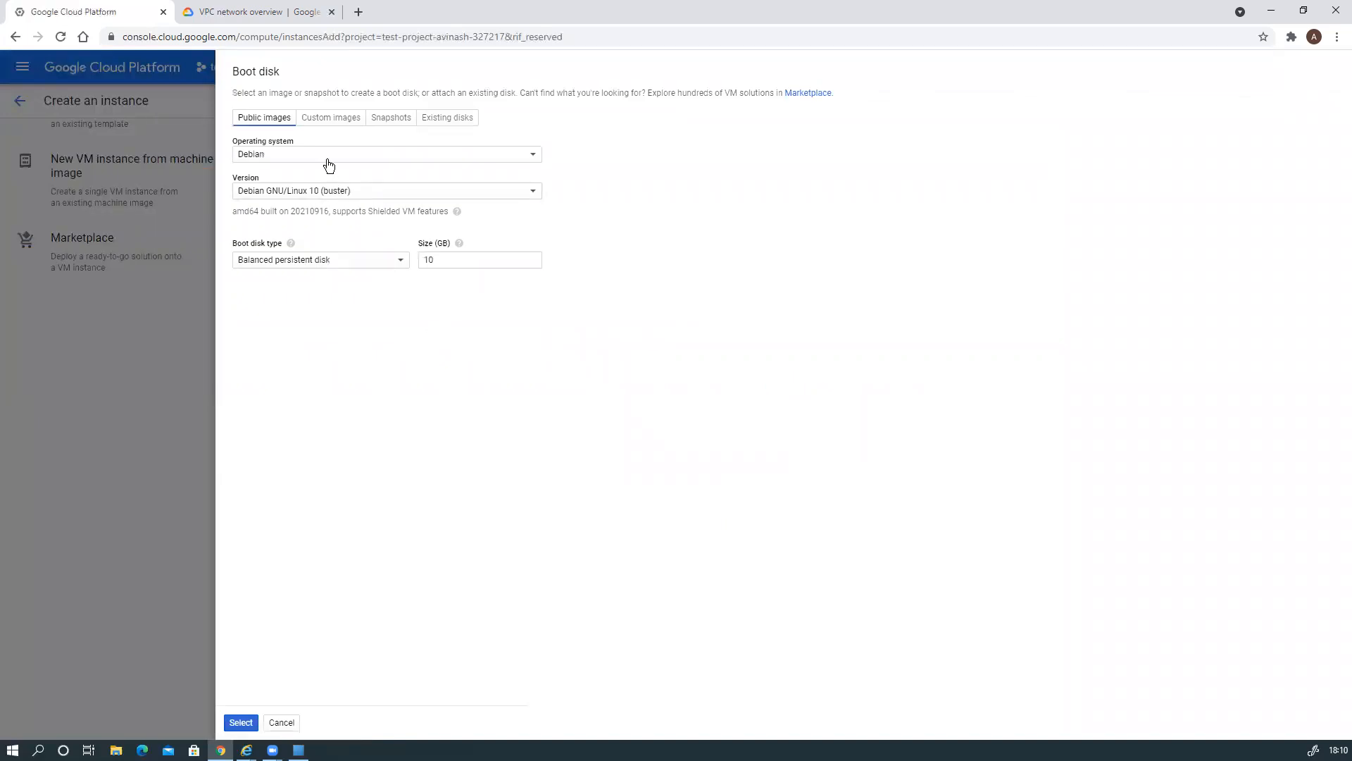
{"action": "left_click", "coordinate": [329, 161]}
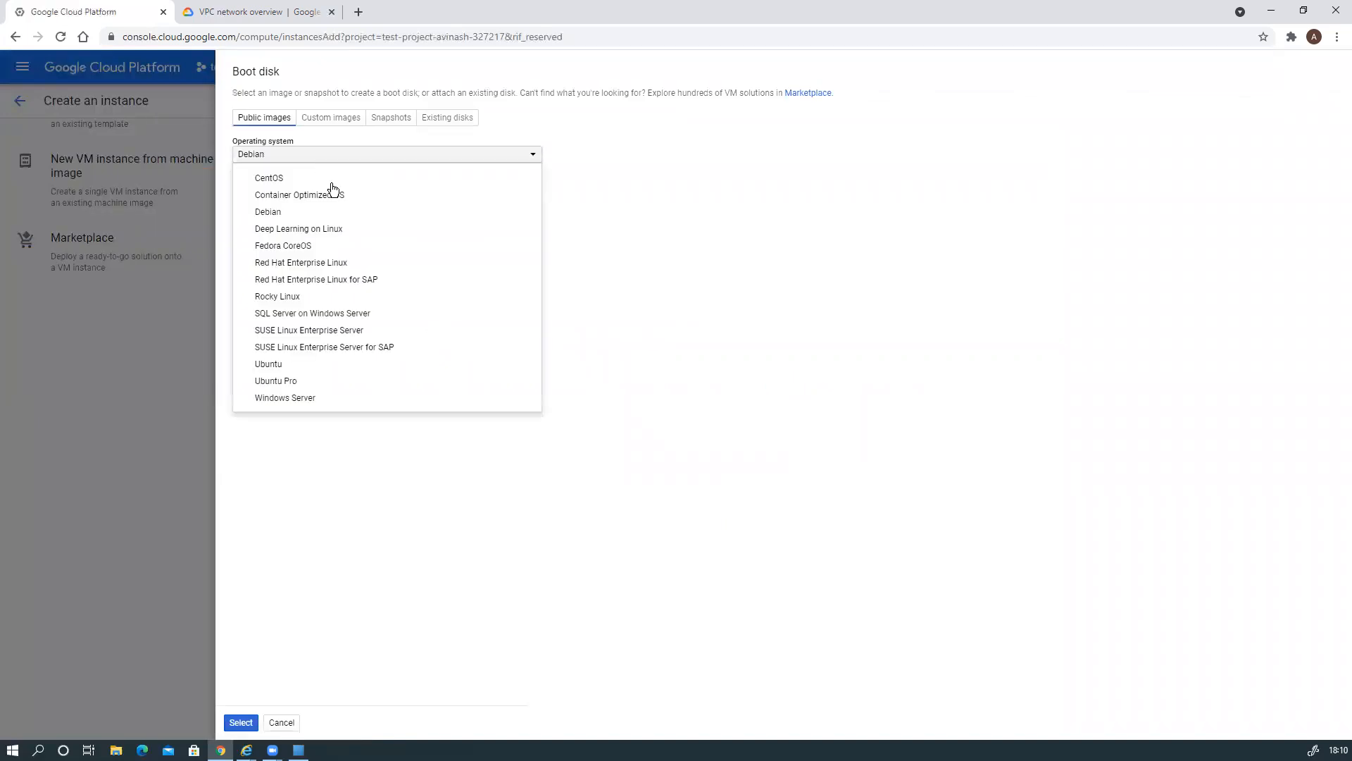
{"action": "left_click", "coordinate": [318, 399]}
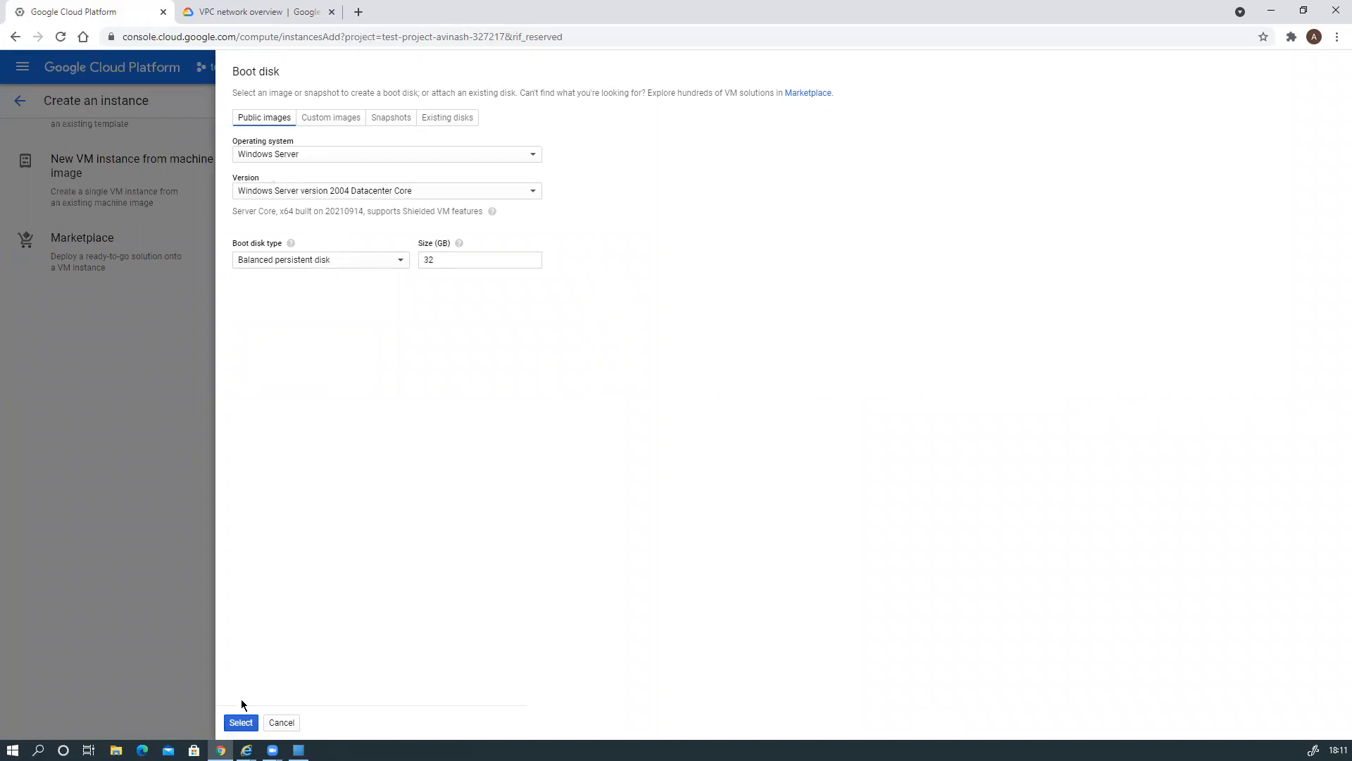
{"action": "left_click", "coordinate": [240, 722]}
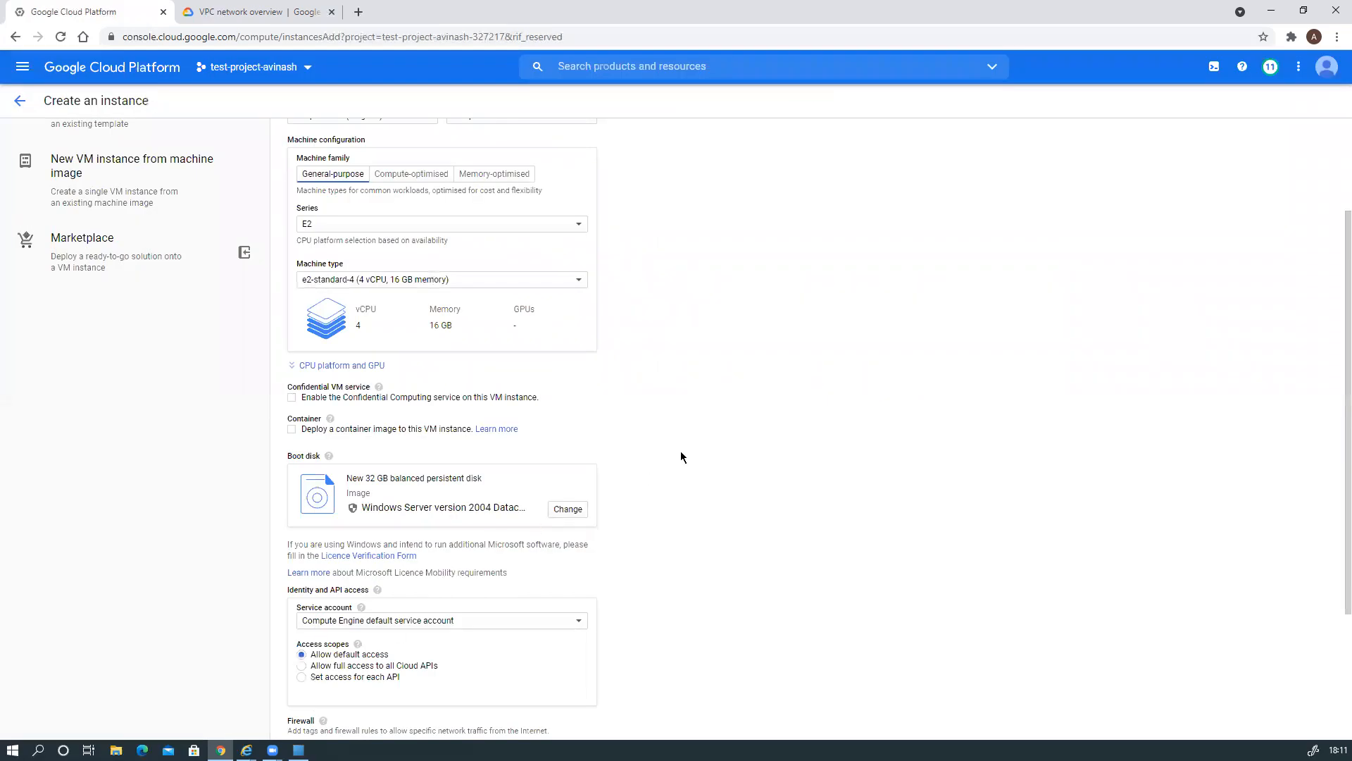
In the instance's networking options, connect the network interface to network eu-vpc-1 and subnetwork eu-private-1.
{"action": "scroll", "coordinate": [679, 461], "scroll_direction": "down", "scroll_amount": 3}
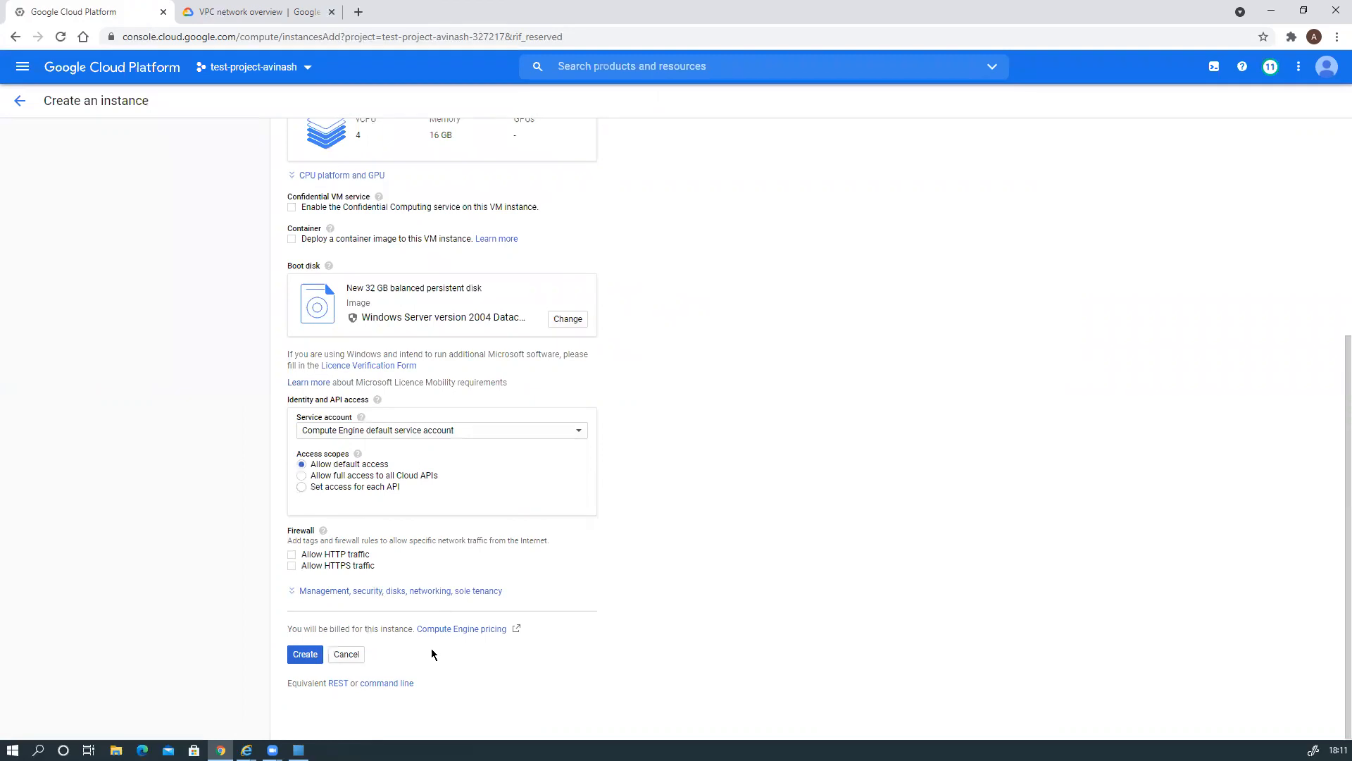
{"action": "left_click", "coordinate": [426, 593]}
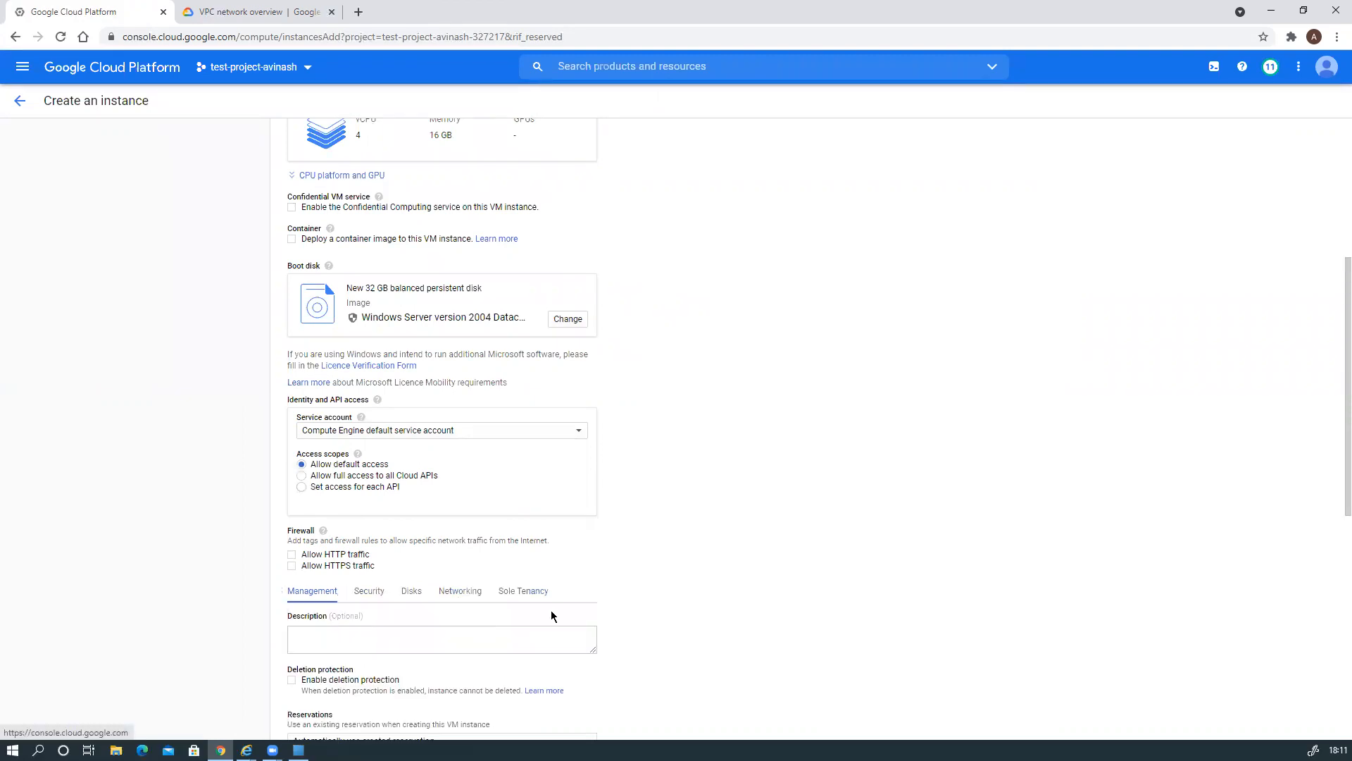
{"action": "scroll", "coordinate": [684, 522], "scroll_direction": "down", "scroll_amount": 4}
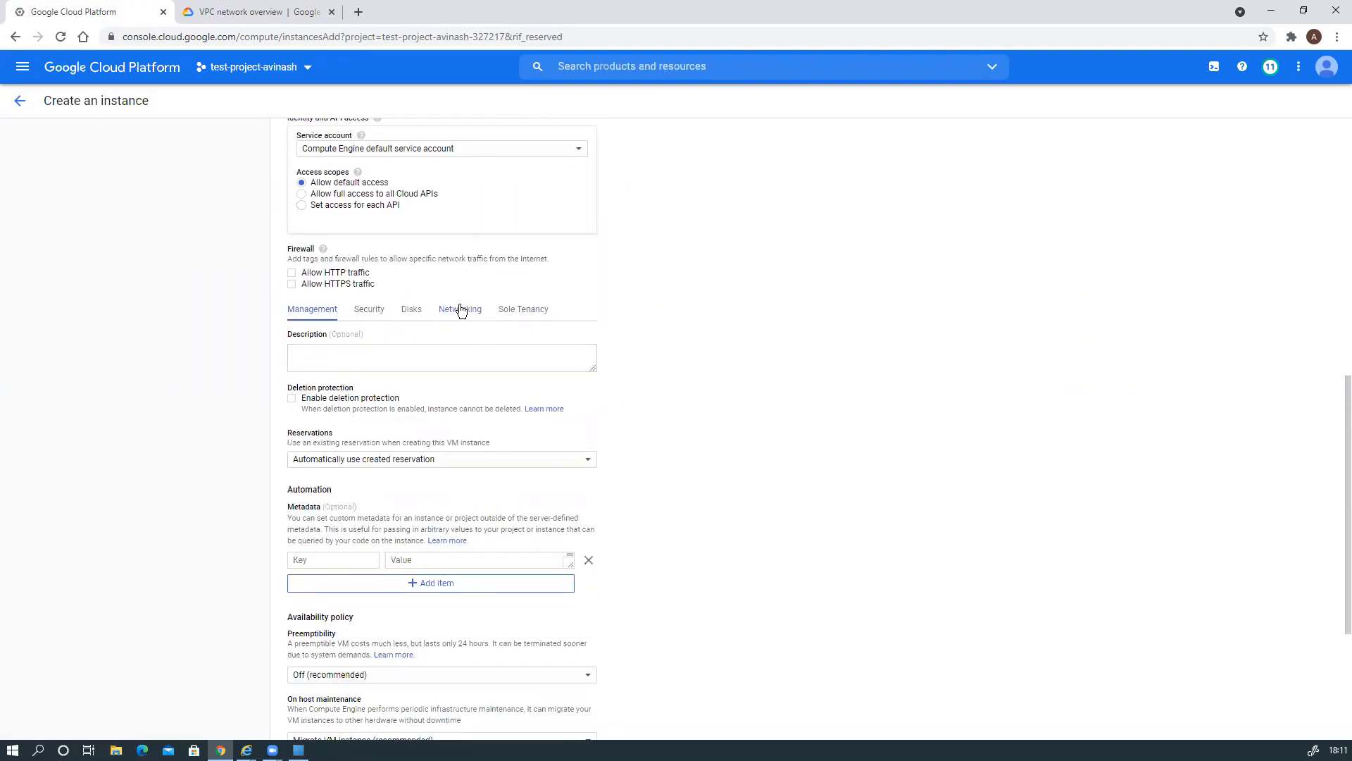
{"action": "left_click", "coordinate": [461, 310]}
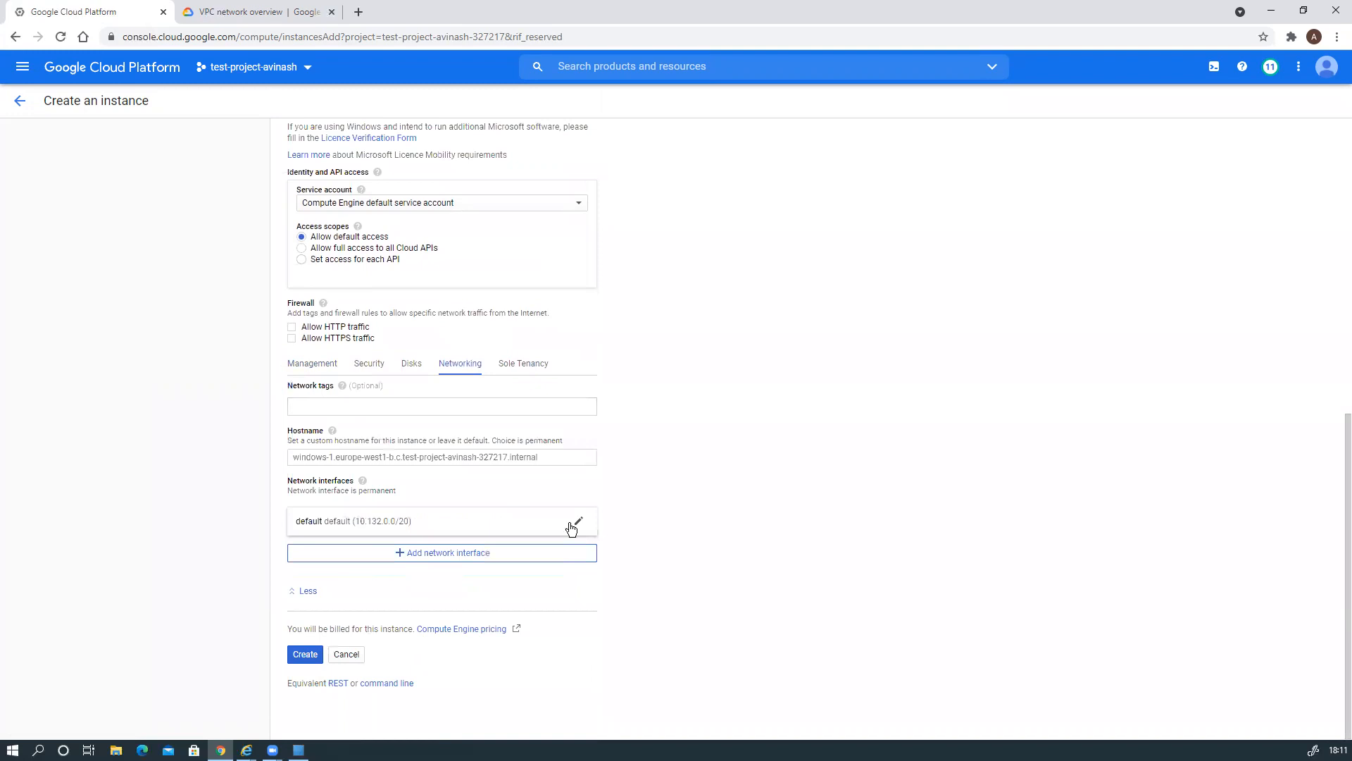
{"action": "left_click", "coordinate": [437, 553]}
{"action": "left_click", "coordinate": [396, 574]}
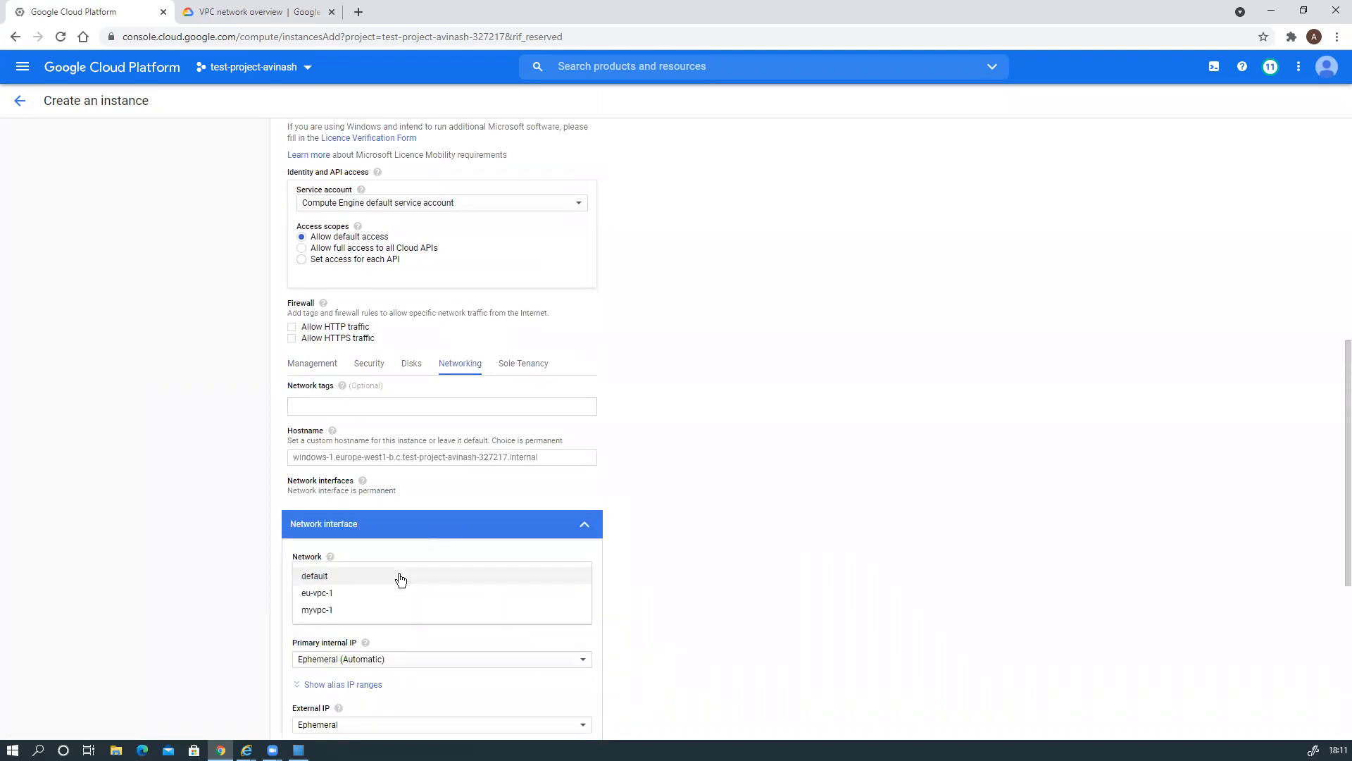
{"action": "left_click", "coordinate": [327, 600]}
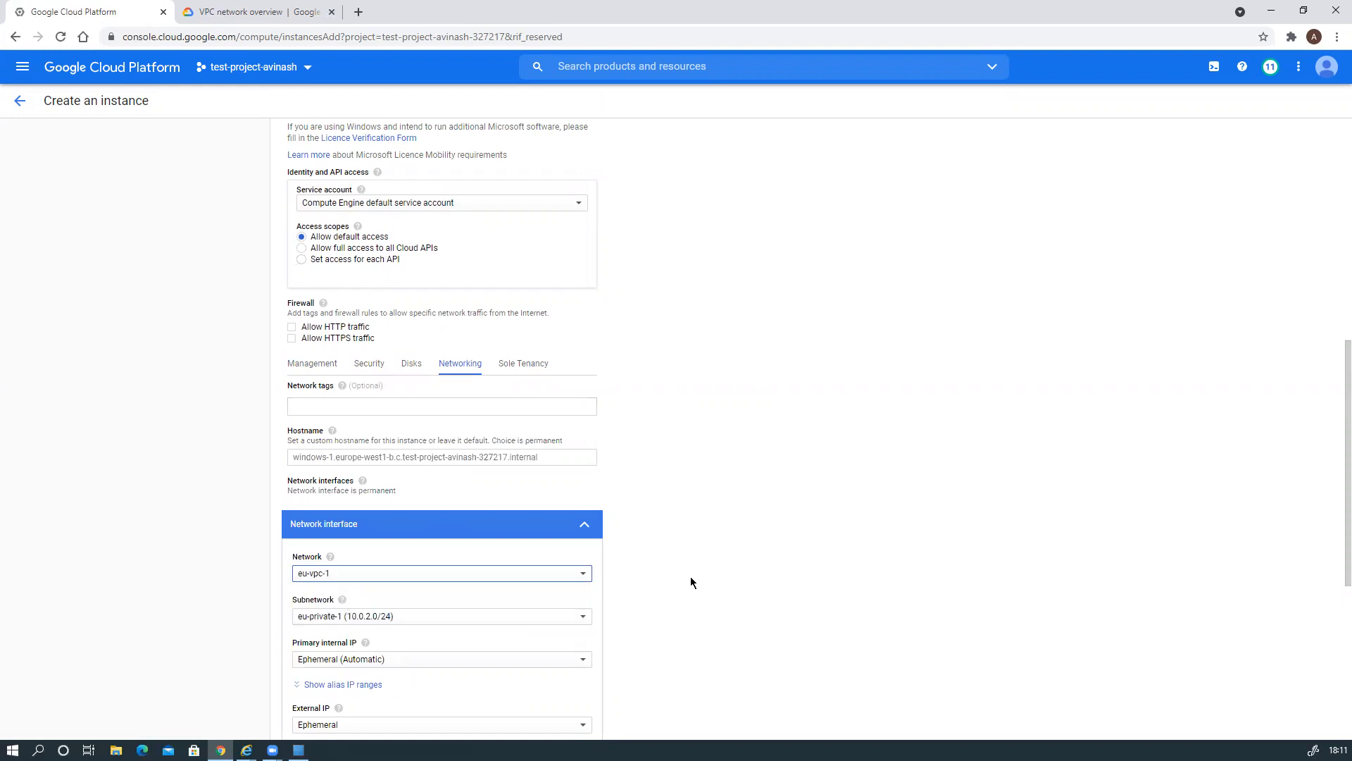
{"action": "scroll", "coordinate": [872, 498], "scroll_direction": "down", "scroll_amount": 4}
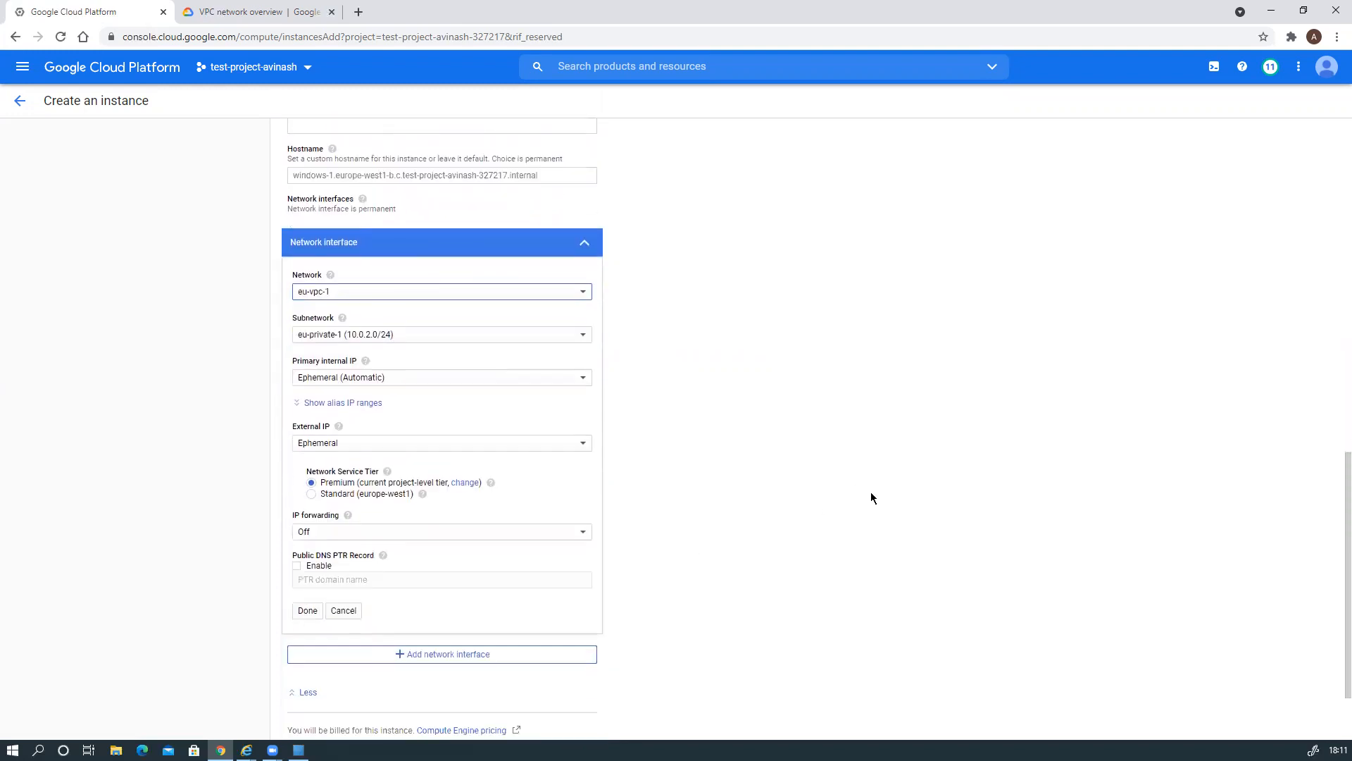
{"action": "left_click", "coordinate": [395, 337]}
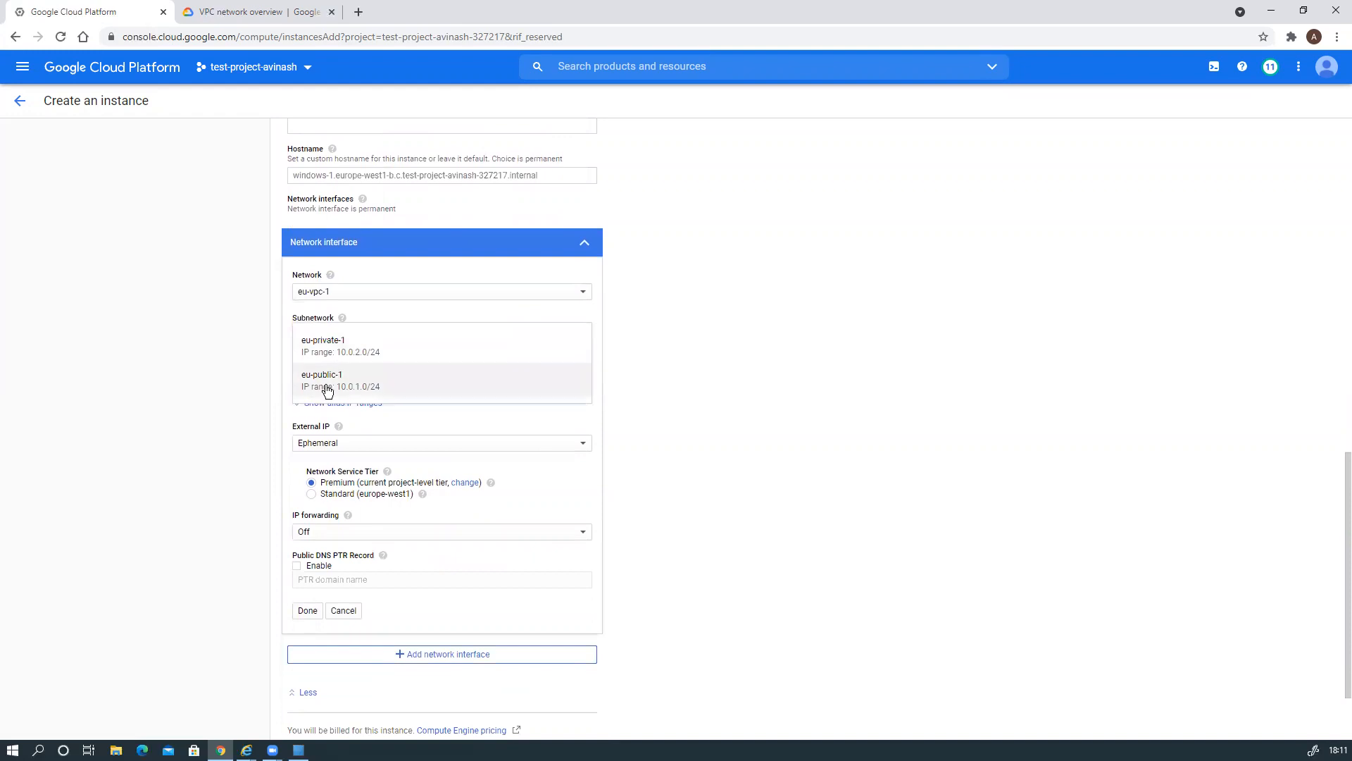
{"action": "left_click", "coordinate": [327, 348]}
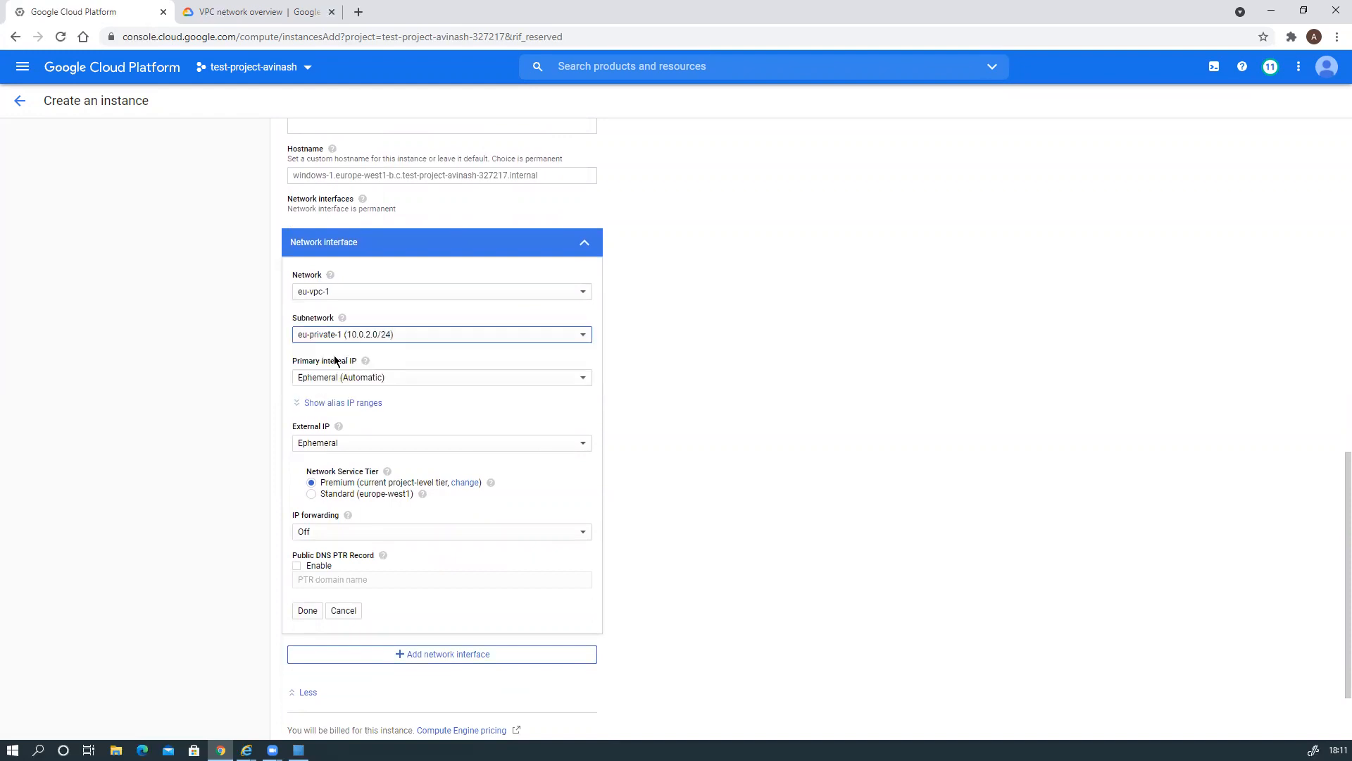
Set the network interface's external IP to None and create the instance.
{"action": "left_click", "coordinate": [345, 444]}
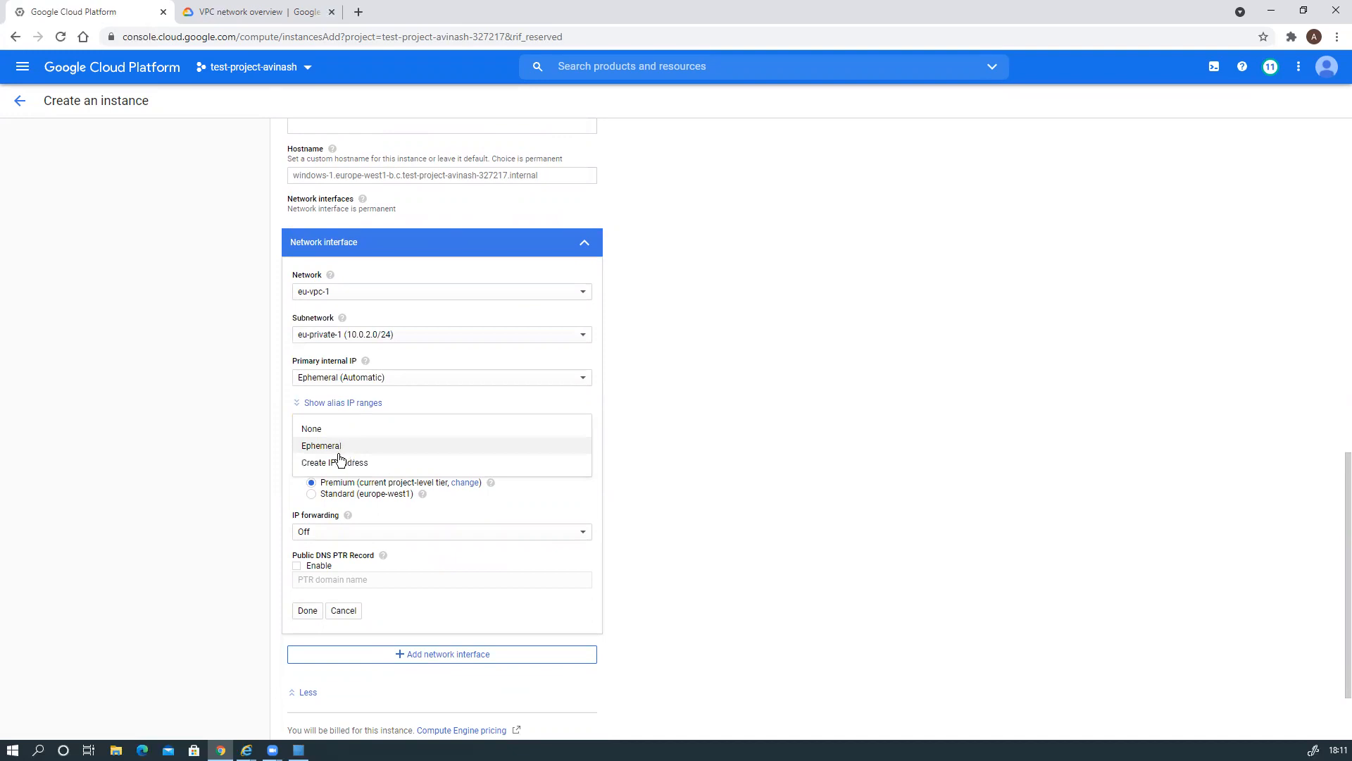
{"action": "left_click", "coordinate": [324, 434]}
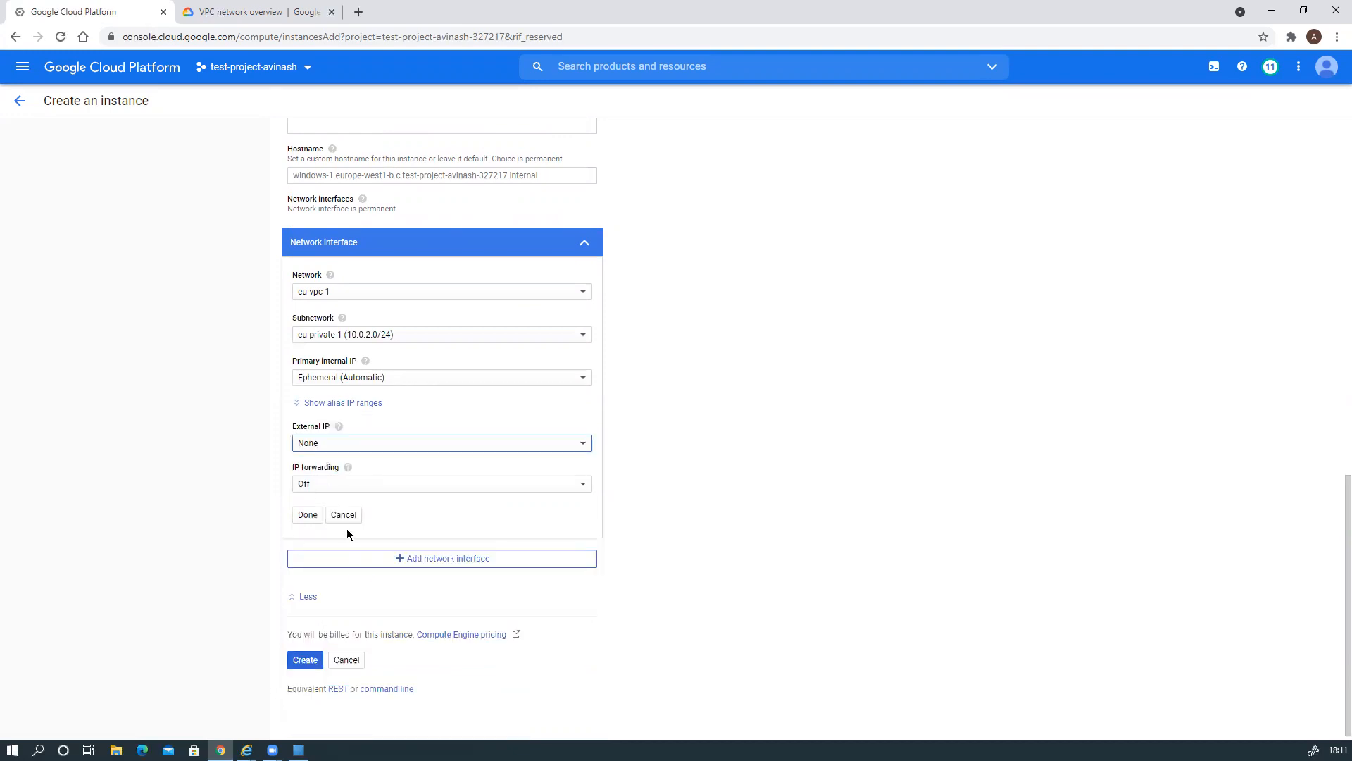
{"action": "left_click", "coordinate": [307, 515]}
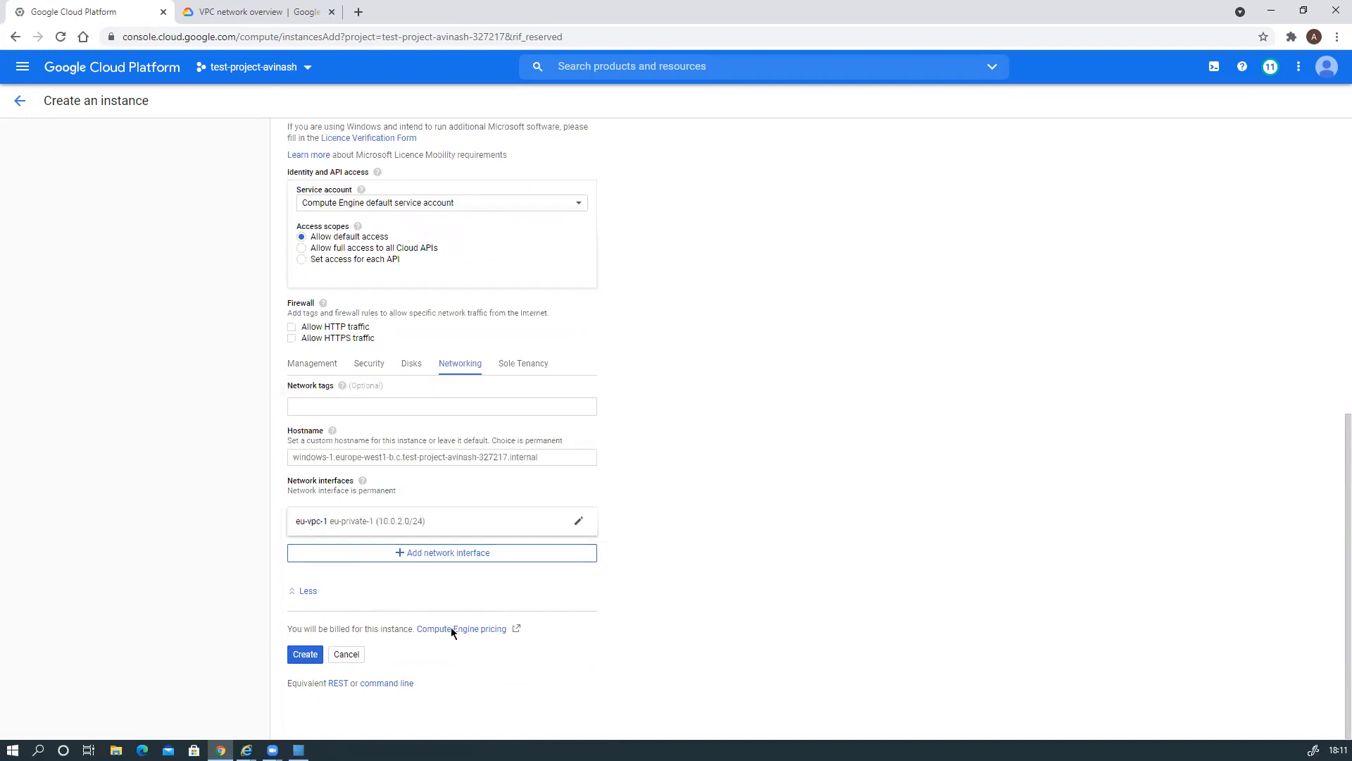
{"action": "left_click", "coordinate": [305, 654]}
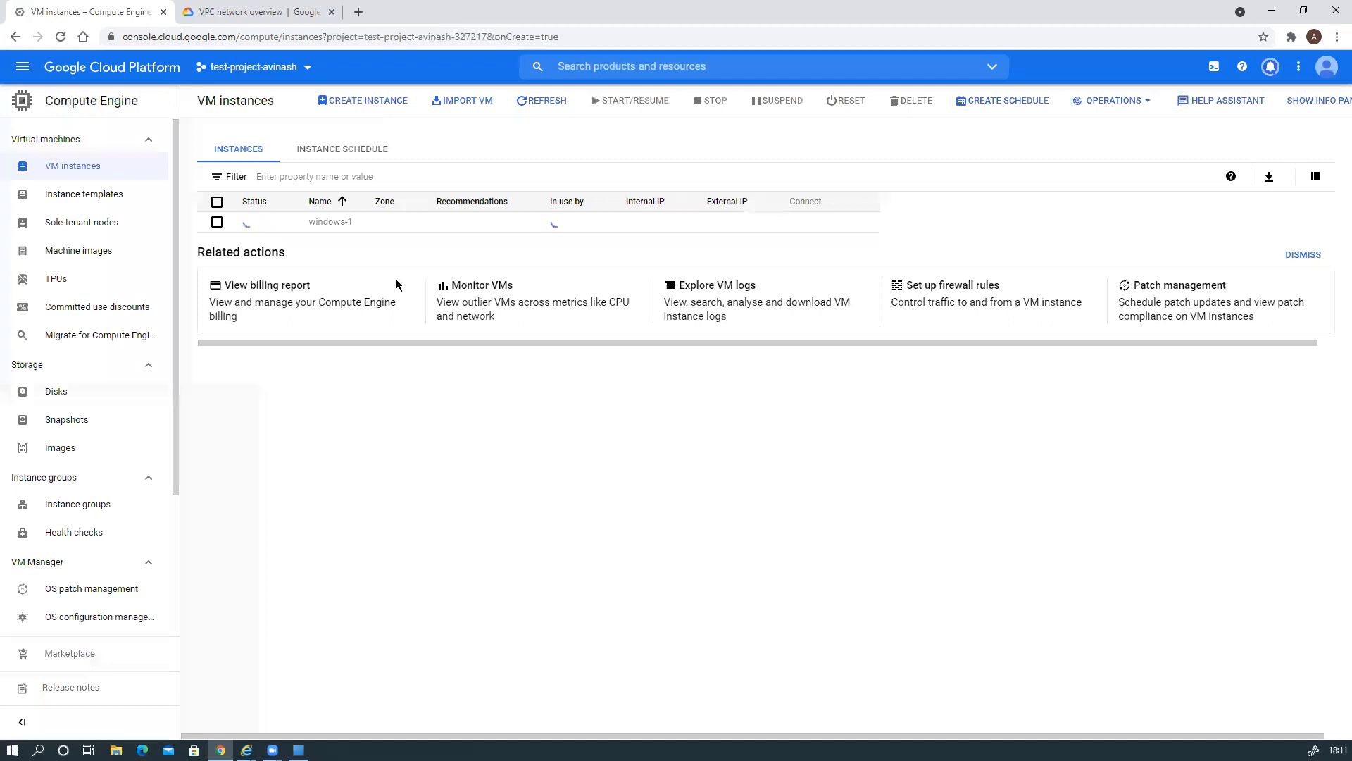
Start creating another VM instance and name it windows-2.
{"action": "left_click", "coordinate": [367, 102]}
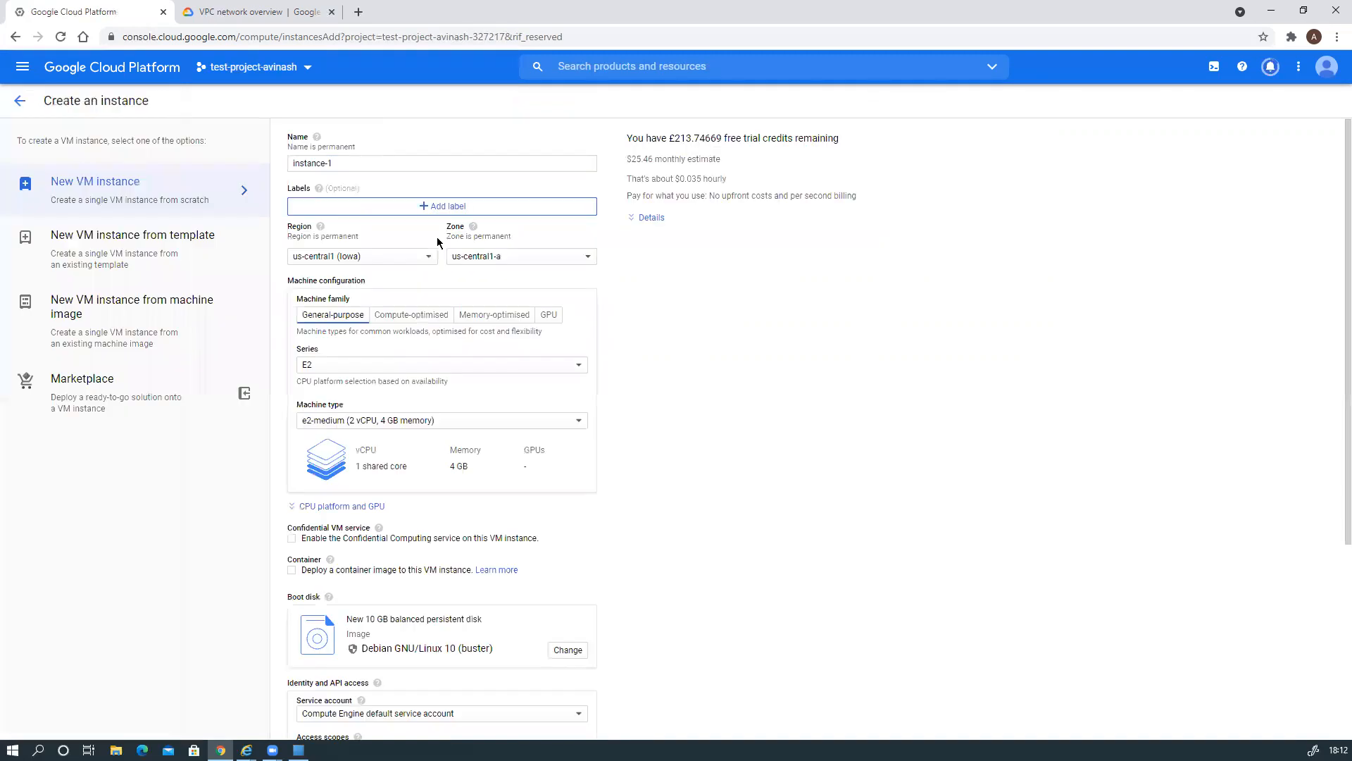
{"action": "key", "text": "ctrl+a"}
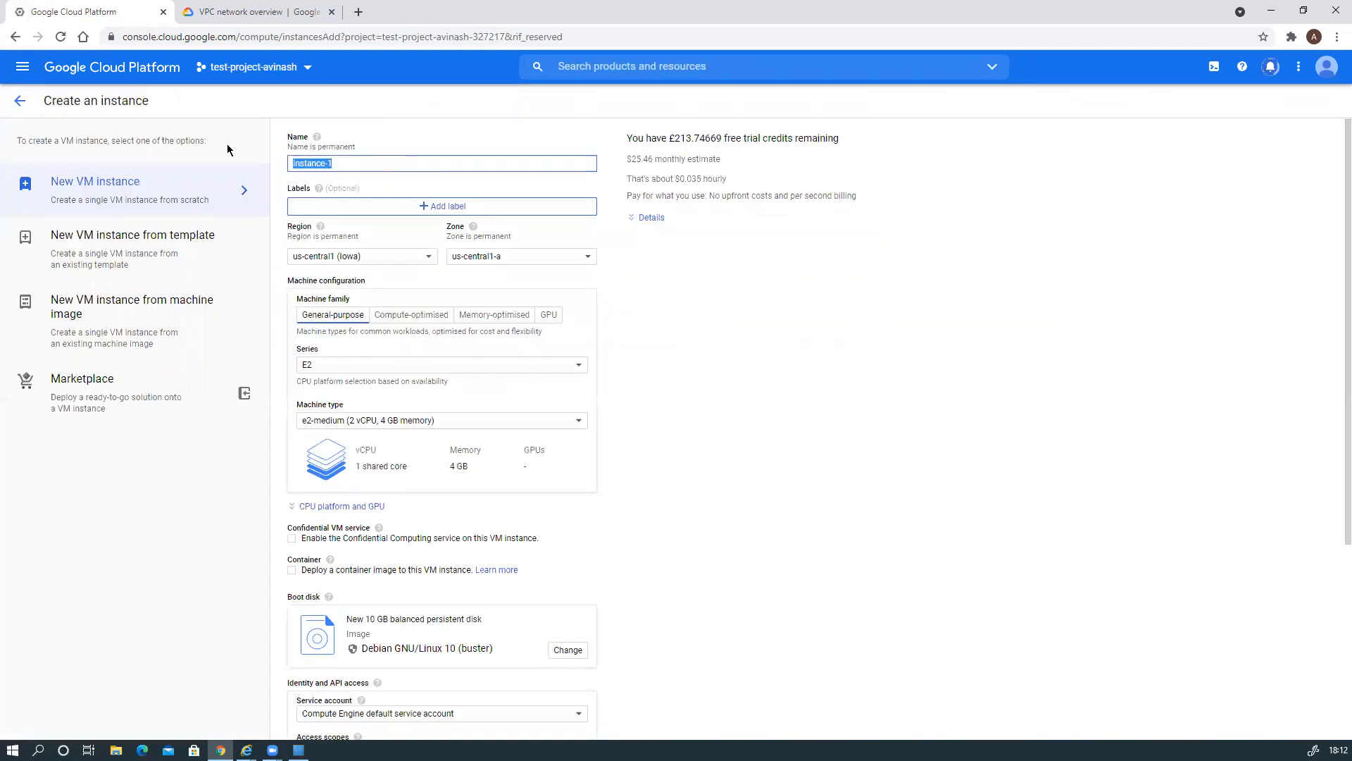
{"action": "type", "text": "windo"}
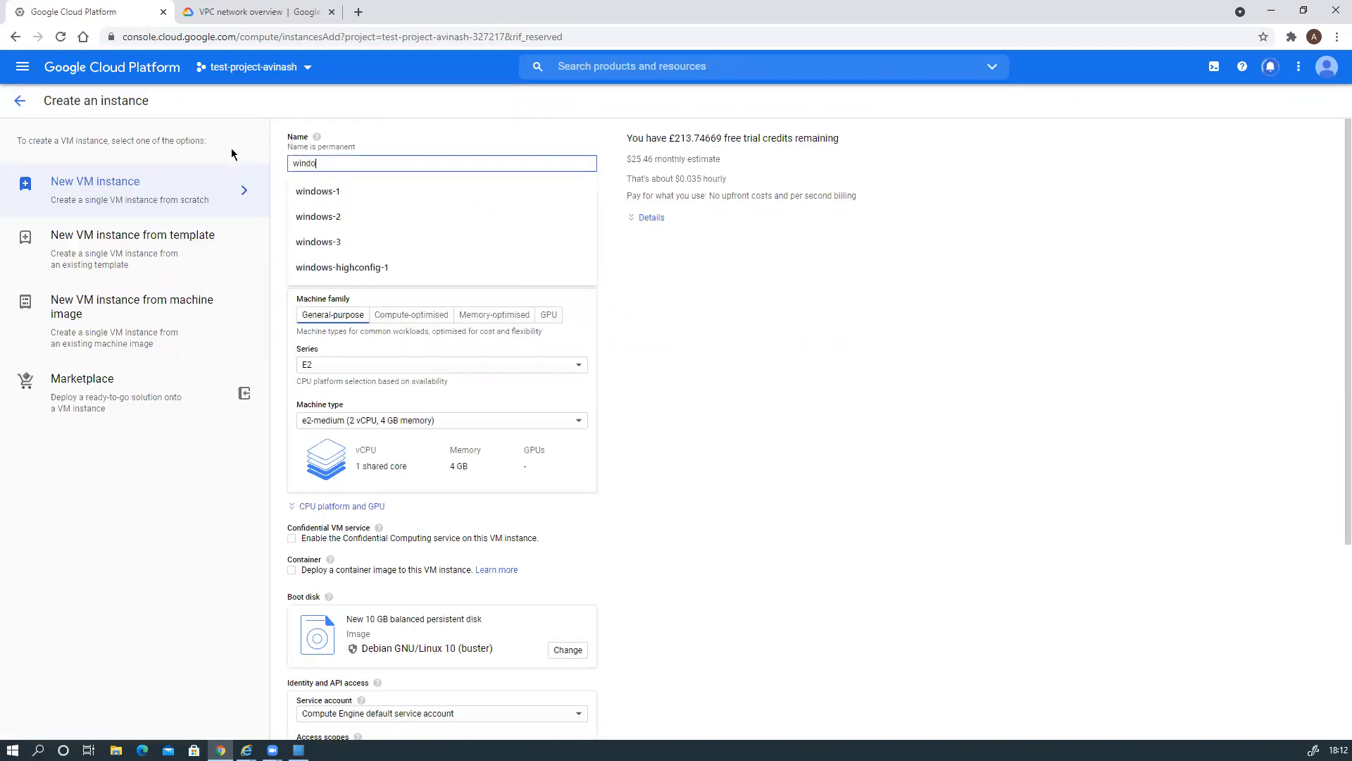
{"action": "type", "text": "ws-2"}
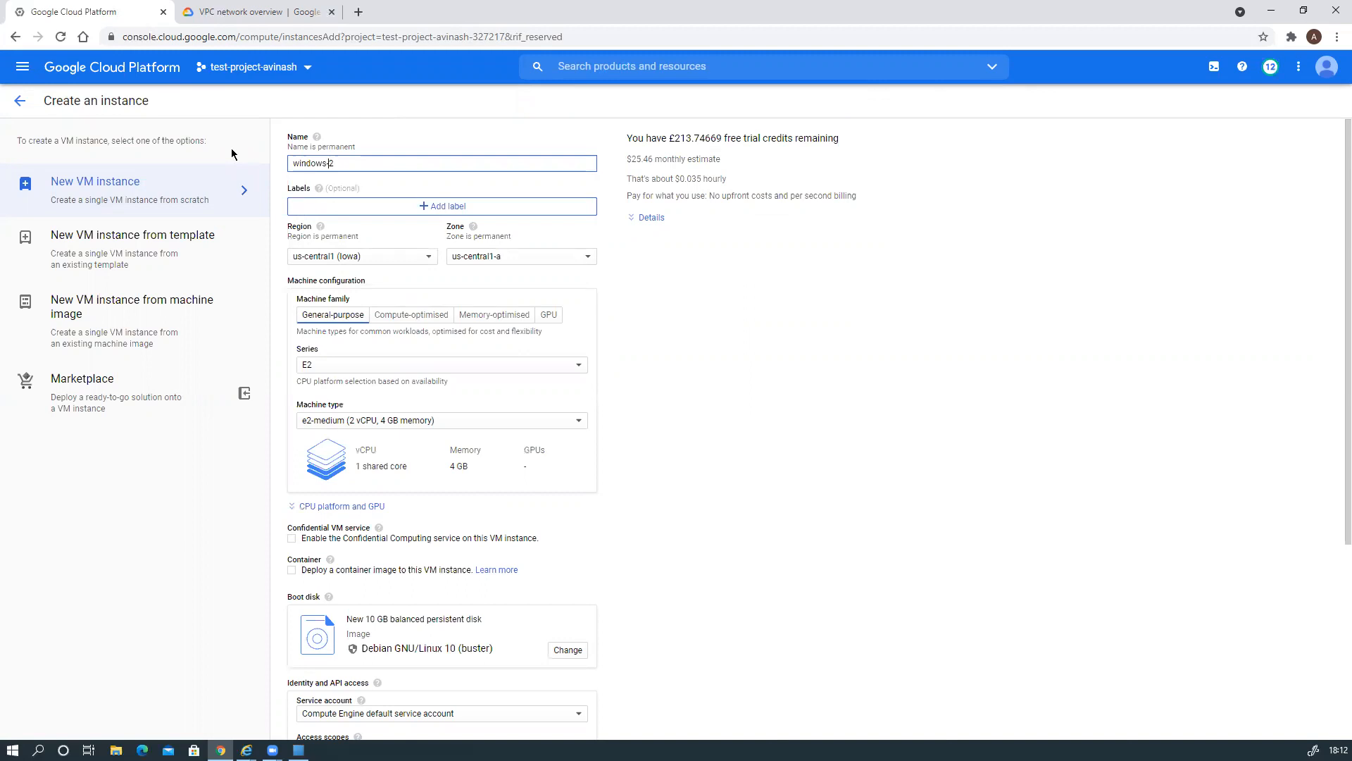
{"action": "key", "text": "BackSpace"}
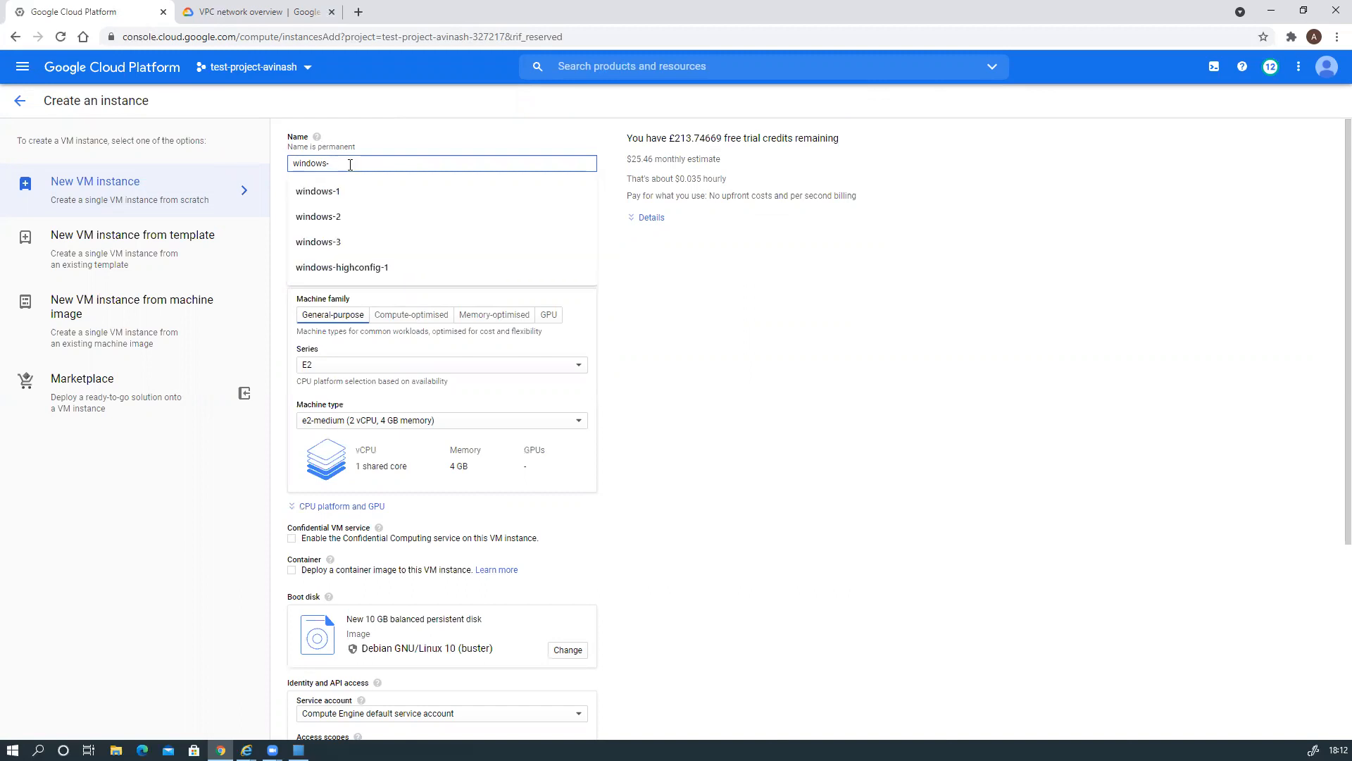
{"action": "left_click", "coordinate": [319, 220]}
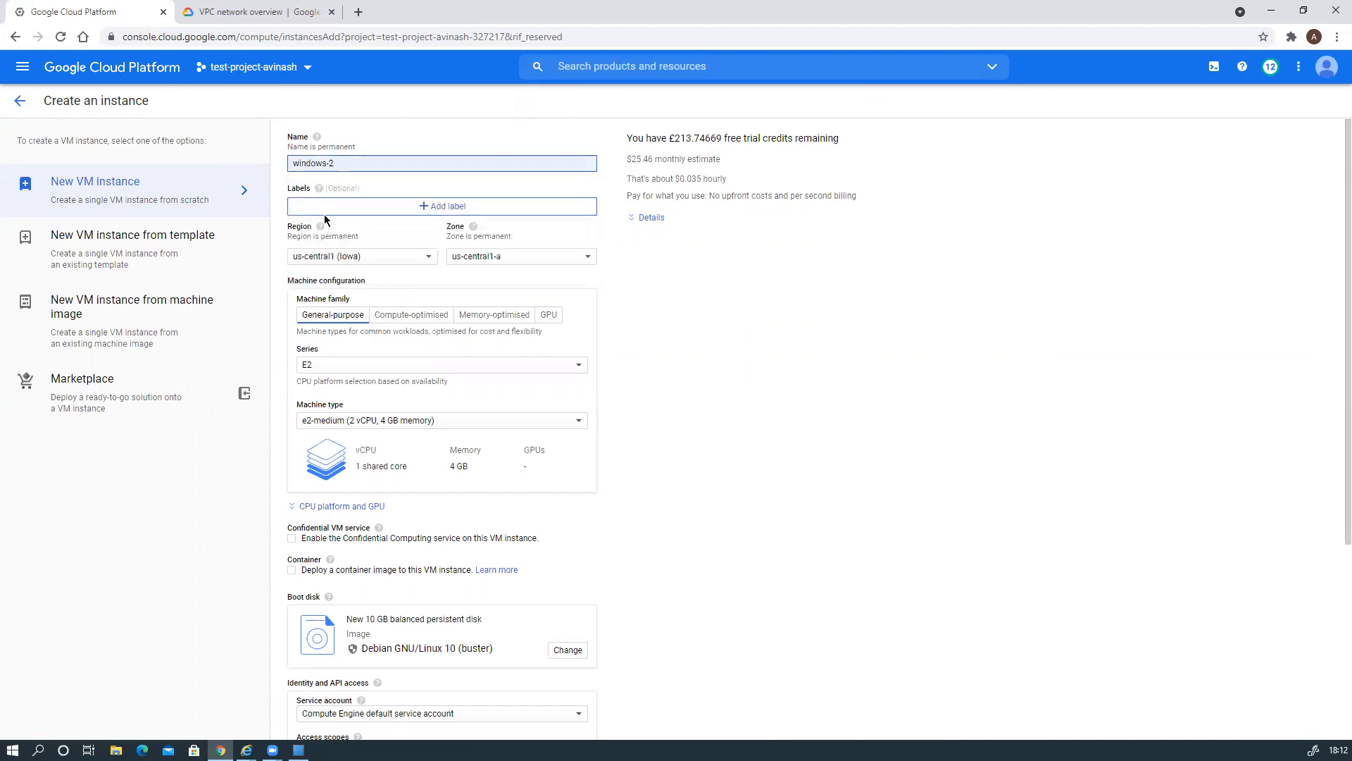
Set the windows-2 instance's region to europe-west1 (Belgium) and its machine type to e2-standard-4.
{"action": "left_click", "coordinate": [363, 258]}
{"action": "scroll", "coordinate": [332, 423], "scroll_direction": "down", "scroll_amount": 1}
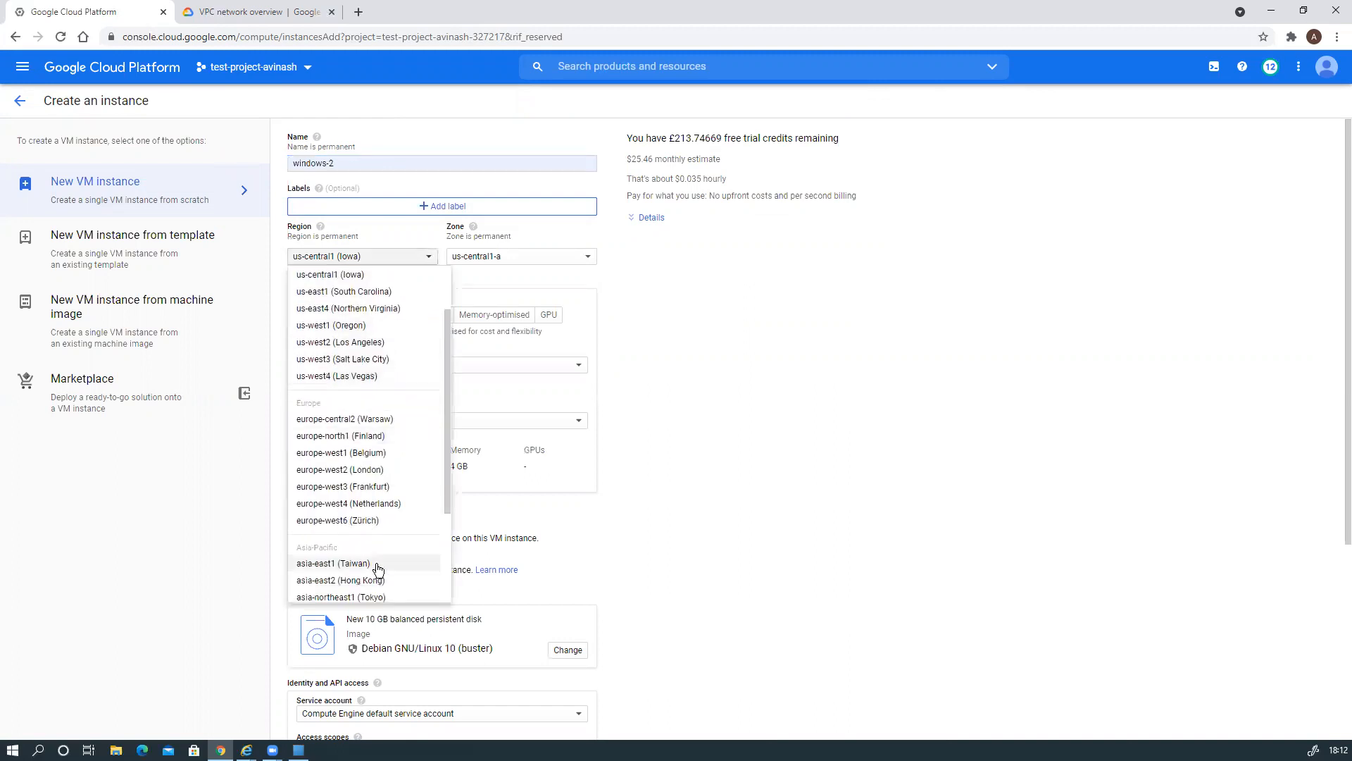
{"action": "left_click", "coordinate": [349, 456]}
{"action": "left_click", "coordinate": [355, 423]}
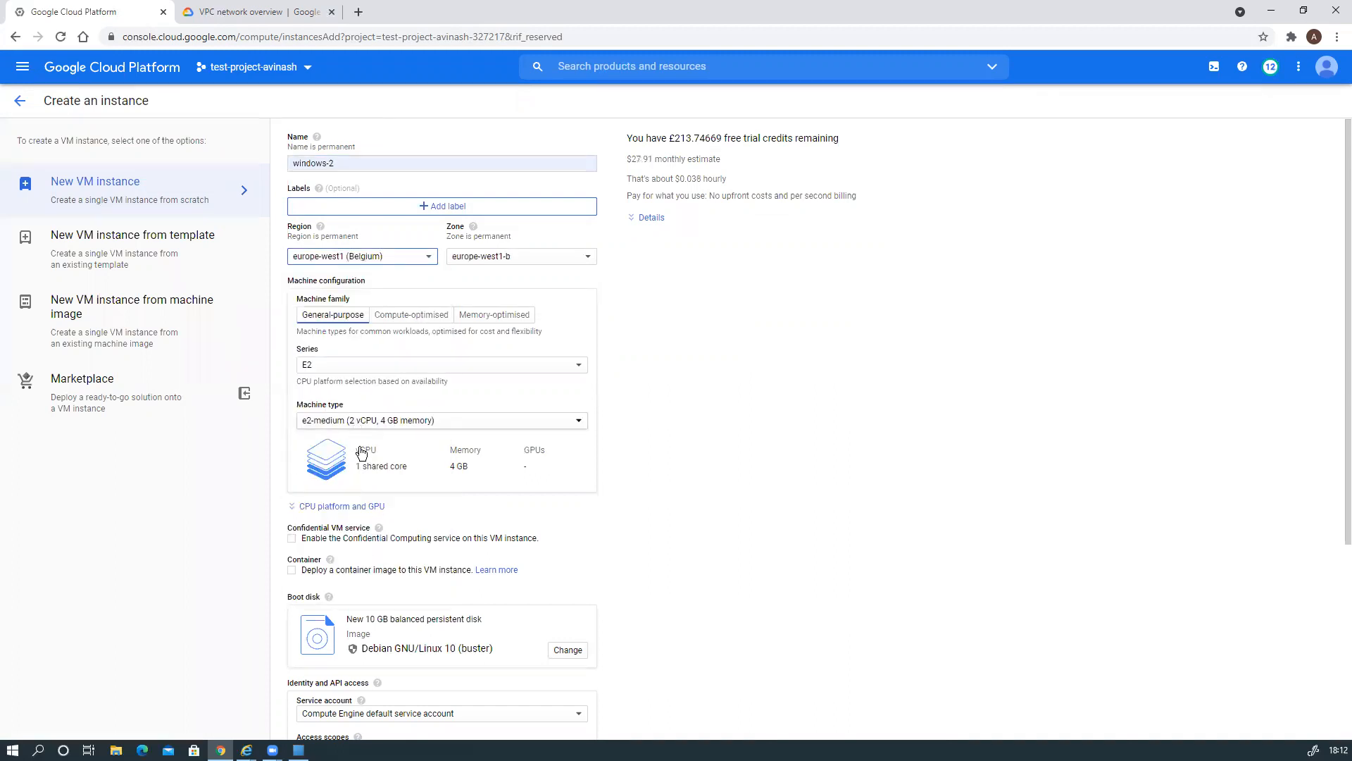
{"action": "left_click", "coordinate": [341, 662]}
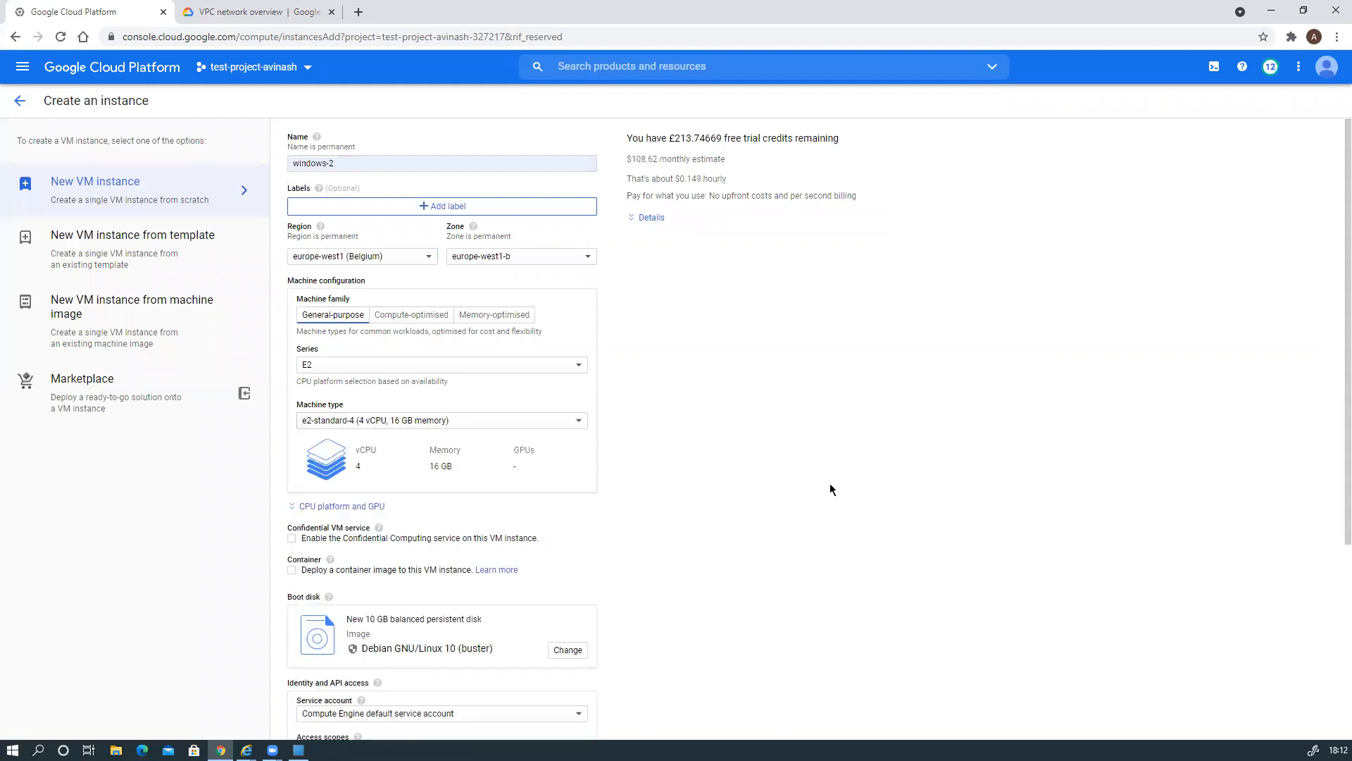
Set the windows-2 instance's boot disk to the public Ubuntu image, version Ubuntu 21.04.
{"action": "scroll", "coordinate": [803, 462], "scroll_direction": "down", "scroll_amount": 3}
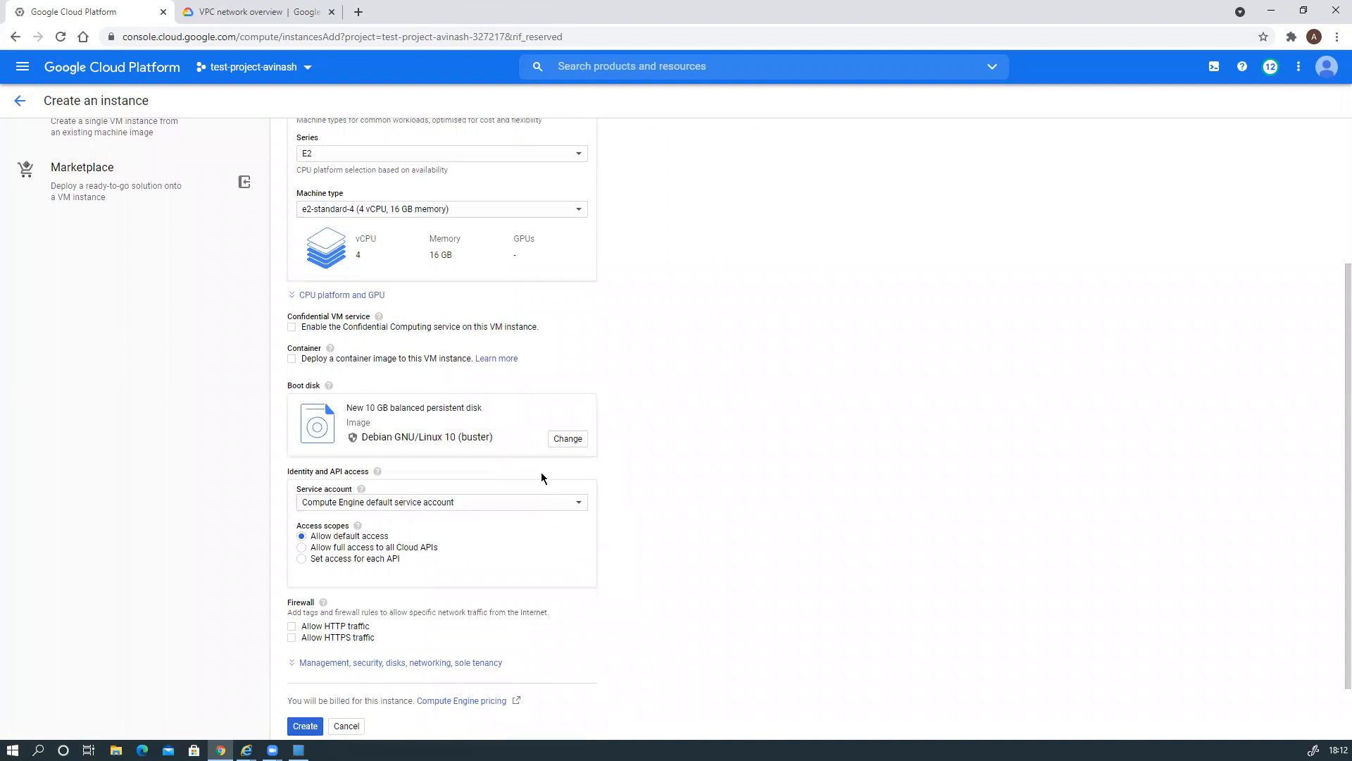
{"action": "left_click", "coordinate": [563, 438]}
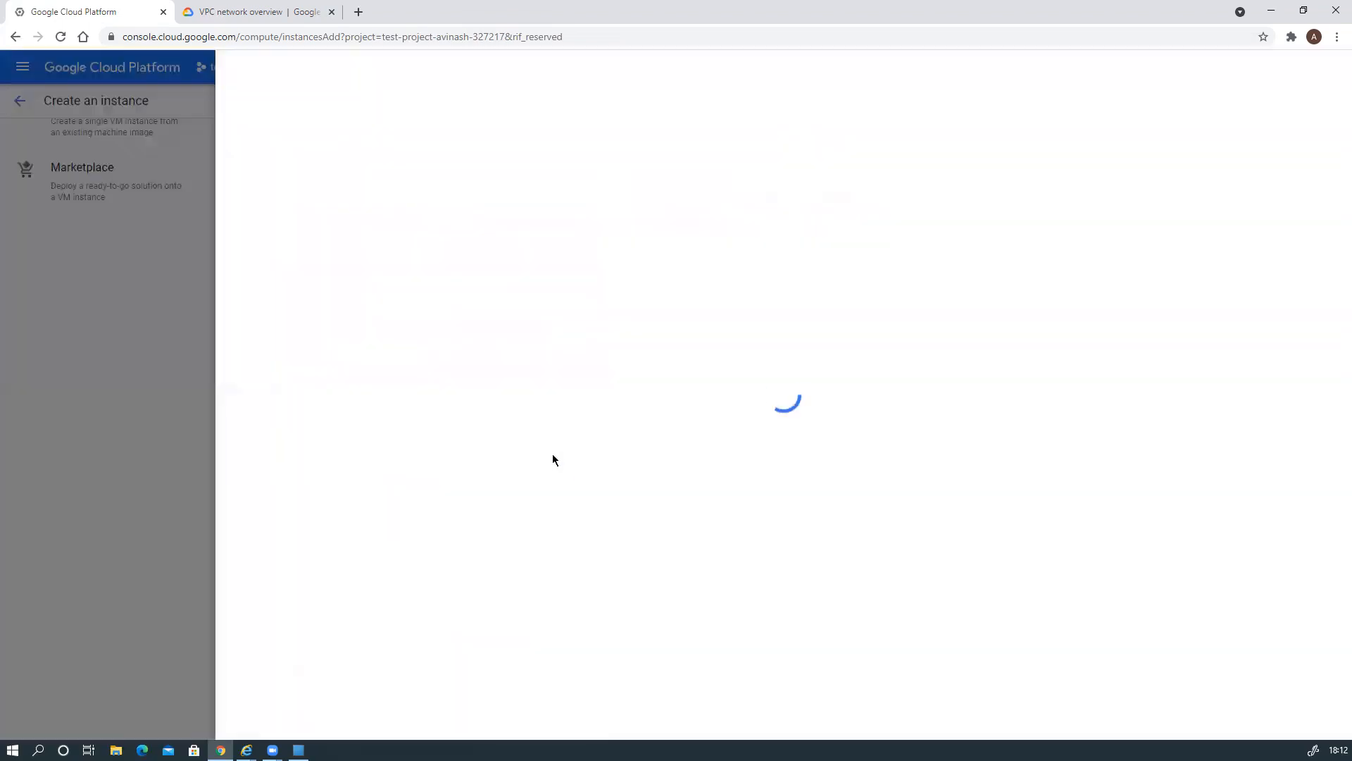
{"action": "left_click", "coordinate": [286, 157]}
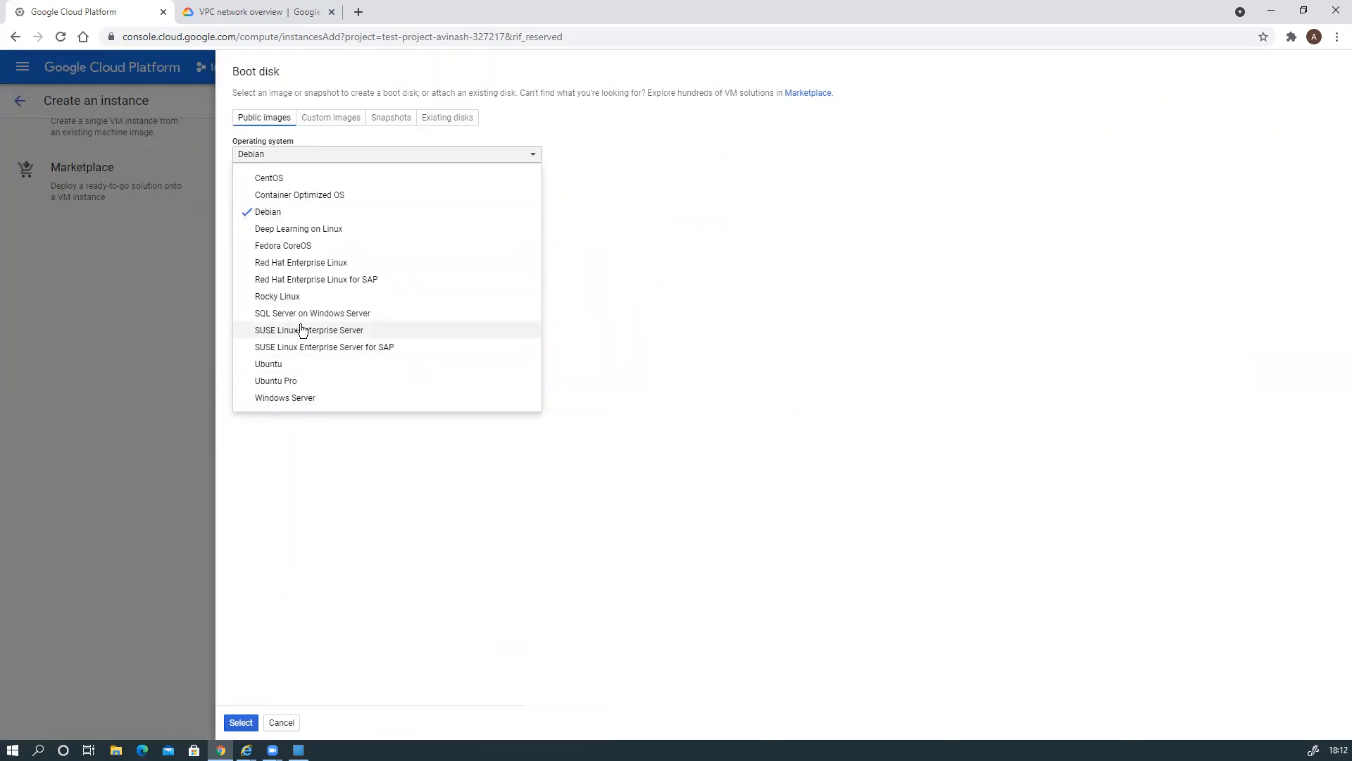
{"action": "left_click", "coordinate": [287, 363]}
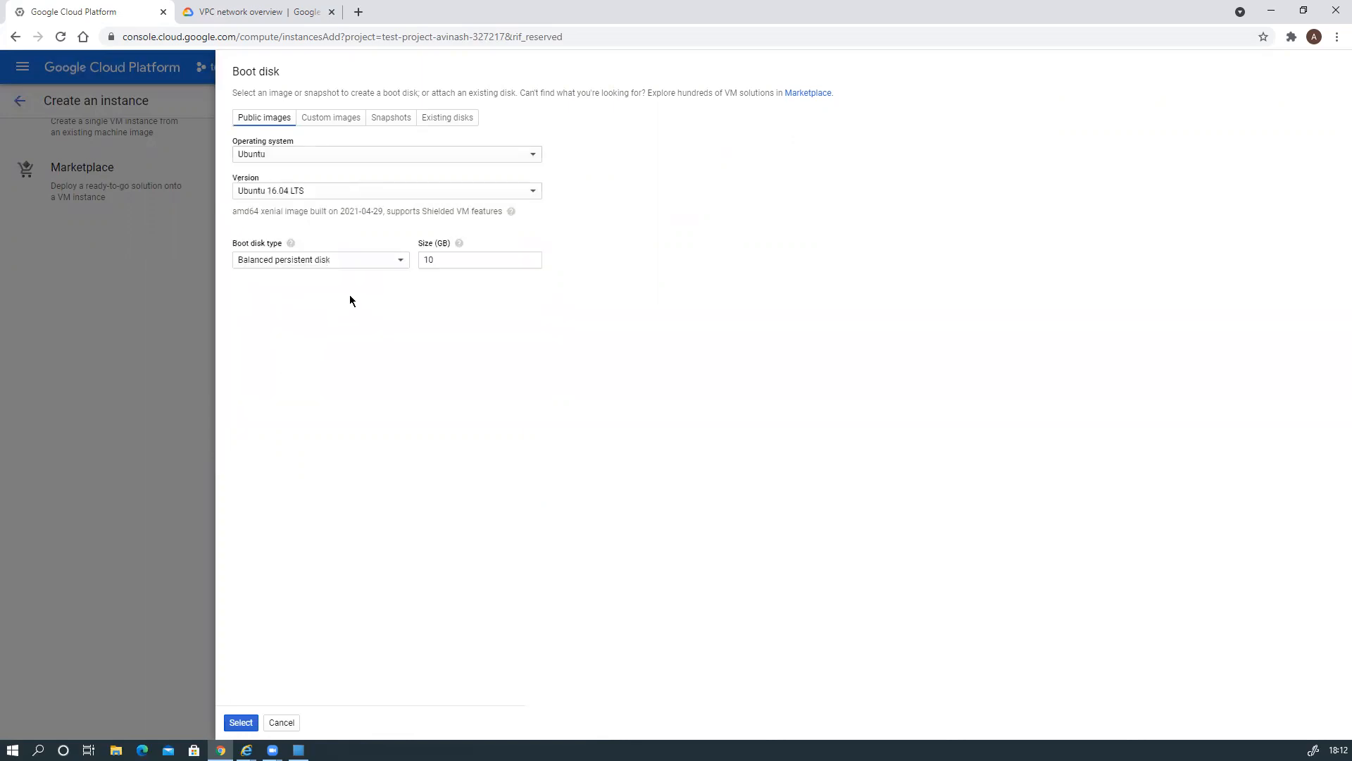
{"action": "left_click", "coordinate": [376, 197]}
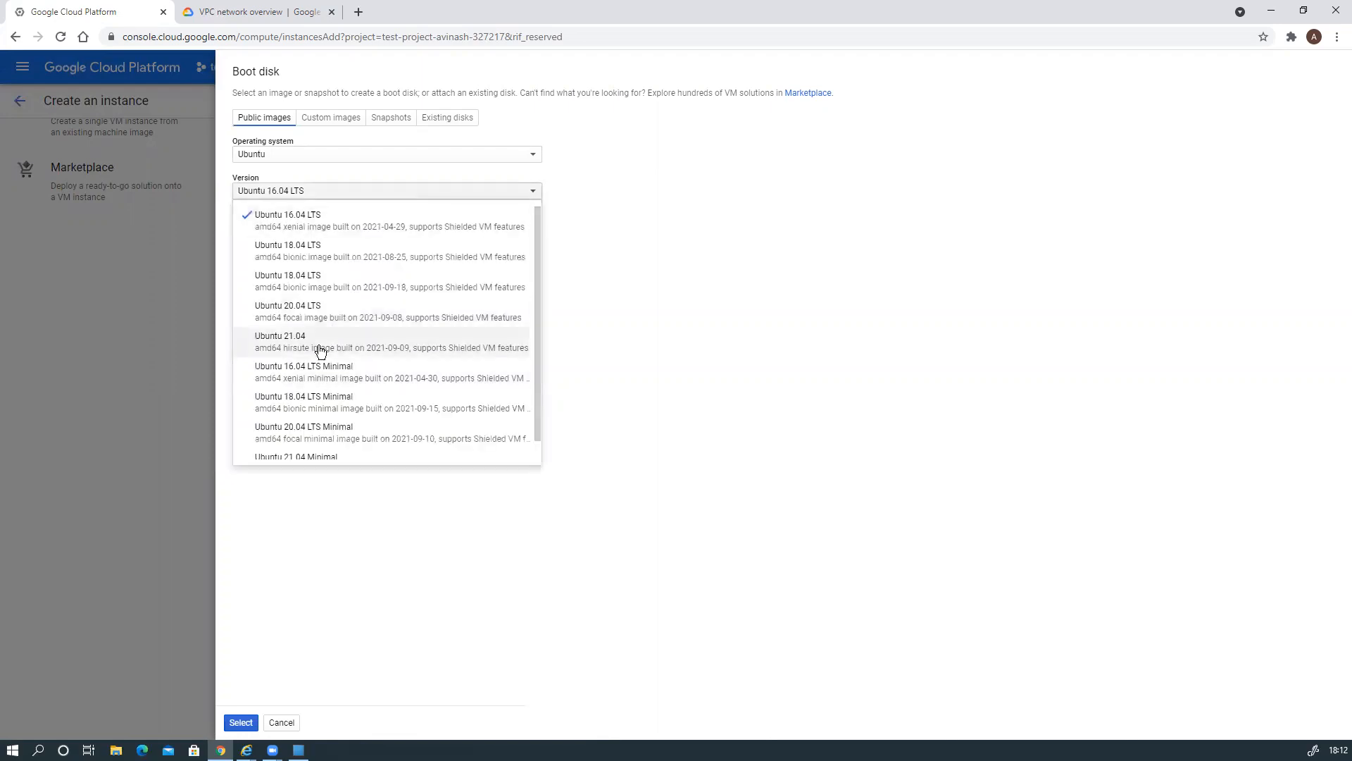
{"action": "left_click", "coordinate": [322, 352]}
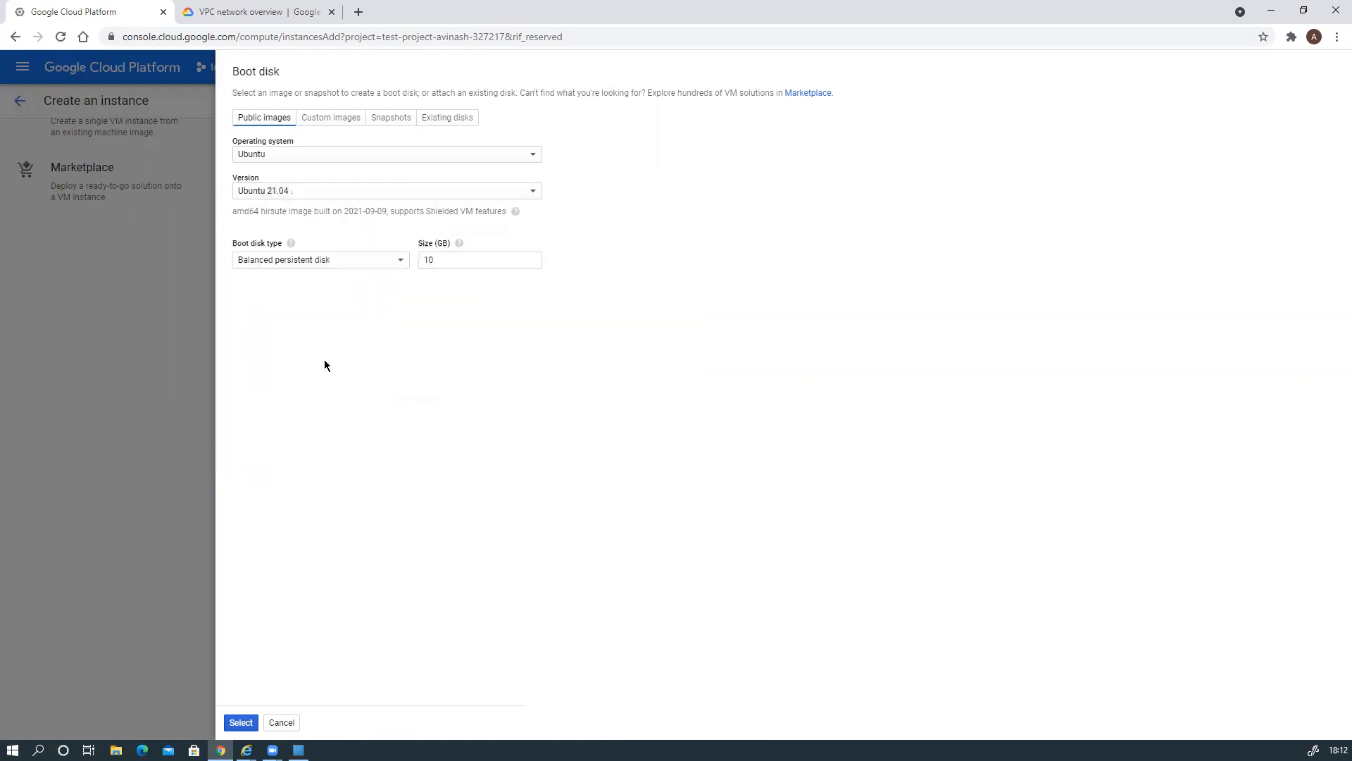
{"action": "left_click", "coordinate": [241, 722]}
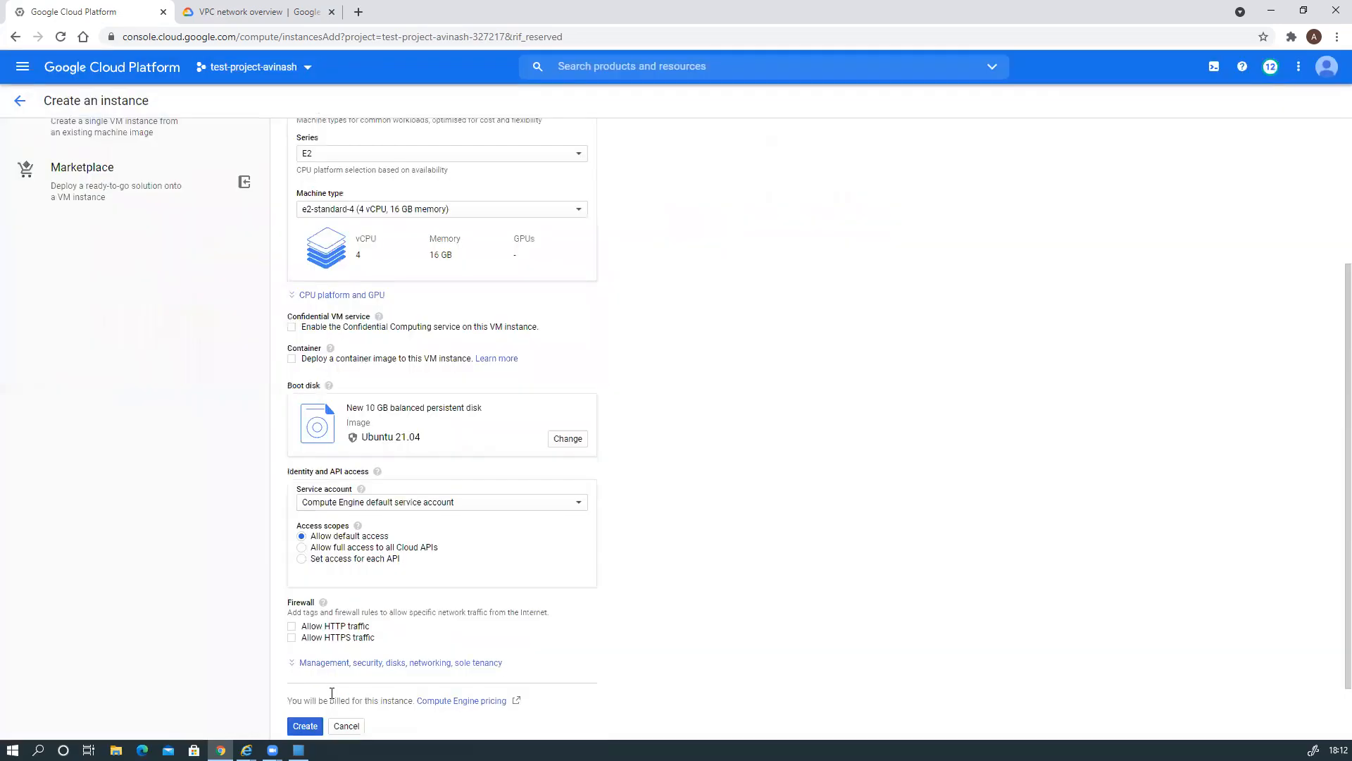
Expand the instance's advanced options and set its boot disk to the Windows Server image, version Windows Server 2019 Datacenter.
{"action": "scroll", "coordinate": [753, 416], "scroll_direction": "down", "scroll_amount": 1}
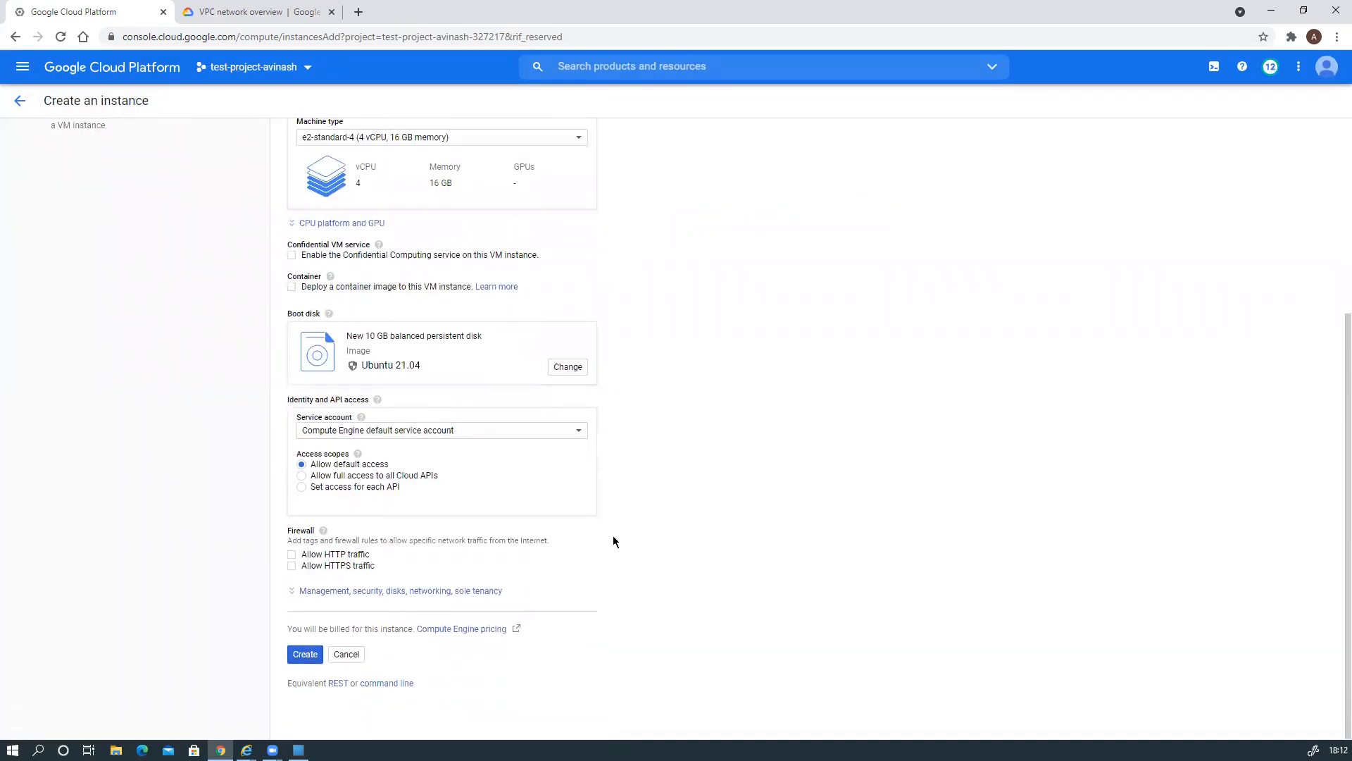
{"action": "left_click", "coordinate": [426, 595]}
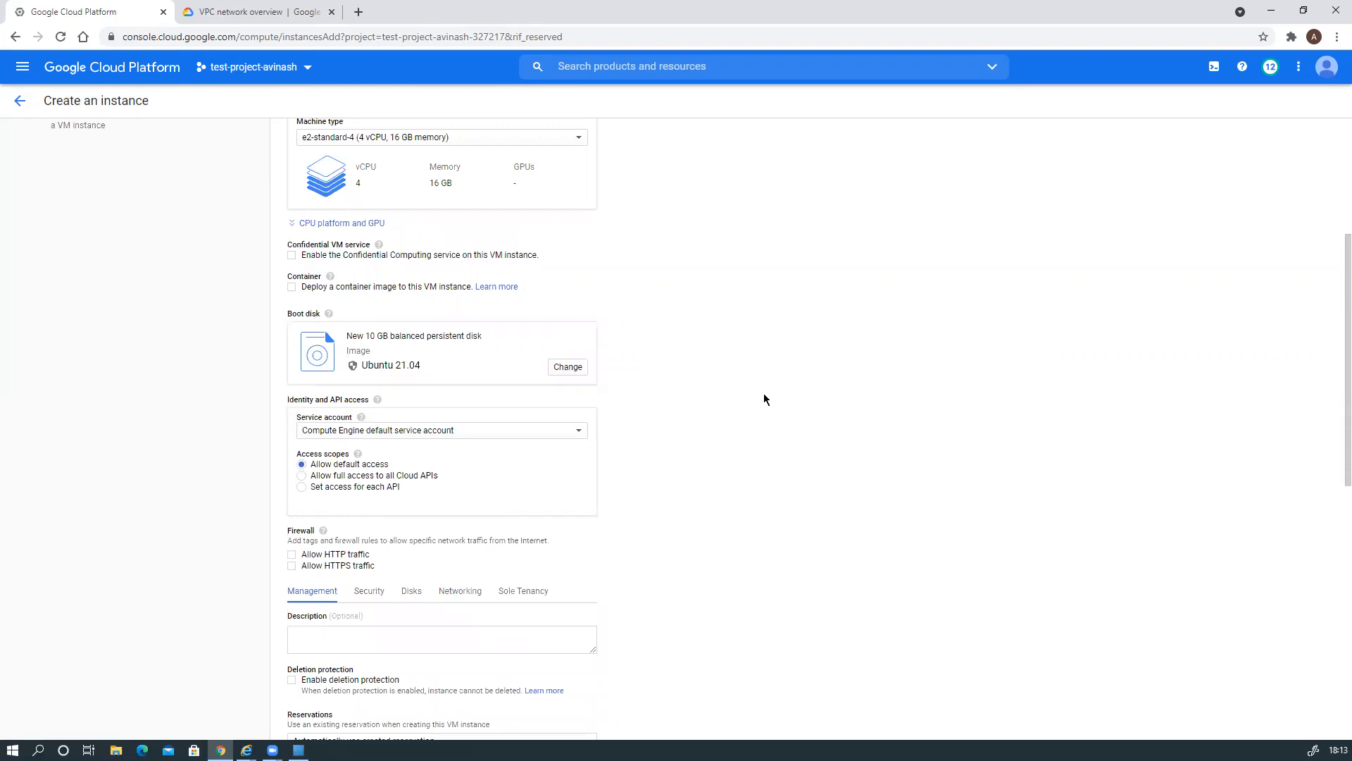
{"action": "scroll", "coordinate": [764, 395], "scroll_direction": "down", "scroll_amount": 2}
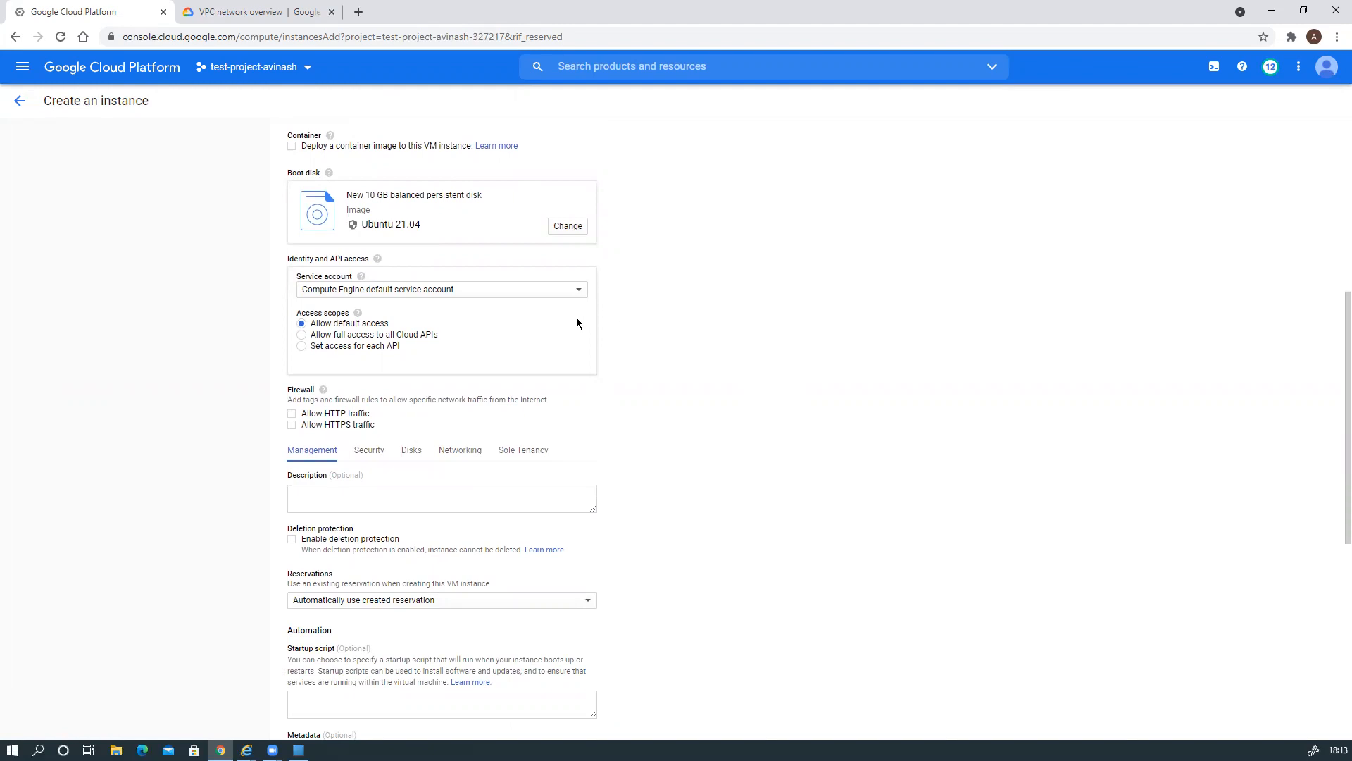
{"action": "scroll", "coordinate": [576, 323], "scroll_direction": "up", "scroll_amount": 1}
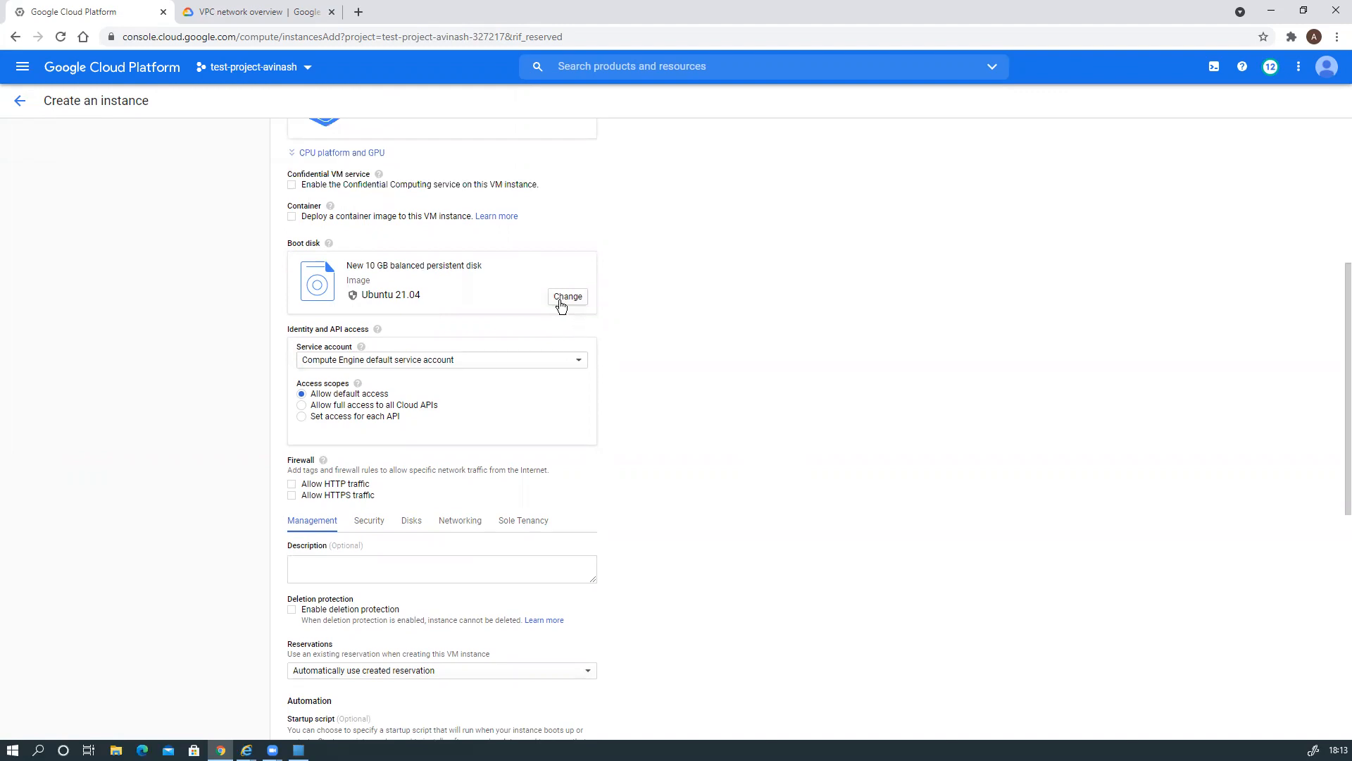
{"action": "left_click", "coordinate": [562, 304]}
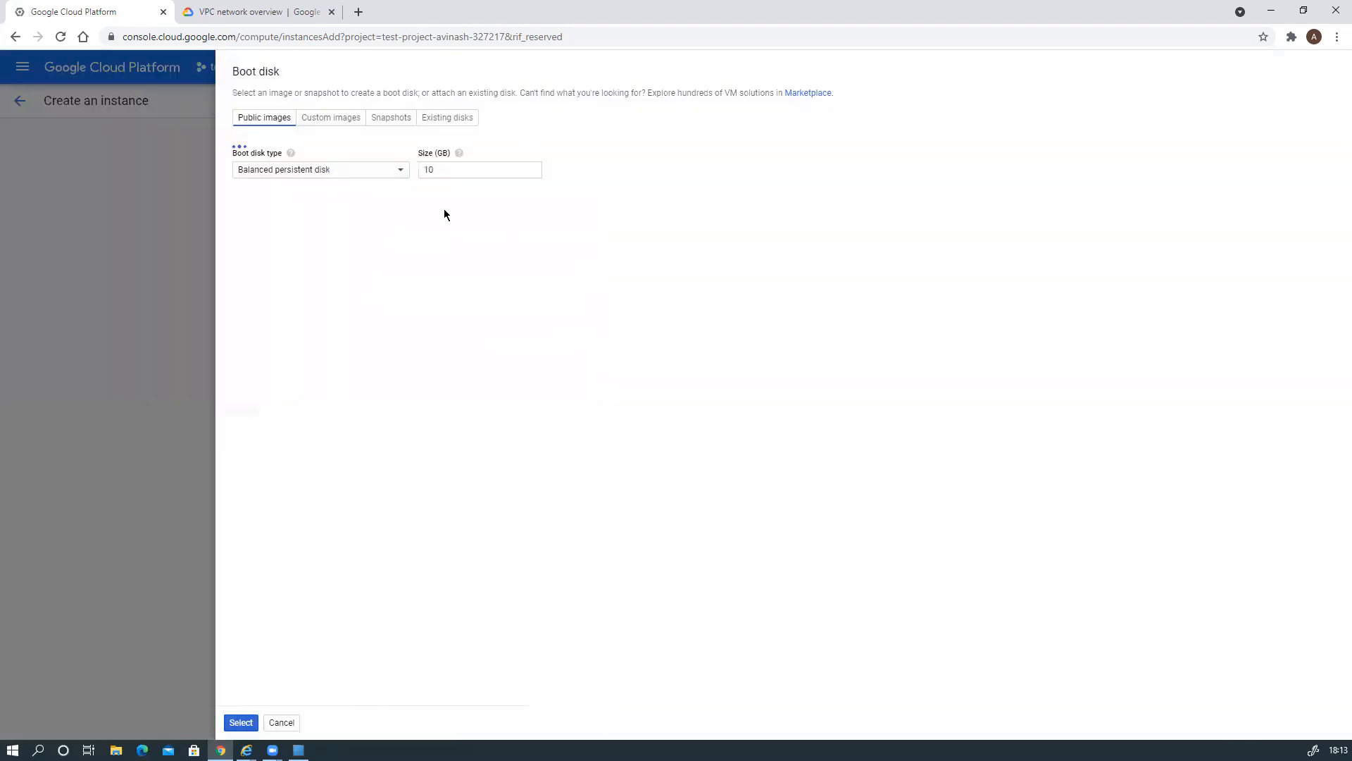
{"action": "left_click", "coordinate": [335, 156]}
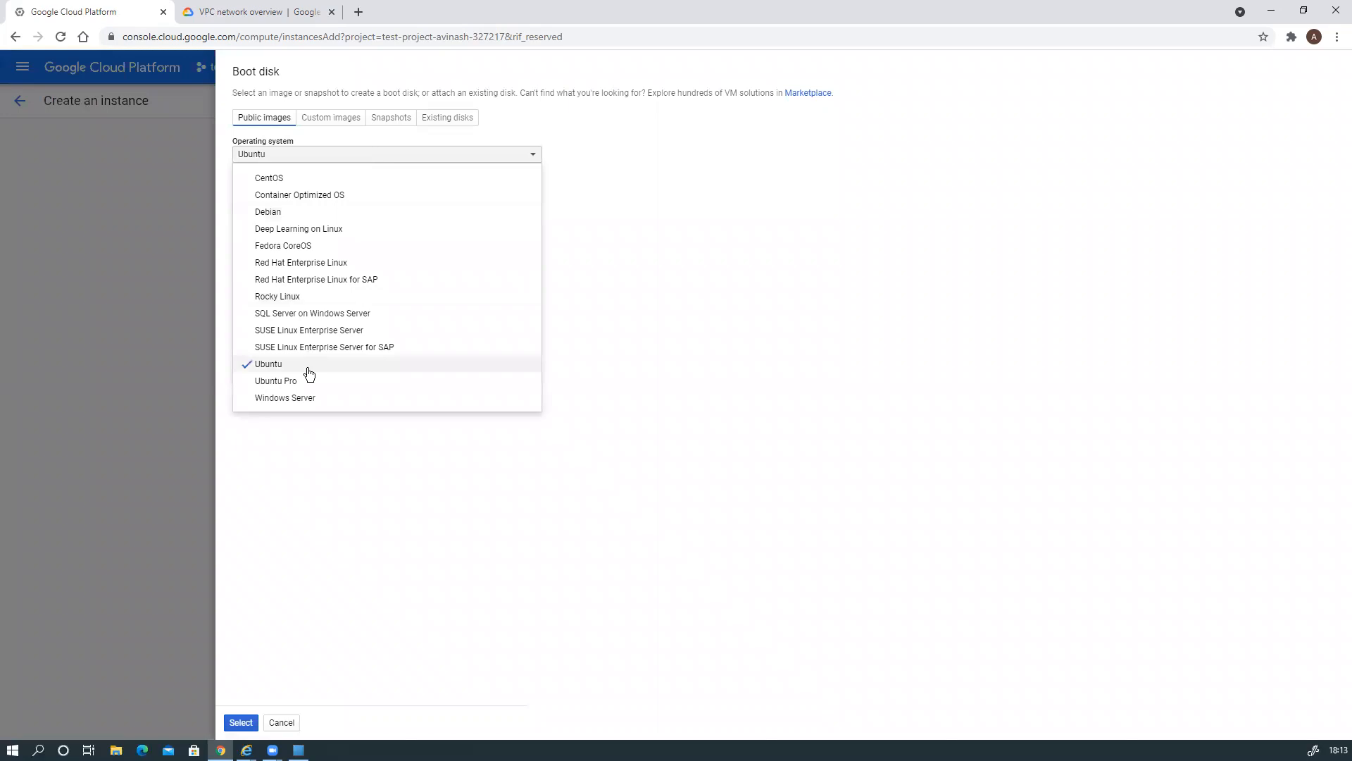
{"action": "left_click", "coordinate": [278, 398]}
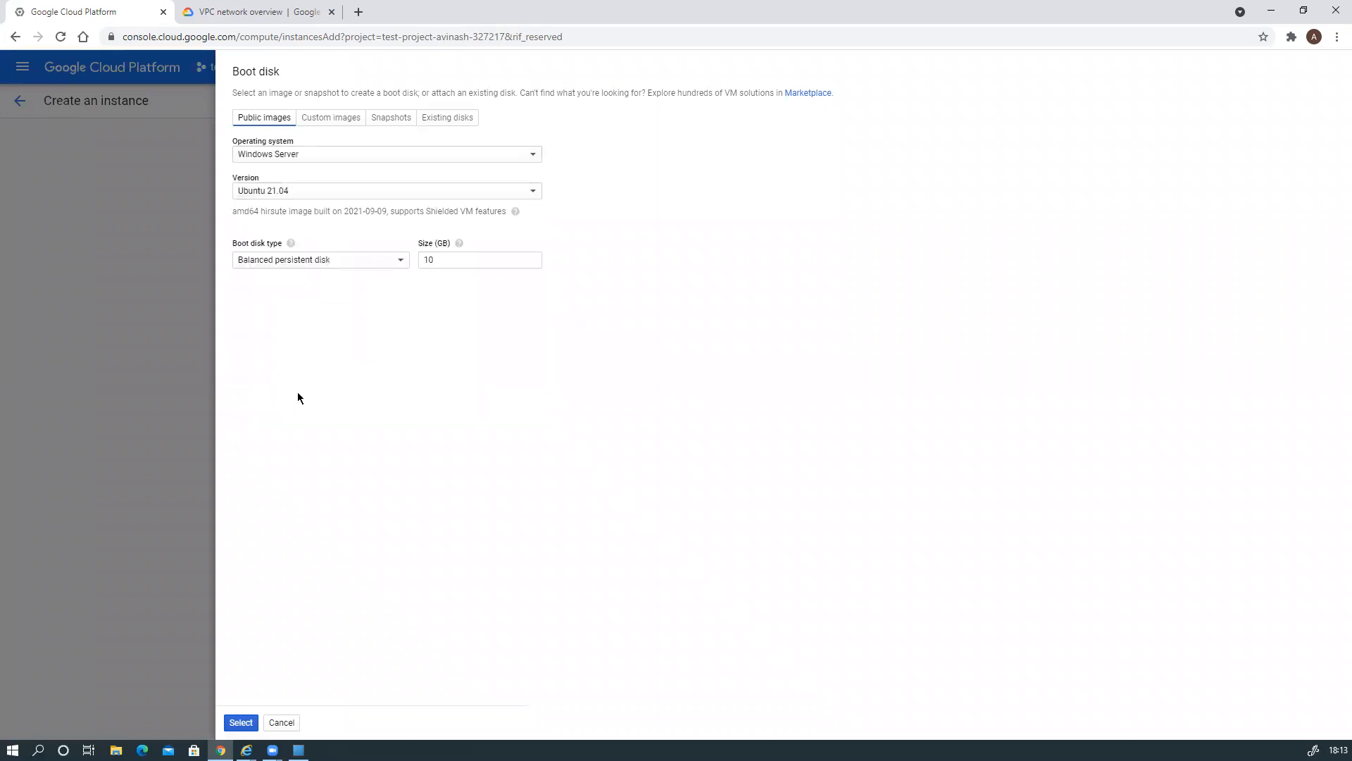
{"action": "left_click", "coordinate": [333, 191]}
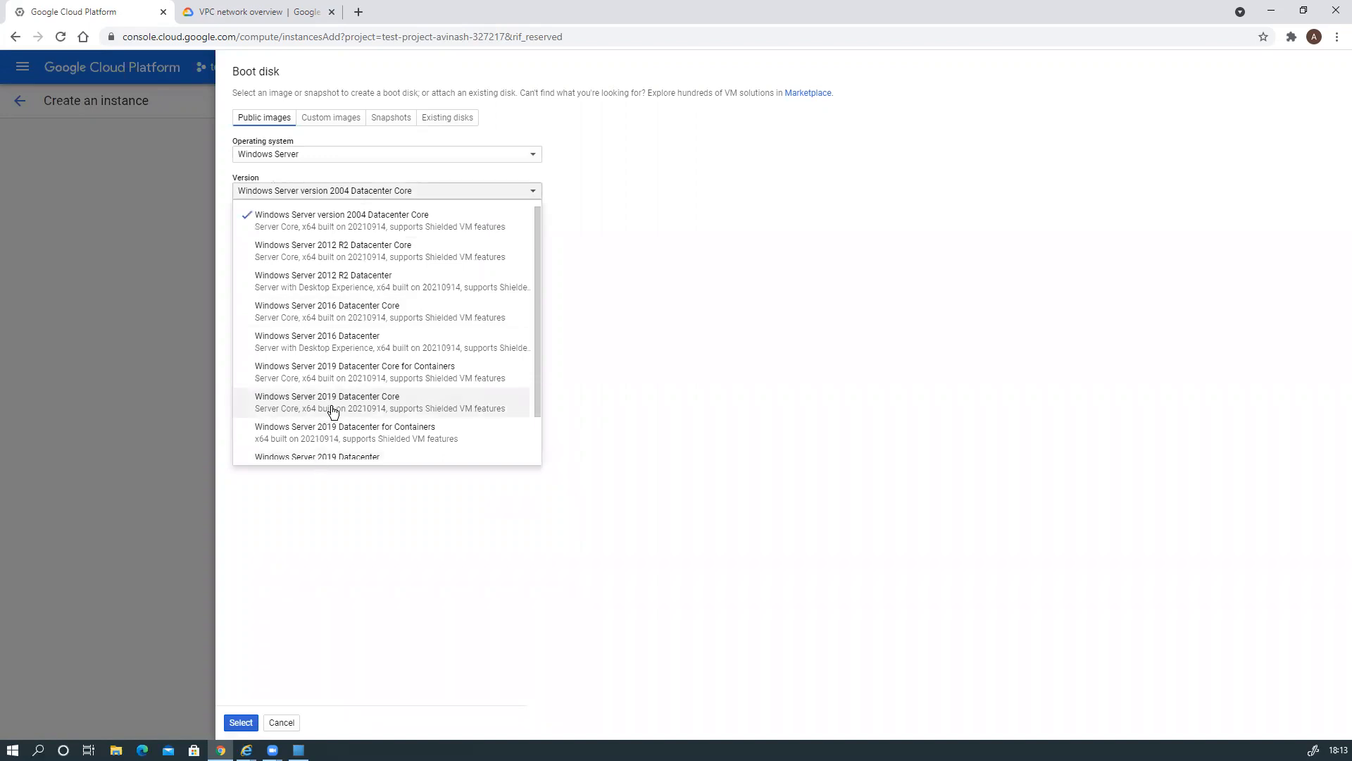
{"action": "scroll", "coordinate": [333, 412], "scroll_direction": "down", "scroll_amount": 1}
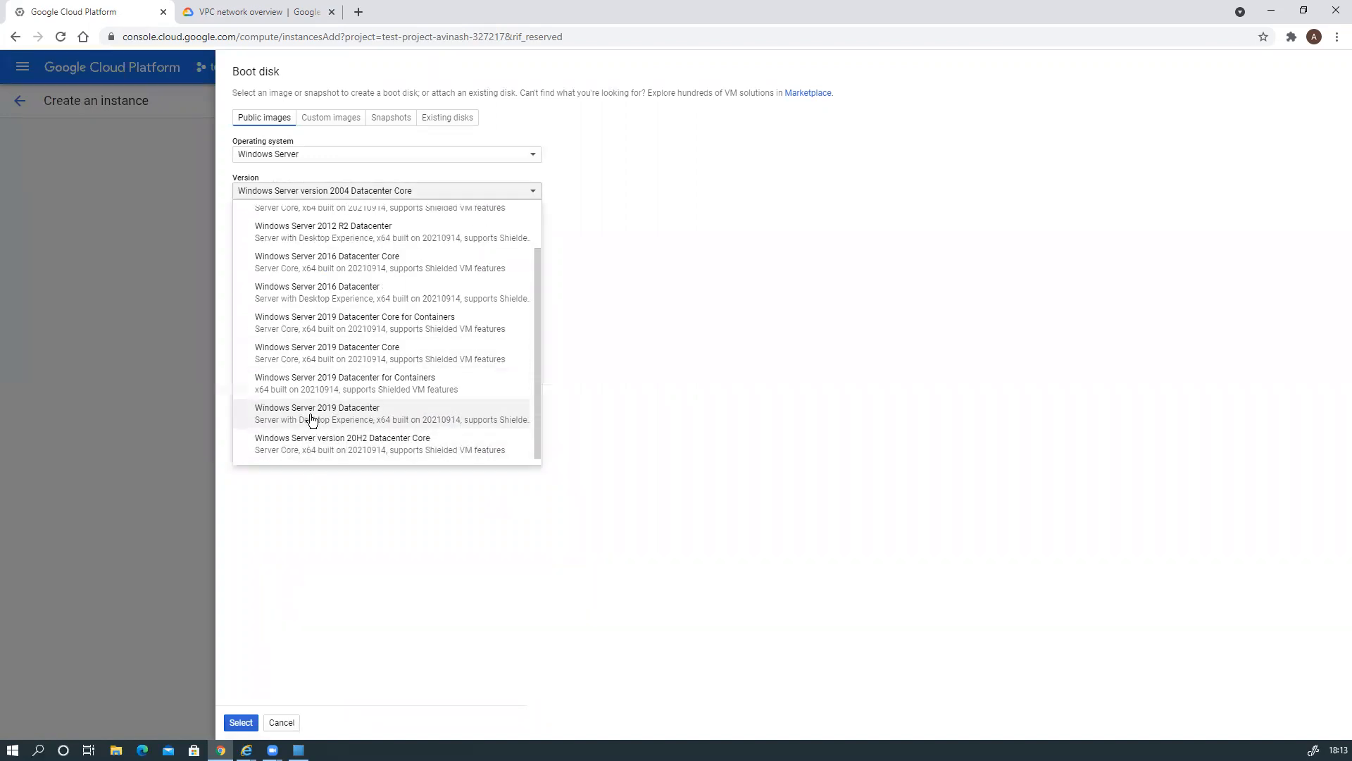
{"action": "left_click", "coordinate": [312, 415]}
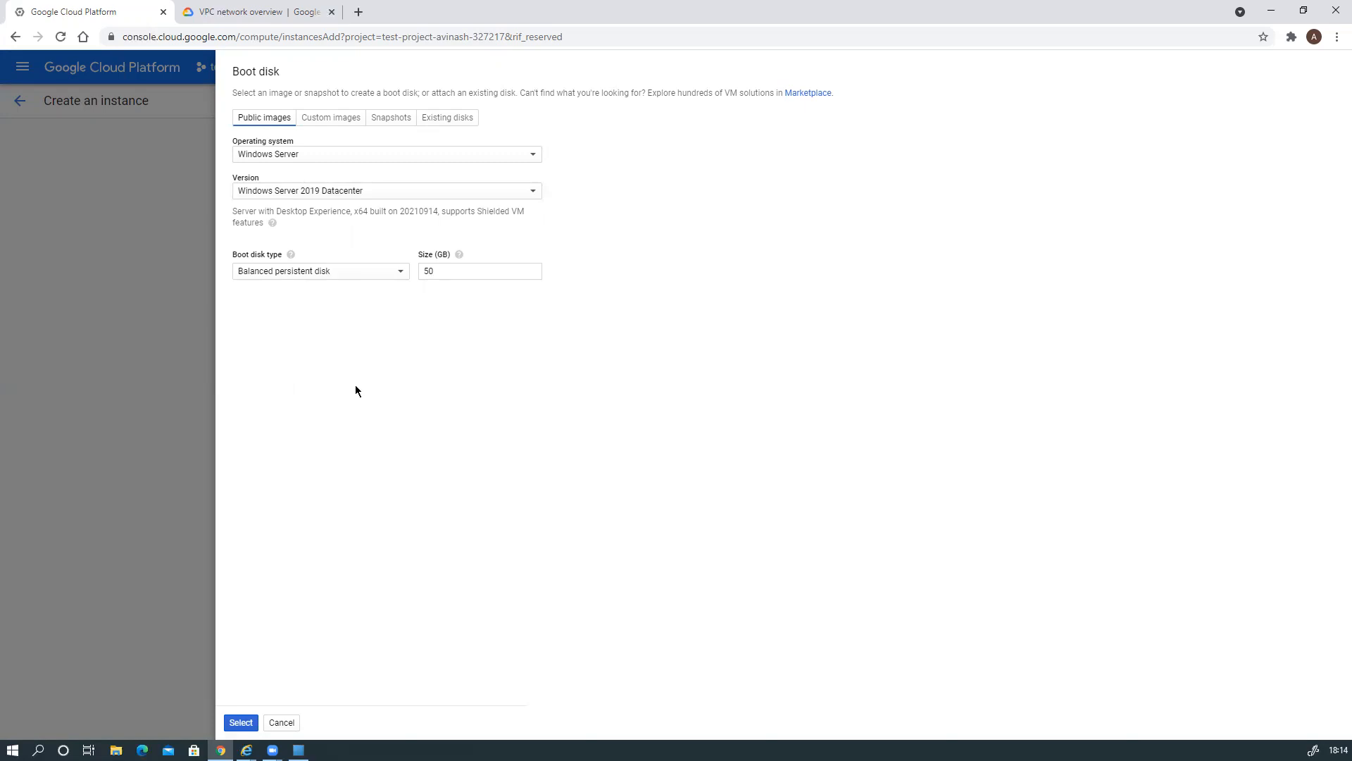
{"action": "left_click", "coordinate": [241, 723]}
In the networking options, connect the network interface to network eu-vpc-1 and subnetwork eu-public-1, and create the instance.
{"action": "scroll", "coordinate": [680, 469], "scroll_direction": "down", "scroll_amount": 3}
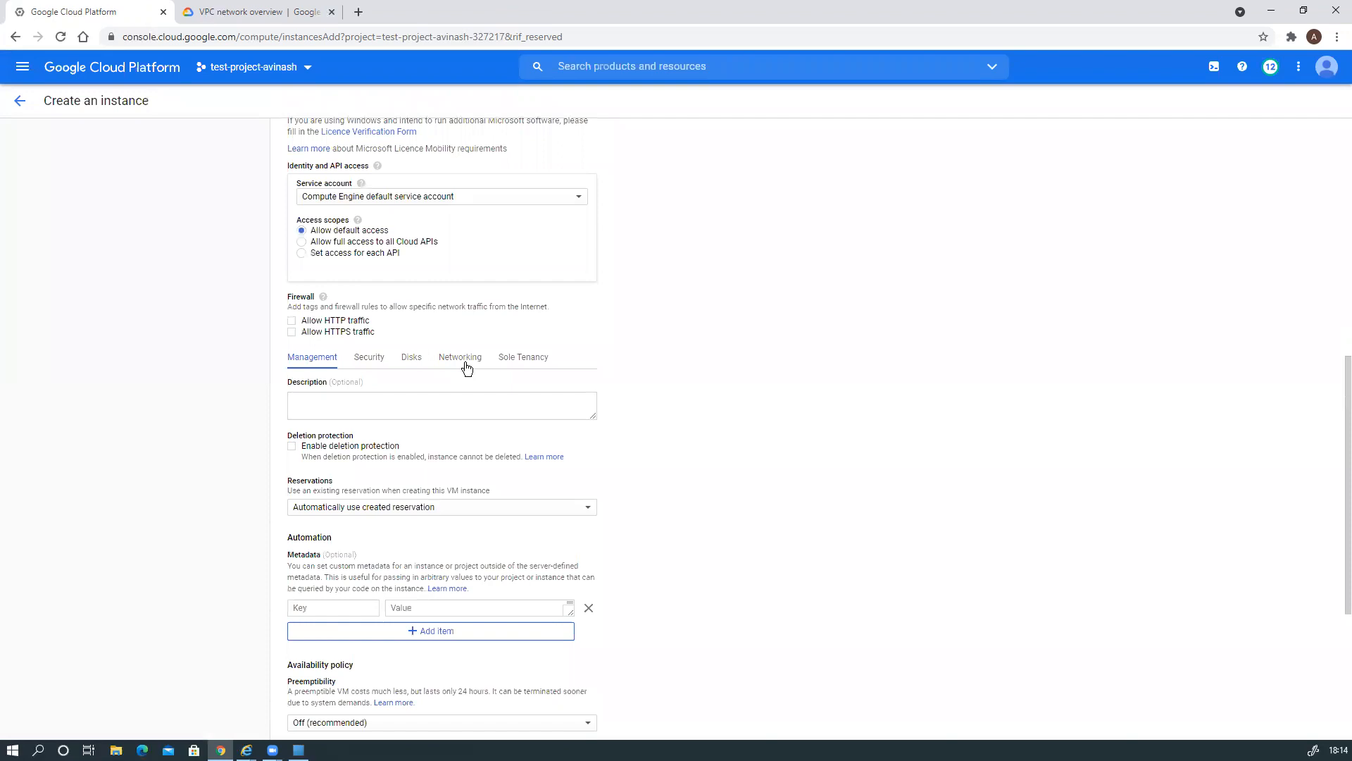
{"action": "left_click", "coordinate": [466, 365]}
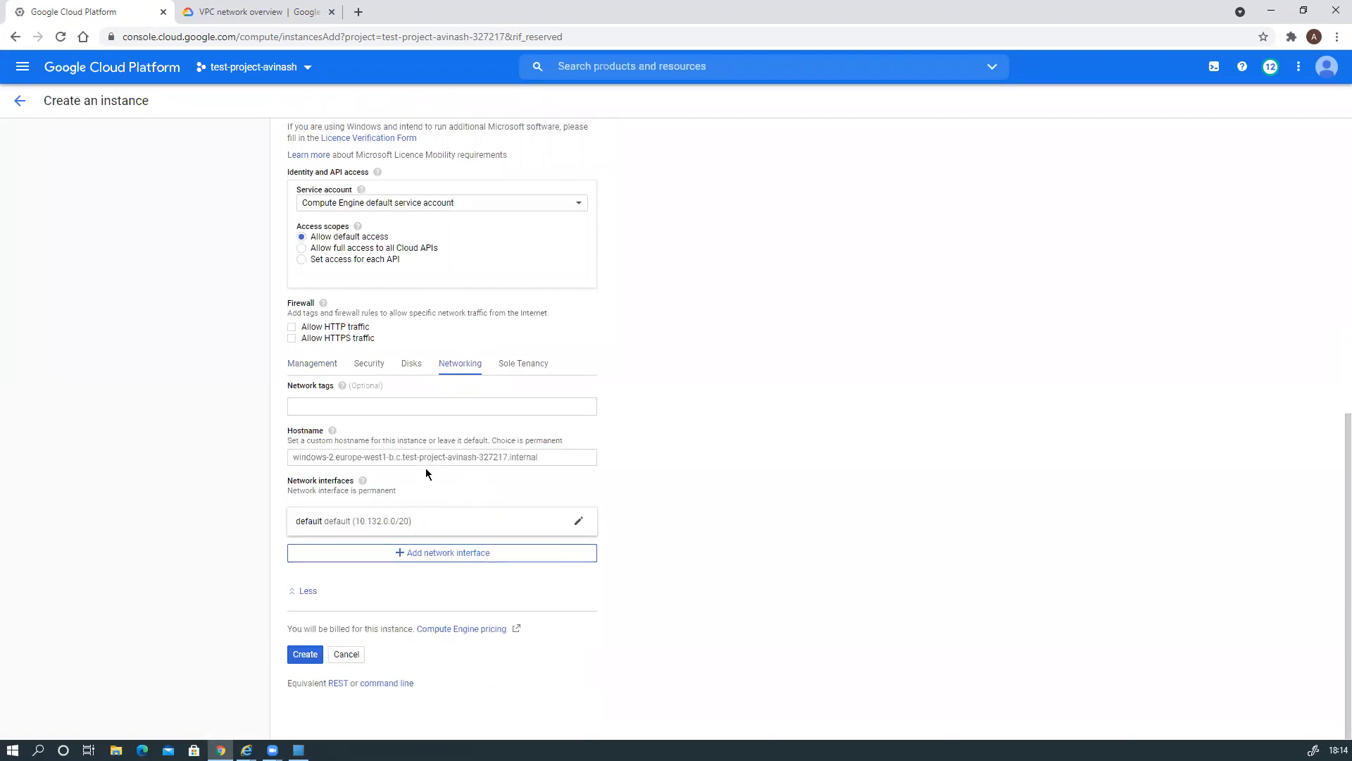
{"action": "left_click", "coordinate": [411, 523]}
{"action": "scroll", "coordinate": [727, 425], "scroll_direction": "down", "scroll_amount": 3}
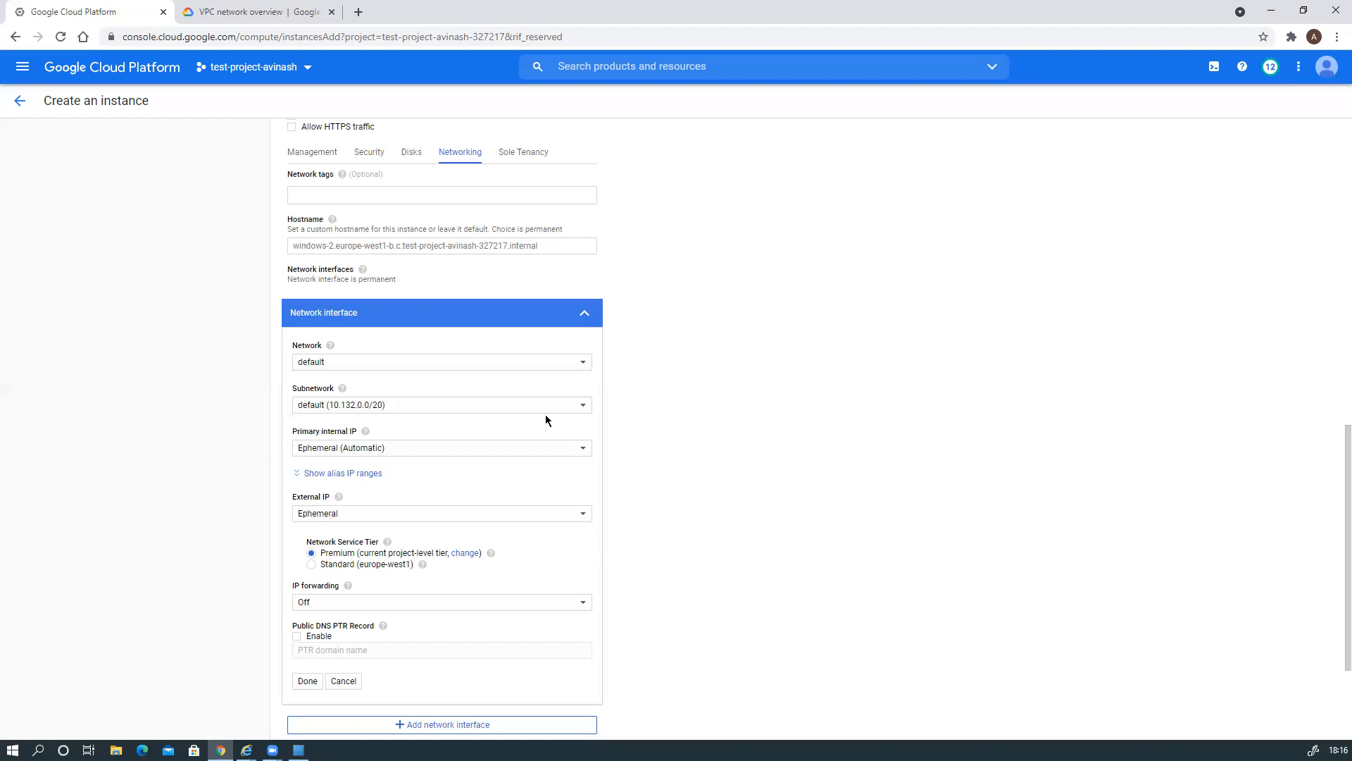
{"action": "left_click", "coordinate": [410, 362]}
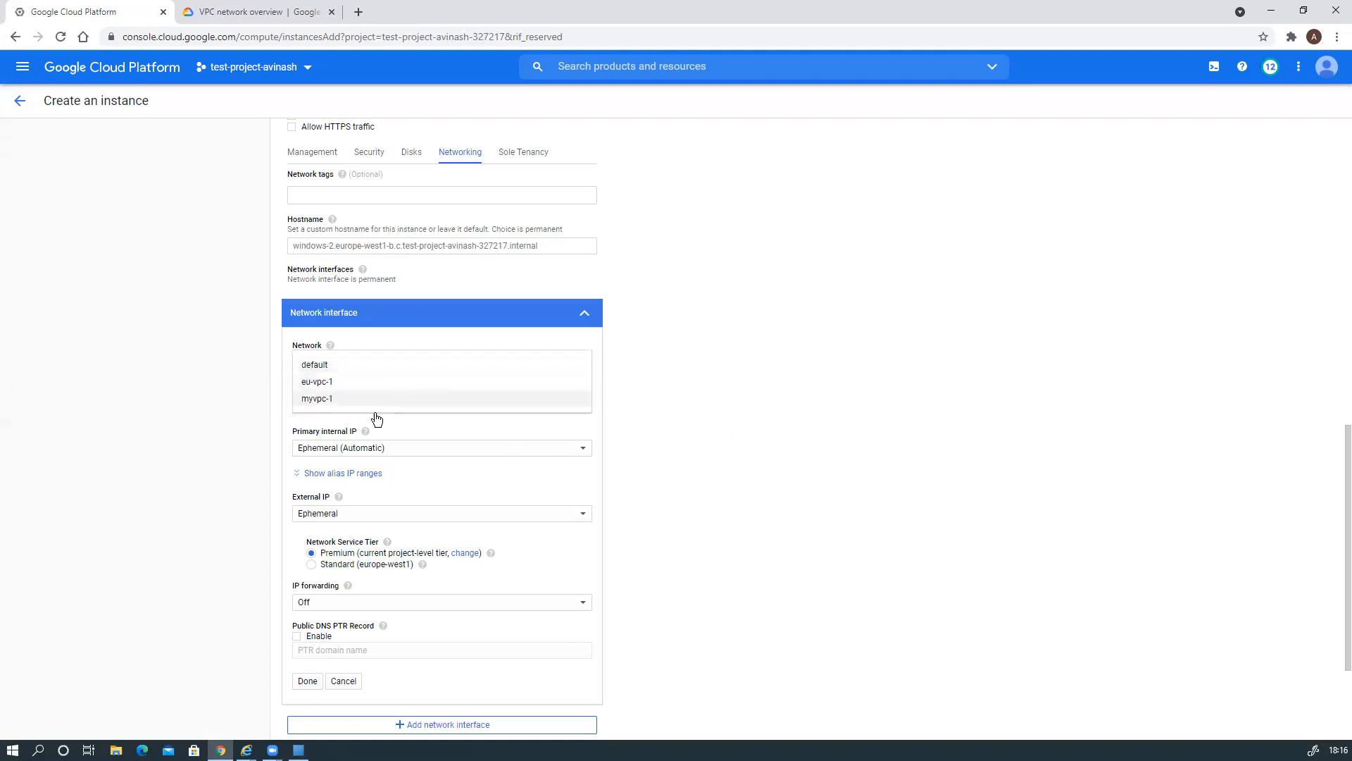
{"action": "left_click", "coordinate": [329, 384]}
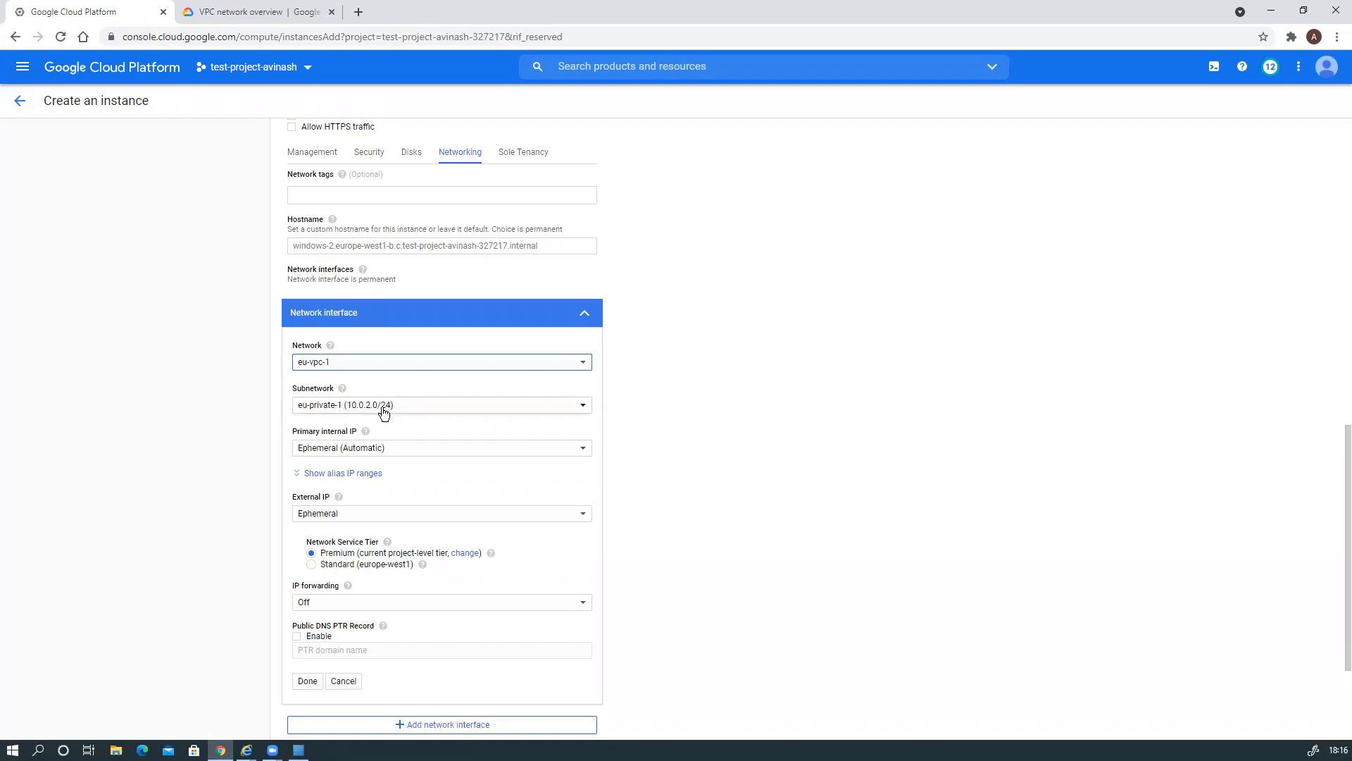
{"action": "left_click", "coordinate": [383, 405]}
{"action": "left_click", "coordinate": [345, 457]}
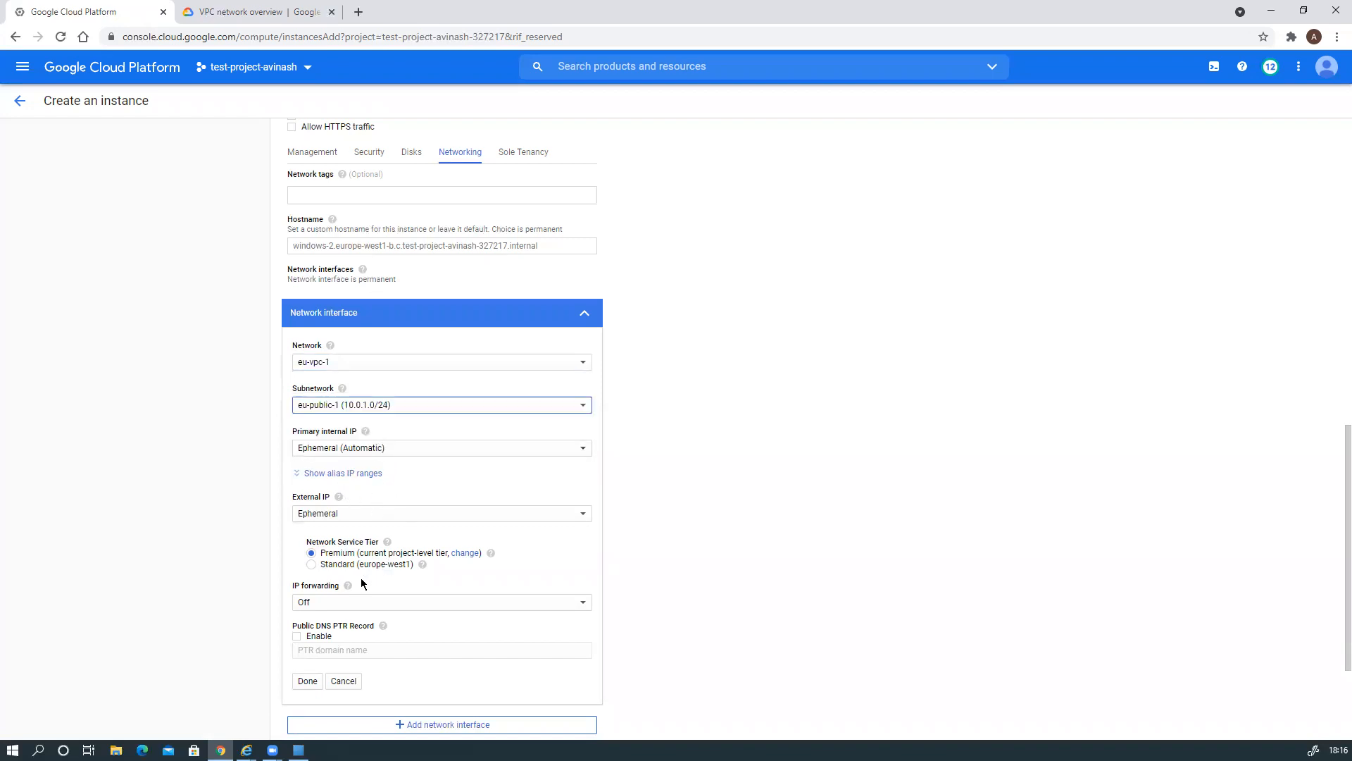
{"action": "scroll", "coordinate": [602, 521], "scroll_direction": "down", "scroll_amount": 2}
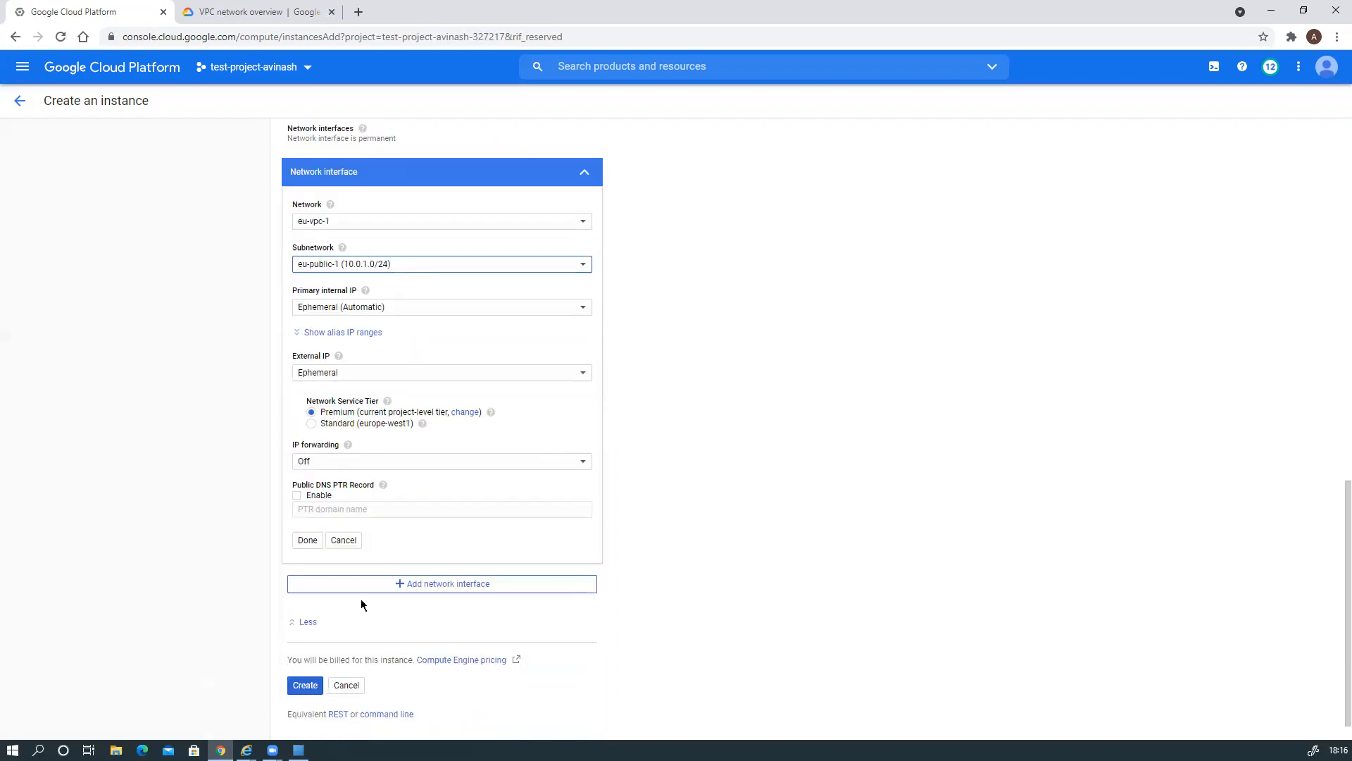
{"action": "left_click", "coordinate": [312, 551]}
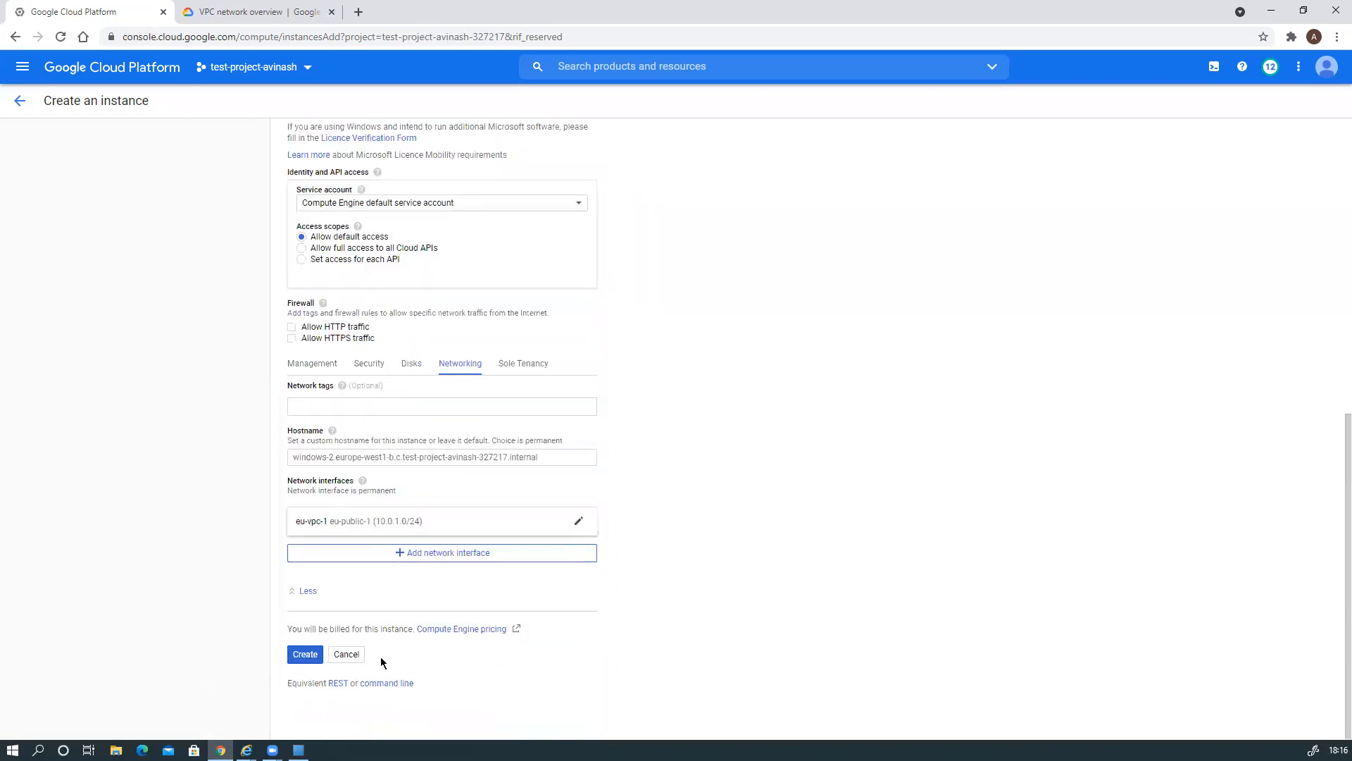
{"action": "left_click", "coordinate": [304, 655]}
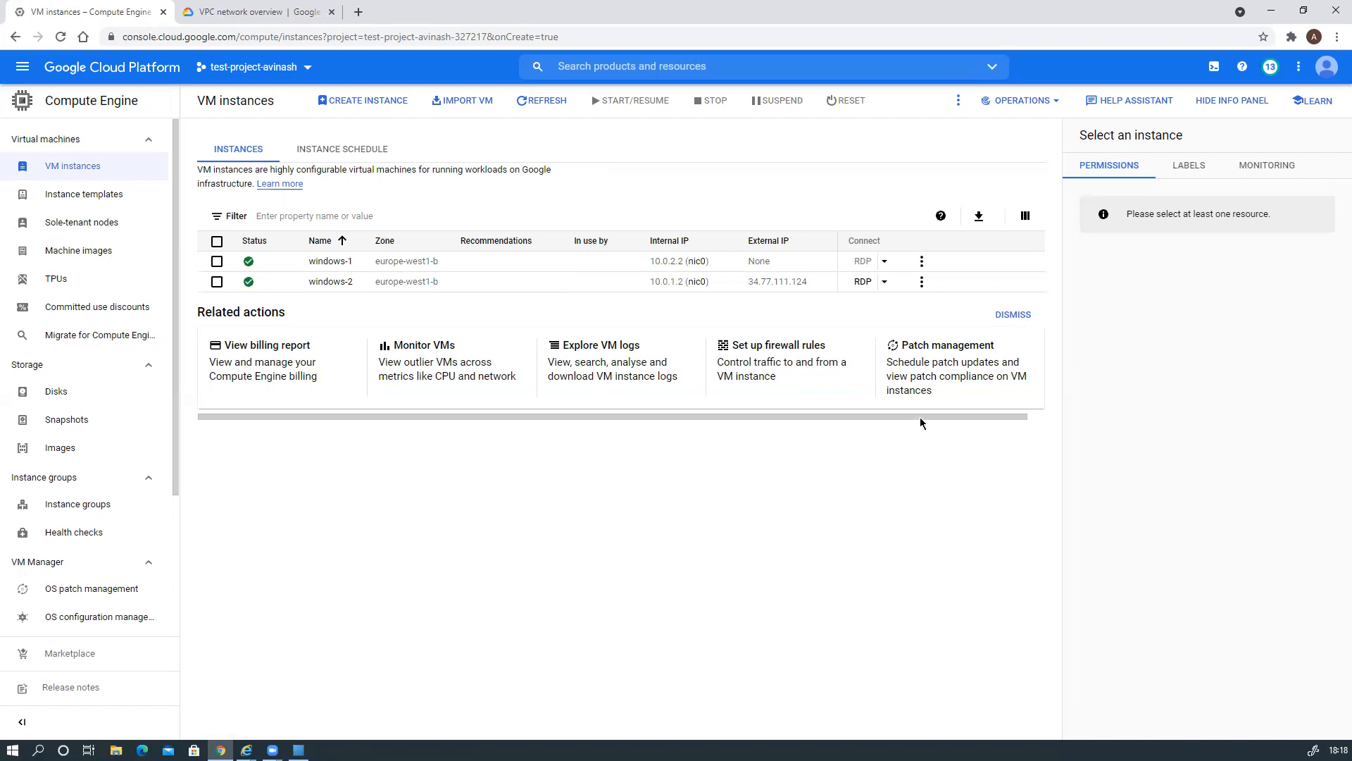
Generate a new Windows password for the windows-2 instance using the suggested username.
{"action": "left_click", "coordinate": [886, 288]}
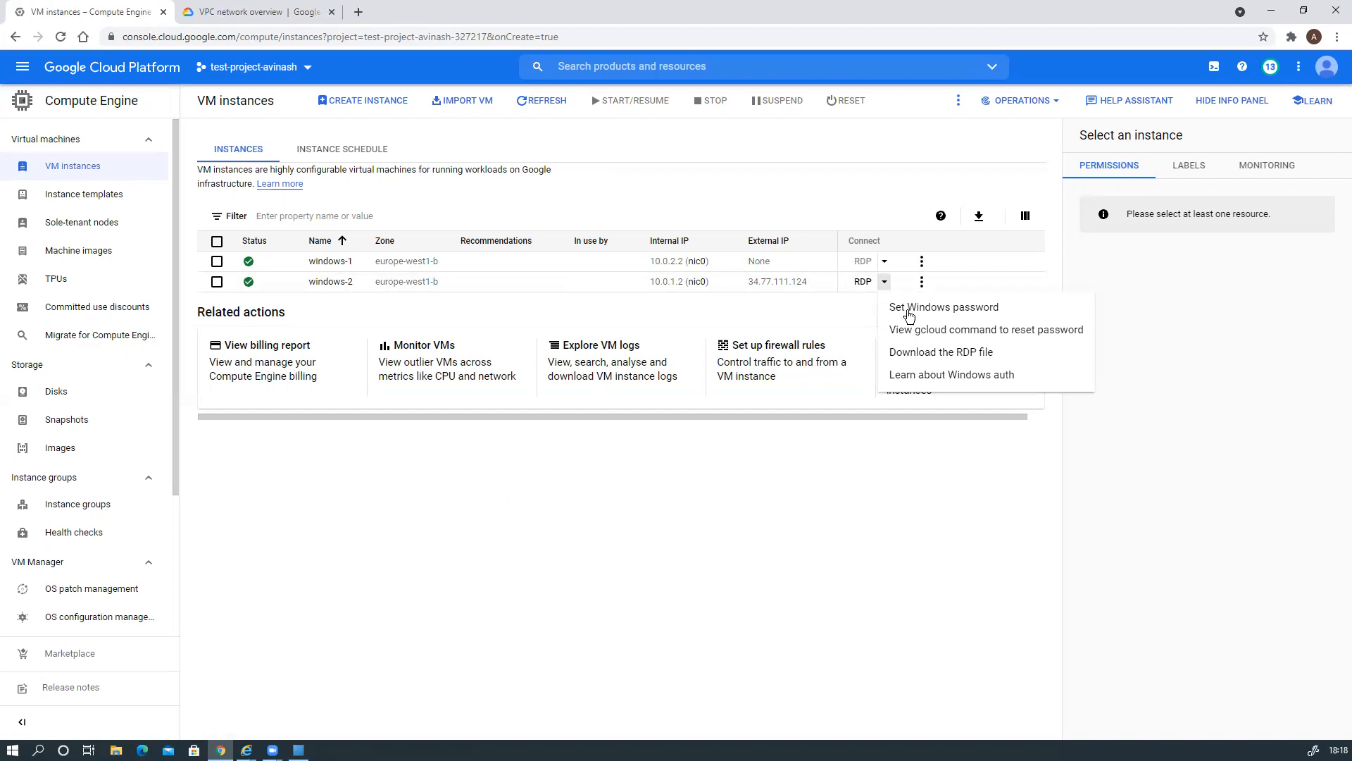
{"action": "left_click", "coordinate": [924, 308]}
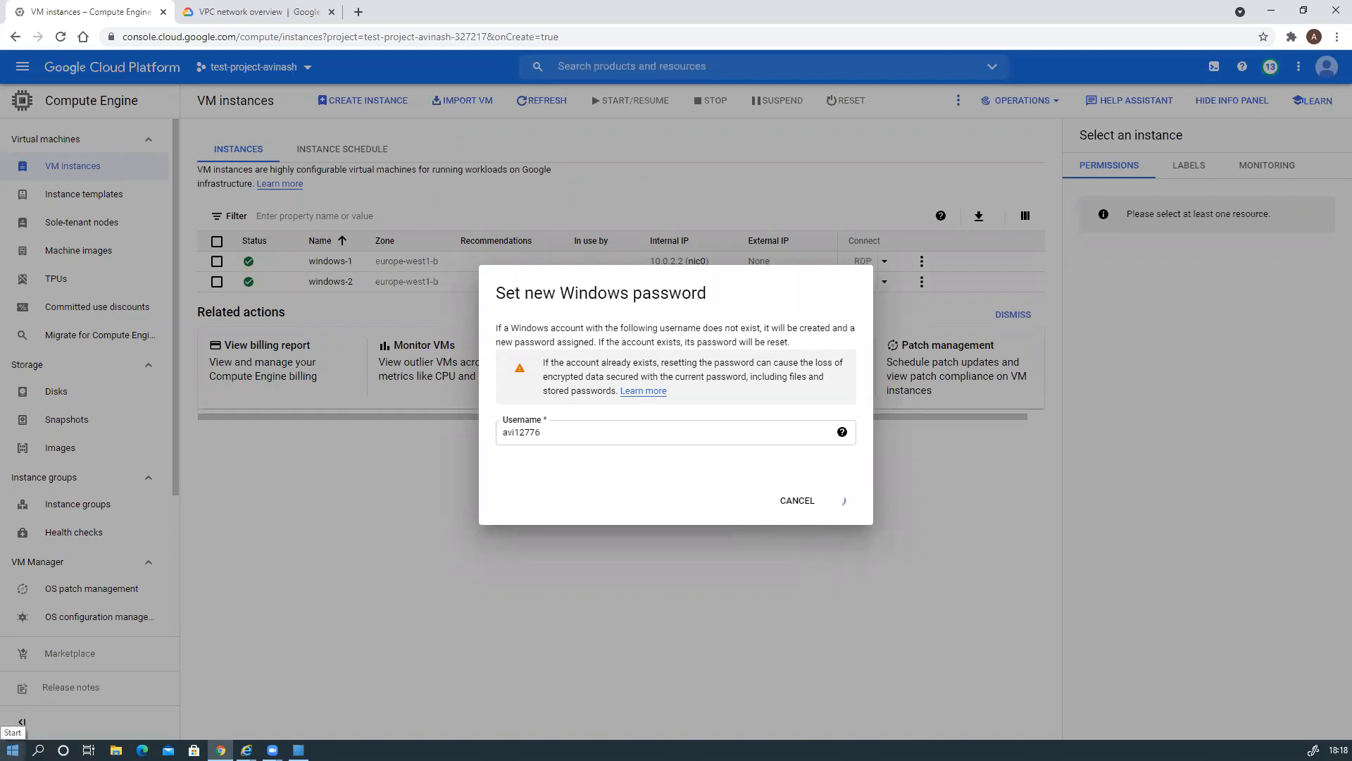
Search the computer's apps for Notepad++ and open it.
{"action": "left_click", "coordinate": [12, 749]}
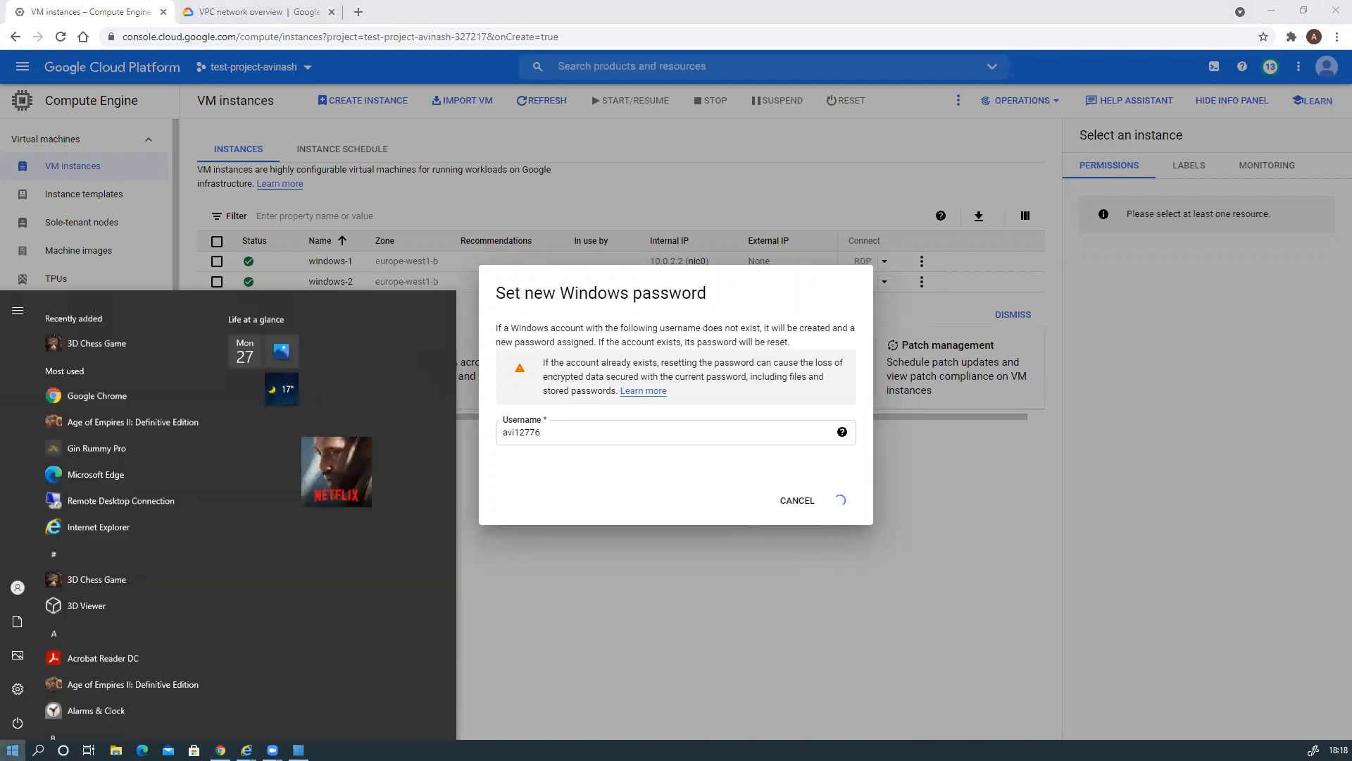
{"action": "left_click", "coordinate": [39, 750]}
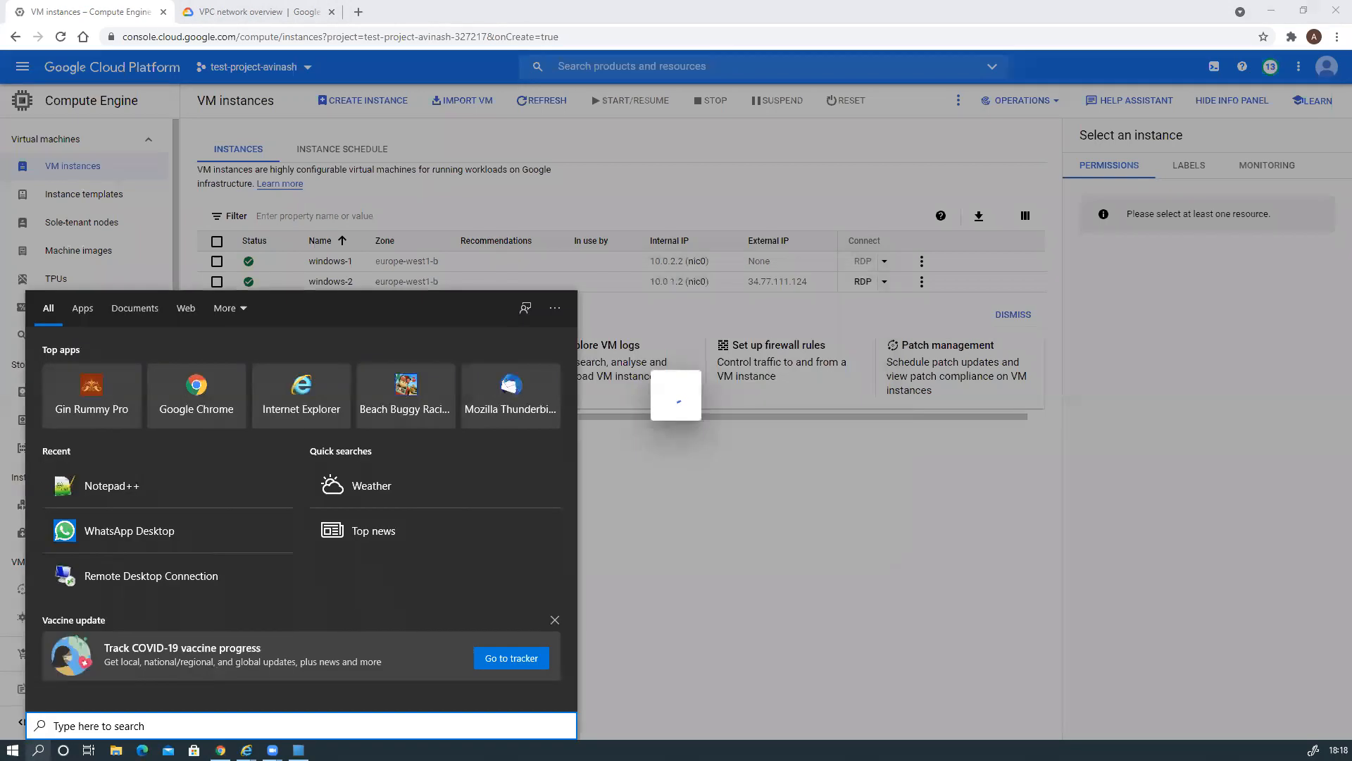
{"action": "type", "text": "no"}
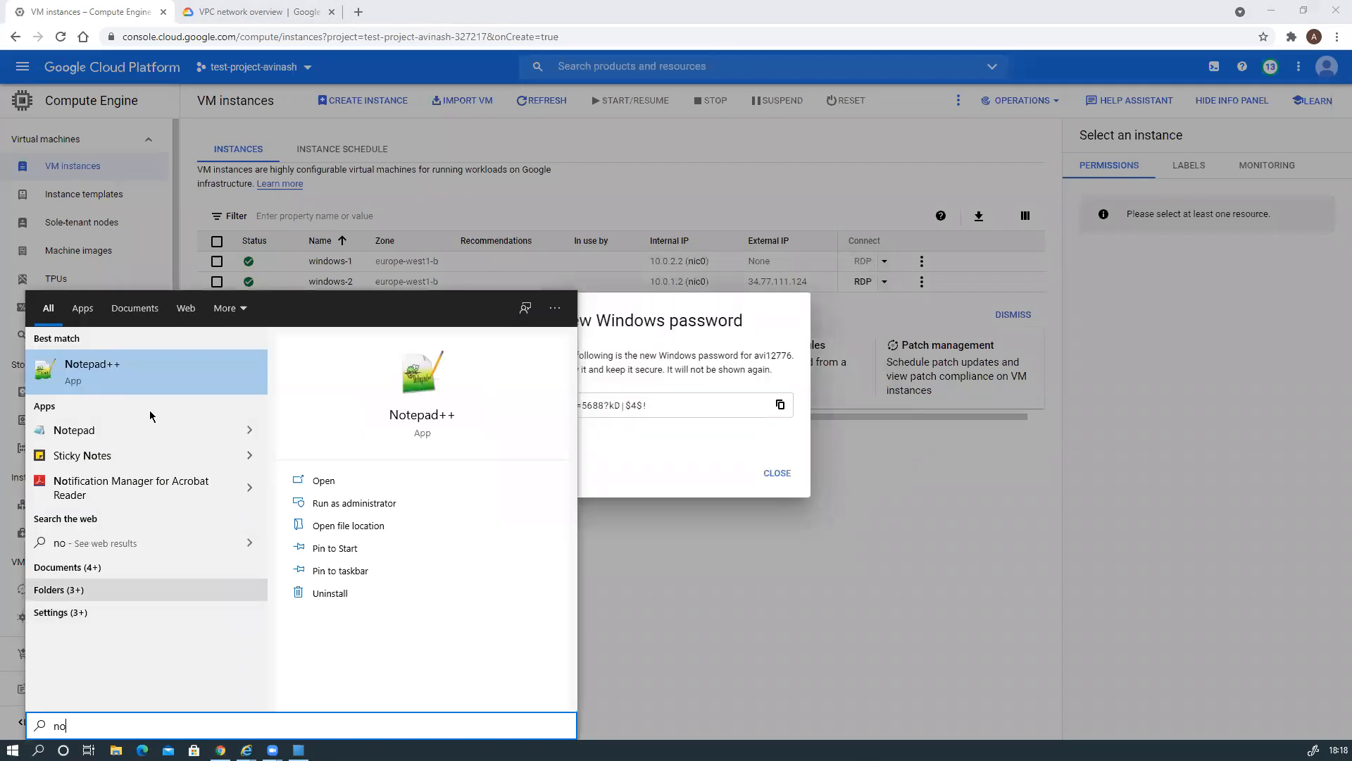
{"action": "left_click", "coordinate": [152, 385]}
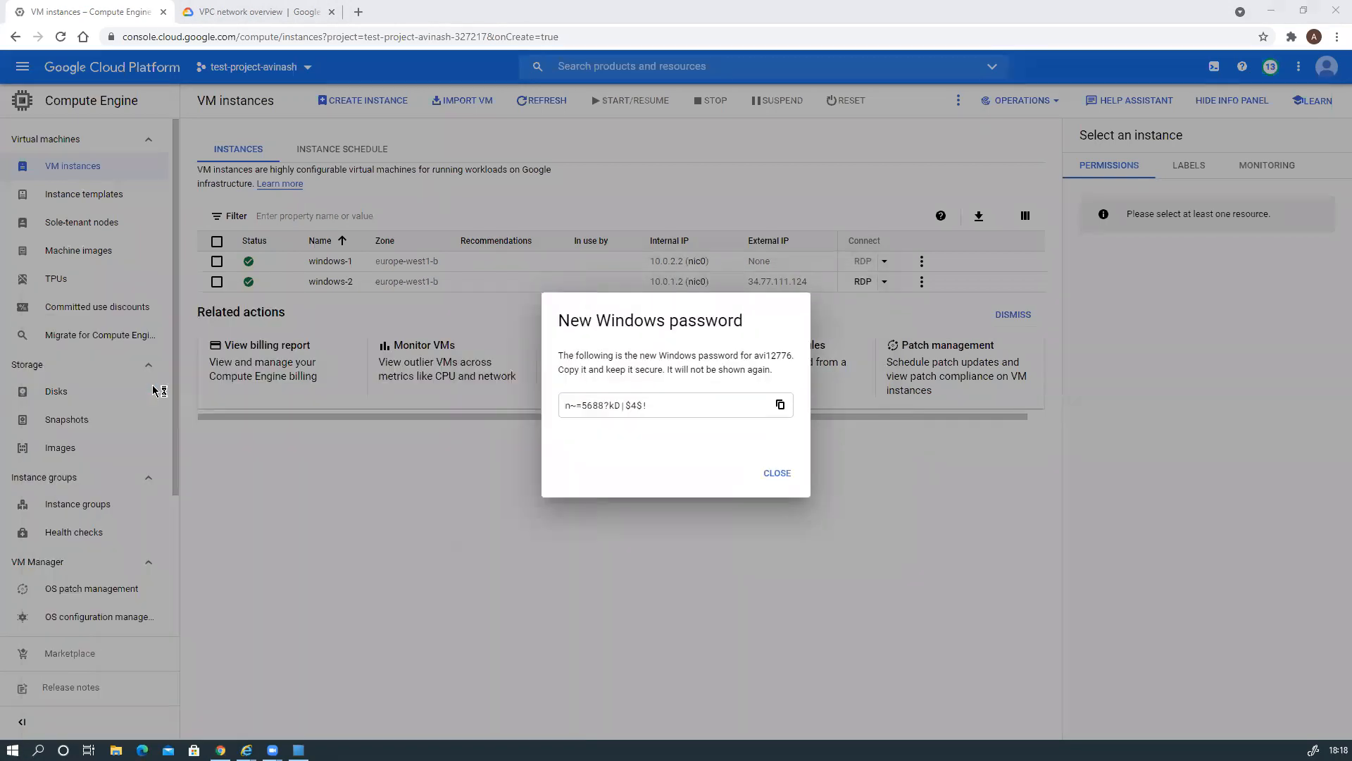
Copy the generated Windows password for windows-2 and close the password dialog.
{"action": "left_click", "coordinate": [781, 406]}
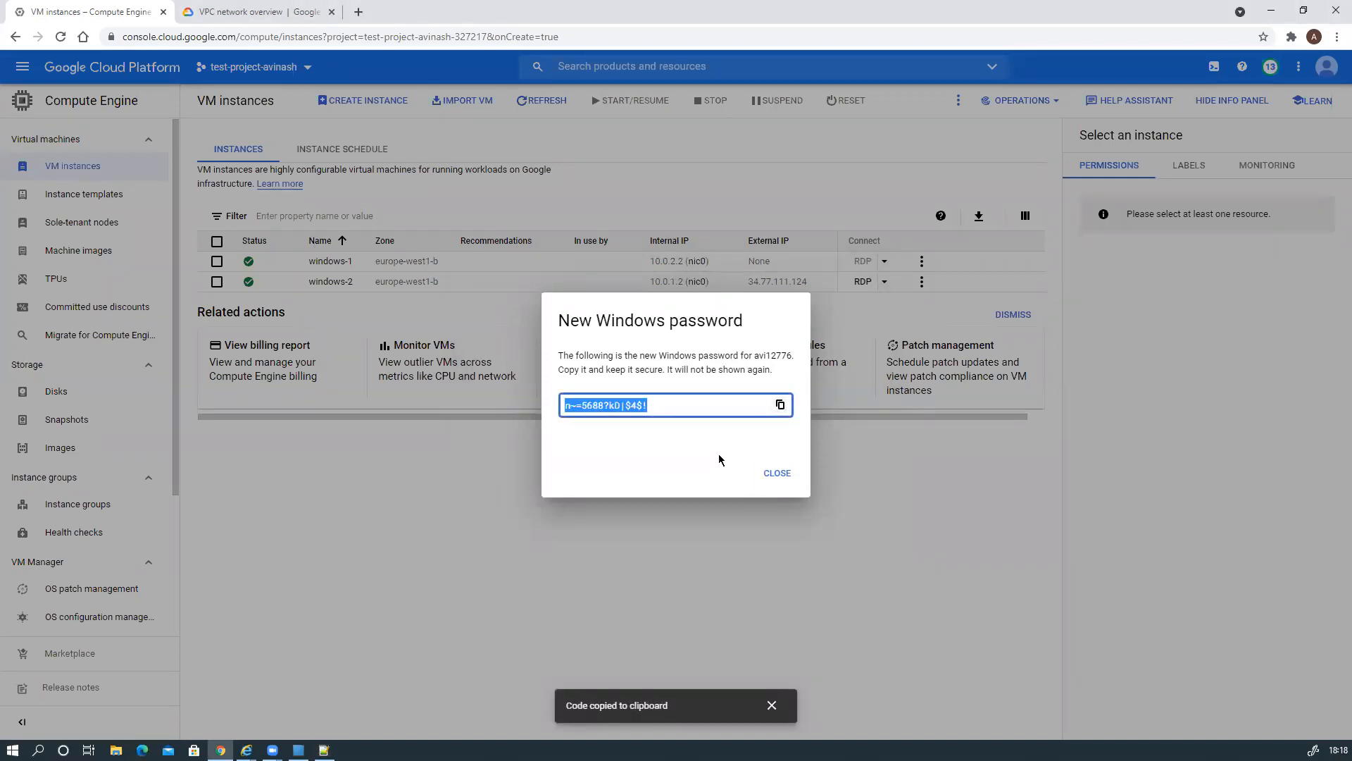
{"action": "key", "text": "alt+Tab"}
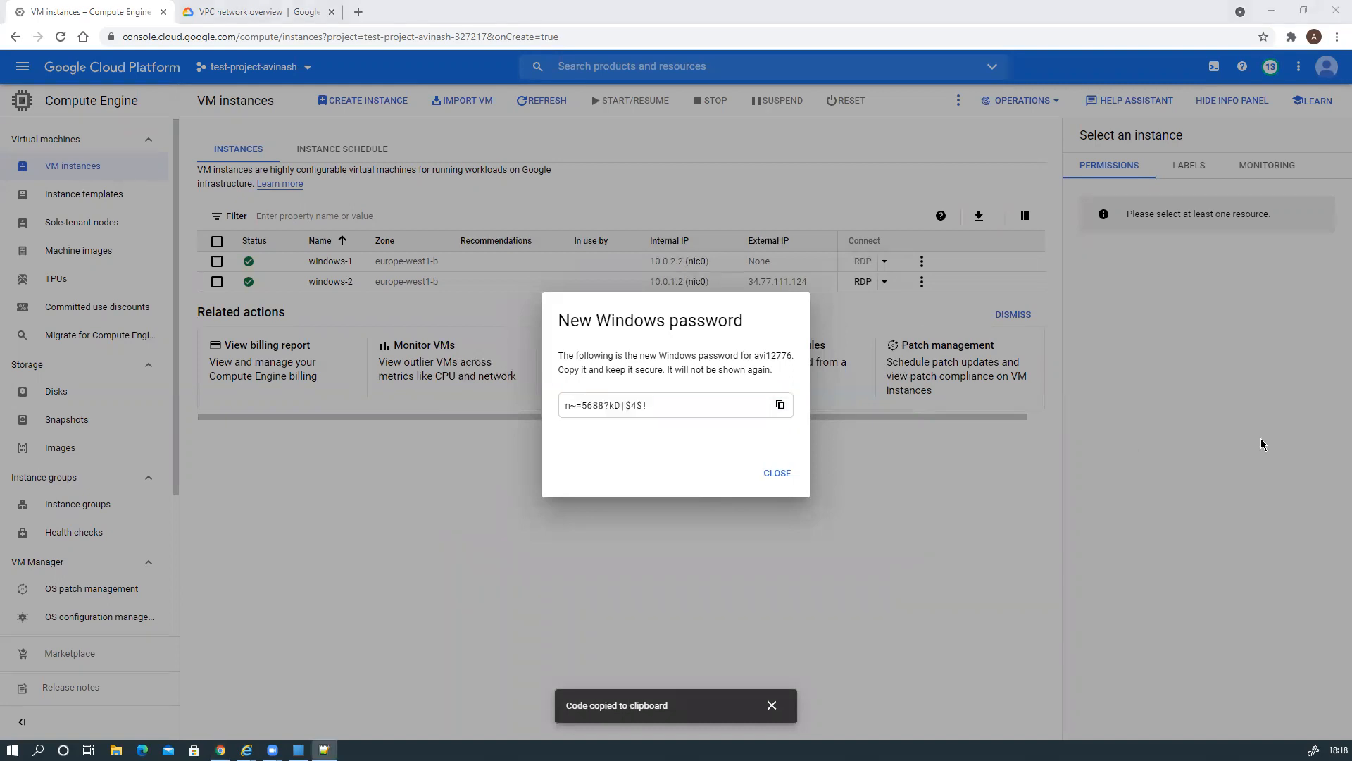
{"action": "left_click", "coordinate": [784, 476]}
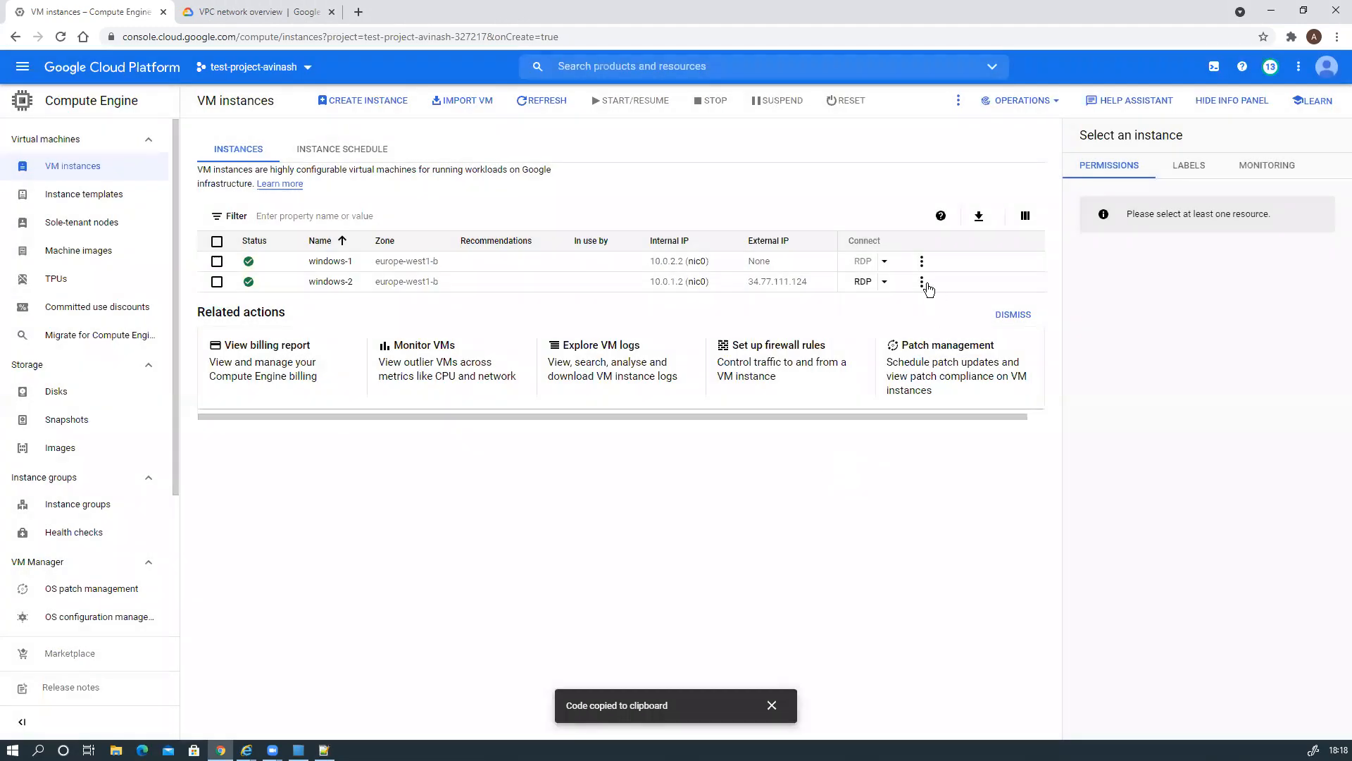
Generate a new Windows password for the windows-1 instance, copy it and close the password dialog.
{"action": "left_click", "coordinate": [885, 262]}
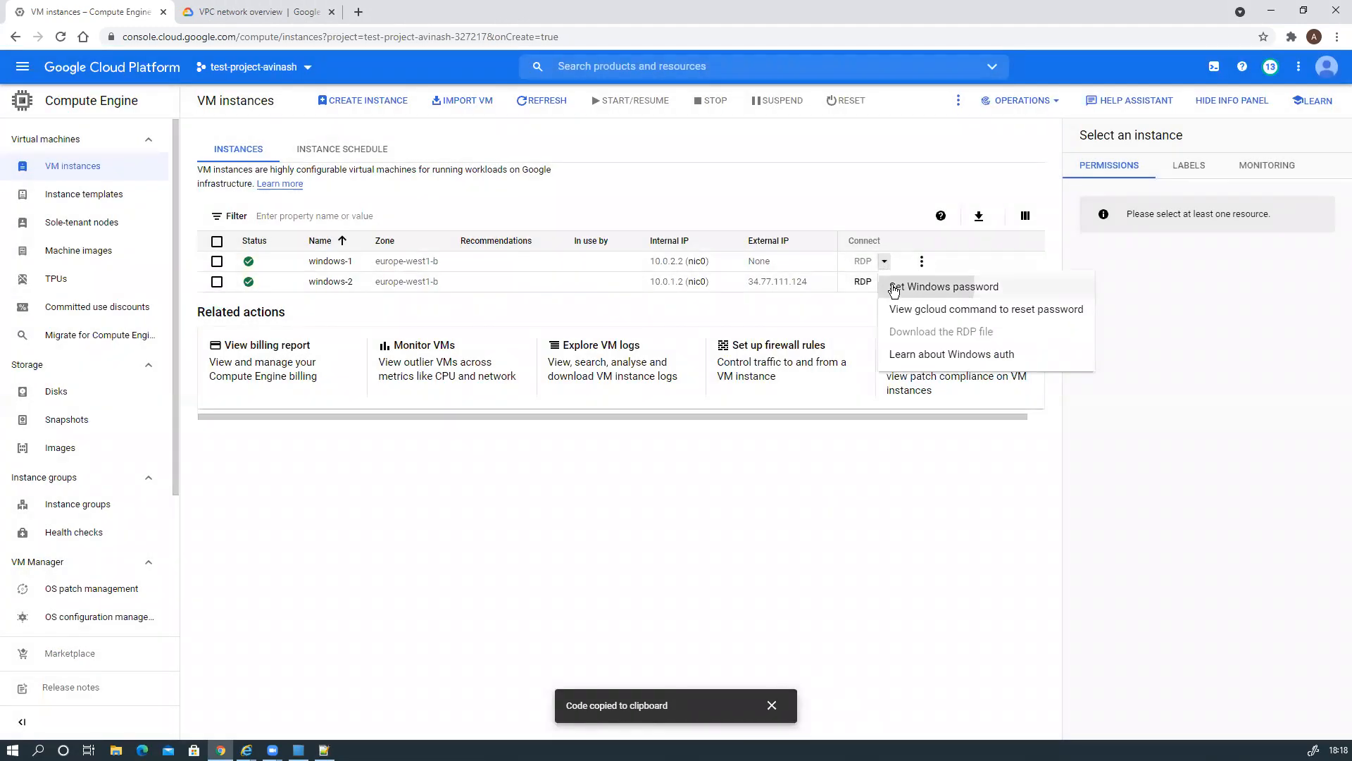
{"action": "left_click", "coordinate": [898, 286]}
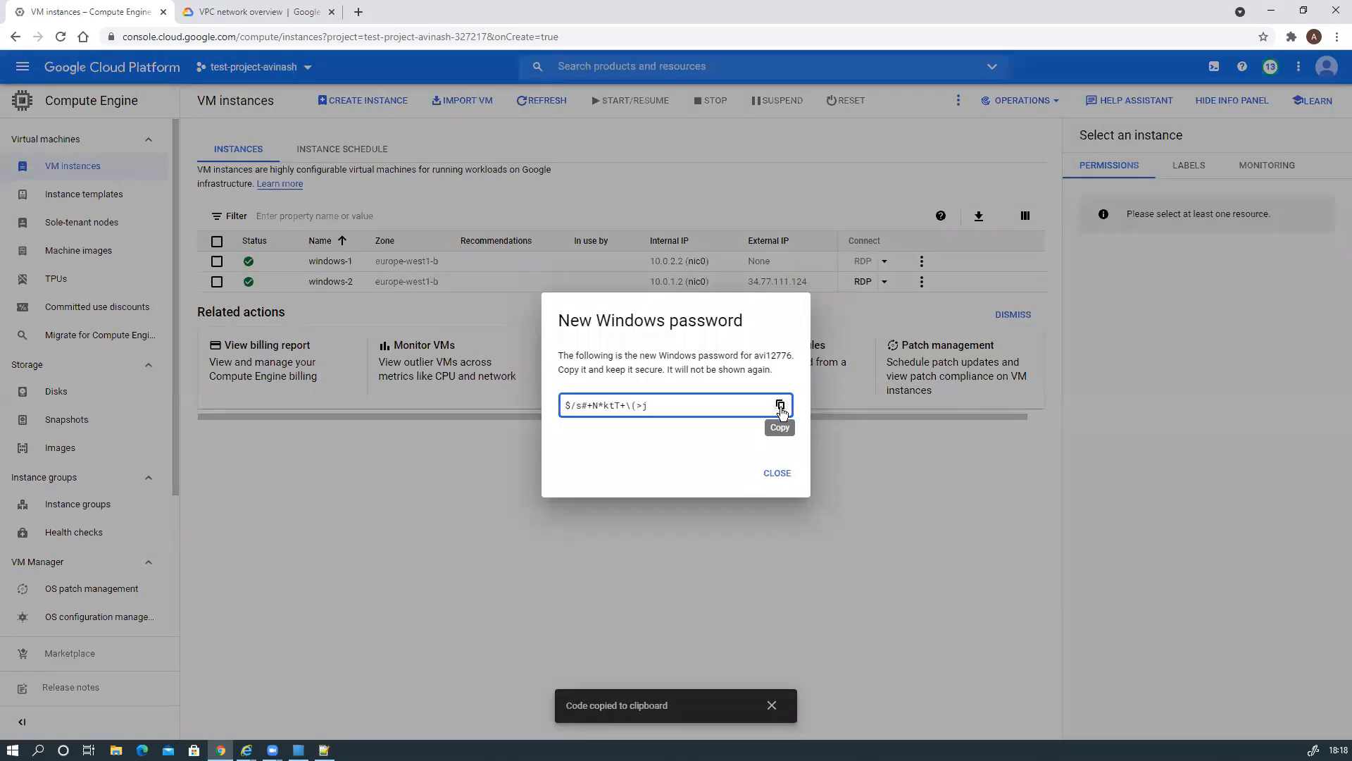
{"action": "left_click", "coordinate": [779, 404]}
{"action": "left_click", "coordinate": [324, 751]}
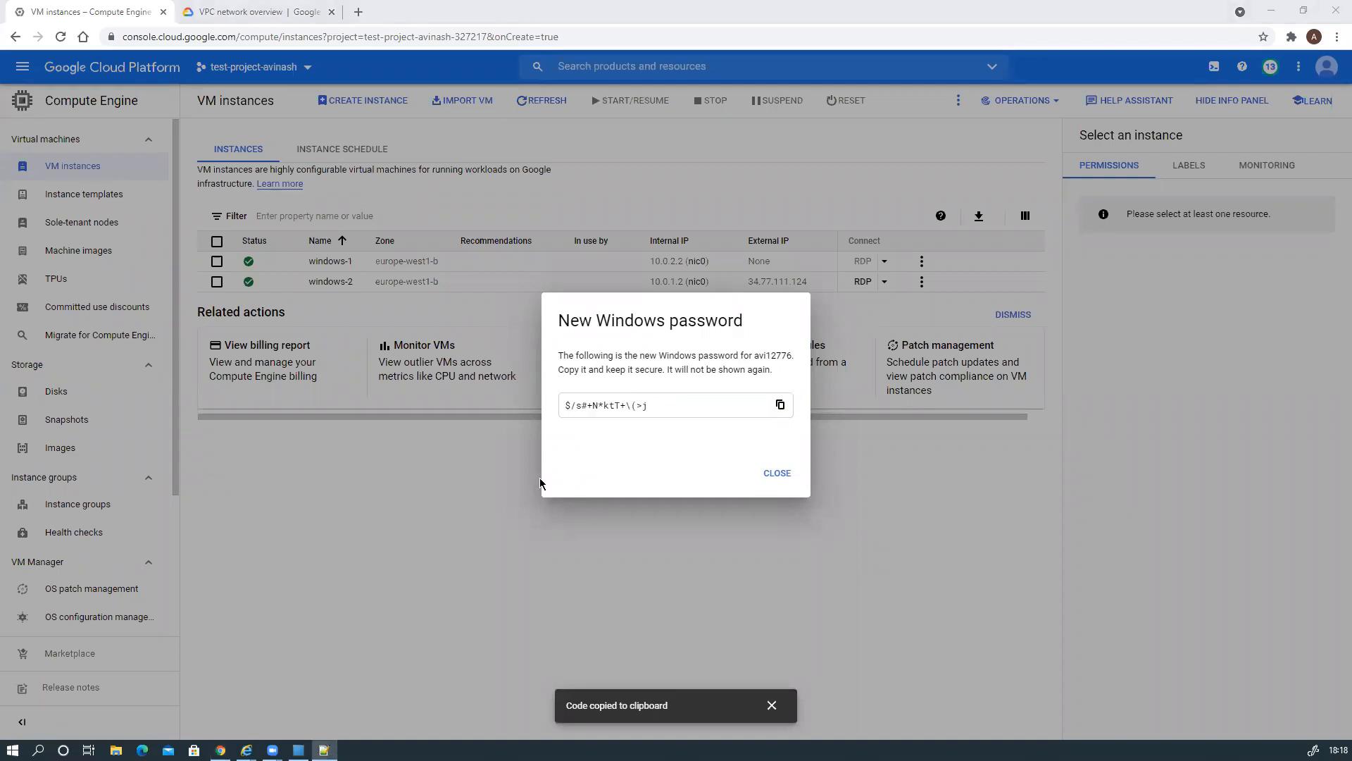
{"action": "left_click", "coordinate": [777, 473]}
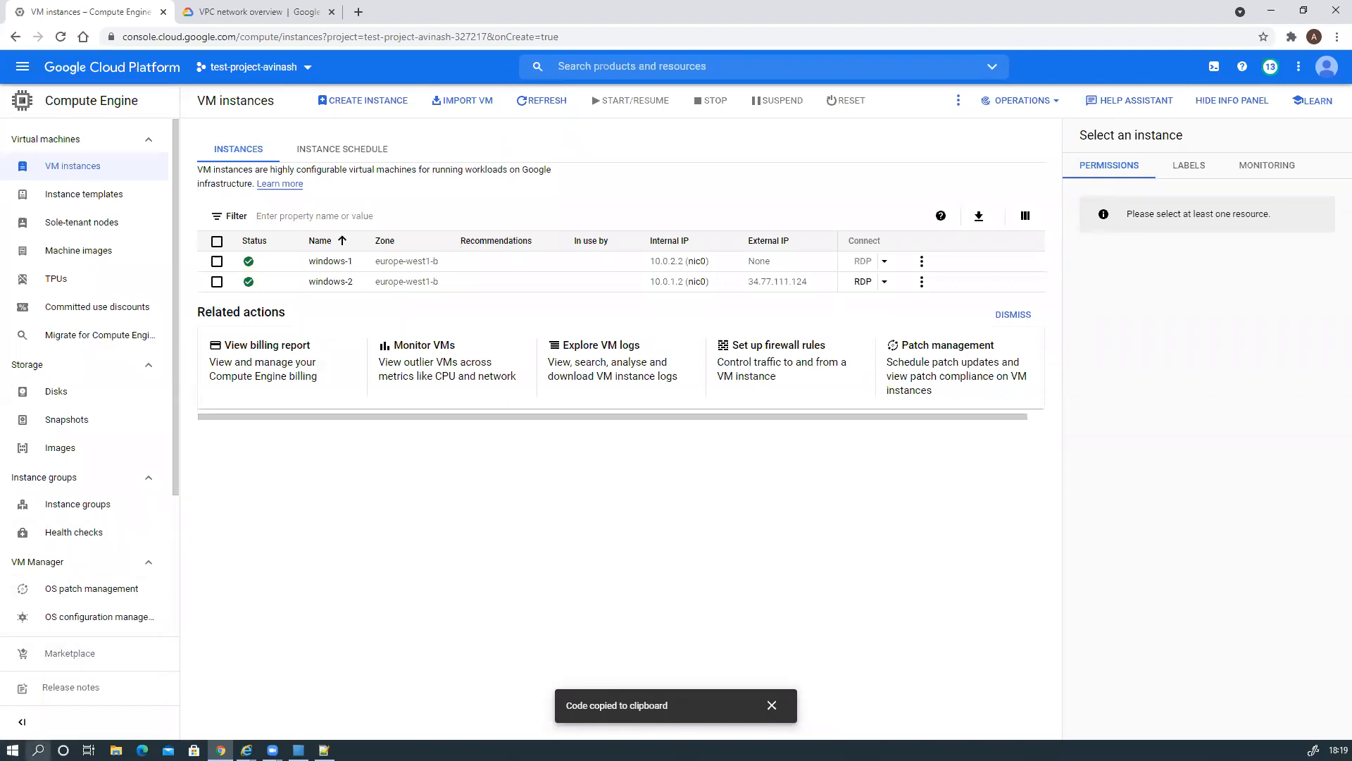
Open Remote Desktop Connection on the computer and start a connection to windows-2's external IP, 34.77.111.124.
{"action": "left_click", "coordinate": [38, 750]}
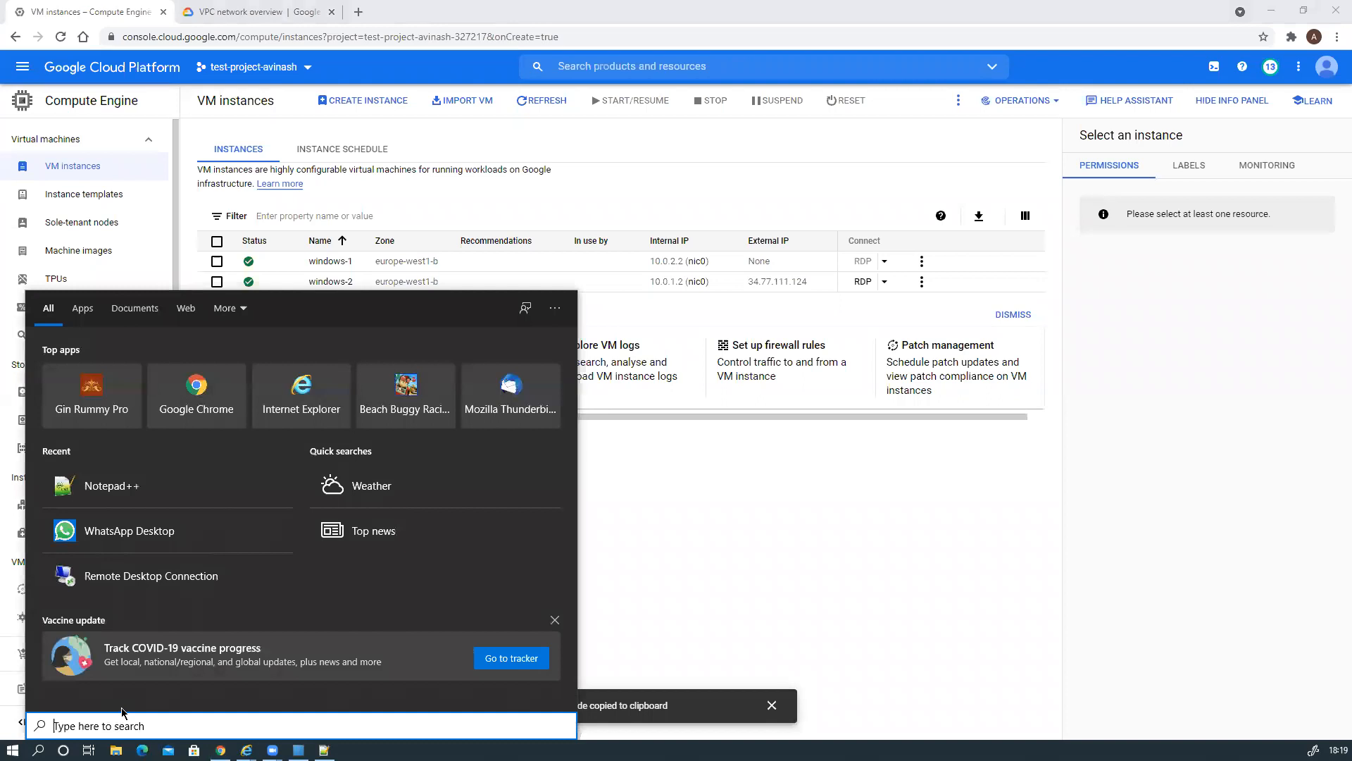
{"action": "left_click", "coordinate": [138, 576]}
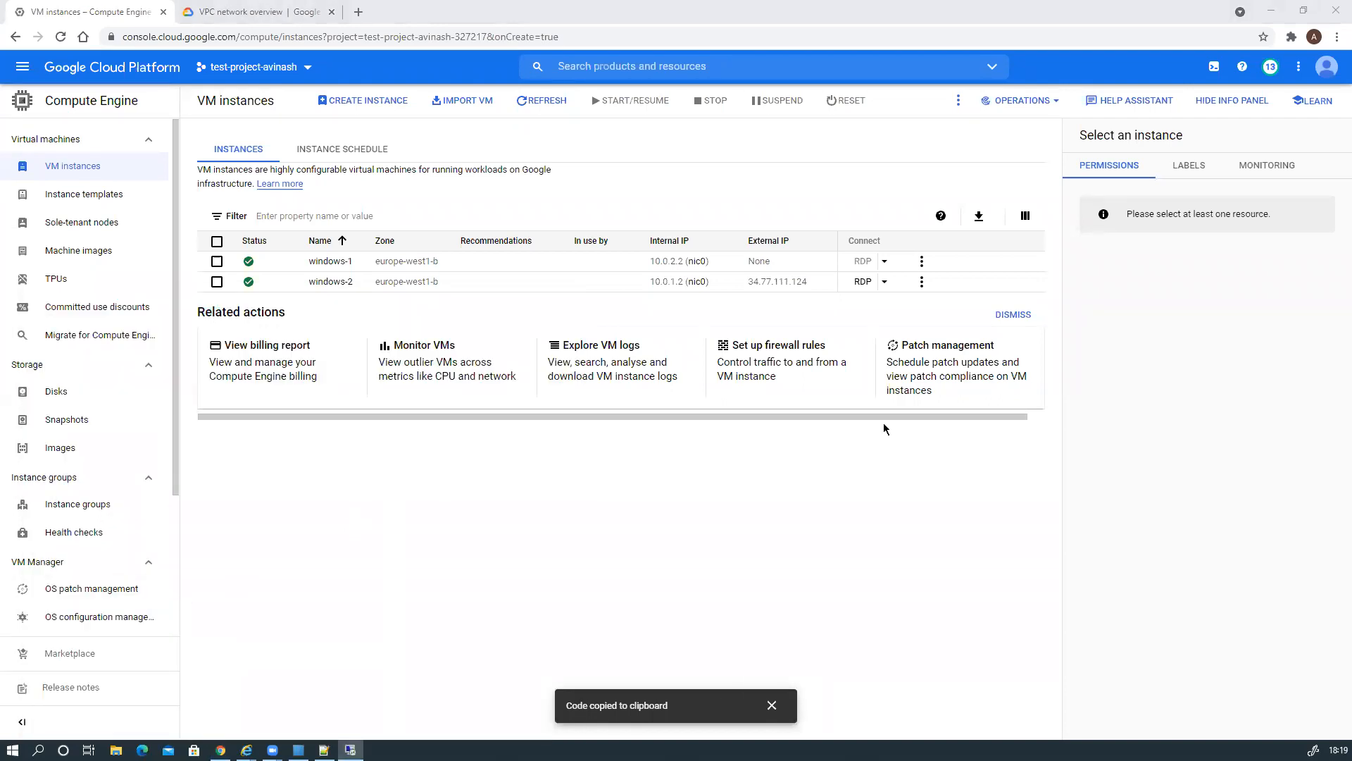
{"action": "type", "text": "33"}
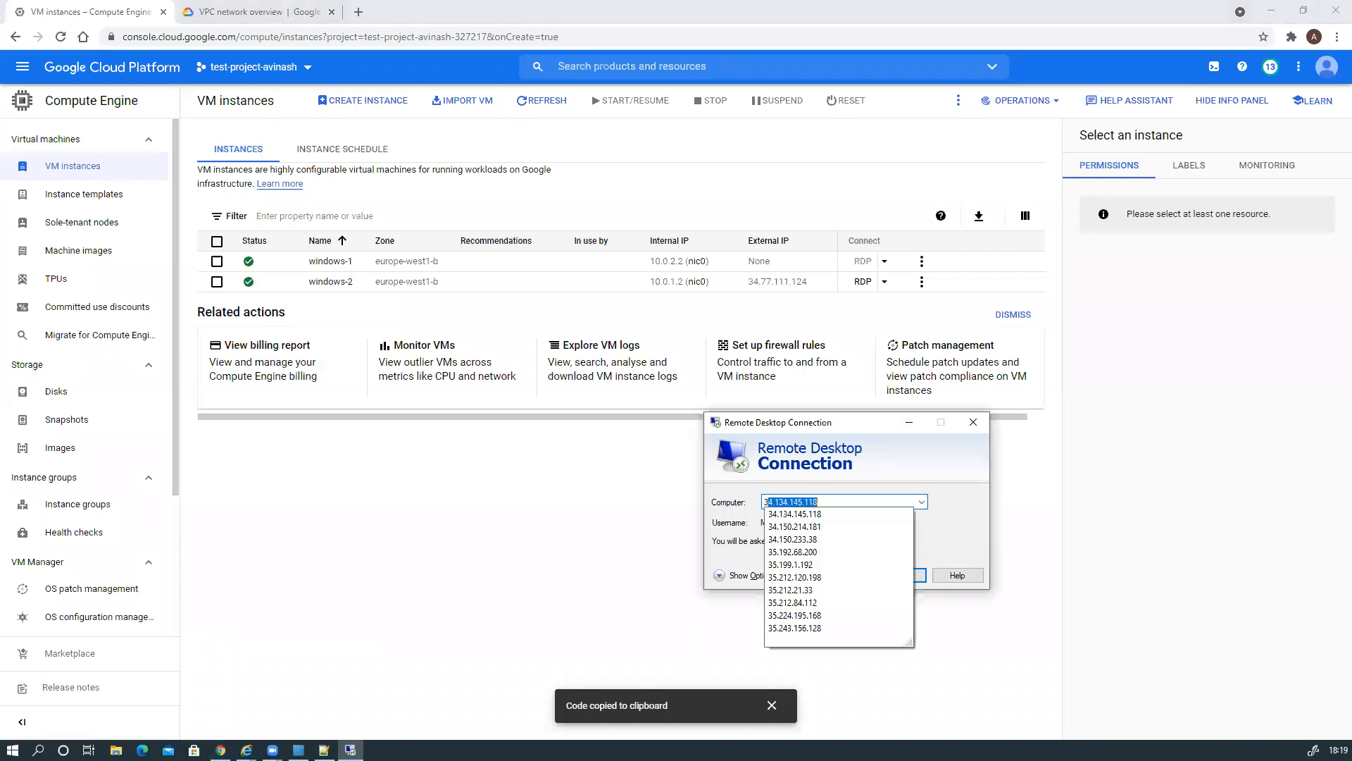
{"action": "key", "text": "BackSpace"}
{"action": "type", "text": "4"}
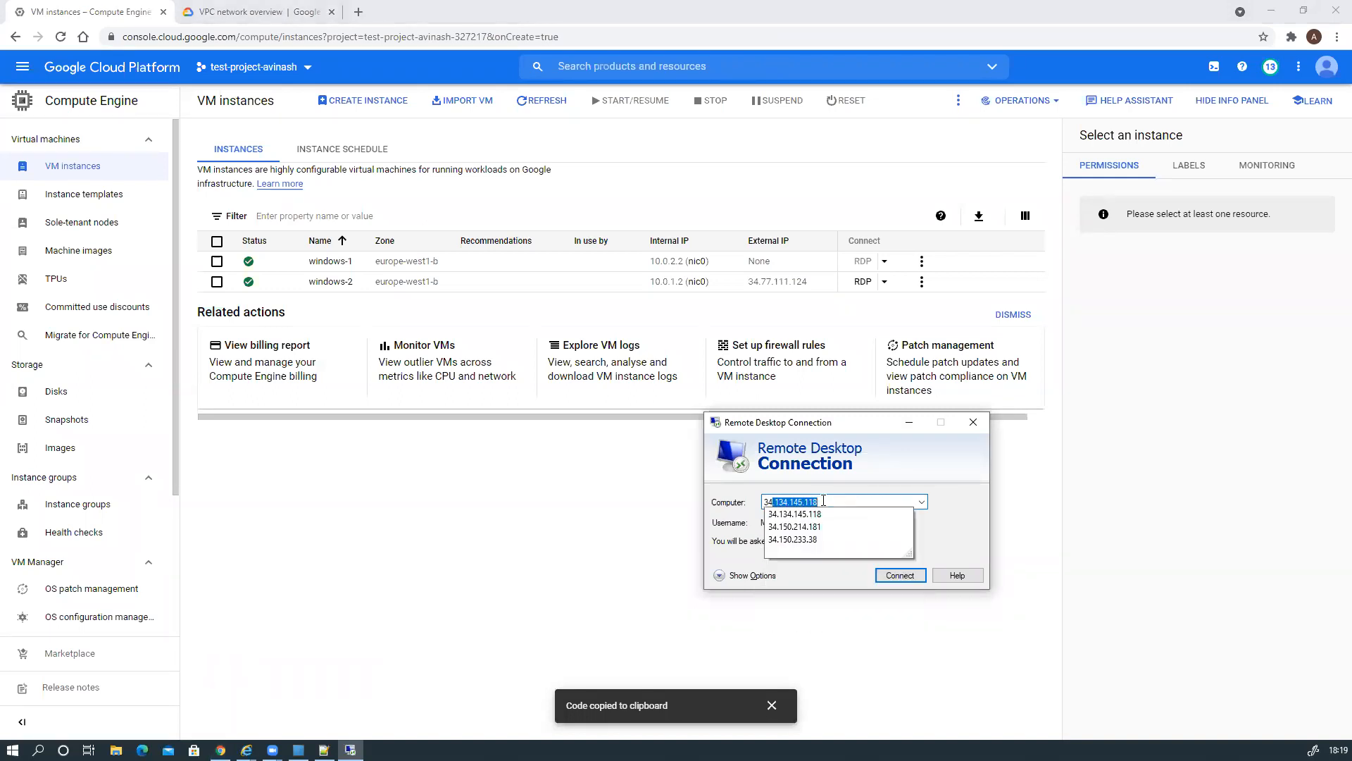
{"action": "type", "text": ".77"}
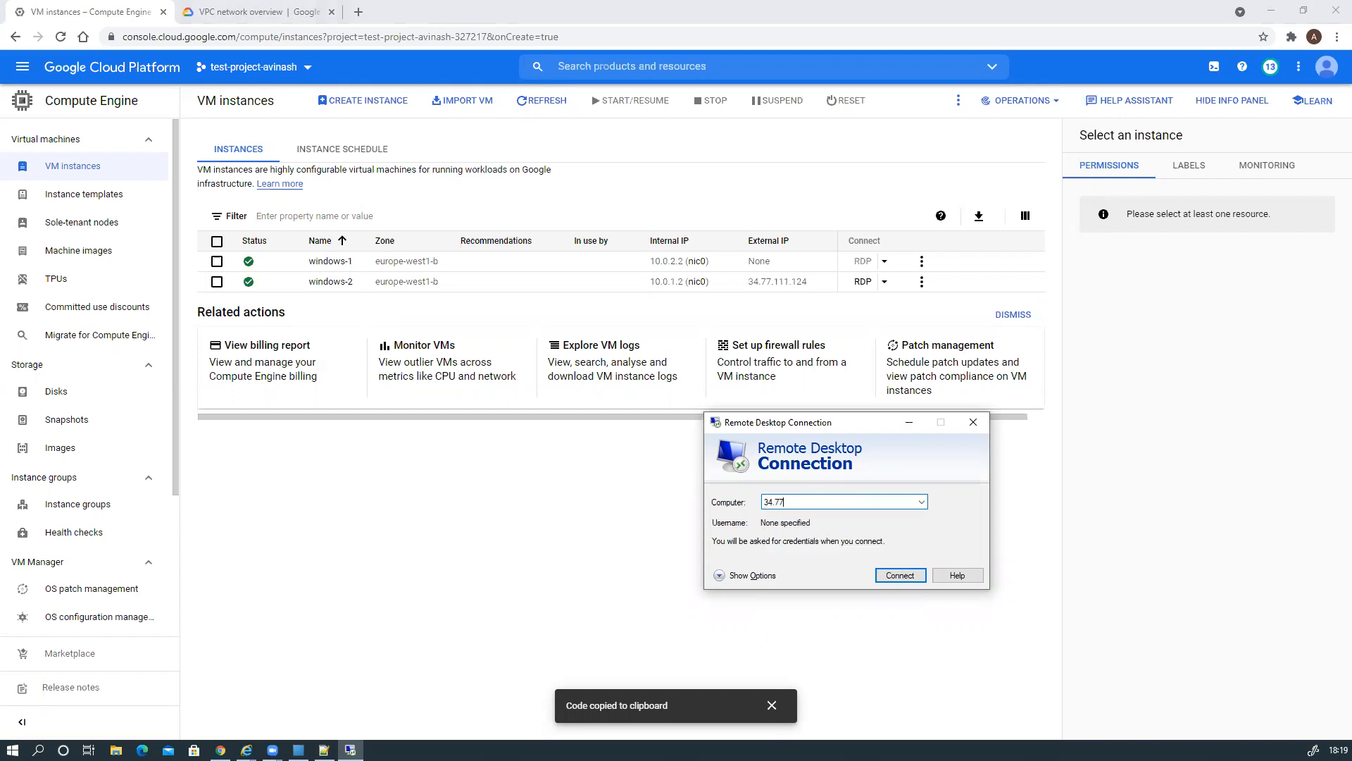
{"action": "type", "text": ".111.124"}
{"action": "left_click", "coordinate": [912, 572]}
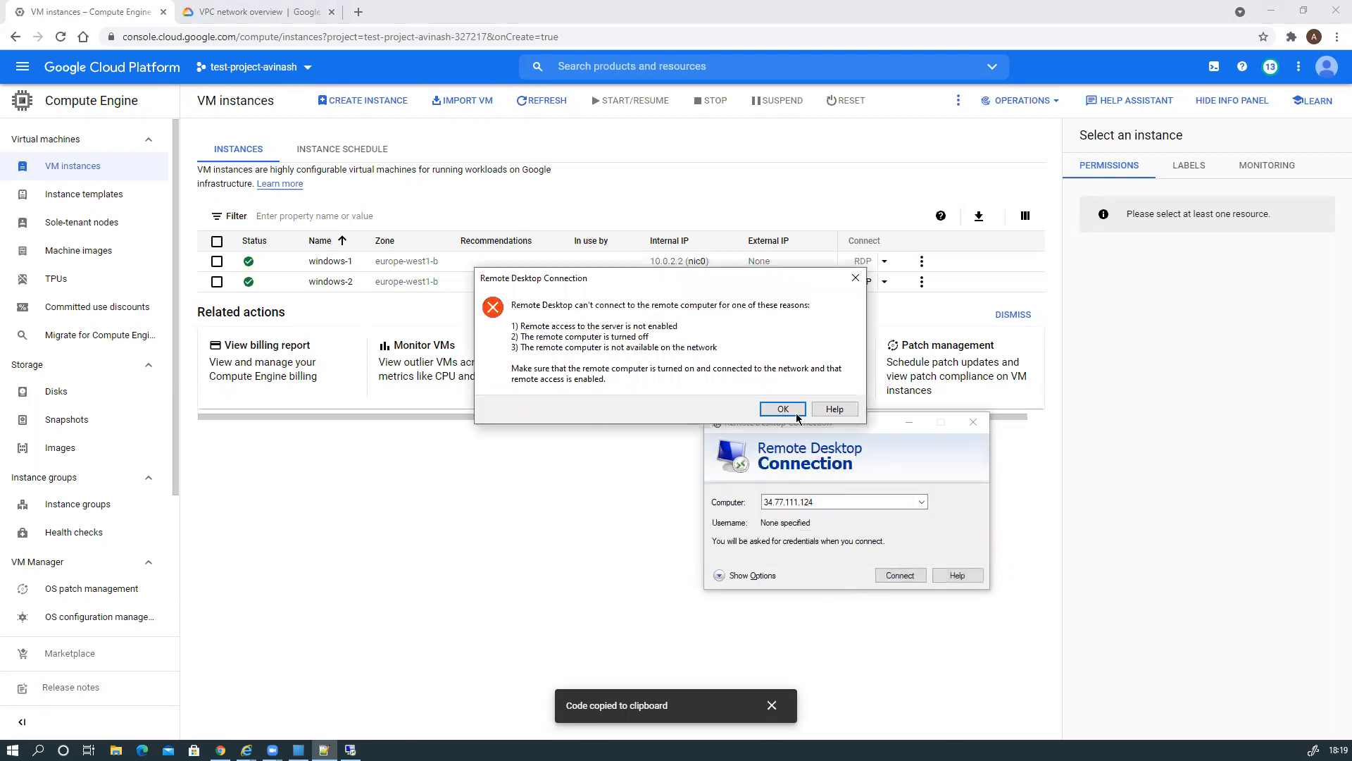
Retry the remote desktop connection to 34.77.111.124, dismiss the error and minimise the connection window.
{"action": "left_click", "coordinate": [782, 410]}
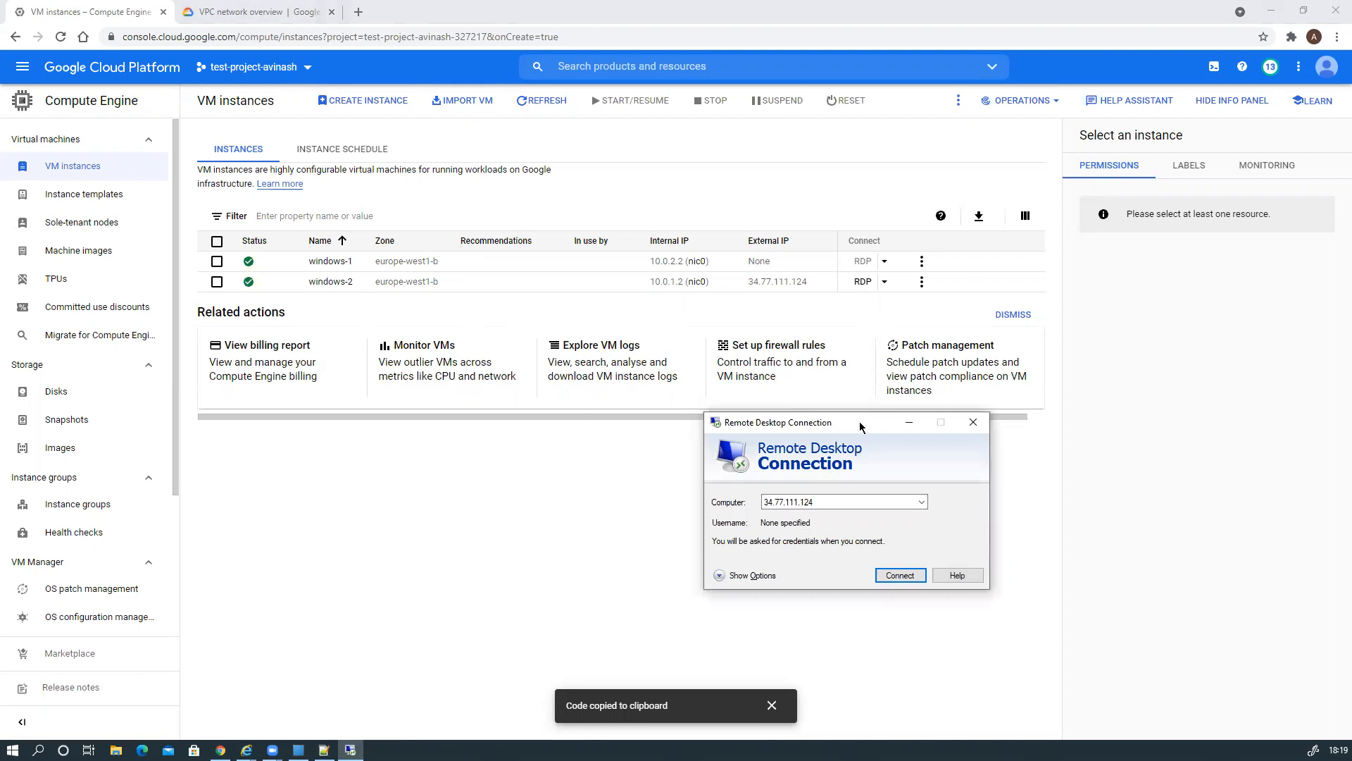
{"action": "left_click_drag", "start_coordinate": [858, 425], "coordinate": [620, 335]}
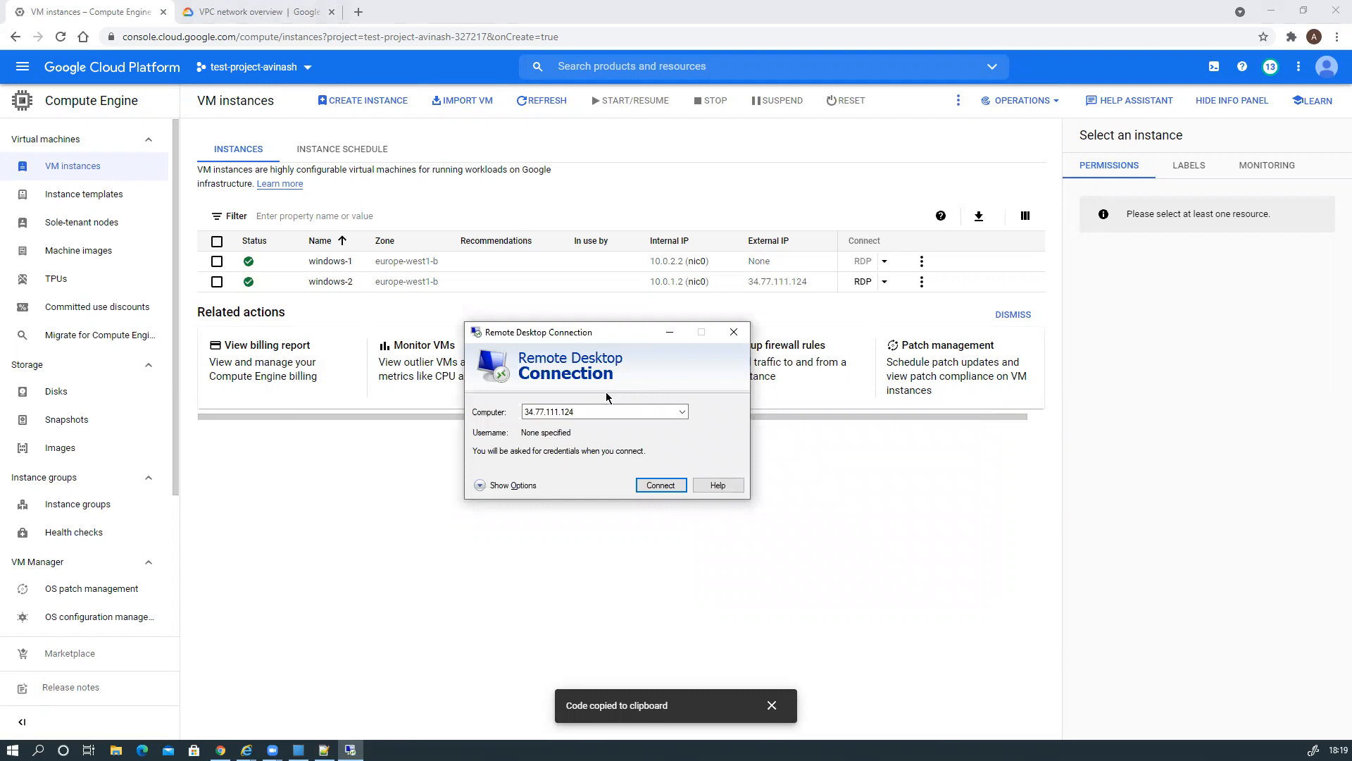
{"action": "left_click", "coordinate": [661, 485]}
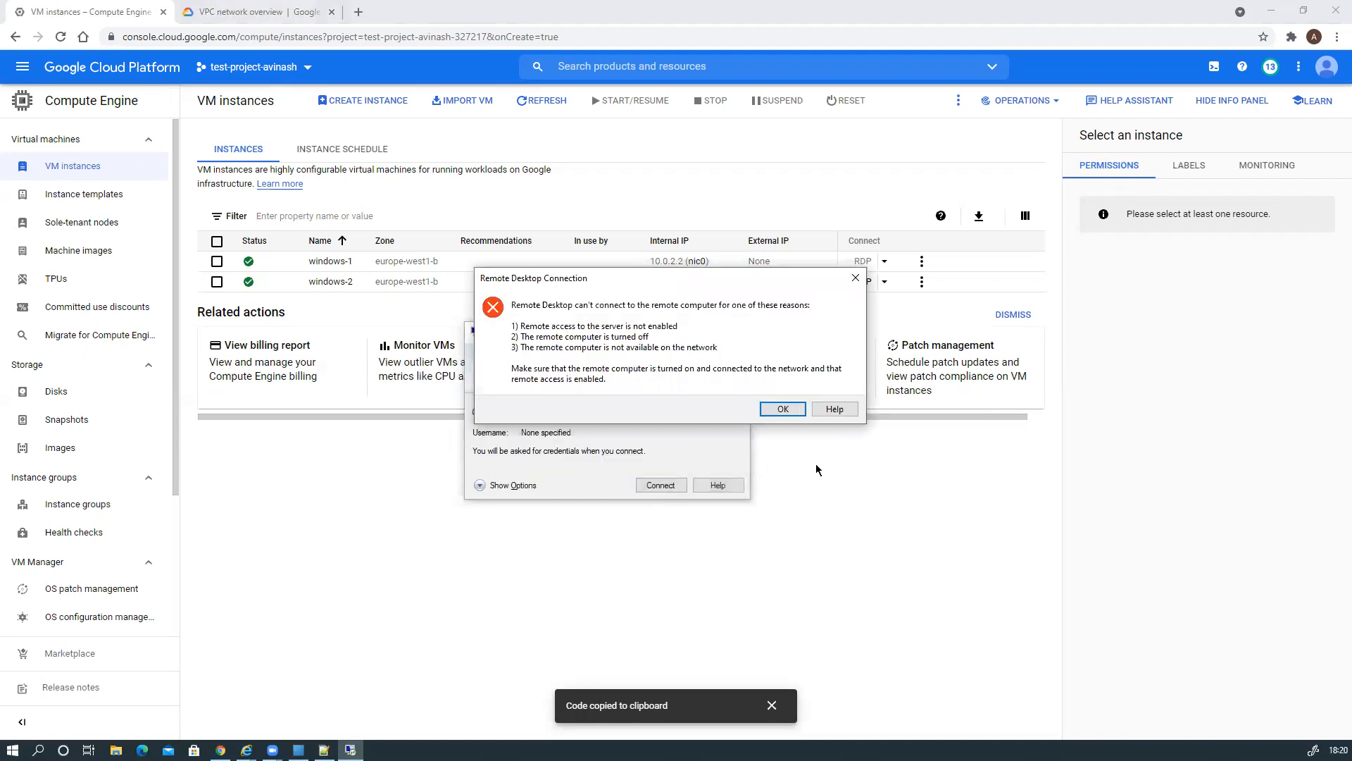
{"action": "left_click", "coordinate": [775, 410]}
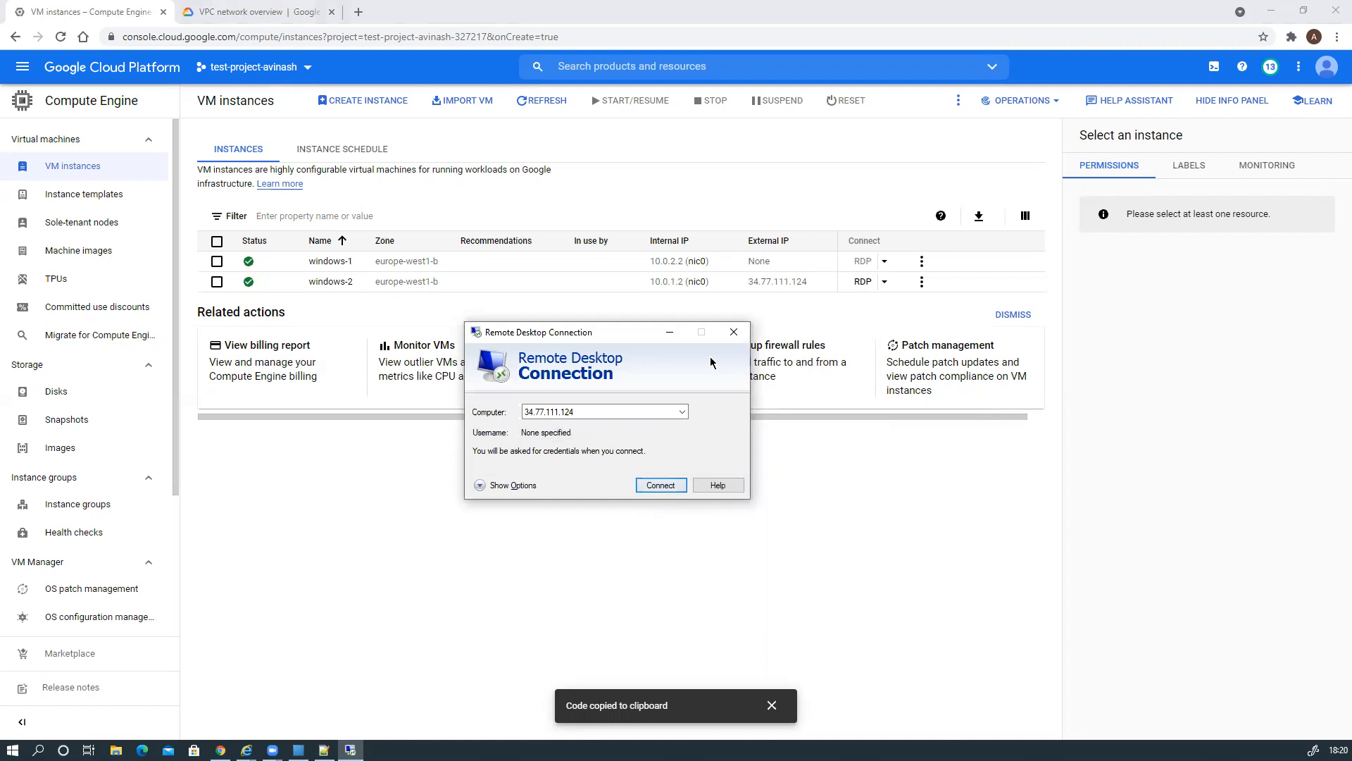
{"action": "left_click_drag", "start_coordinate": [642, 339], "coordinate": [648, 344]}
{"action": "left_click", "coordinate": [676, 337]}
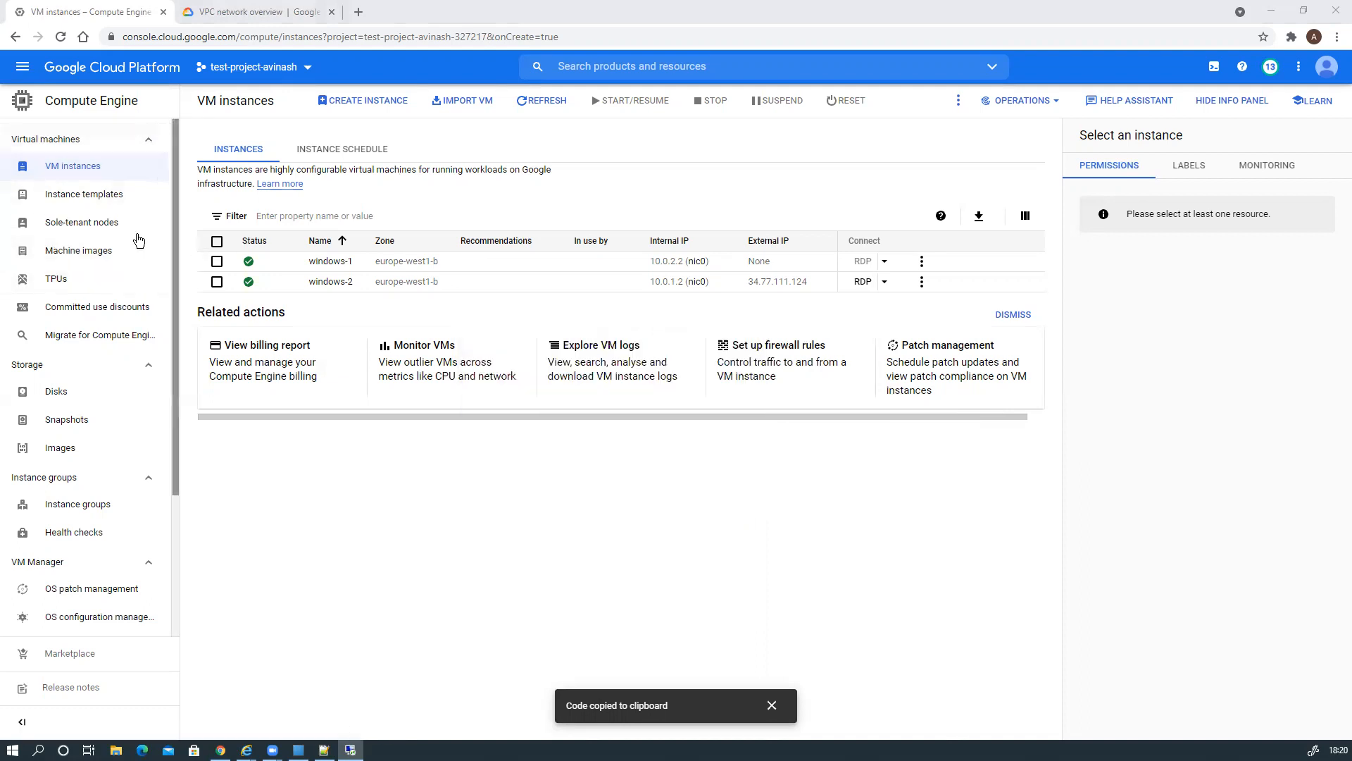
Open the VPC network page in a new browser tab and view the project's firewall rules.
{"action": "scroll", "coordinate": [109, 393], "scroll_direction": "down", "scroll_amount": 3}
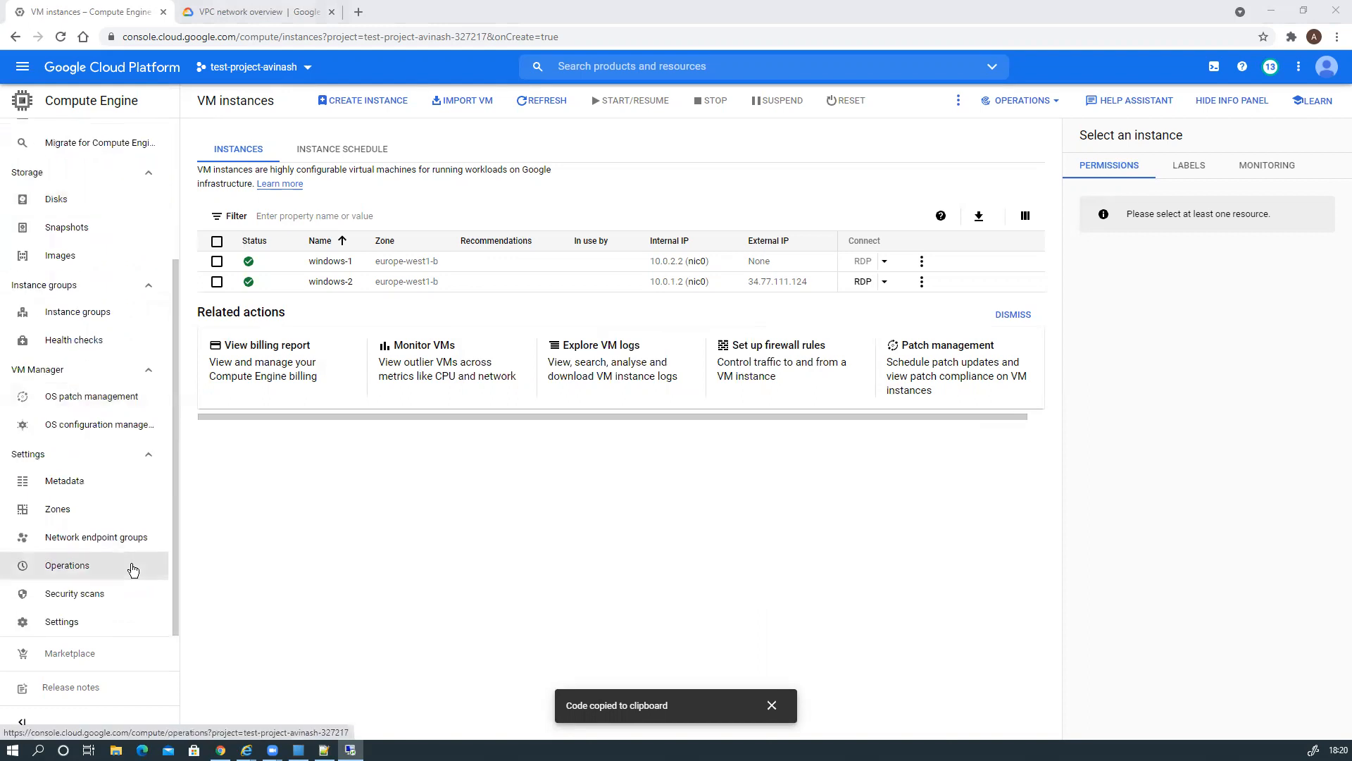
{"action": "scroll", "coordinate": [110, 493], "scroll_direction": "up", "scroll_amount": 3}
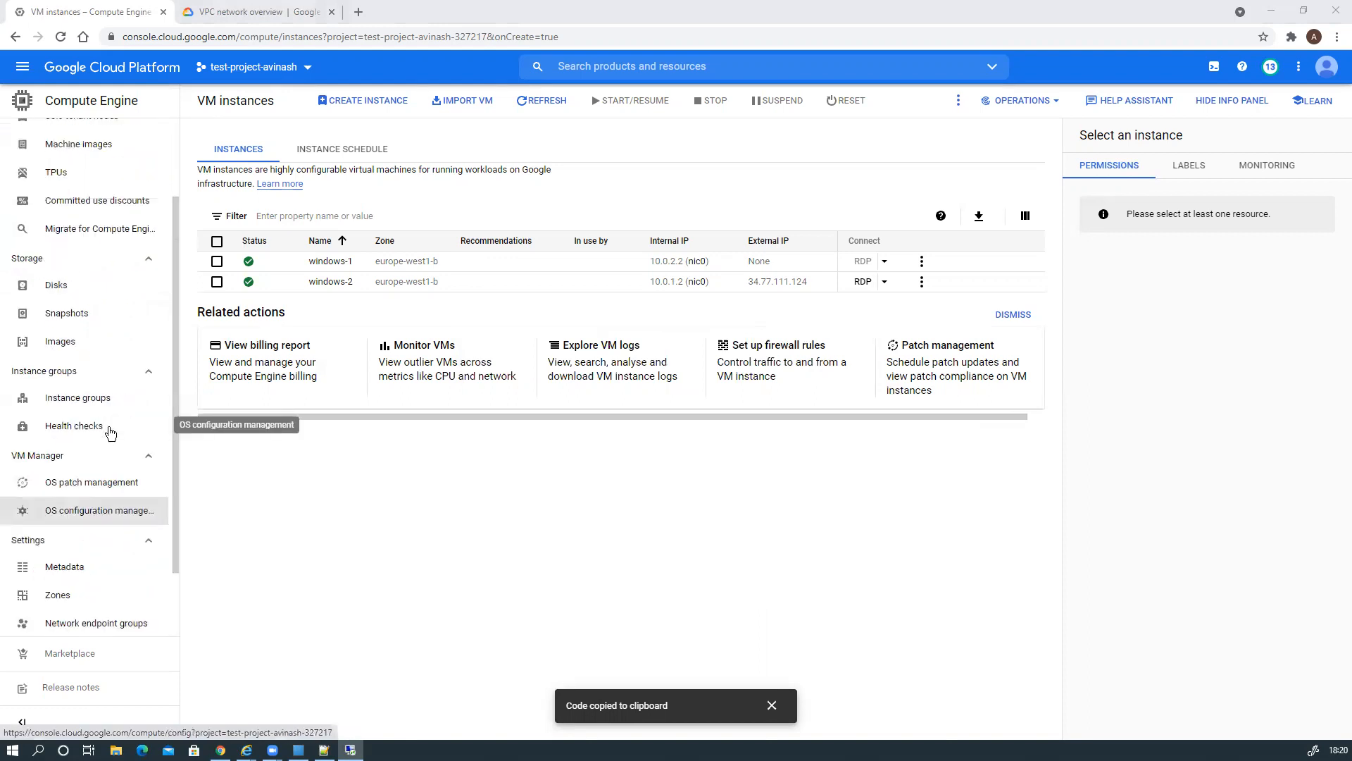
{"action": "left_click", "coordinate": [23, 69]}
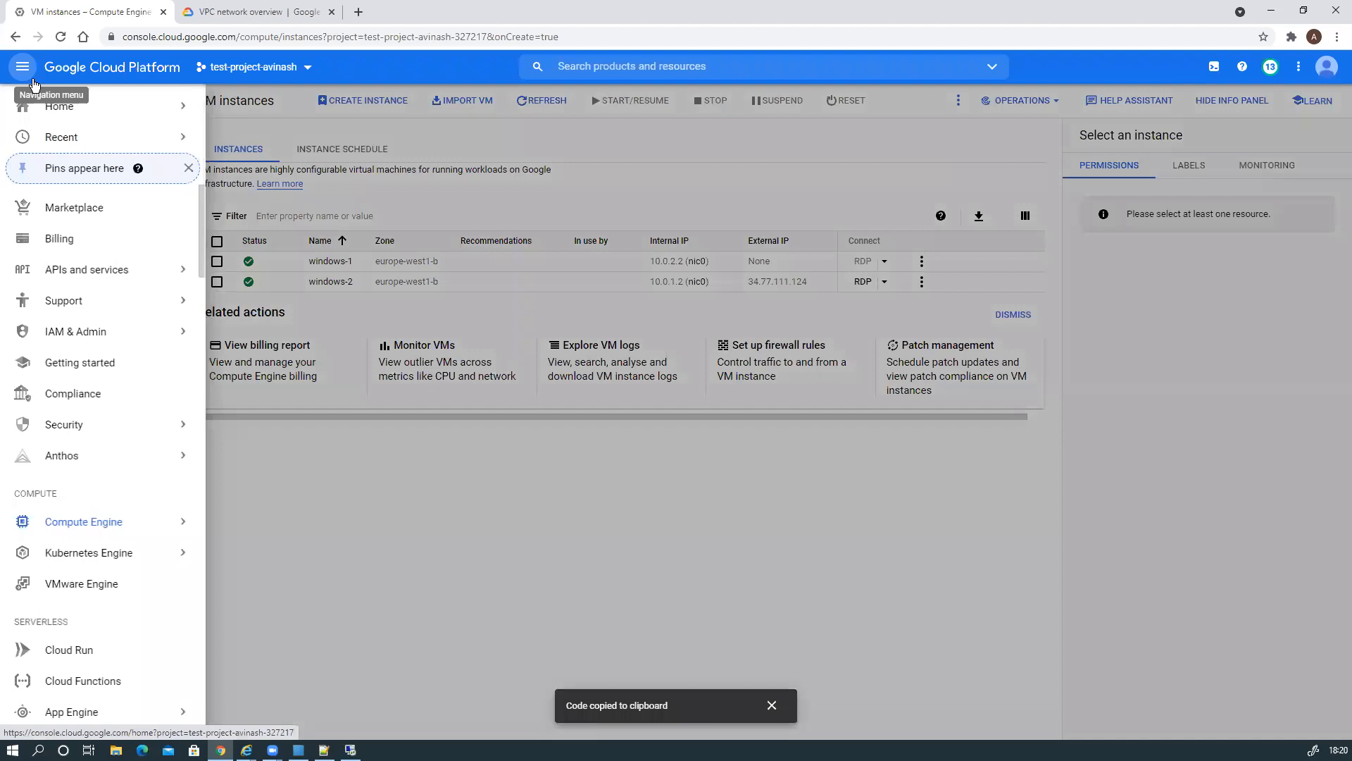
{"action": "scroll", "coordinate": [147, 503], "scroll_direction": "down", "scroll_amount": 8}
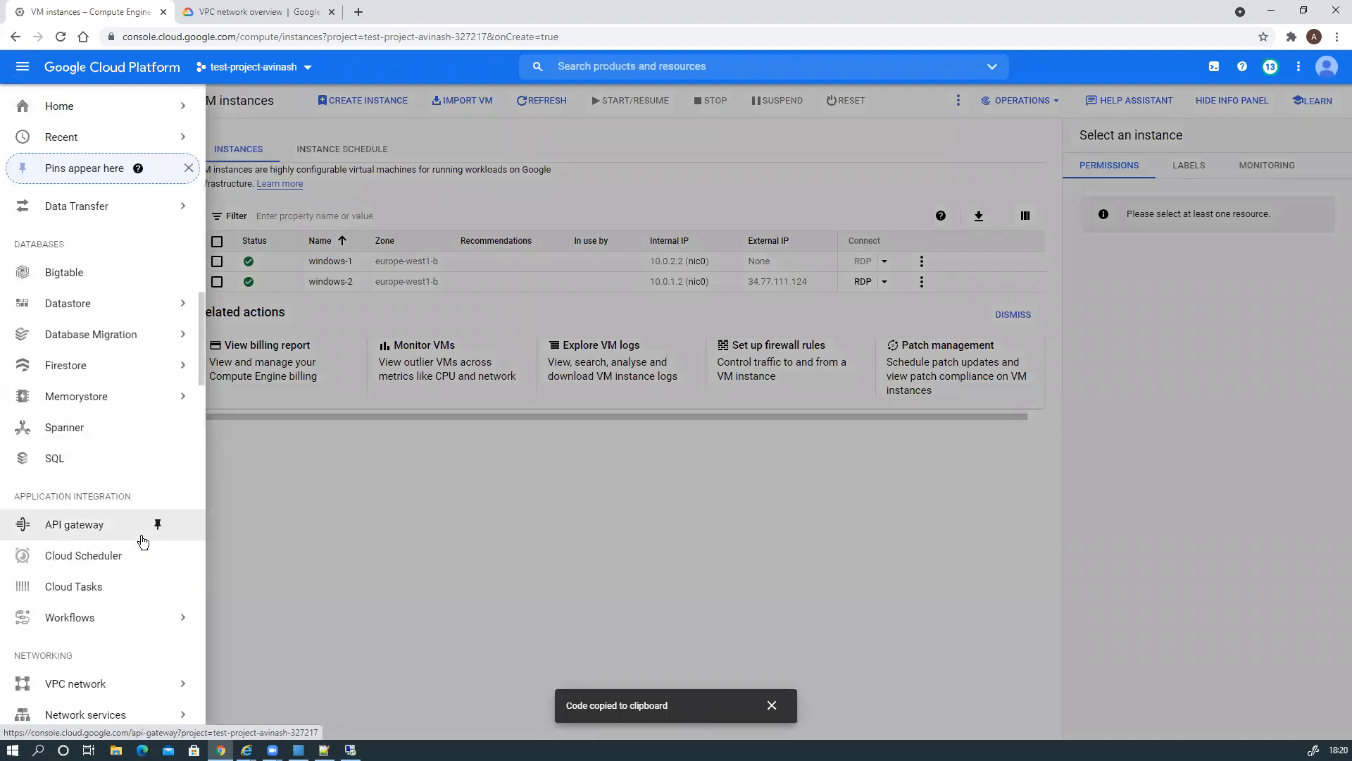
{"action": "scroll", "coordinate": [145, 529], "scroll_direction": "down", "scroll_amount": 3}
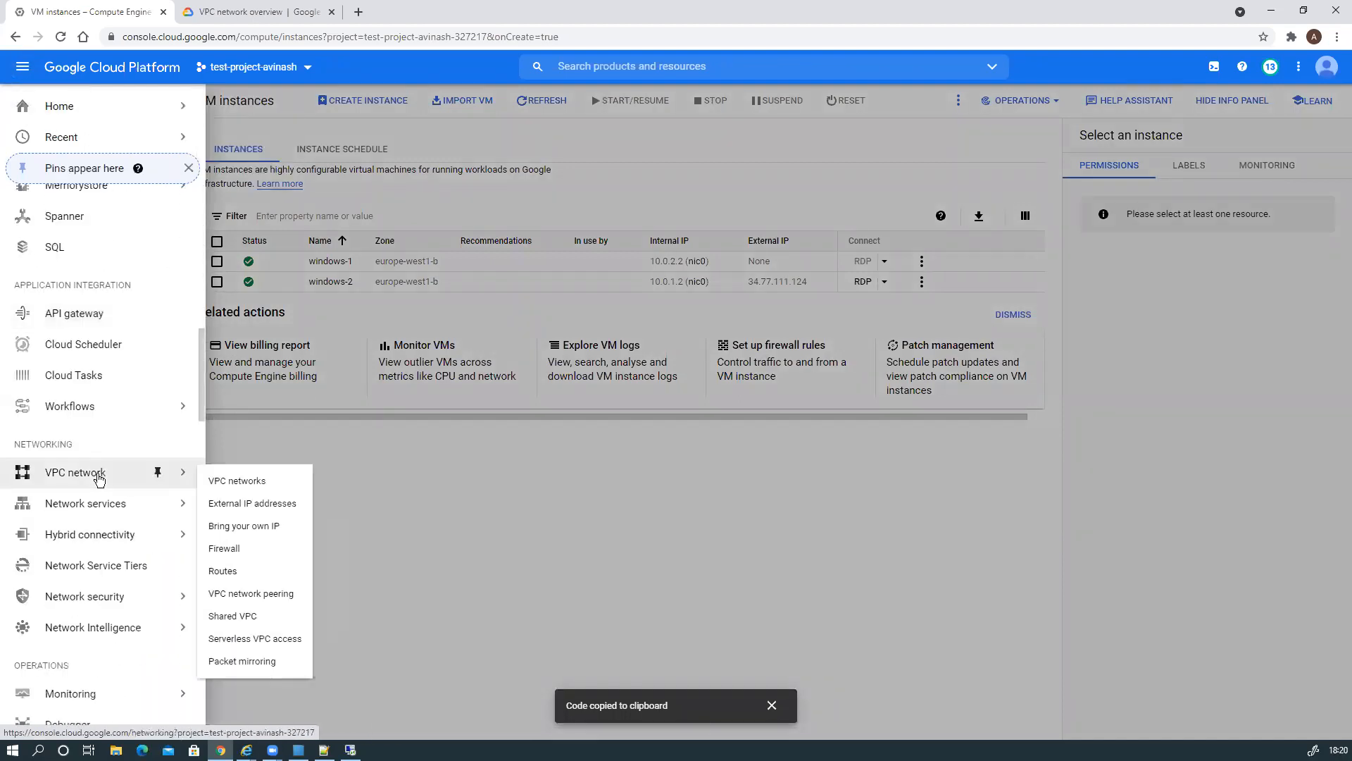
{"action": "right_click", "coordinate": [99, 479]}
{"action": "left_click", "coordinate": [145, 483]}
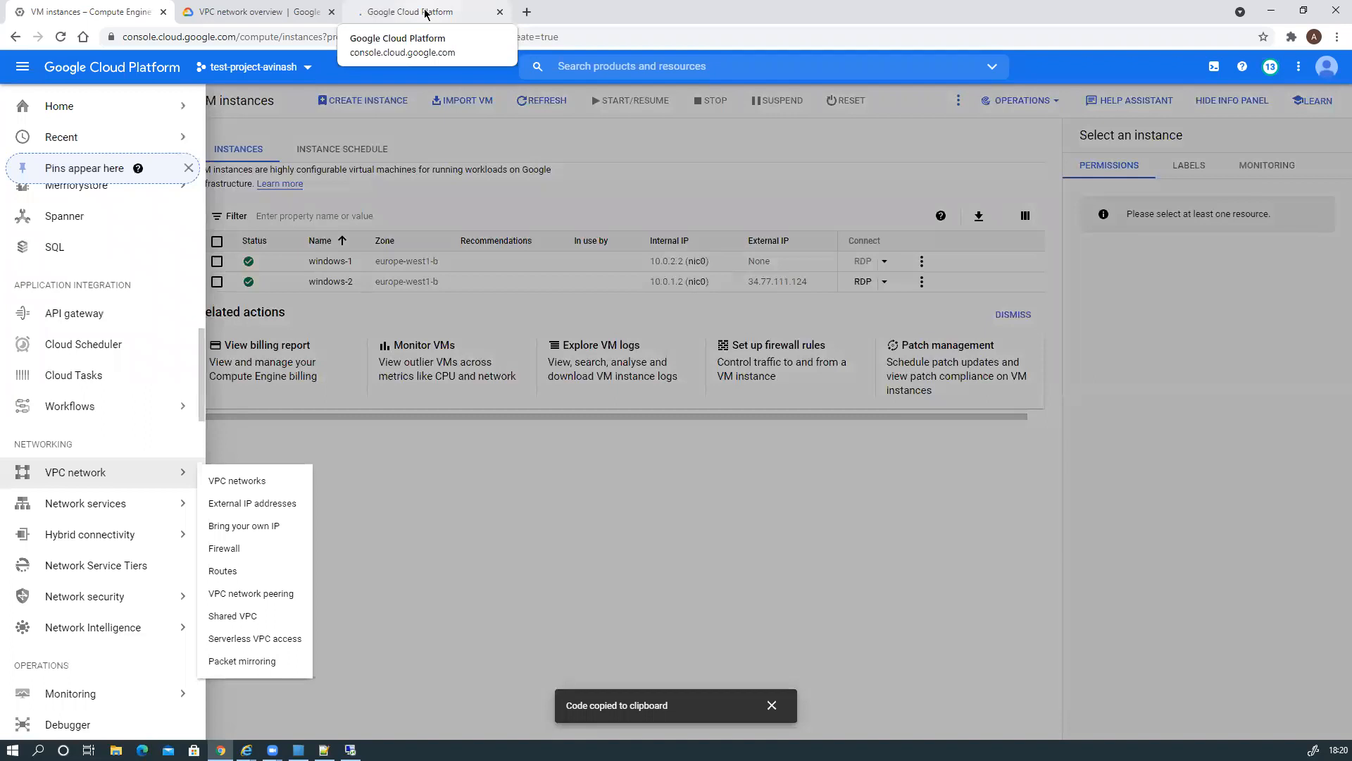
{"action": "left_click", "coordinate": [426, 12]}
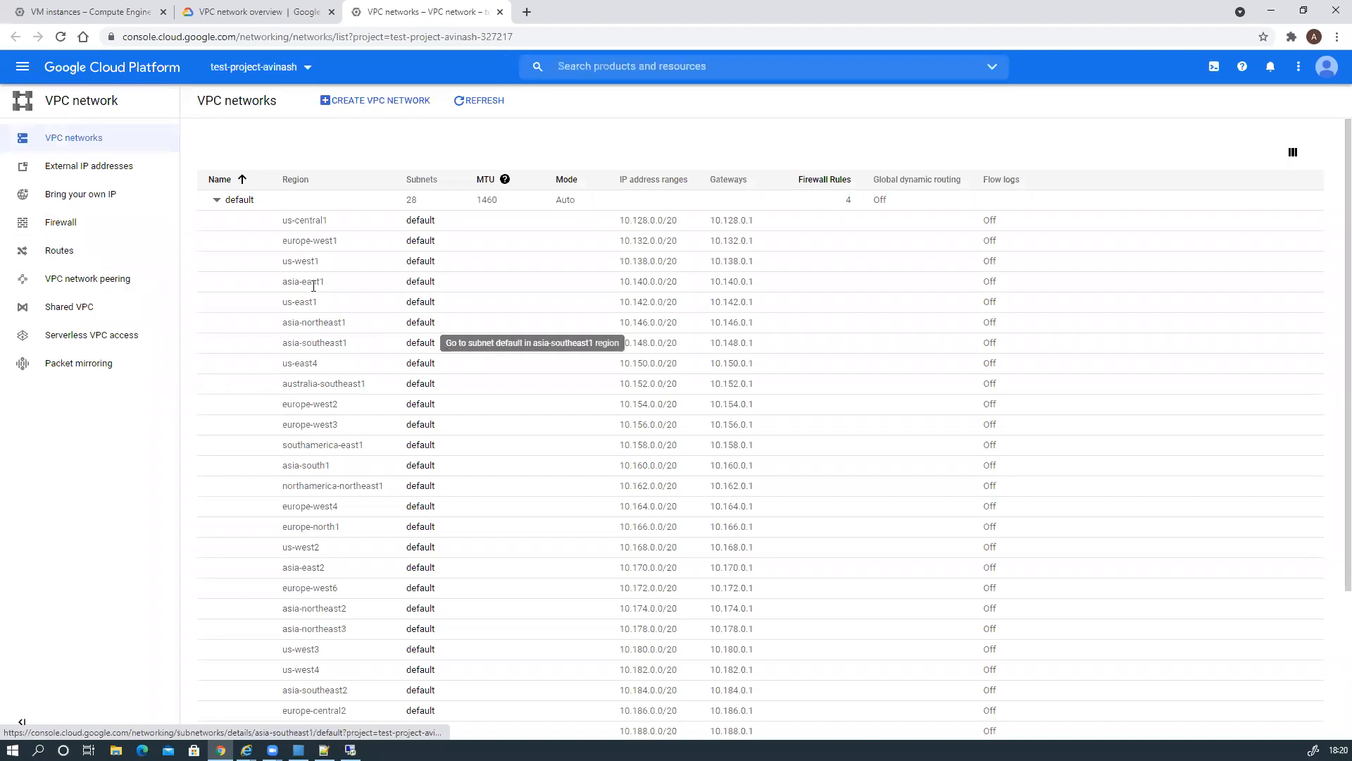
{"action": "left_click", "coordinate": [60, 222]}
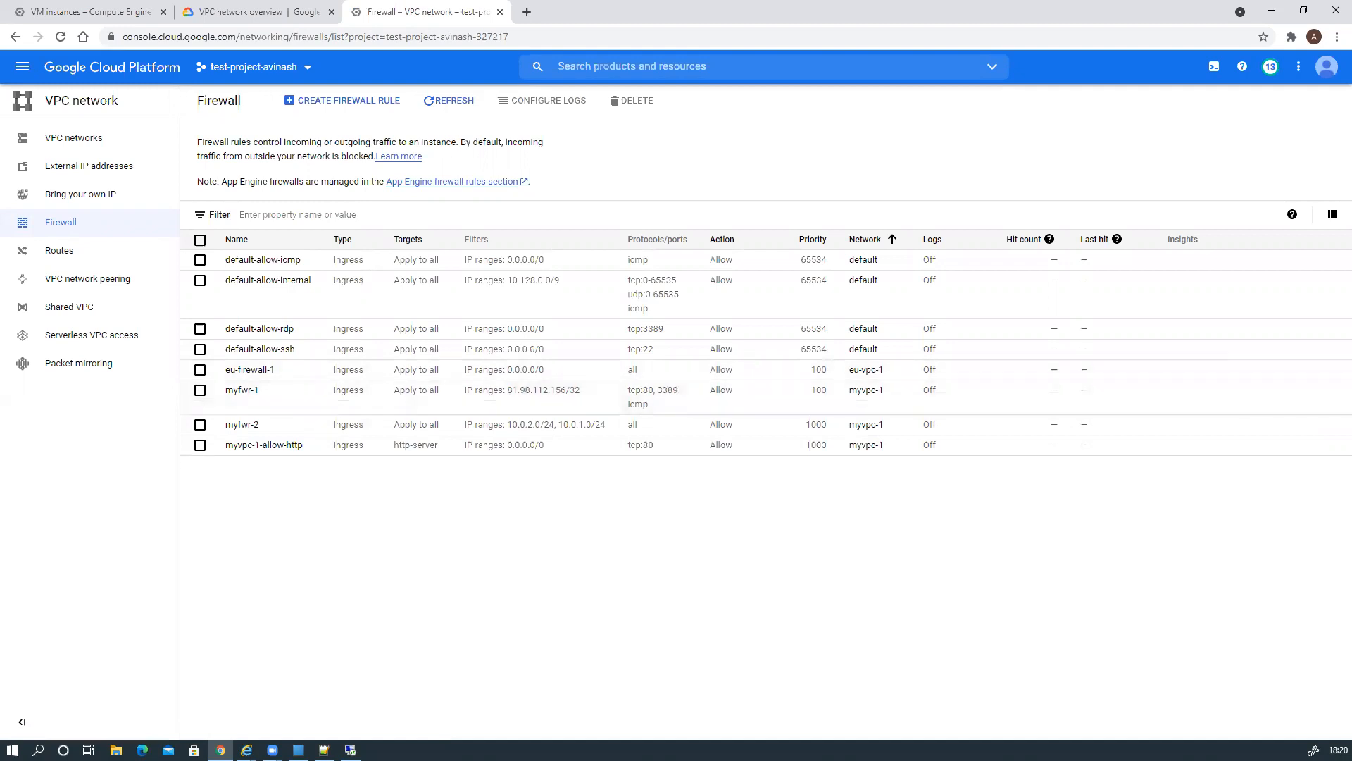
Return to the Remote Desktop credentials prompt for 34.77.111.124, choose a different account and enter the windows-2 username.
{"action": "key", "text": "alt+Tab"}
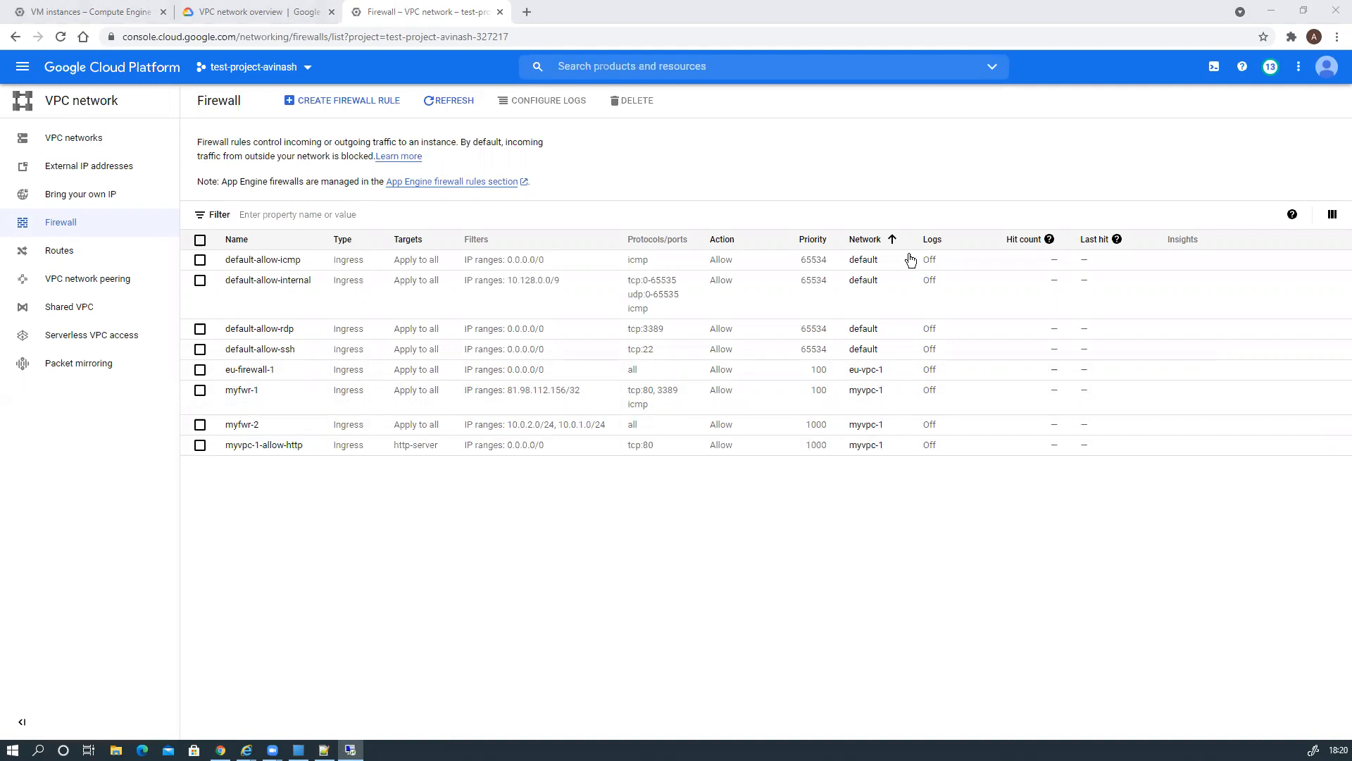
{"action": "left_click", "coordinate": [96, 9]}
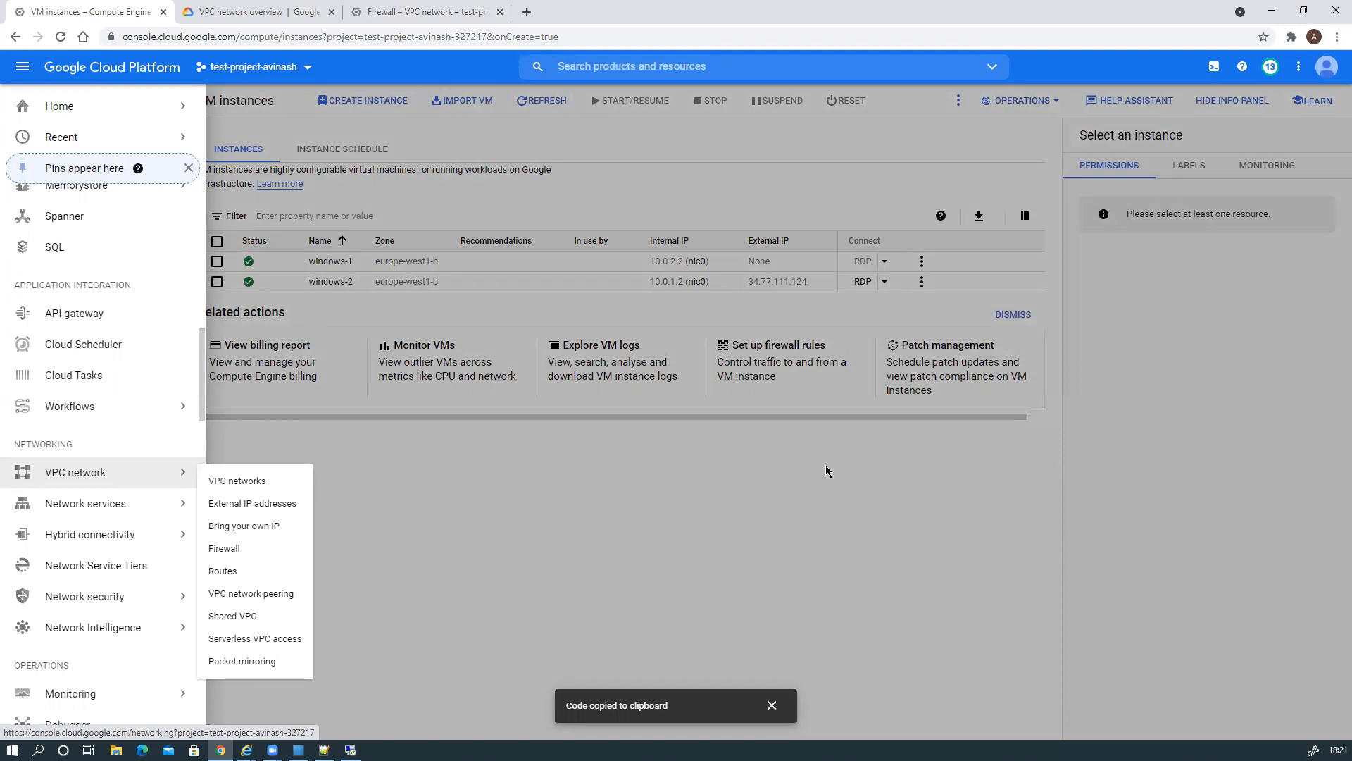
{"action": "key", "text": "alt+Tab"}
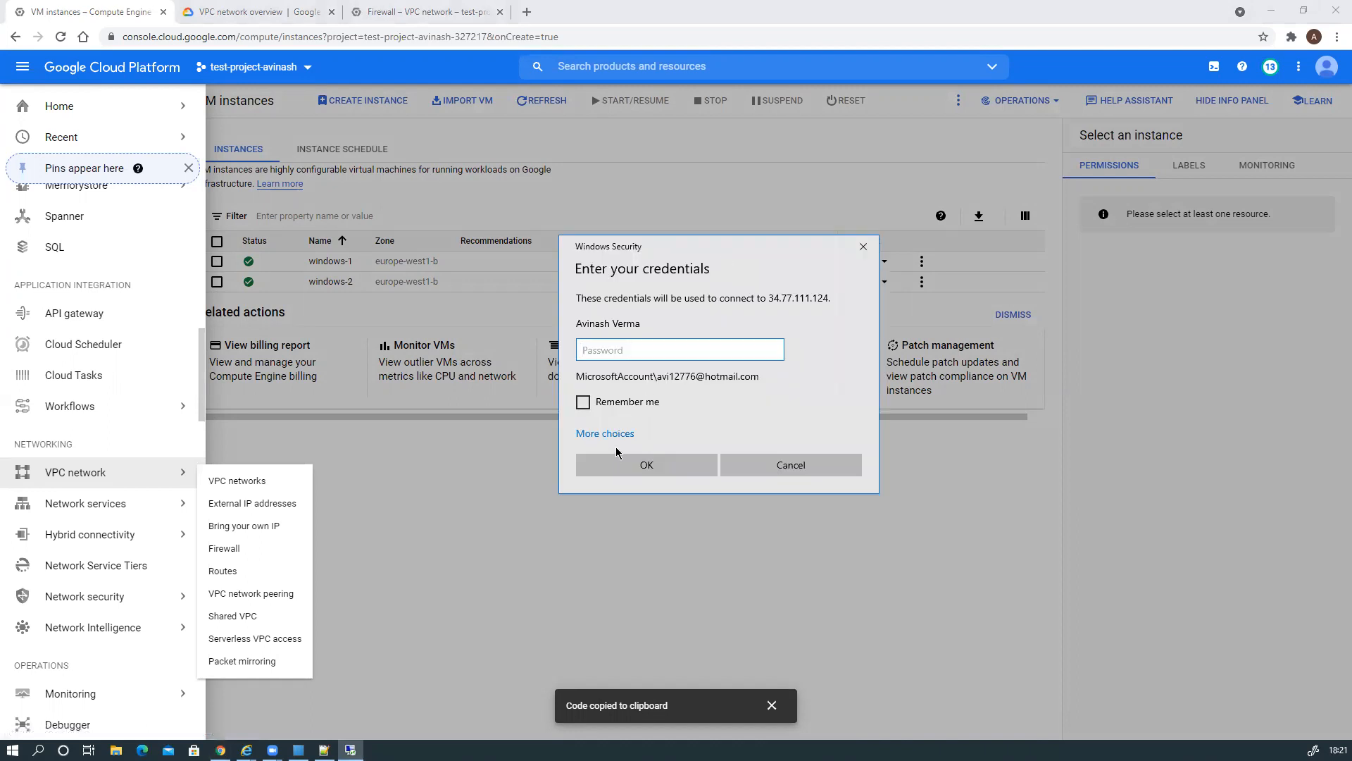
{"action": "left_click", "coordinate": [618, 440]}
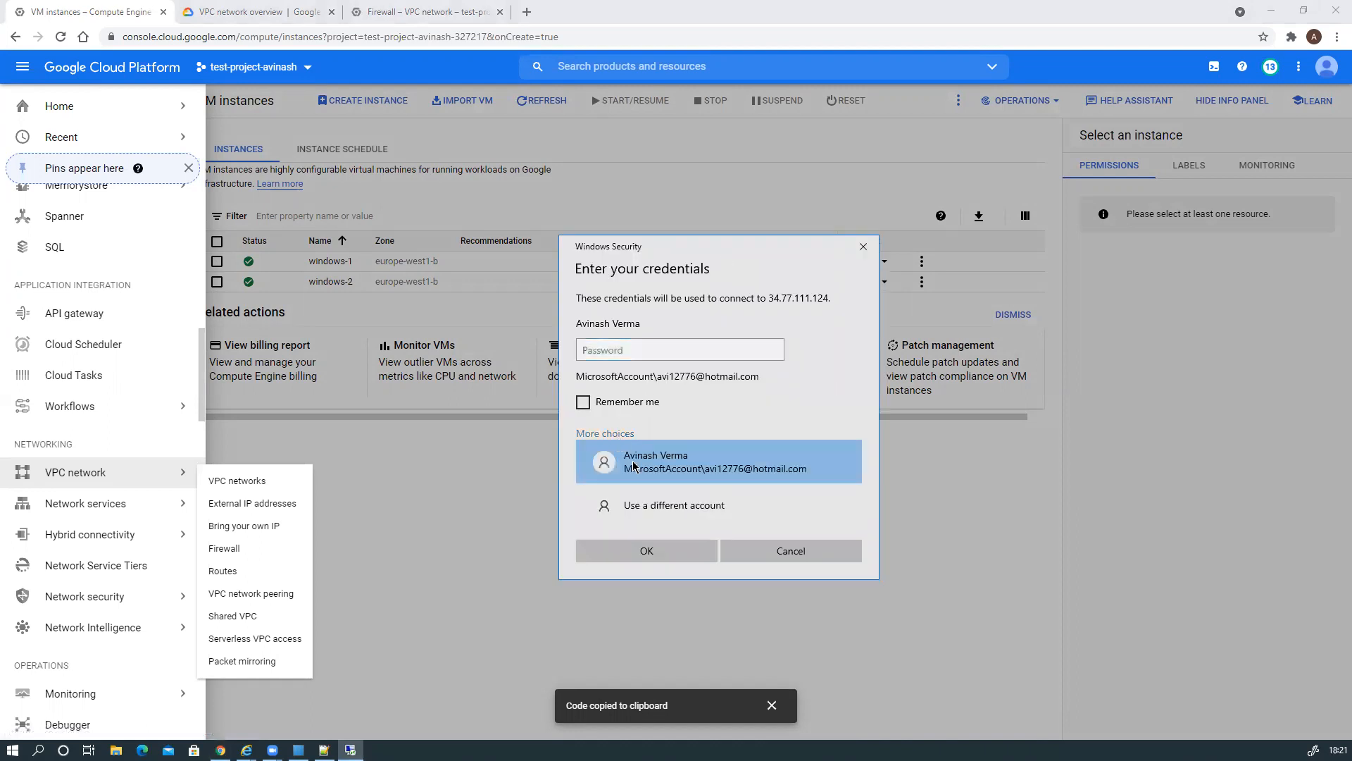
{"action": "left_click", "coordinate": [644, 510]}
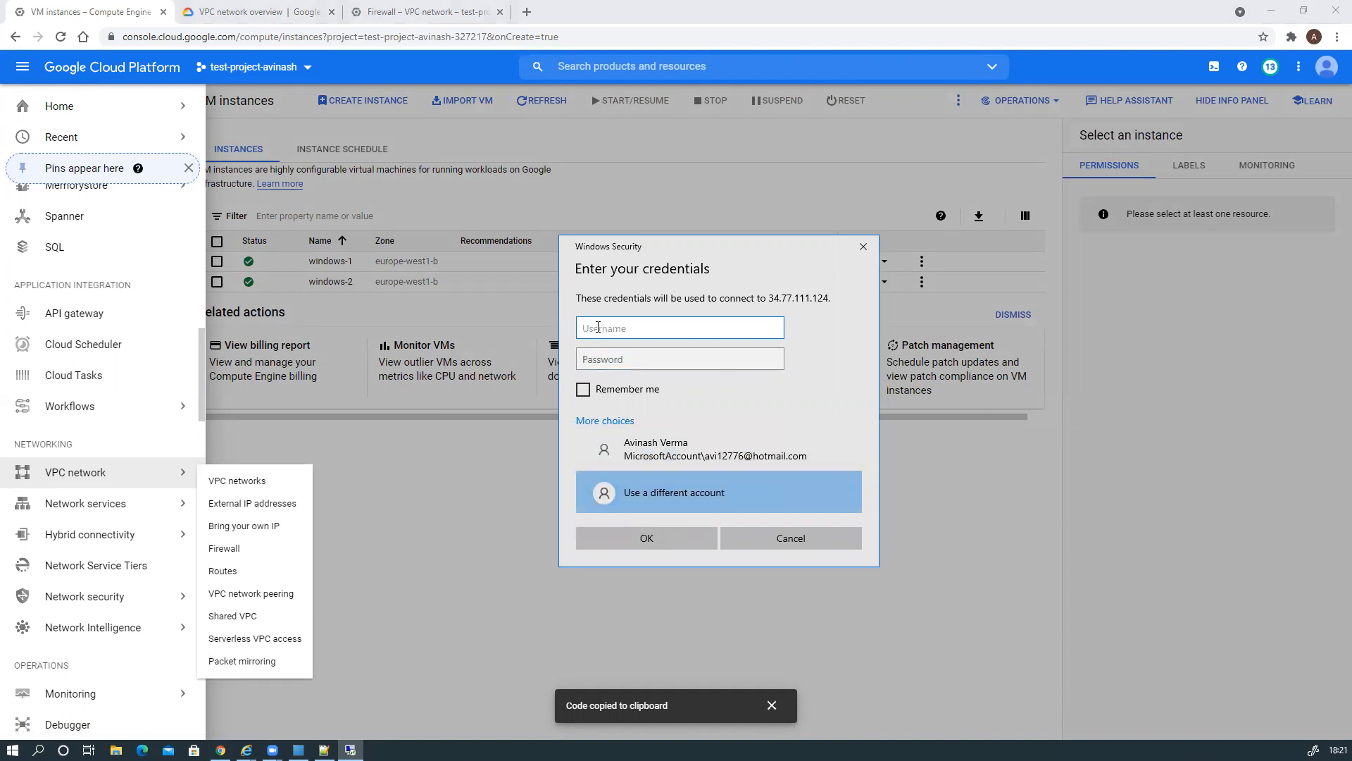
{"action": "type", "text": "avi12776"}
{"action": "key", "text": "Tab"}
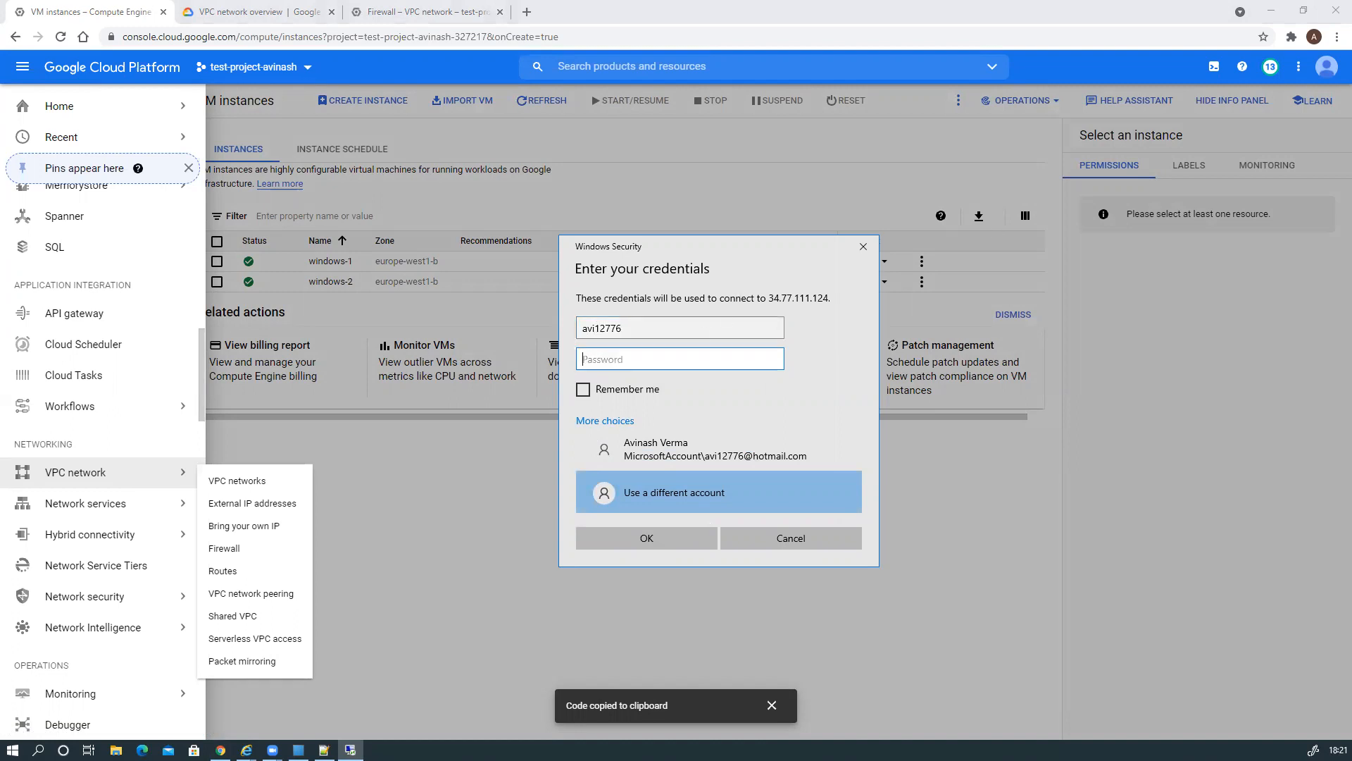
Paste the windows-2 account password, sign in to the remote desktop, and enlarge and reposition the session window.
{"action": "key", "text": "alt+Tab"}
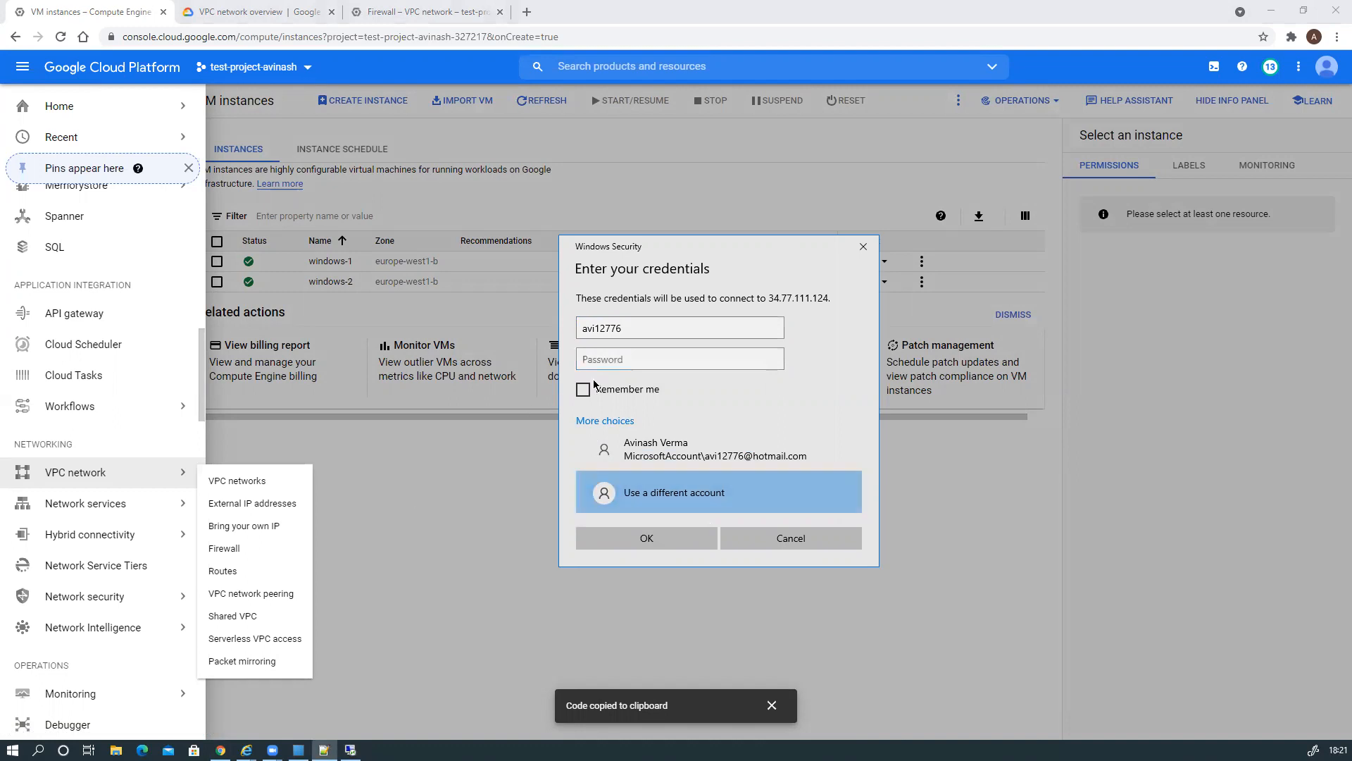
{"action": "left_click", "coordinate": [618, 361]}
{"action": "key", "text": "ctrl+v"}
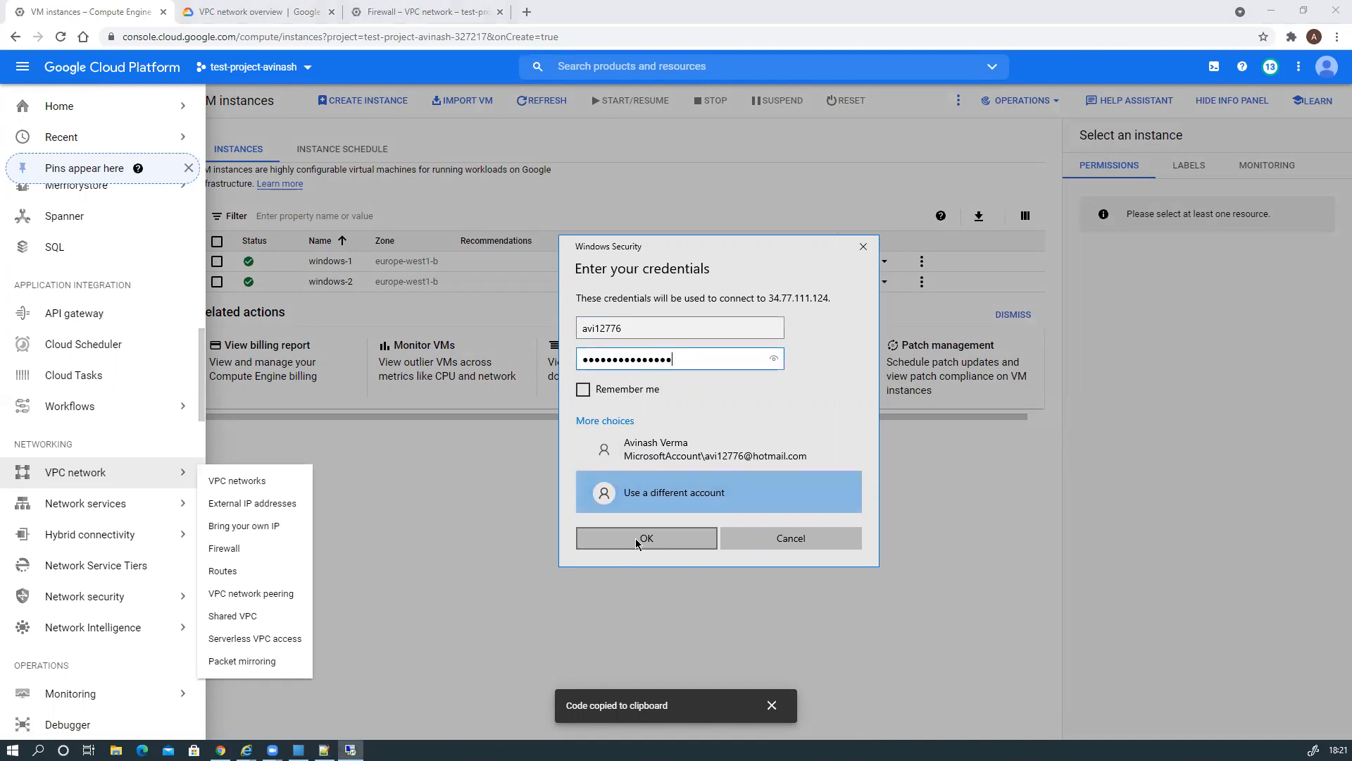
{"action": "left_click", "coordinate": [637, 542]}
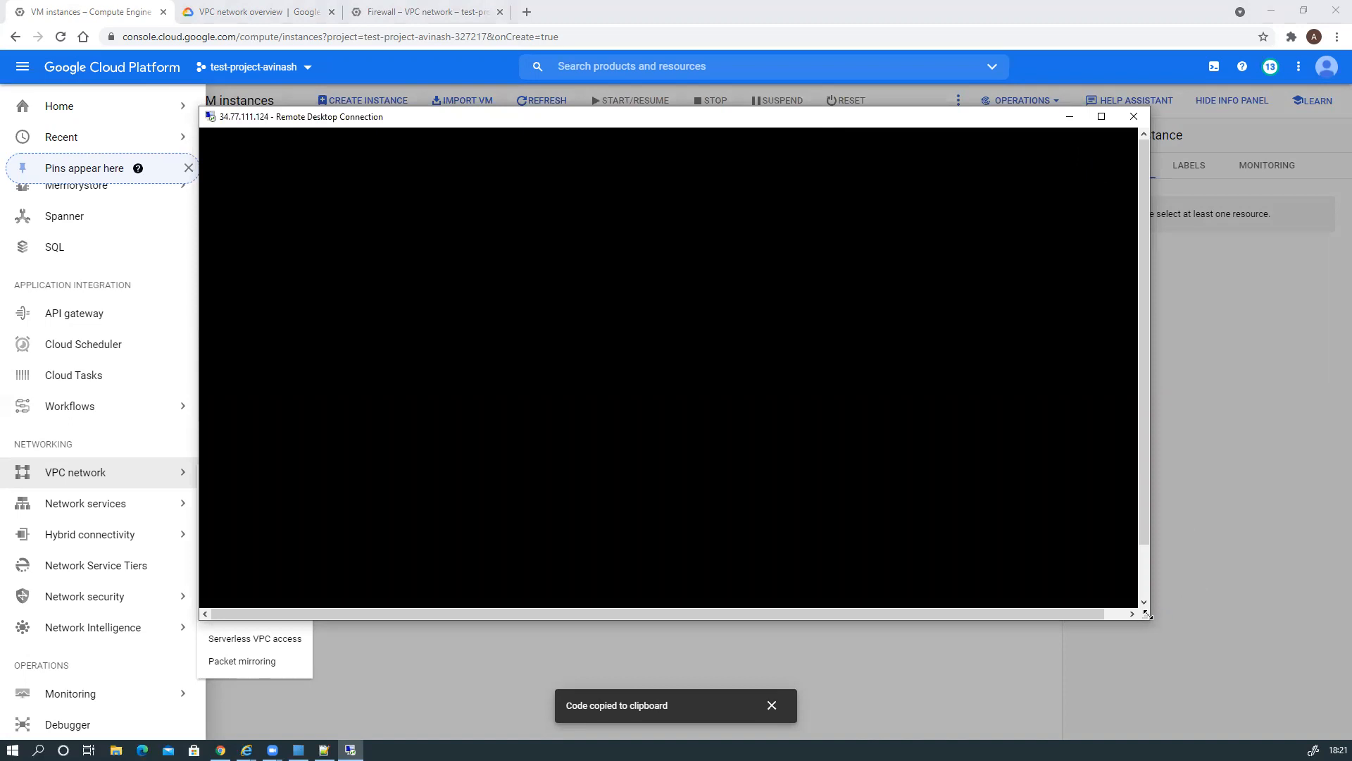
{"action": "left_click_drag", "start_coordinate": [1147, 615], "coordinate": [1299, 696]}
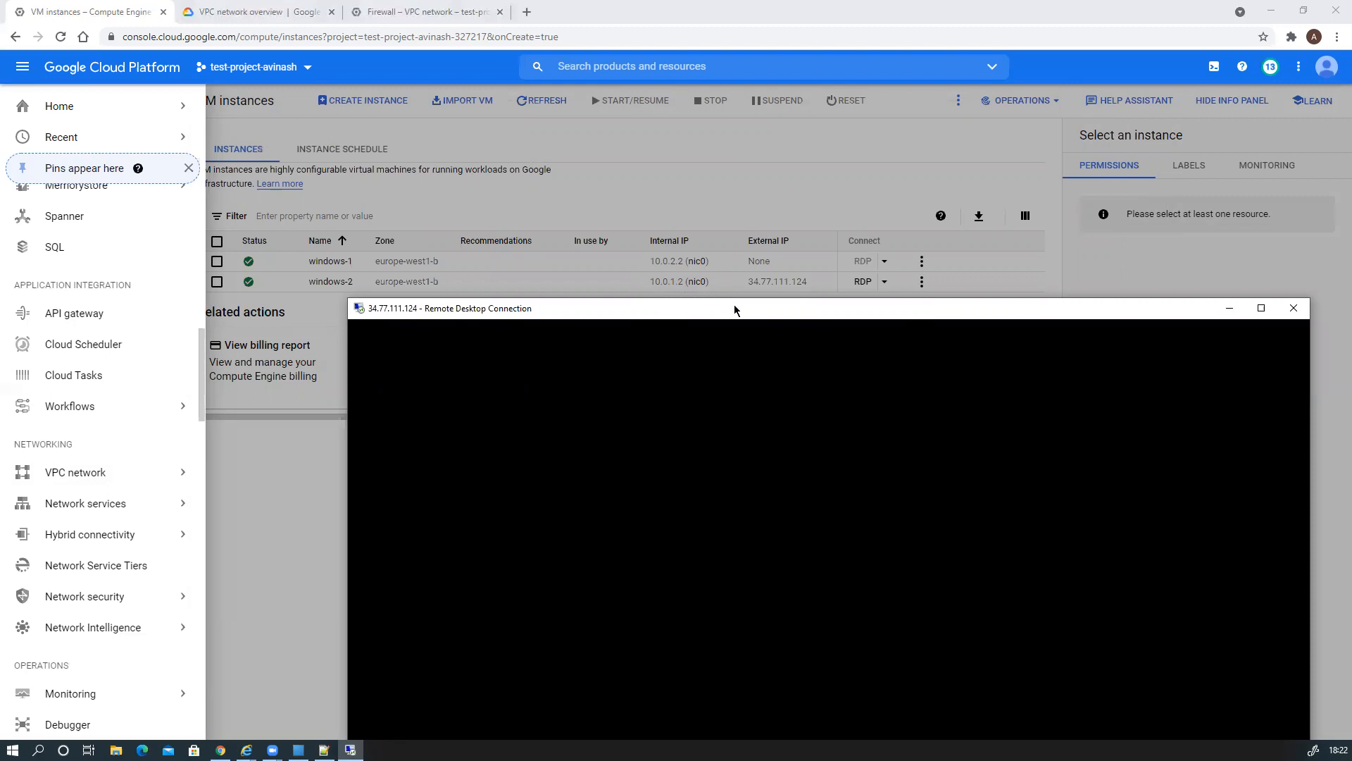
{"action": "left_click_drag", "start_coordinate": [756, 313], "coordinate": [697, 144]}
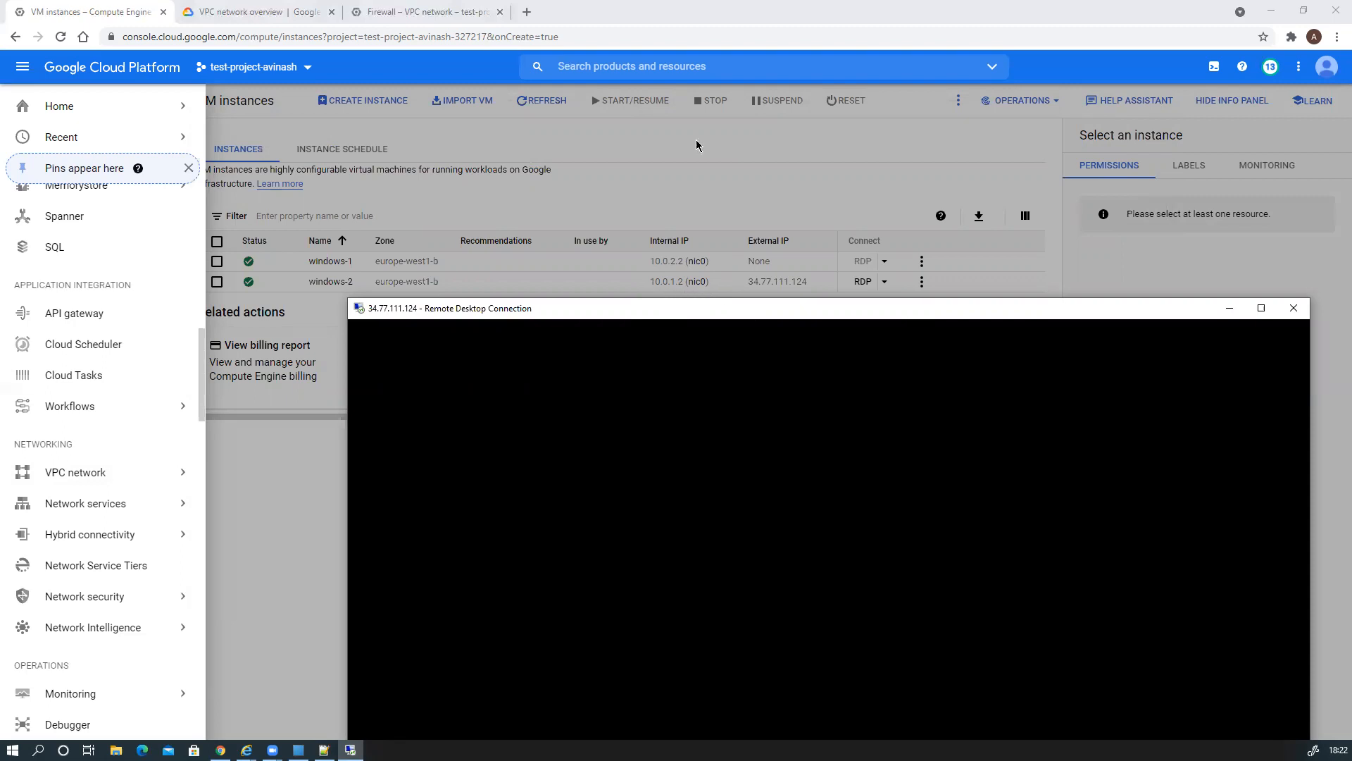
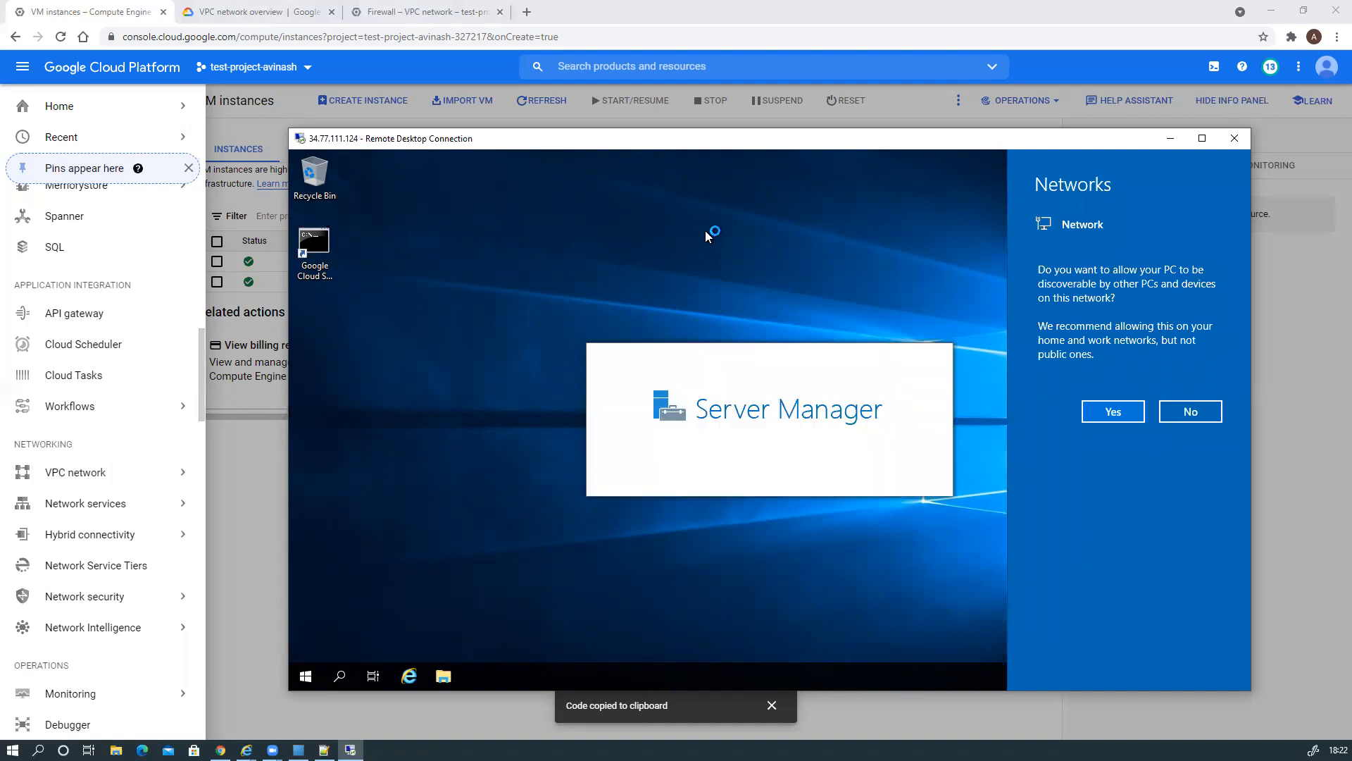
Allow windows-2 to be discoverable on the network, reposition the session window and dismiss the Windows Admin Center notice.
{"action": "left_click", "coordinate": [1115, 415]}
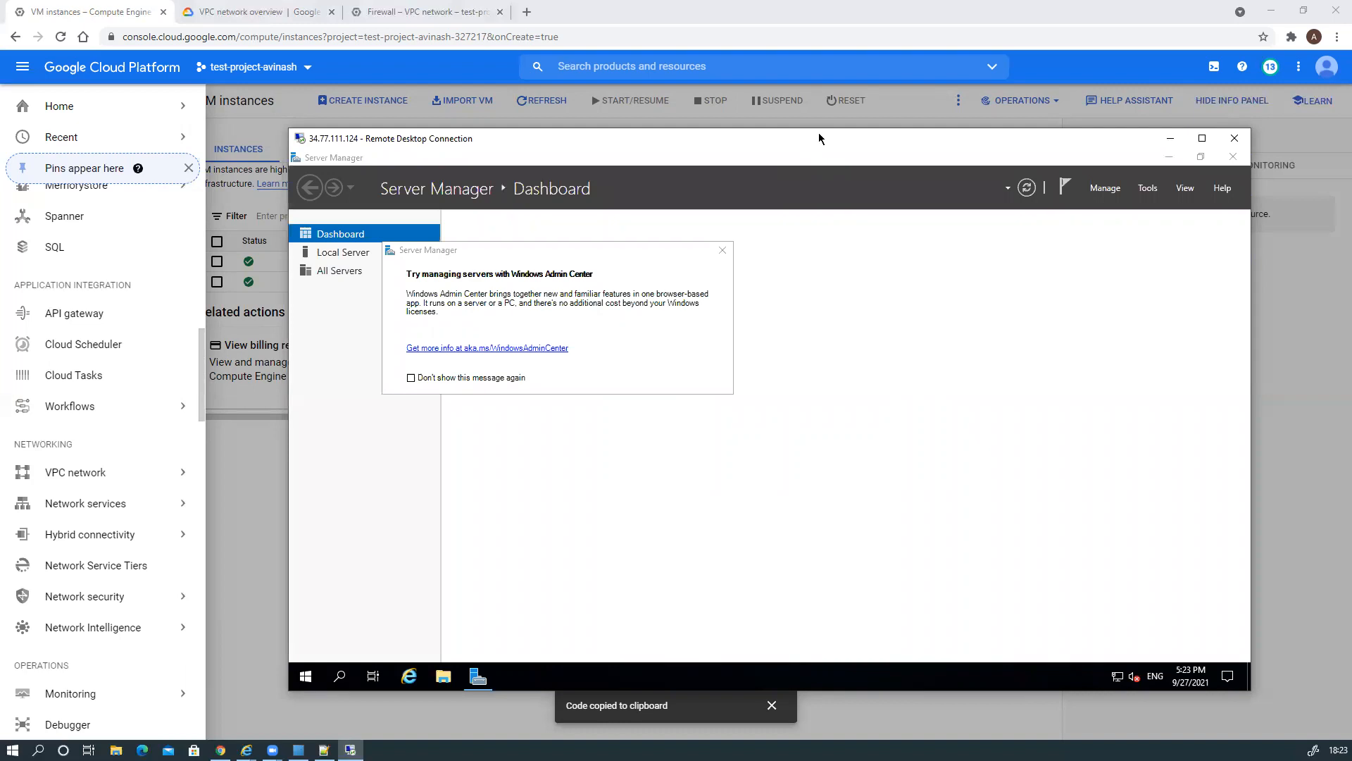
{"action": "left_click_drag", "start_coordinate": [818, 138], "coordinate": [795, 319]}
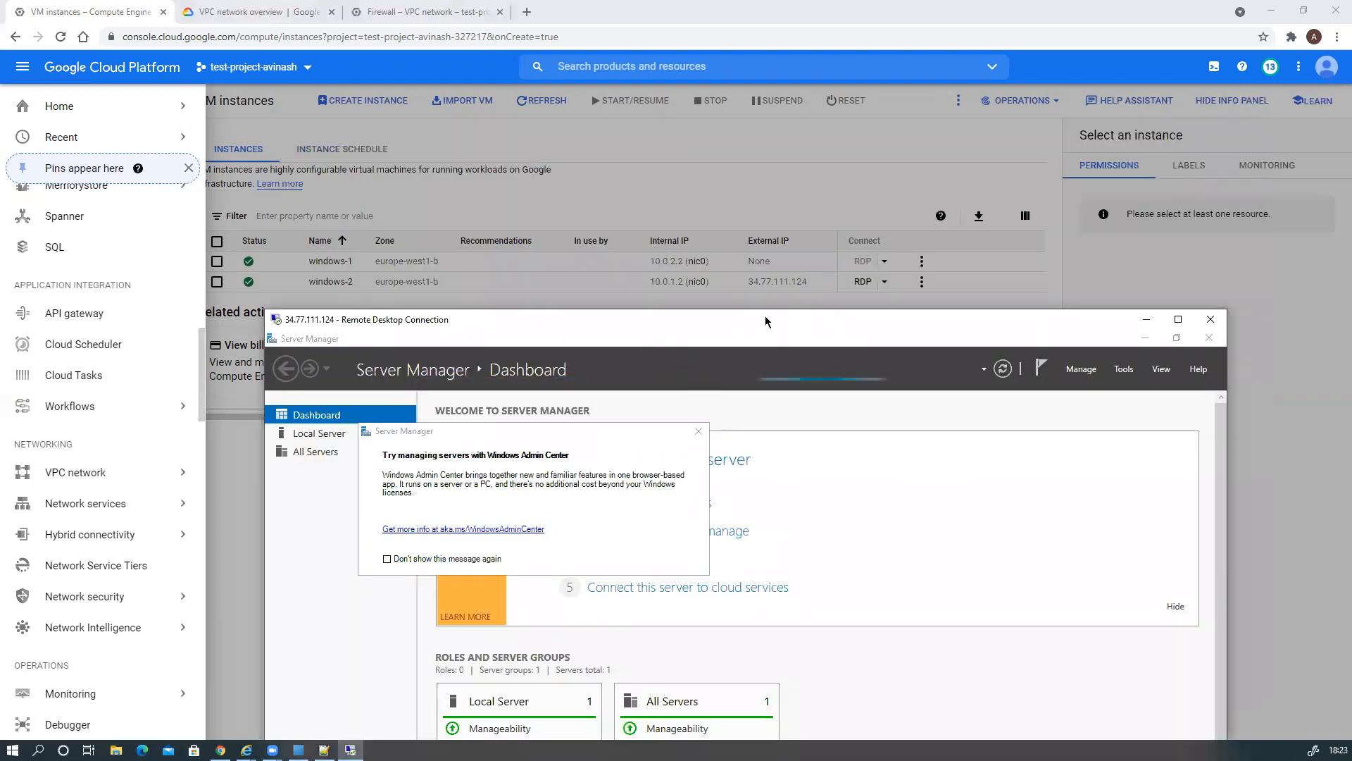
{"action": "left_click_drag", "start_coordinate": [765, 320], "coordinate": [740, 143]}
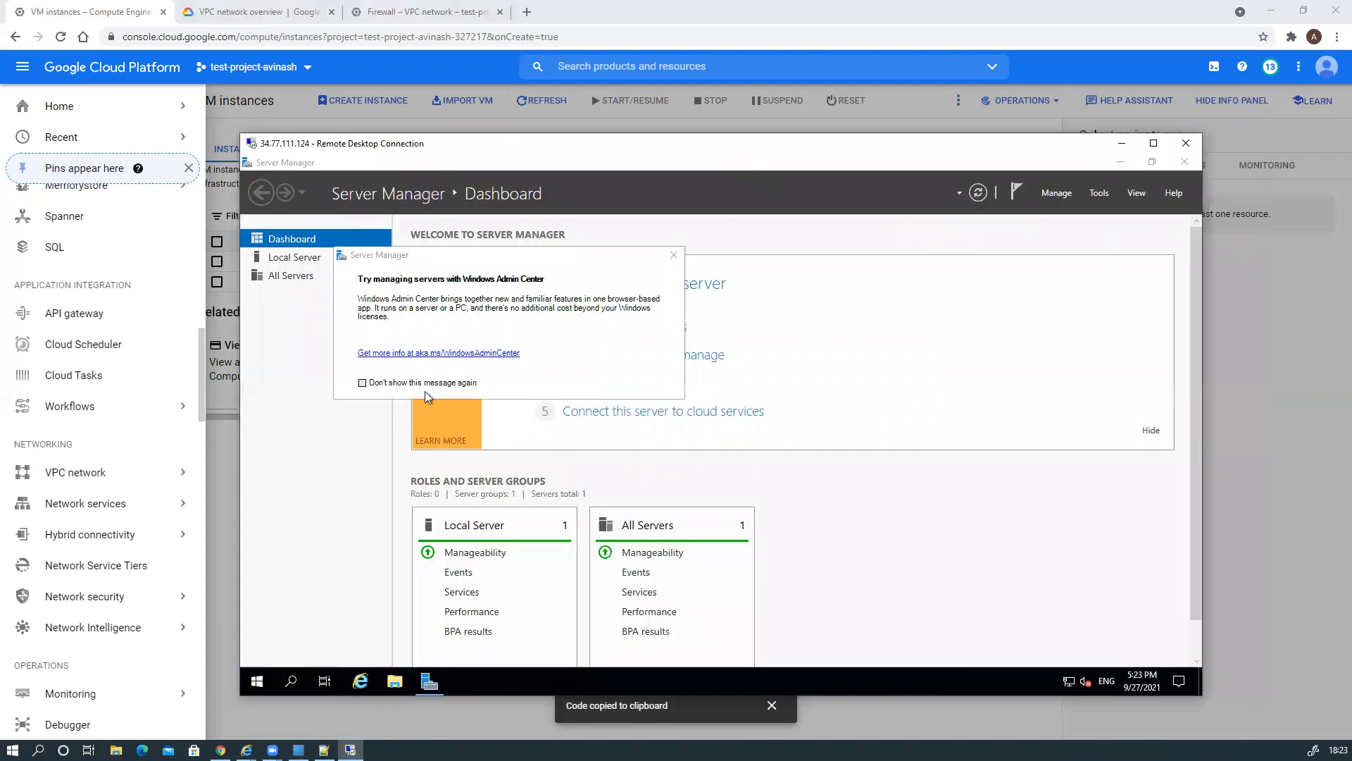
{"action": "left_click", "coordinate": [674, 255]}
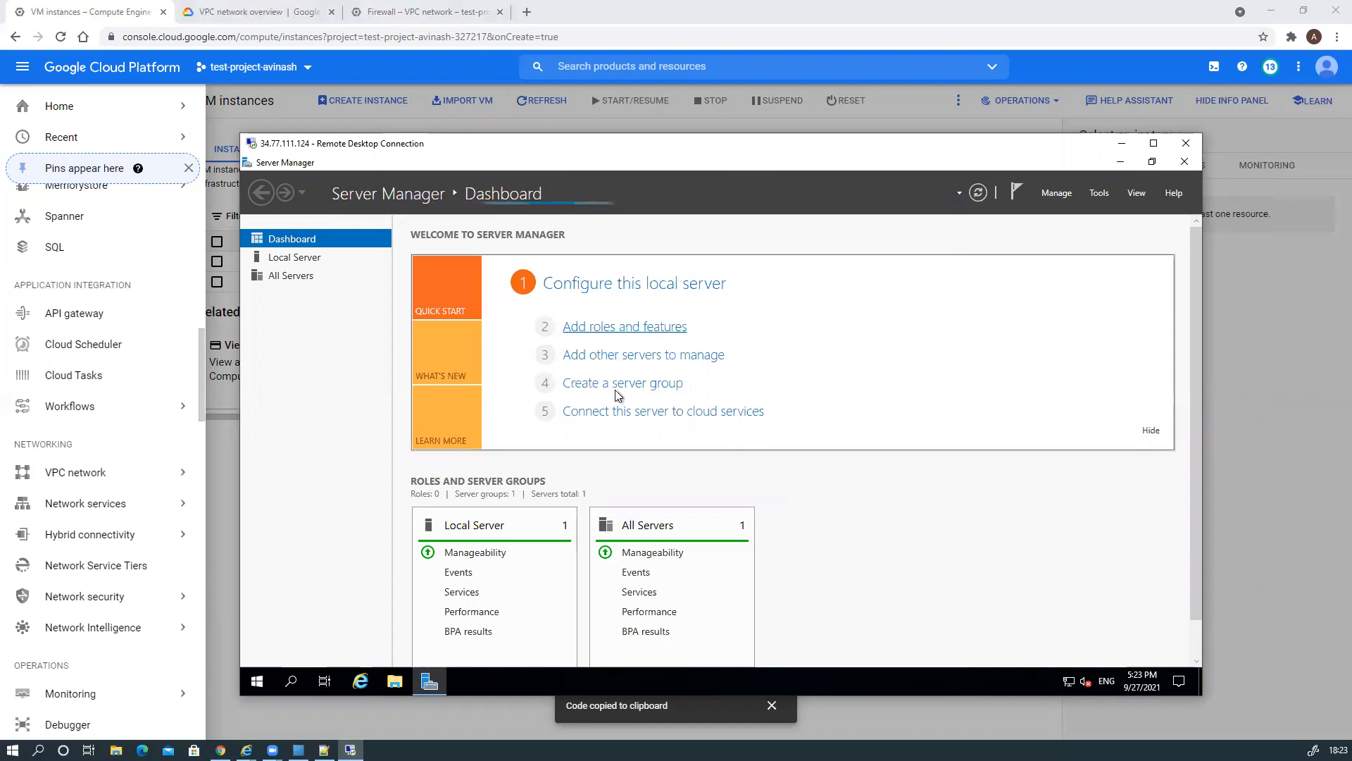
{"action": "left_click", "coordinate": [613, 326]}
{"action": "left_click", "coordinate": [838, 463]}
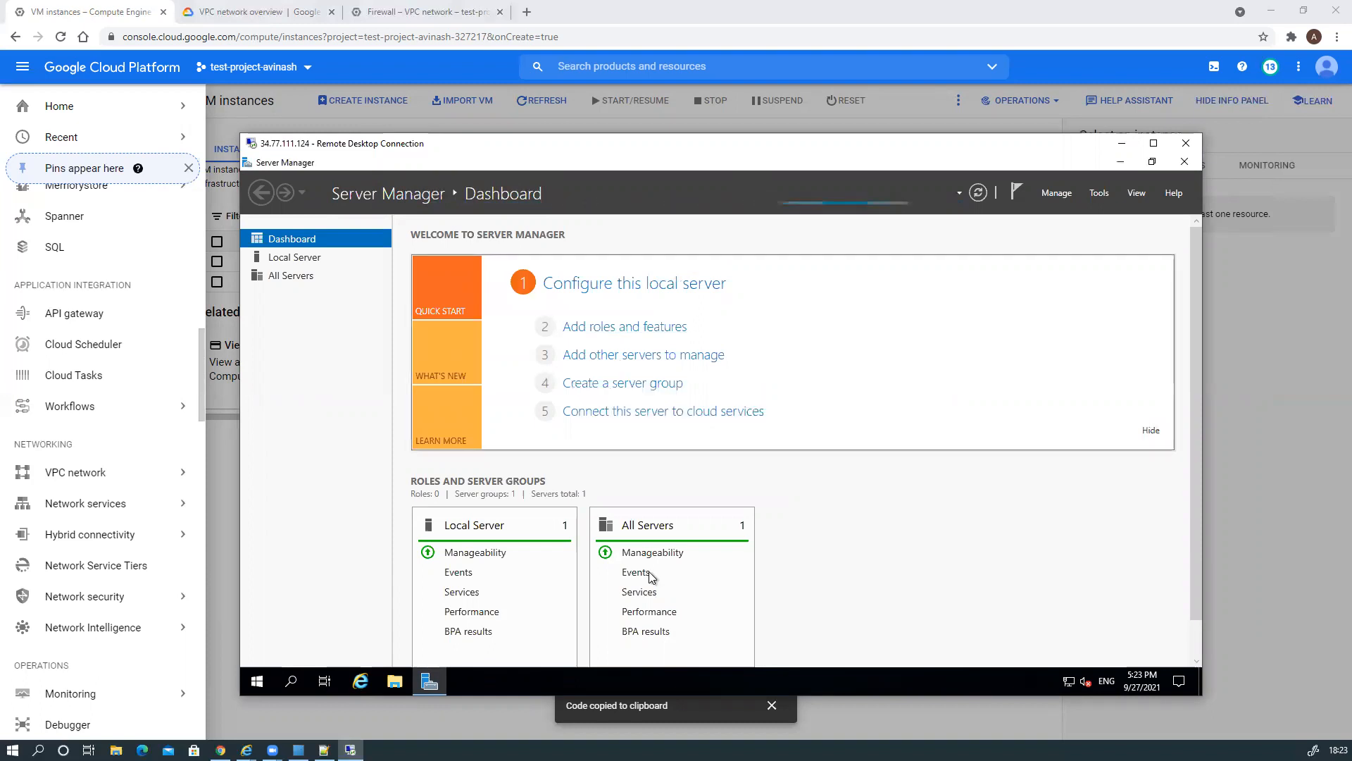
Open Command Prompt on windows-2 and ping the private instance at 10.0.2.2.
{"action": "left_click", "coordinate": [291, 680]}
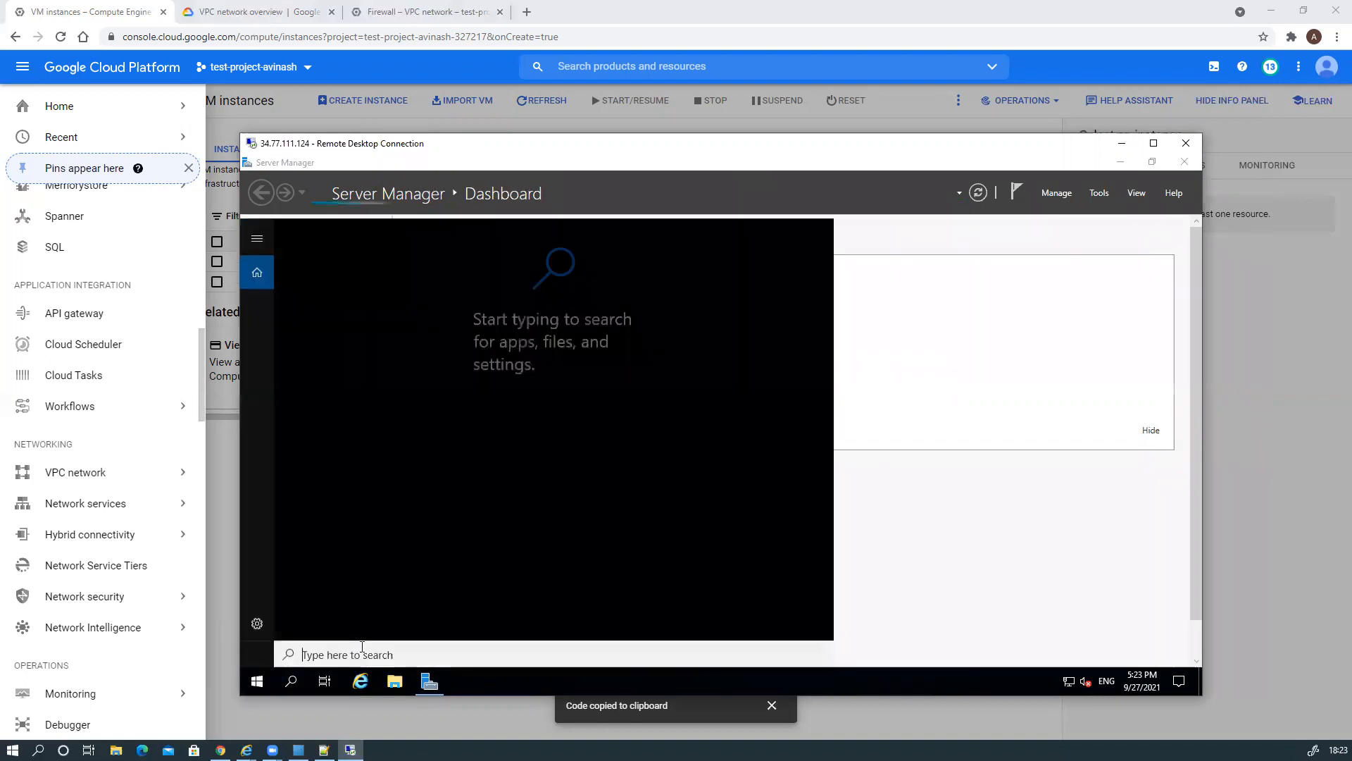
{"action": "type", "text": "cm"}
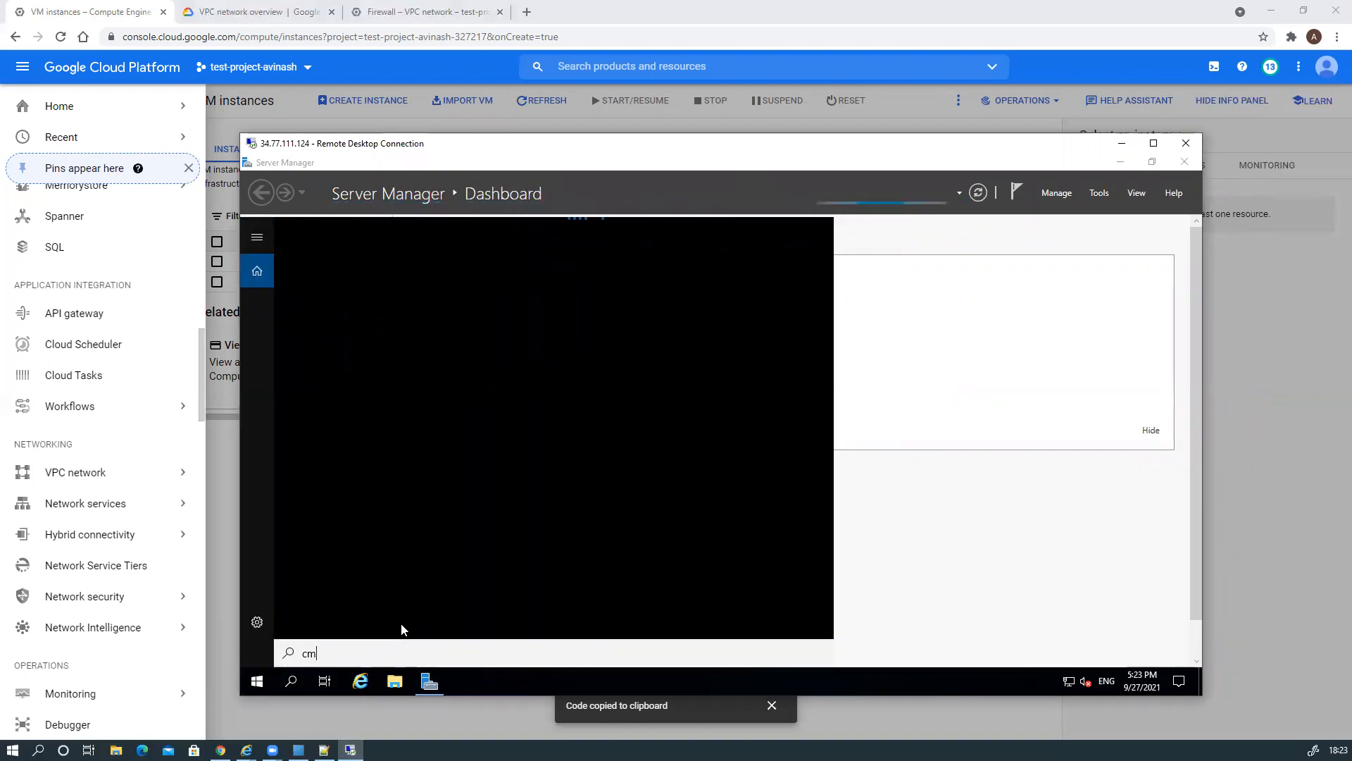
{"action": "type", "text": "d"}
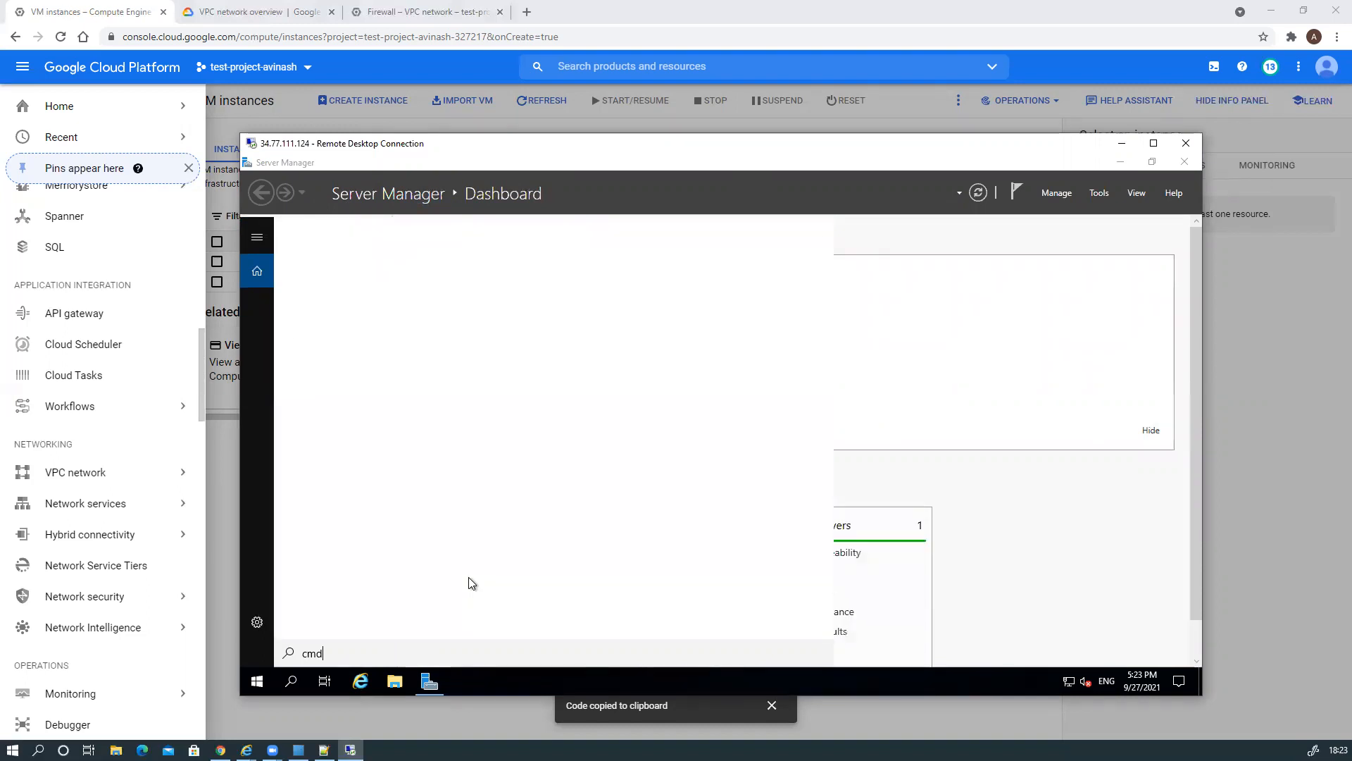
{"action": "left_click", "coordinate": [416, 307]}
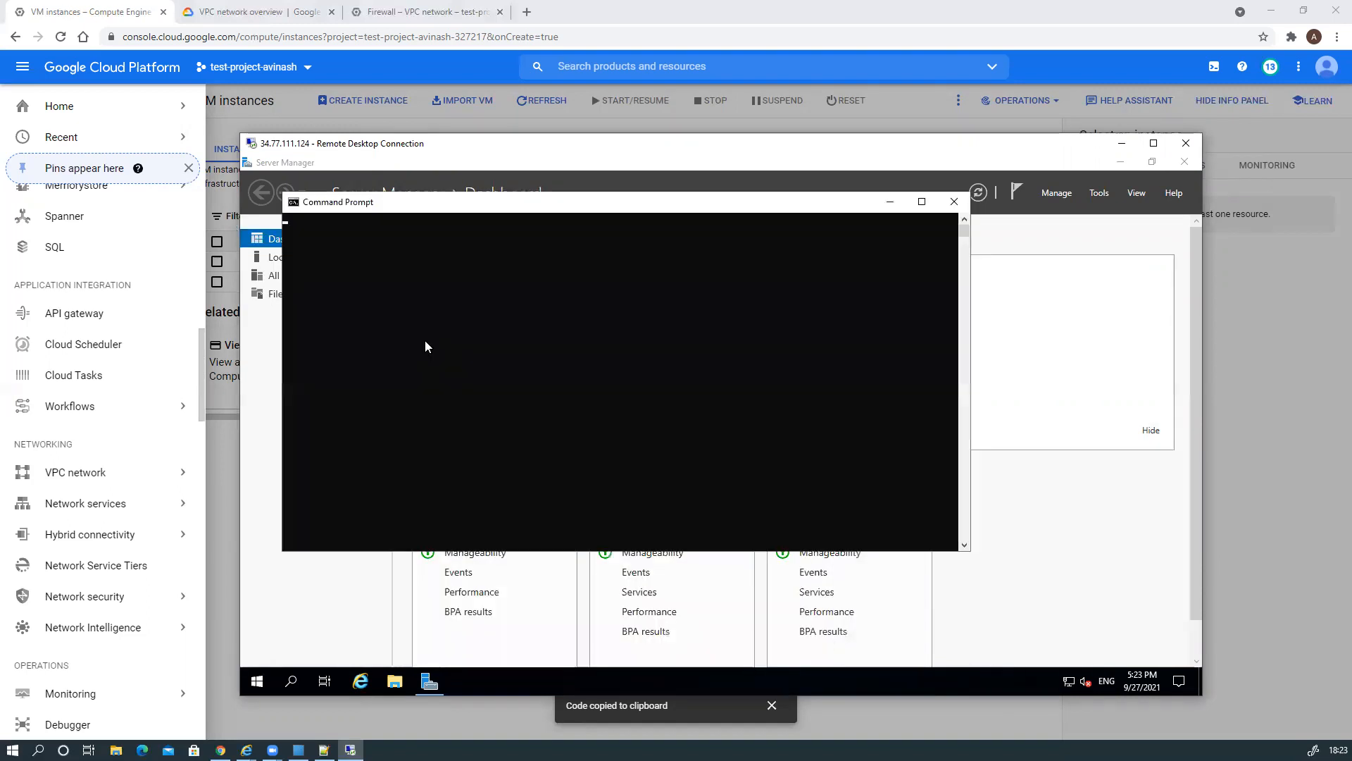
{"action": "type", "text": "ping 10.0.2.2"}
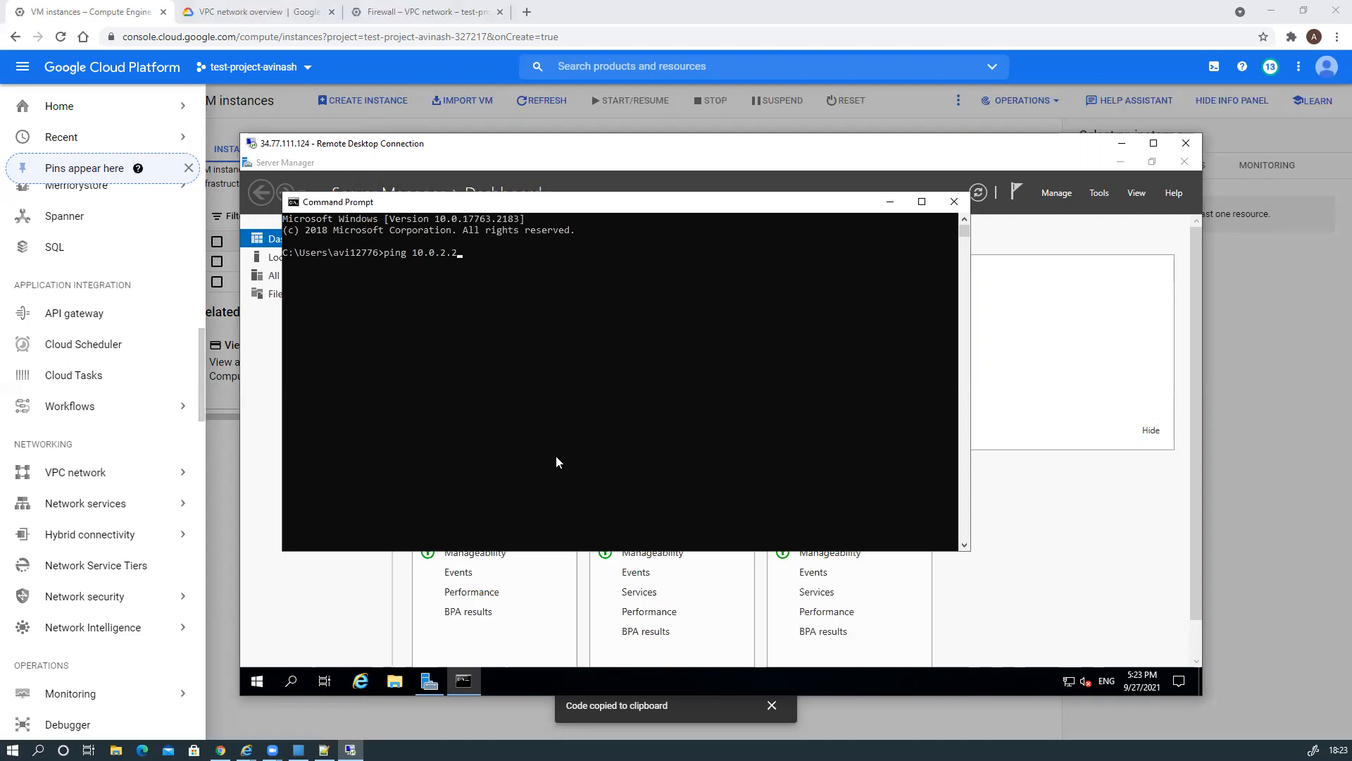
{"action": "key", "text": "Return"}
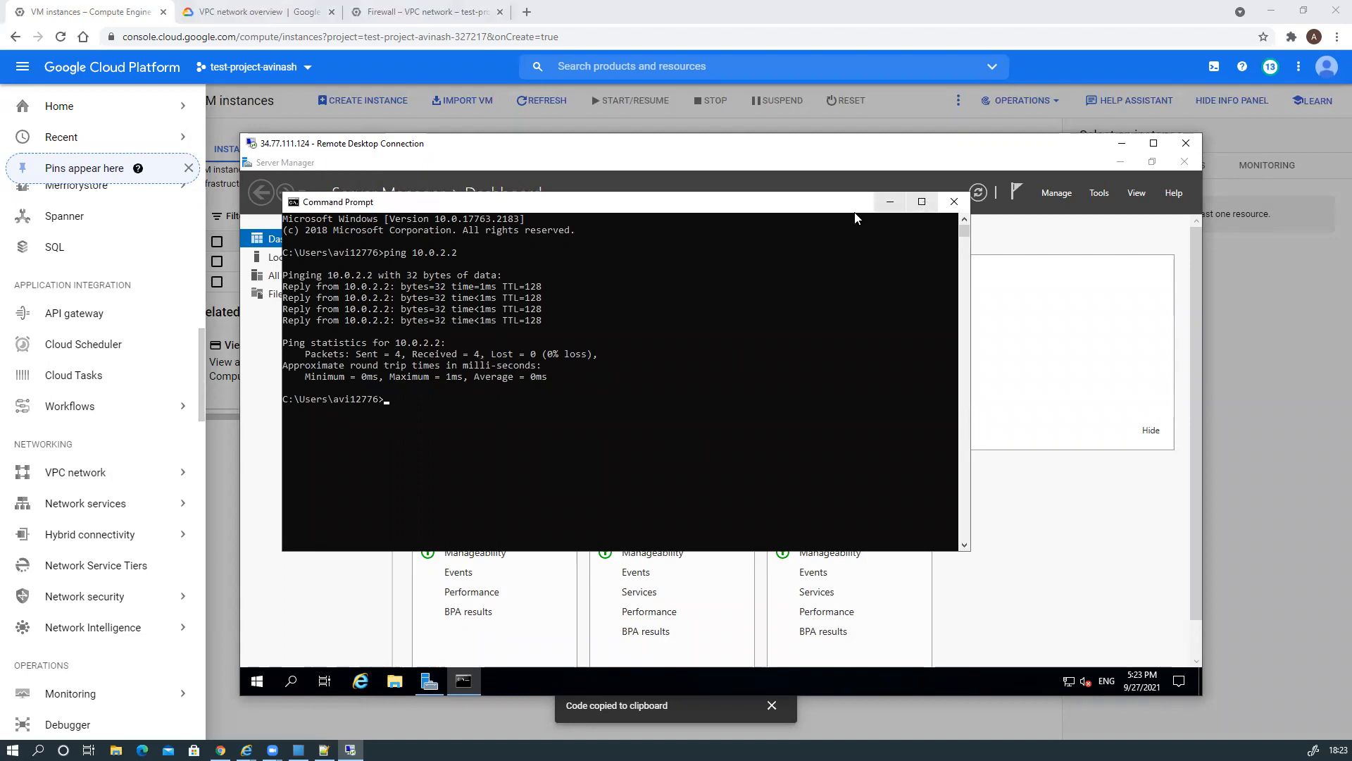
Start adding roles and features from Server Manager, using a role-based installation with windows-2 as the destination server.
{"action": "left_click", "coordinate": [1048, 280]}
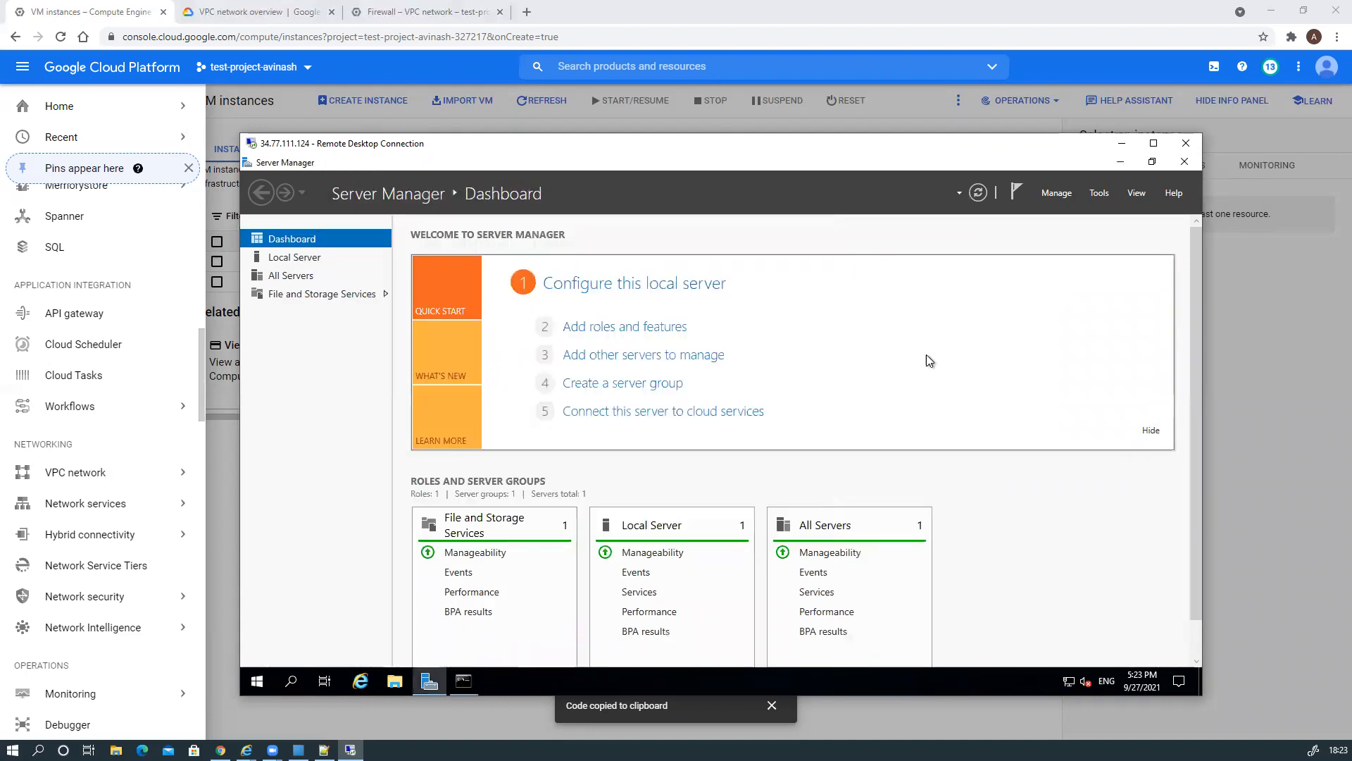
{"action": "left_click", "coordinate": [606, 334]}
{"action": "left_click", "coordinate": [674, 590]}
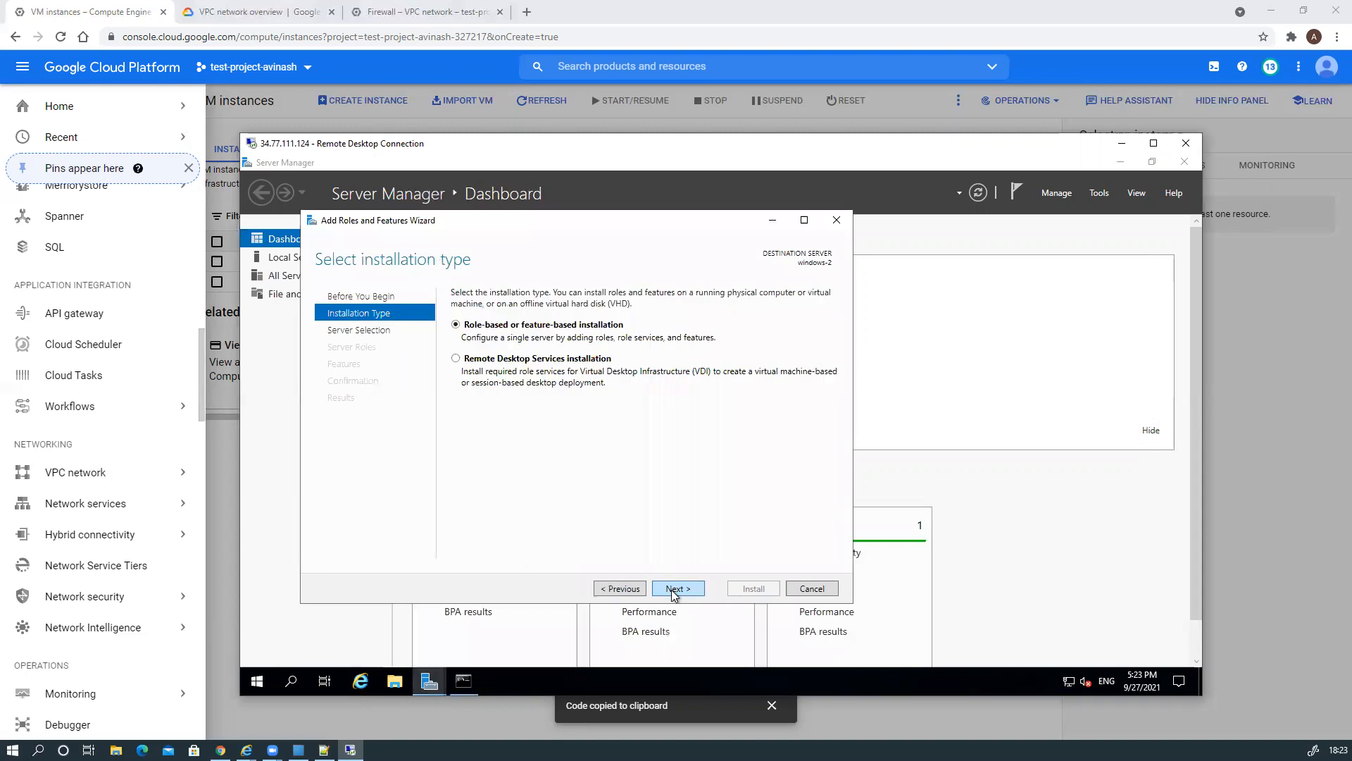
{"action": "left_click", "coordinate": [674, 589]}
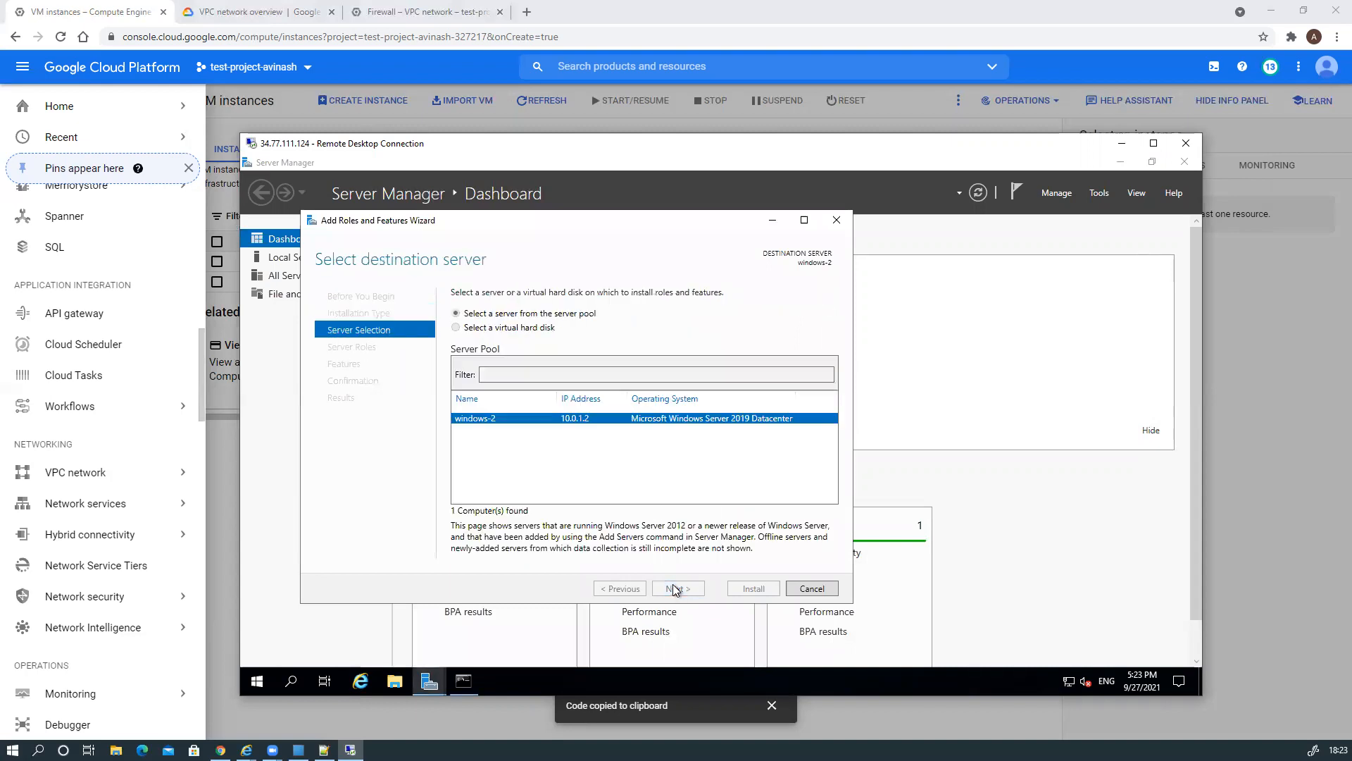
{"action": "left_click", "coordinate": [674, 589]}
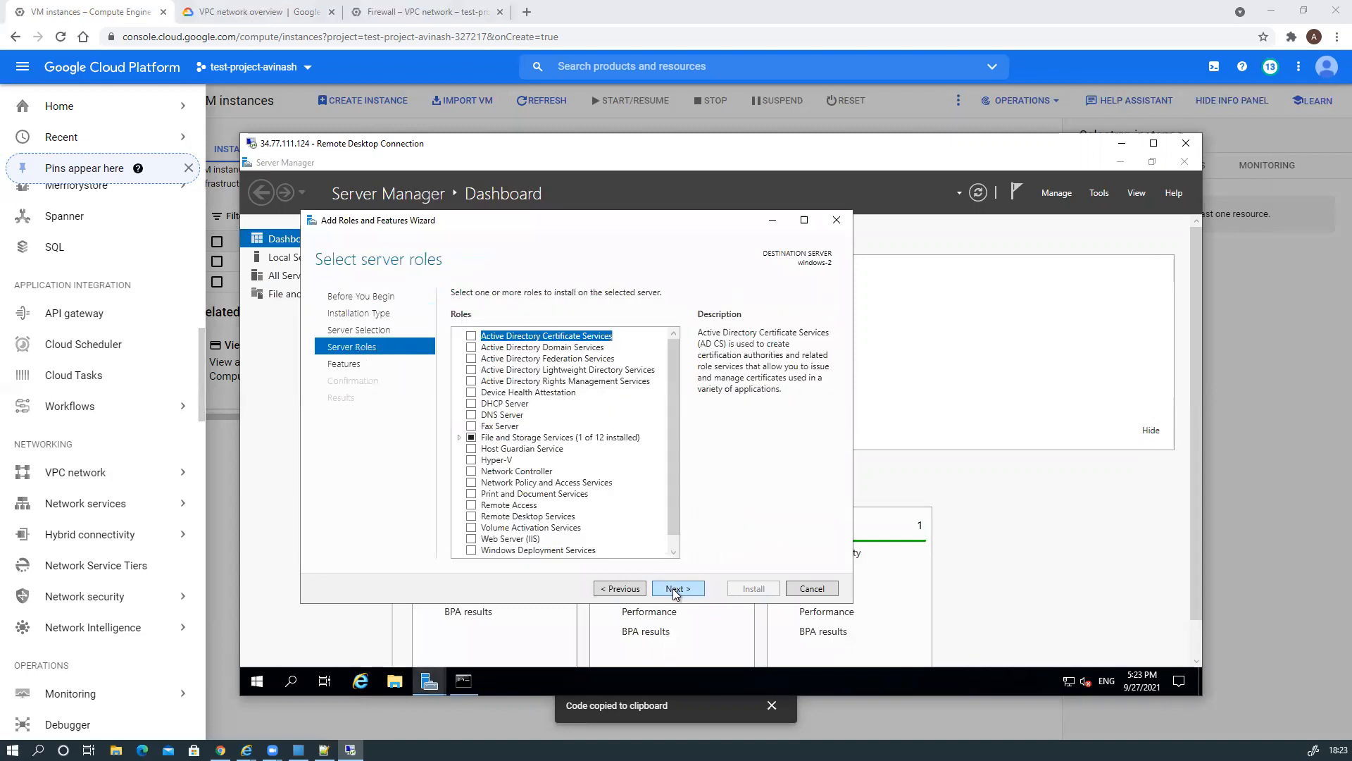
Add the Web Server (IIS) role with its management tools, keep the default features and role services, and start the installation.
{"action": "left_click", "coordinate": [472, 539]}
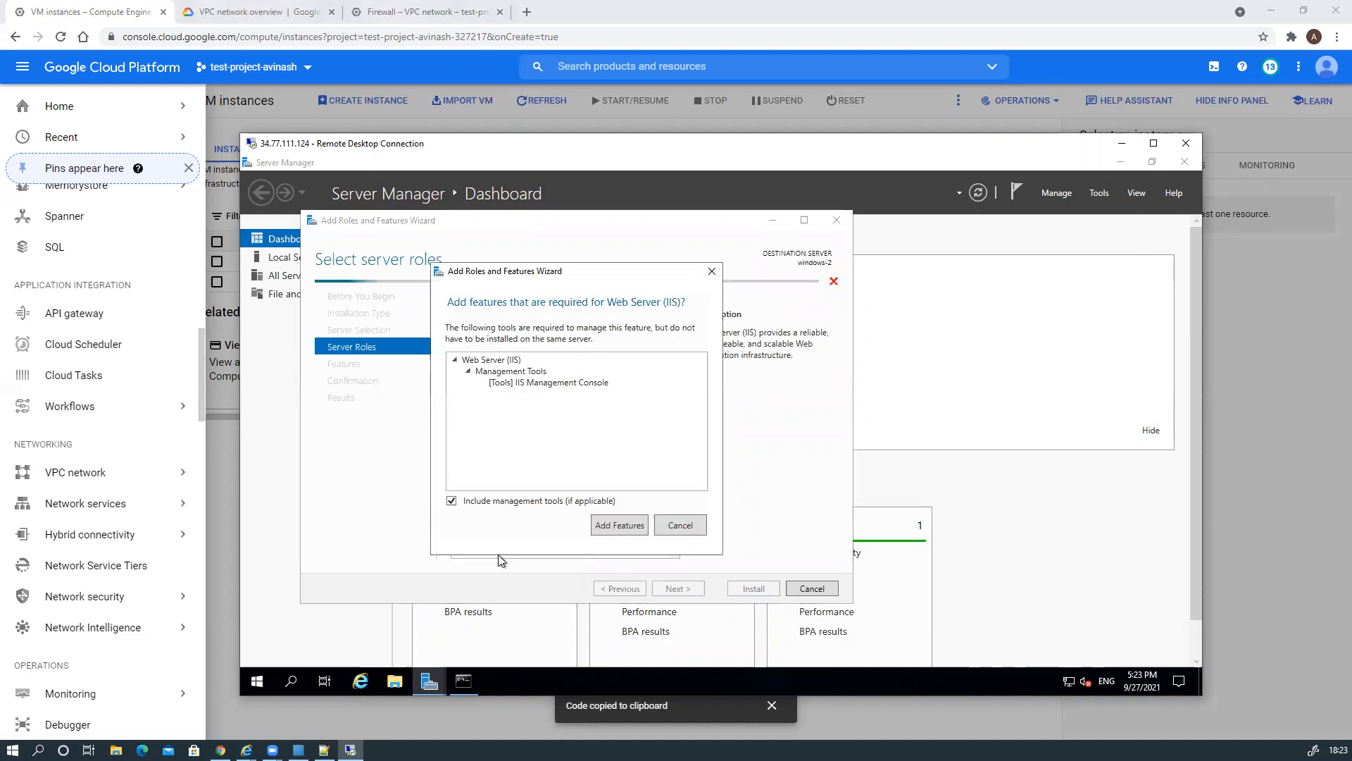
{"action": "left_click", "coordinate": [612, 525]}
{"action": "left_click", "coordinate": [670, 589]}
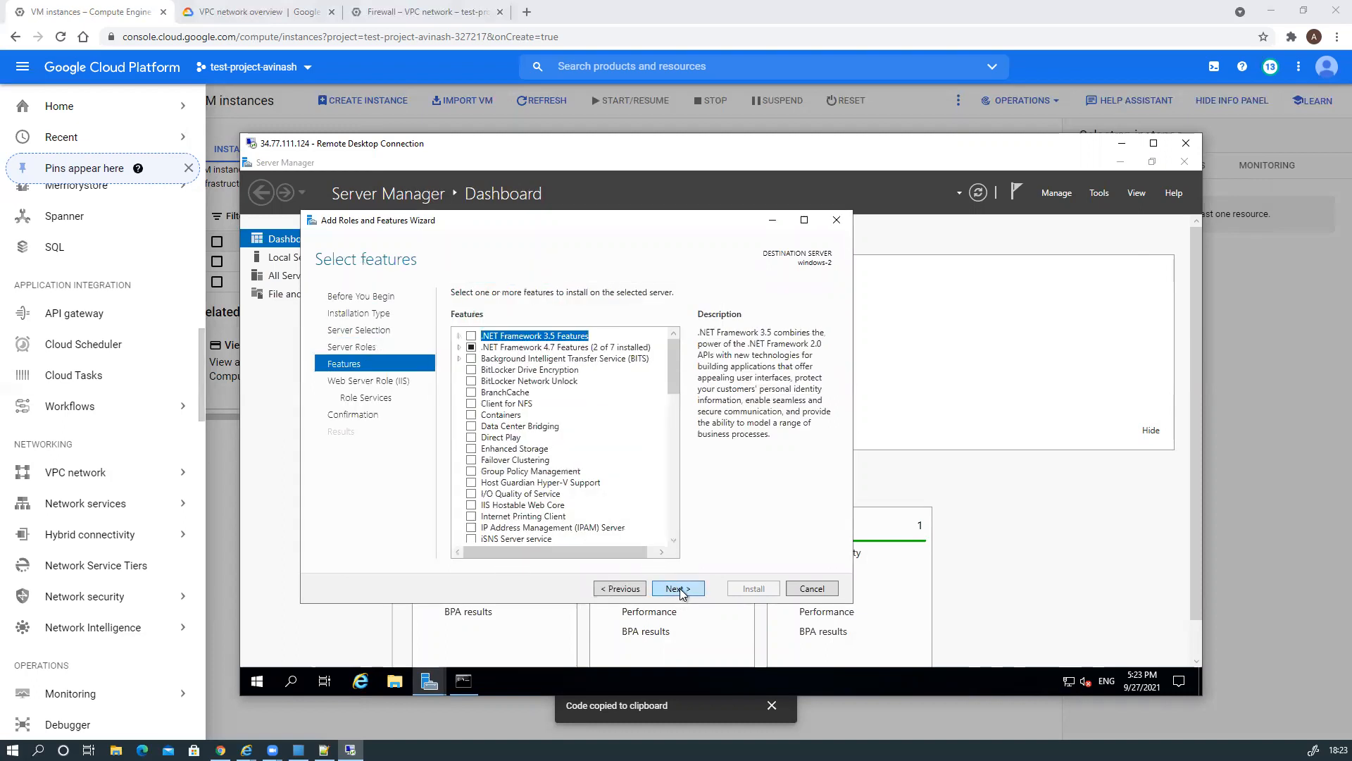
{"action": "left_click", "coordinate": [679, 592]}
{"action": "left_click", "coordinate": [686, 590]}
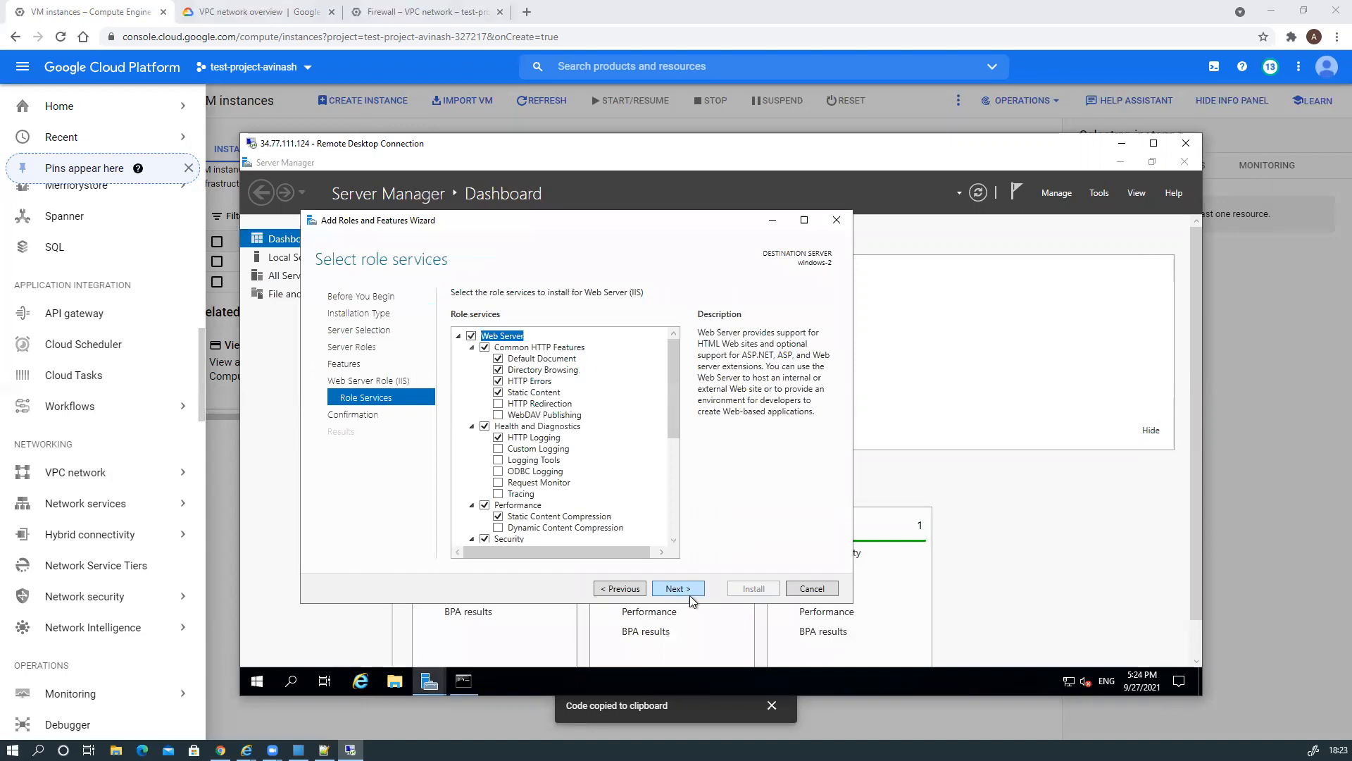
{"action": "left_click", "coordinate": [686, 590]}
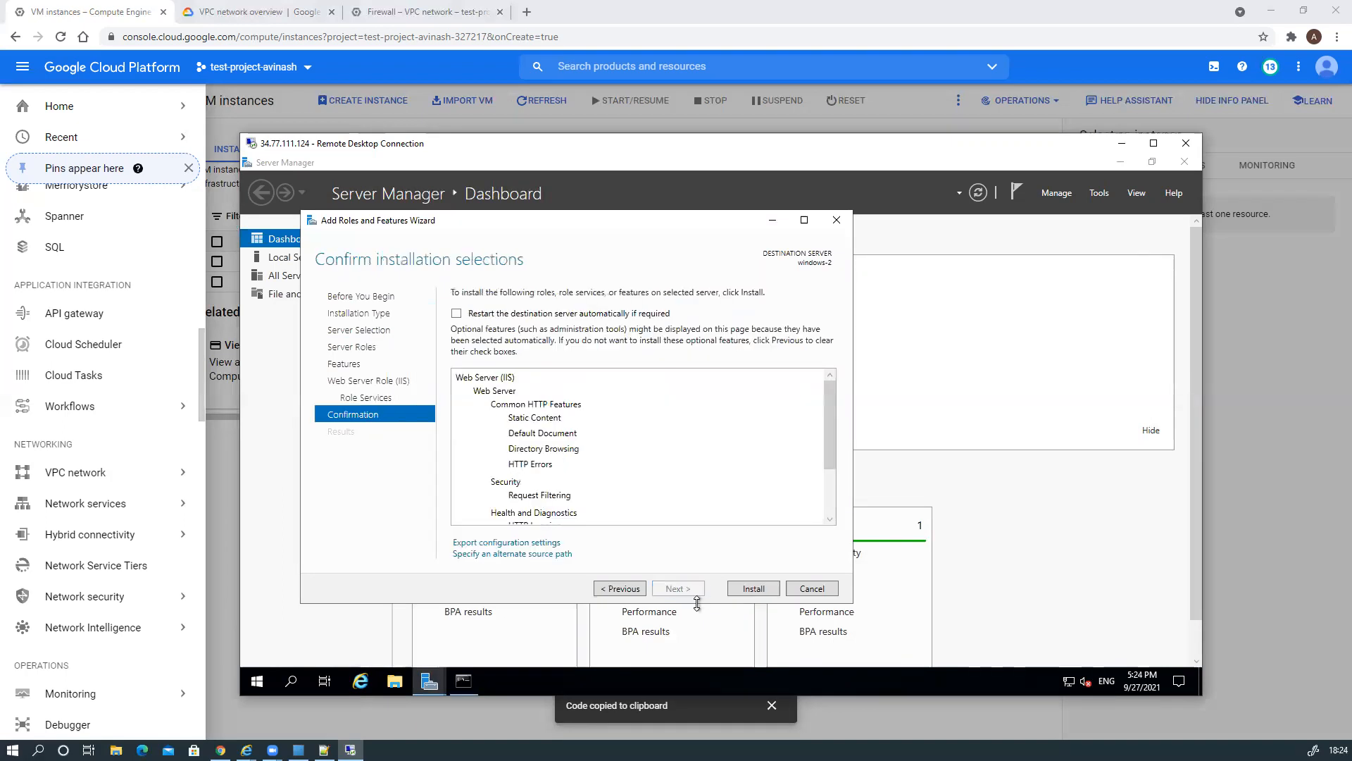
{"action": "left_click", "coordinate": [751, 591]}
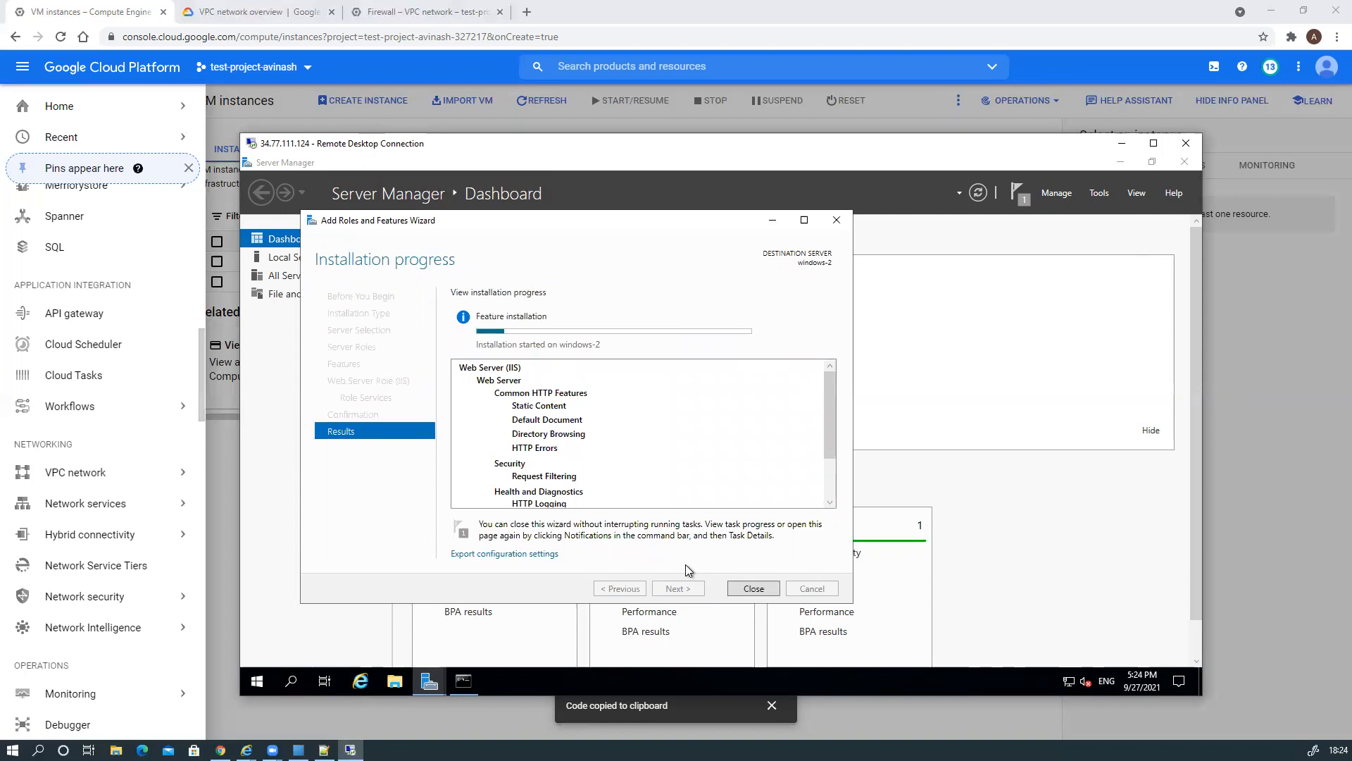
Open Remote Desktop Connection inside the windows-2 session and start a connection to 10.0.2.2.
{"action": "left_click", "coordinate": [291, 685]}
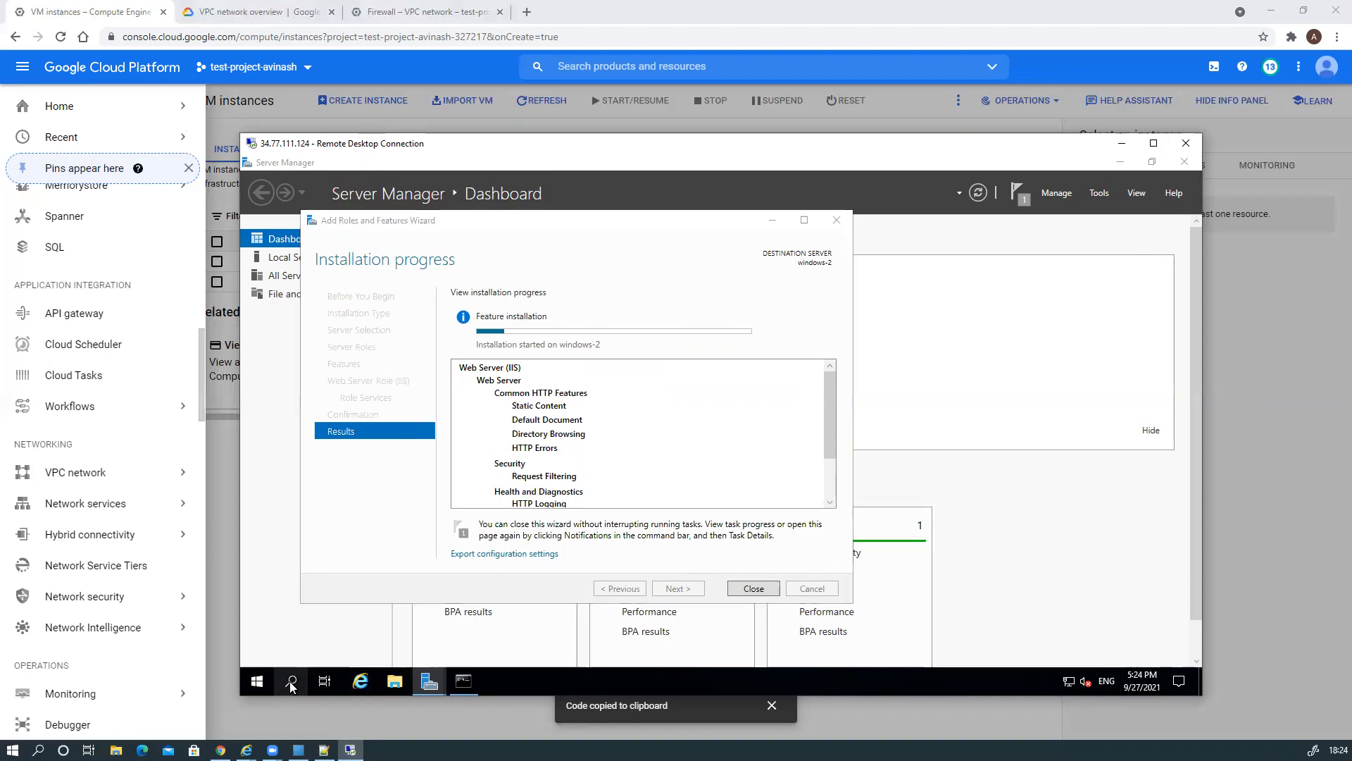
{"action": "type", "text": "rdp"}
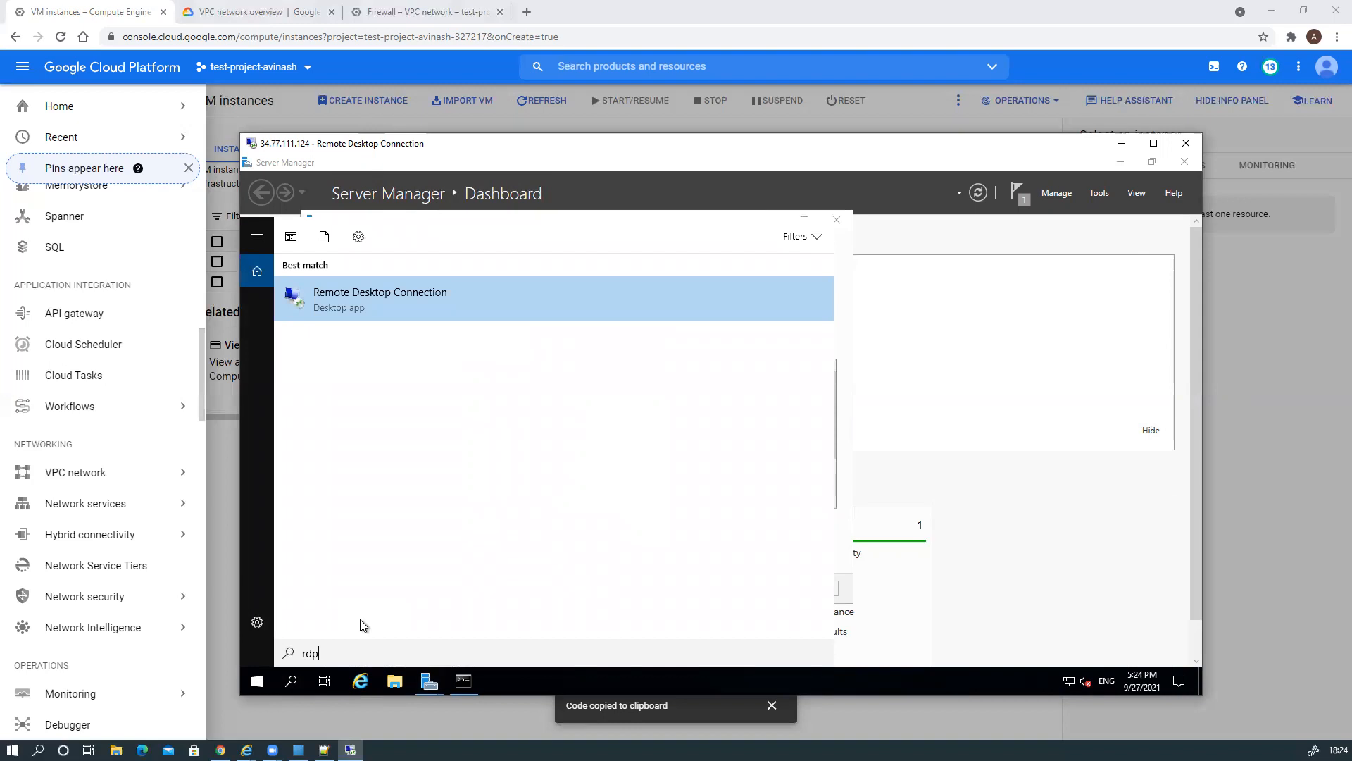
{"action": "left_click", "coordinate": [387, 302]}
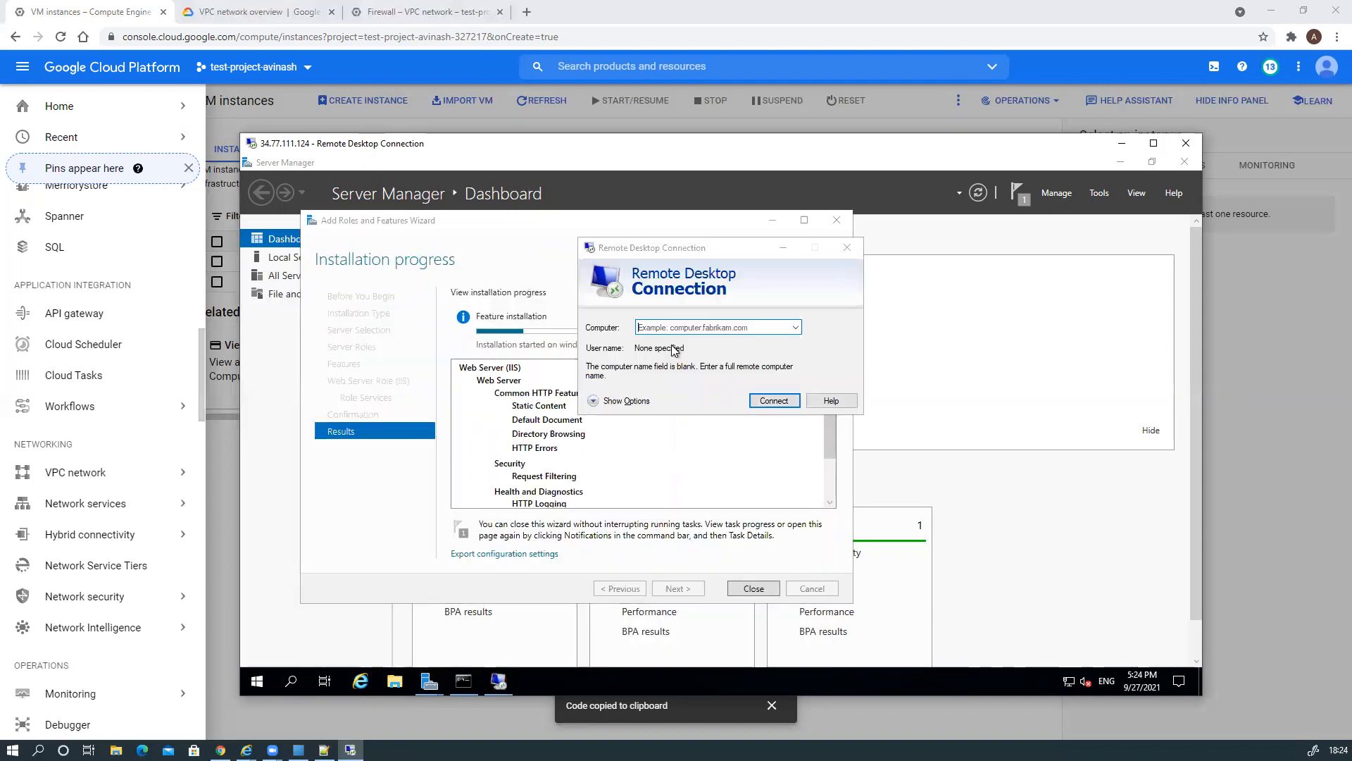
{"action": "left_click", "coordinate": [685, 325]}
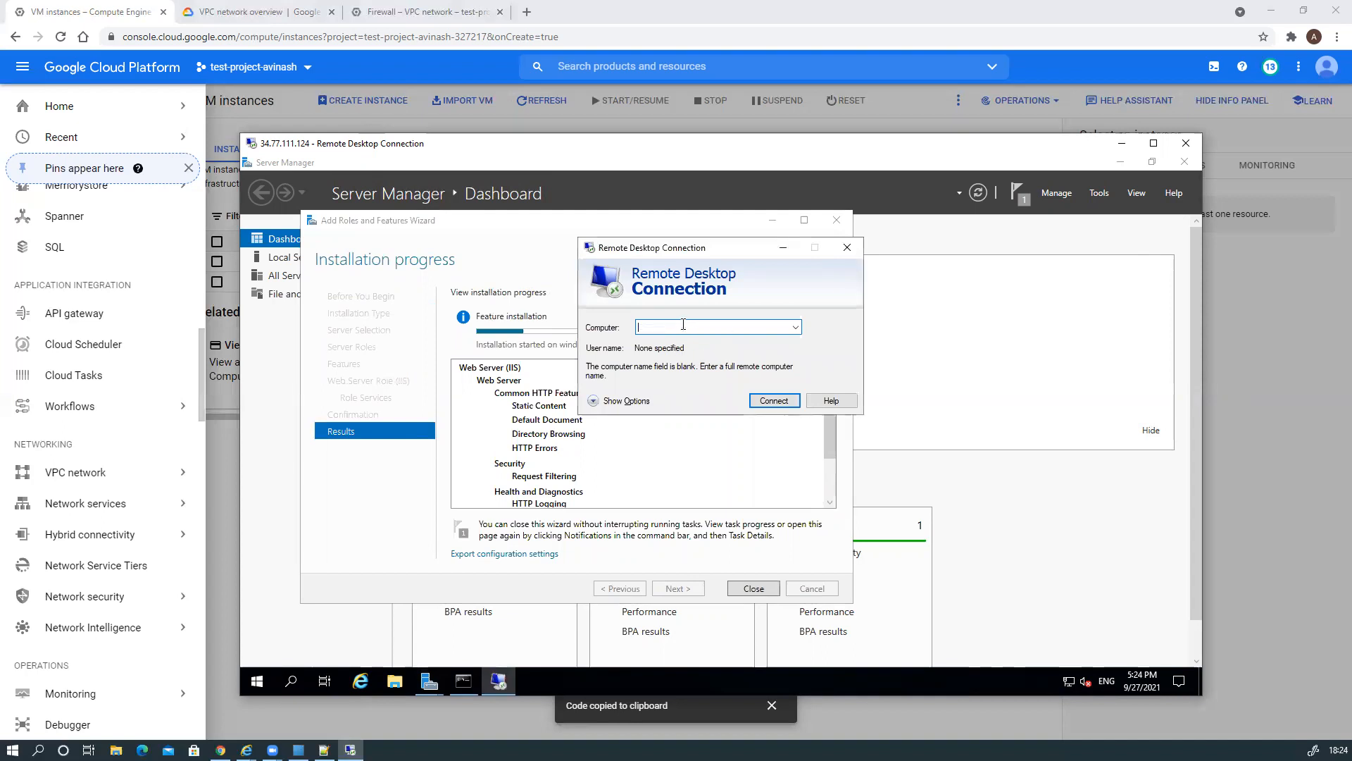
{"action": "type", "text": "10"}
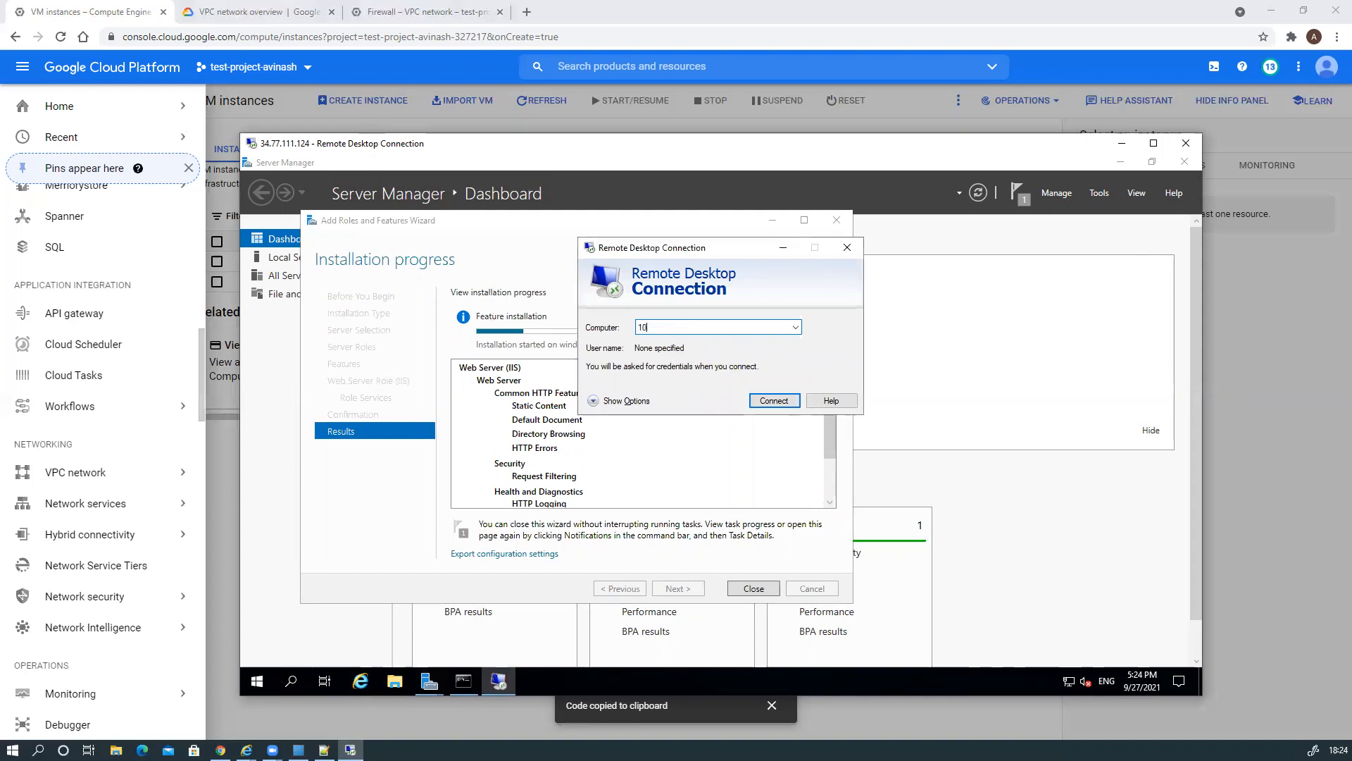
{"action": "type", "text": ".0.2.2"}
{"action": "key", "text": "Return"}
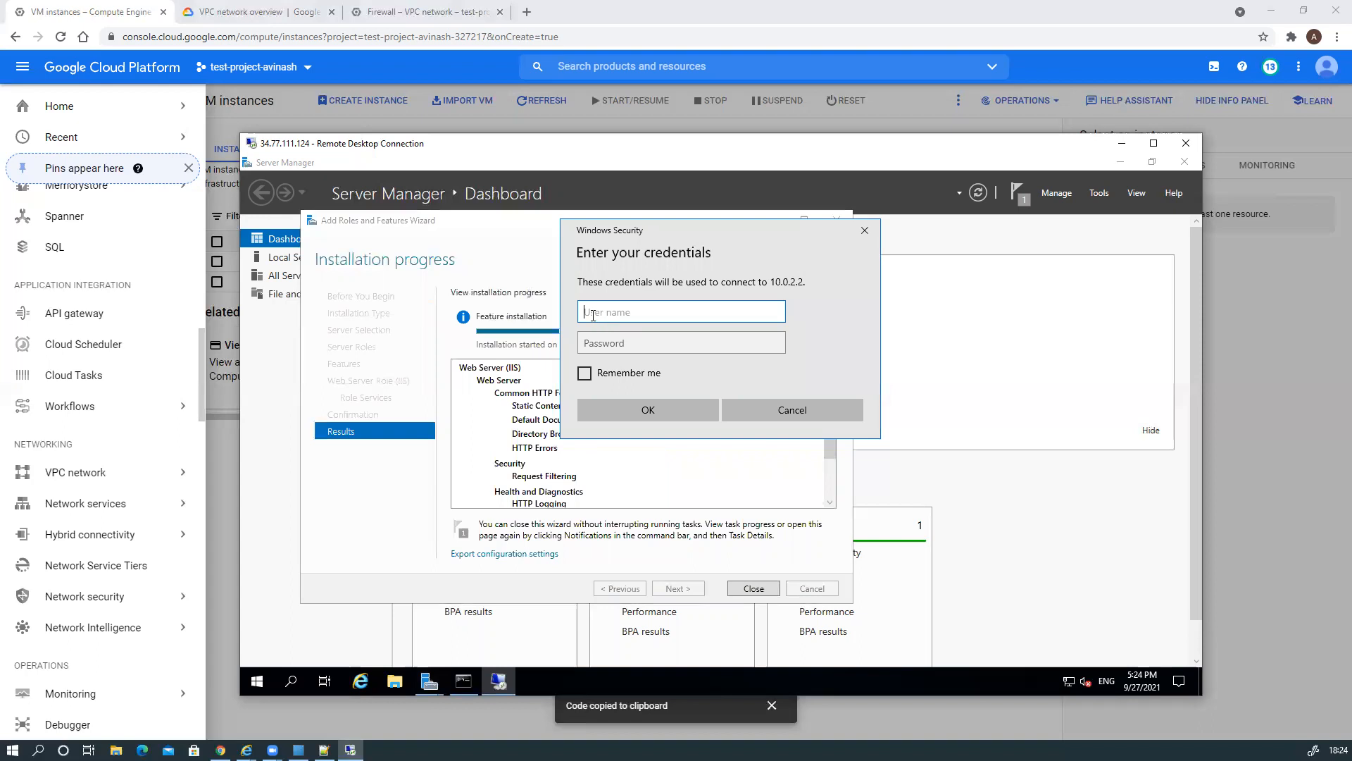
Sign in to 10.0.2.2 with the account username and pasted account password, and accept the windows-1 certificate warning.
{"action": "type", "text": "av"}
{"action": "type", "text": "i12776"}
{"action": "key", "text": "Tab"}
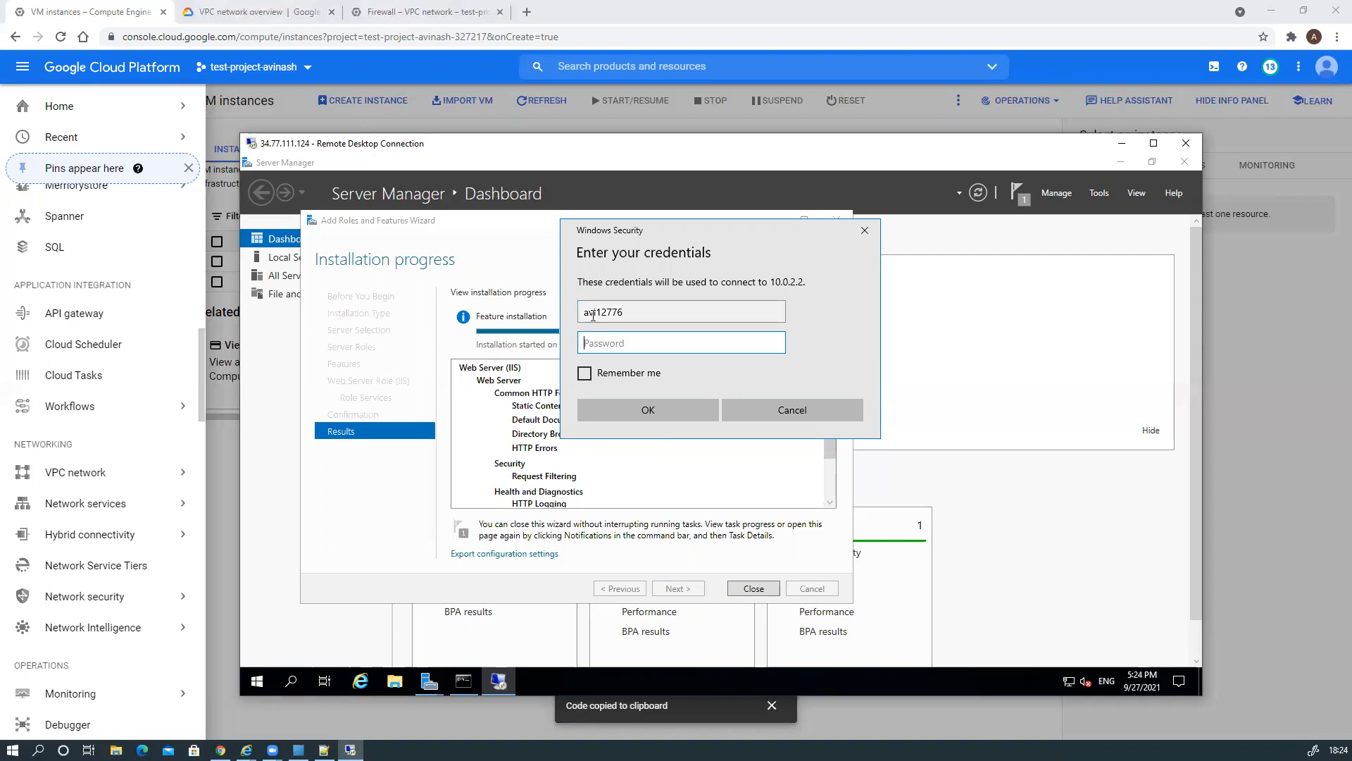
{"action": "key", "text": "alt+Tab"}
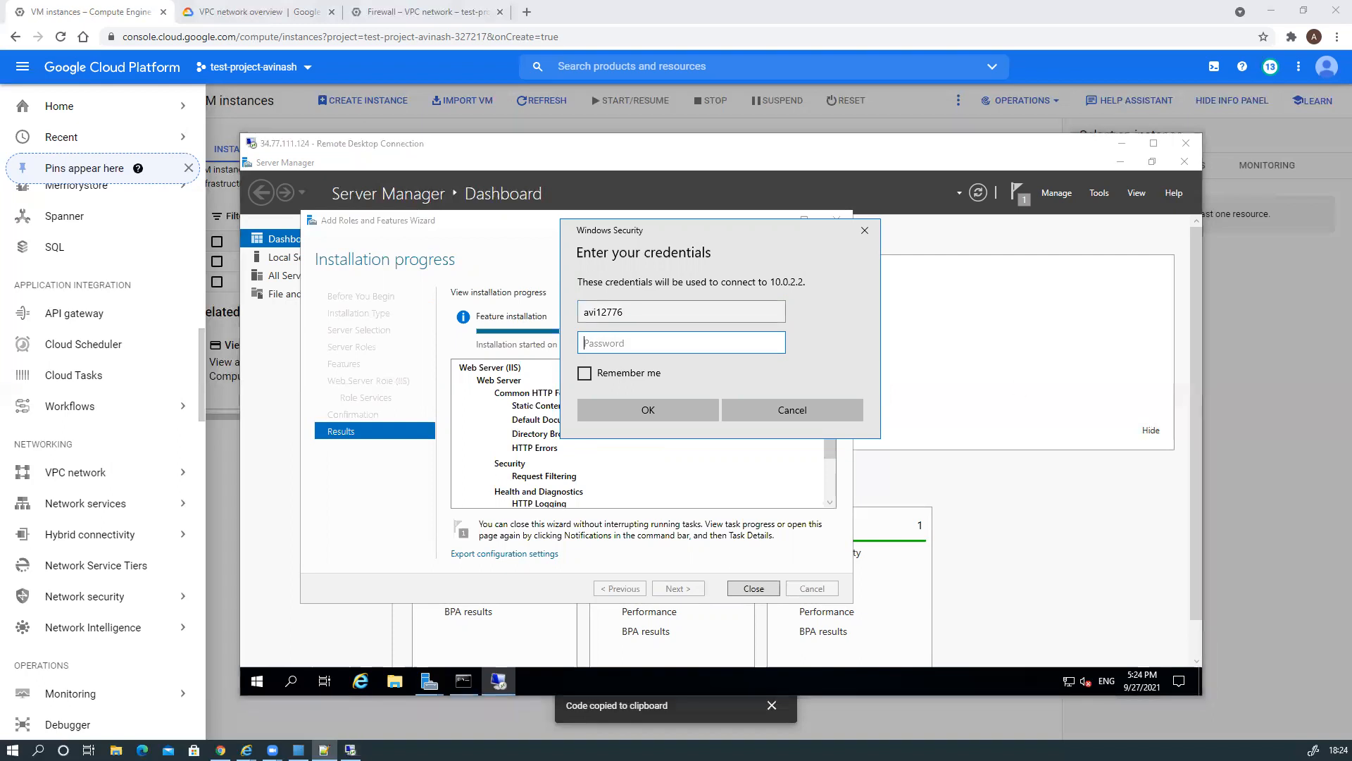
{"action": "left_click", "coordinate": [637, 357]}
{"action": "key", "text": "ctrl+v"}
{"action": "left_click", "coordinate": [642, 414]}
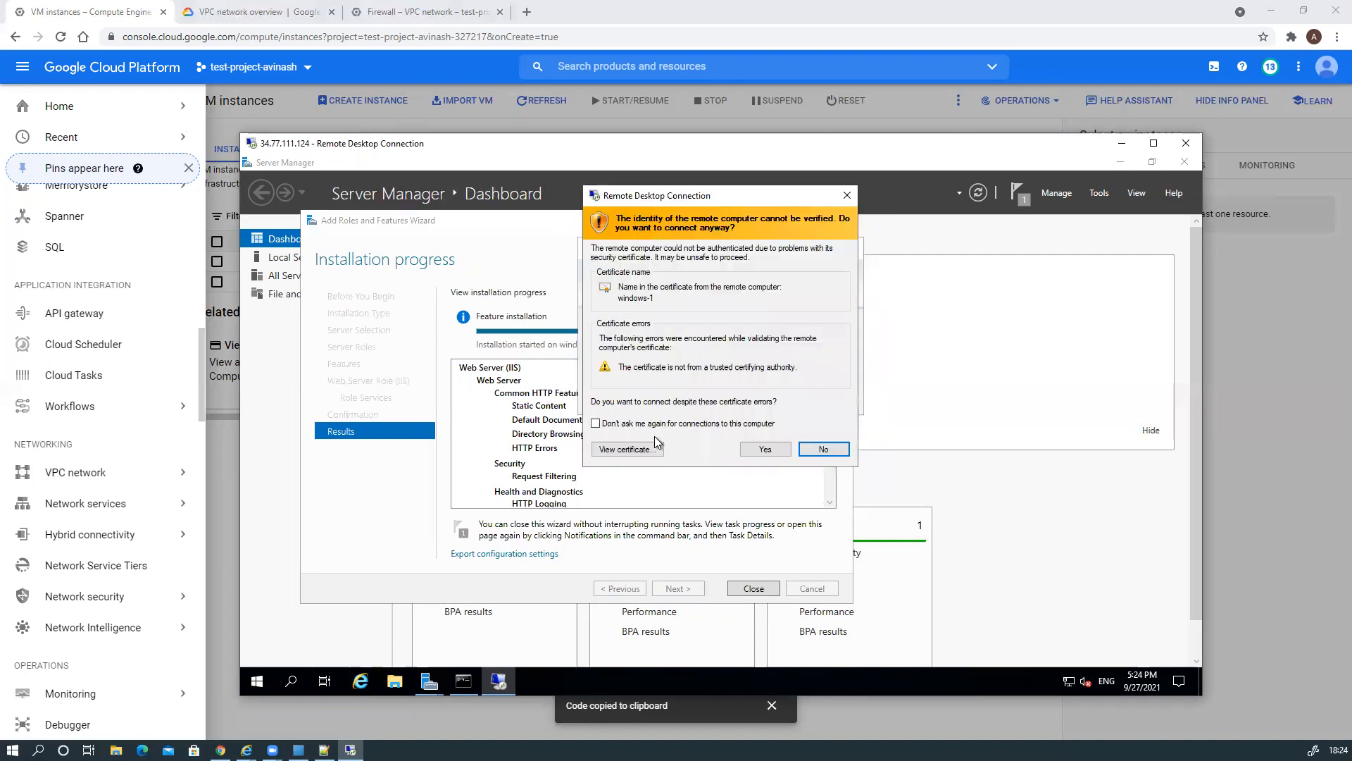
{"action": "left_click", "coordinate": [764, 449]}
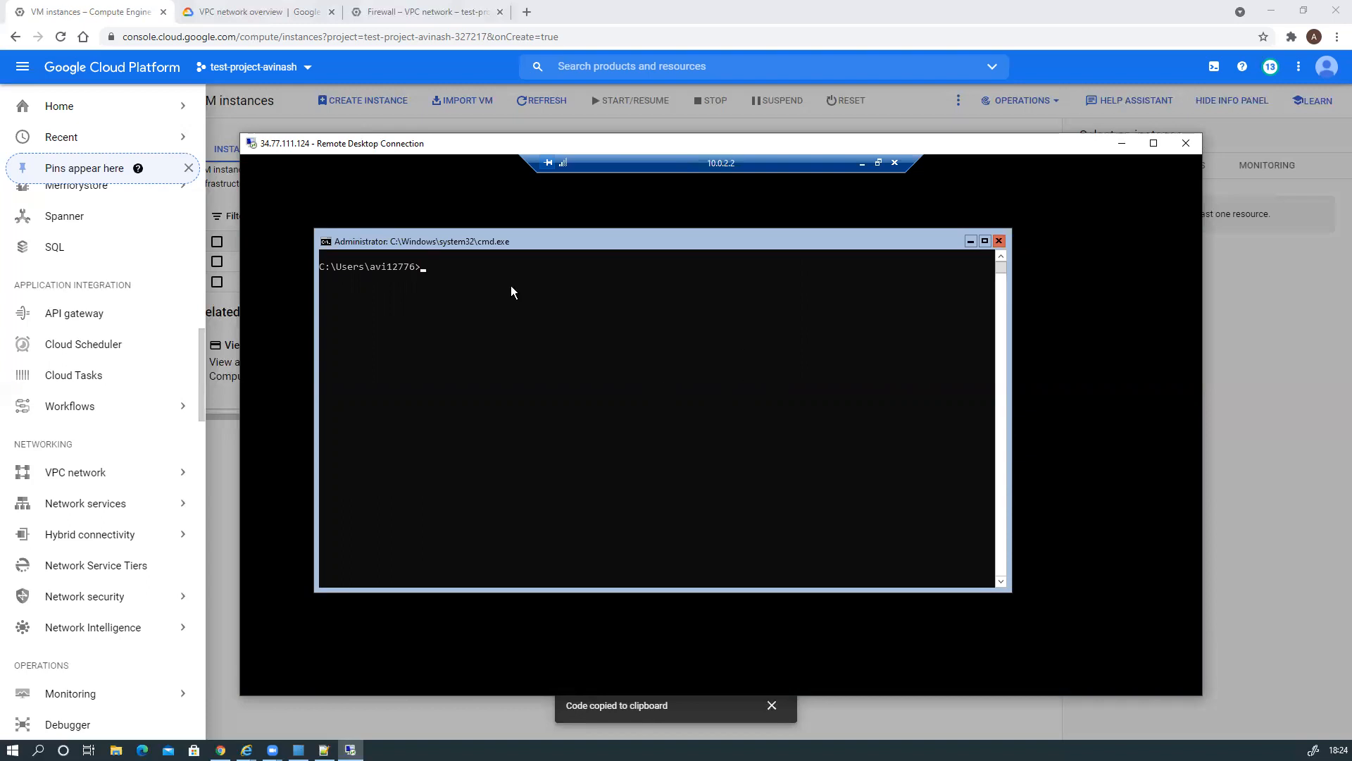
Run ipconfig in the windows-1 command window, then reposition and maximise that window.
{"action": "type", "text": "ipconfig"}
{"action": "key", "text": "Return"}
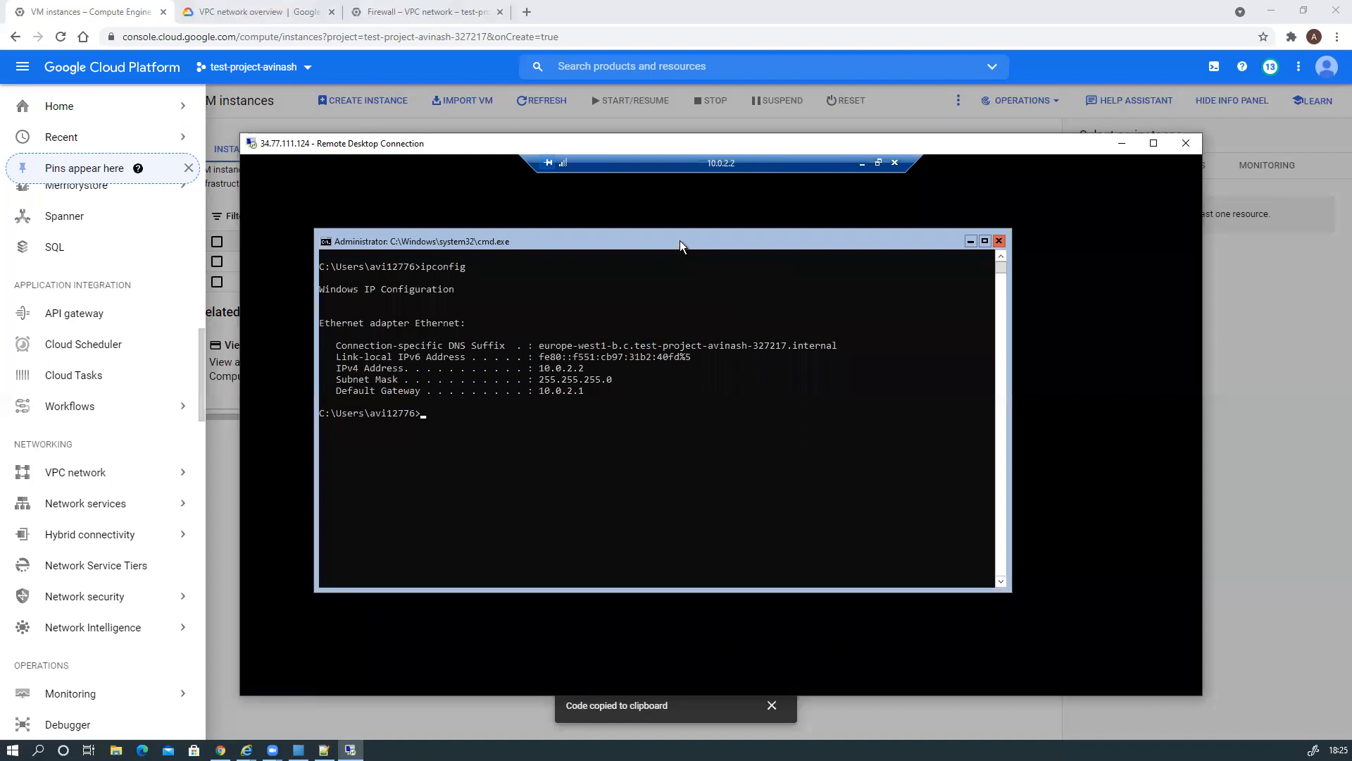
{"action": "left_click_drag", "start_coordinate": [679, 242], "coordinate": [764, 253]}
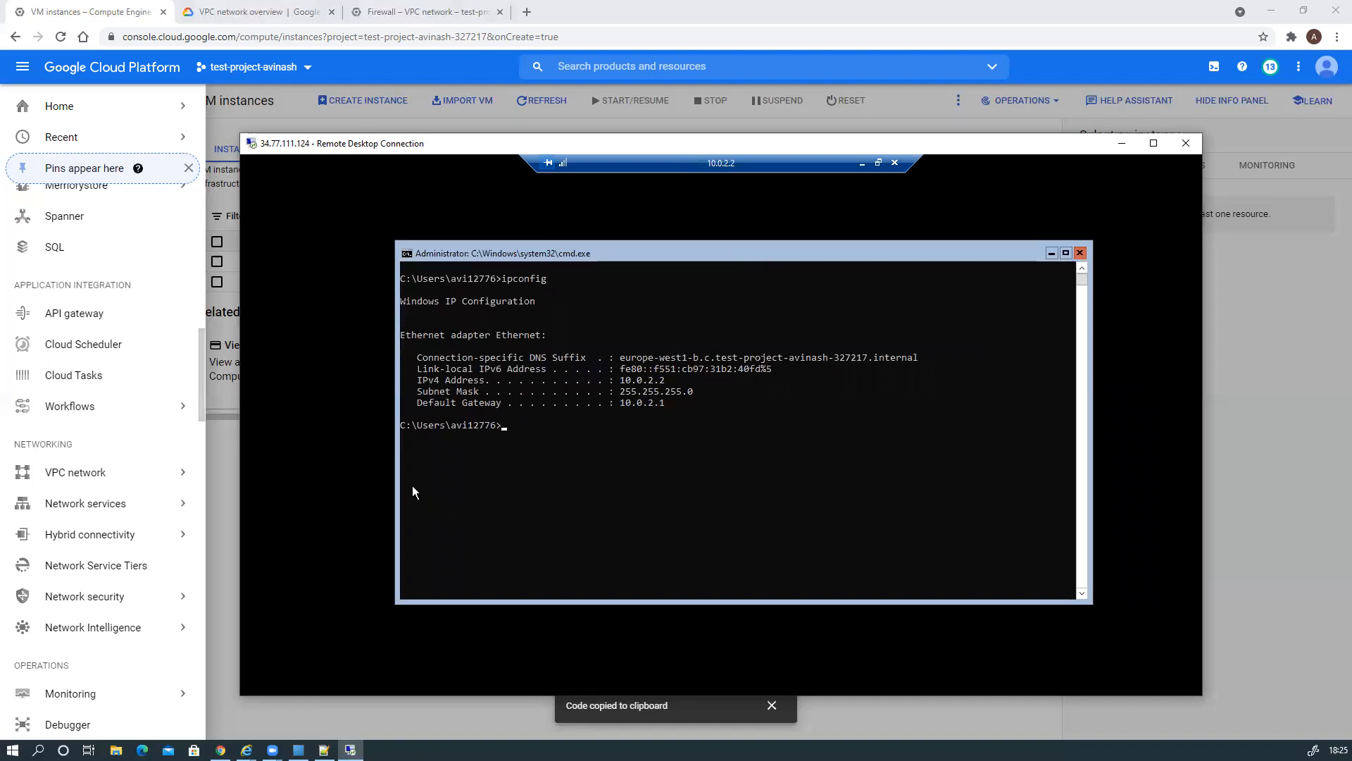
{"action": "left_click_drag", "start_coordinate": [753, 255], "coordinate": [696, 252]}
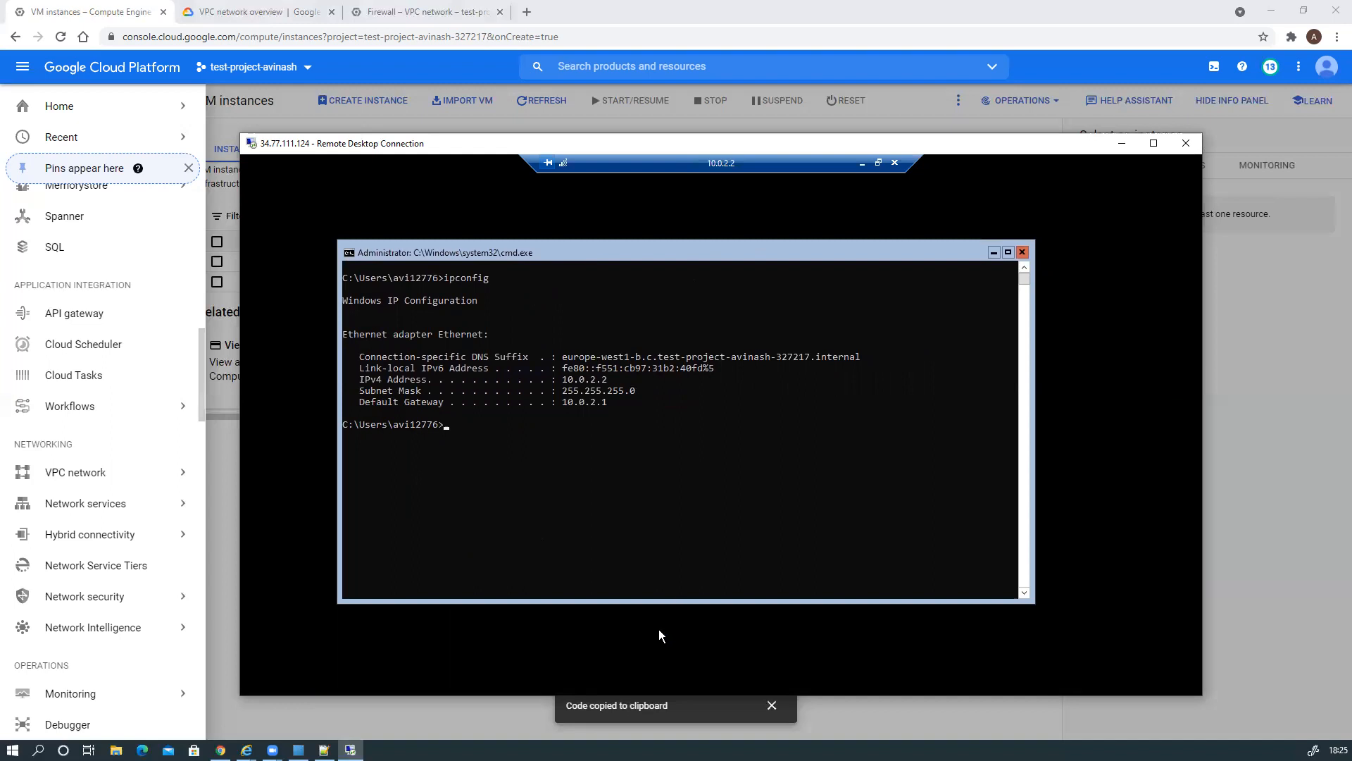
{"action": "left_click", "coordinate": [993, 253]}
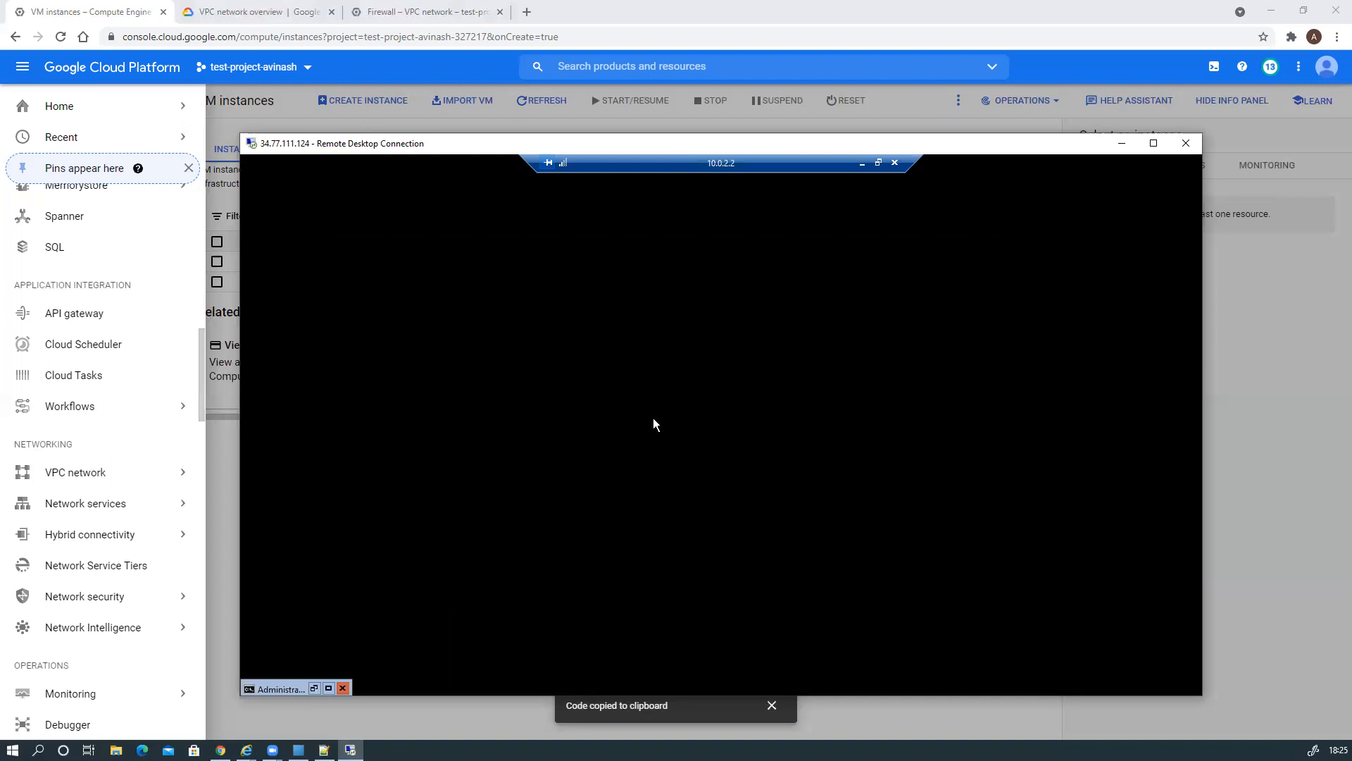
{"action": "left_click", "coordinate": [329, 688]}
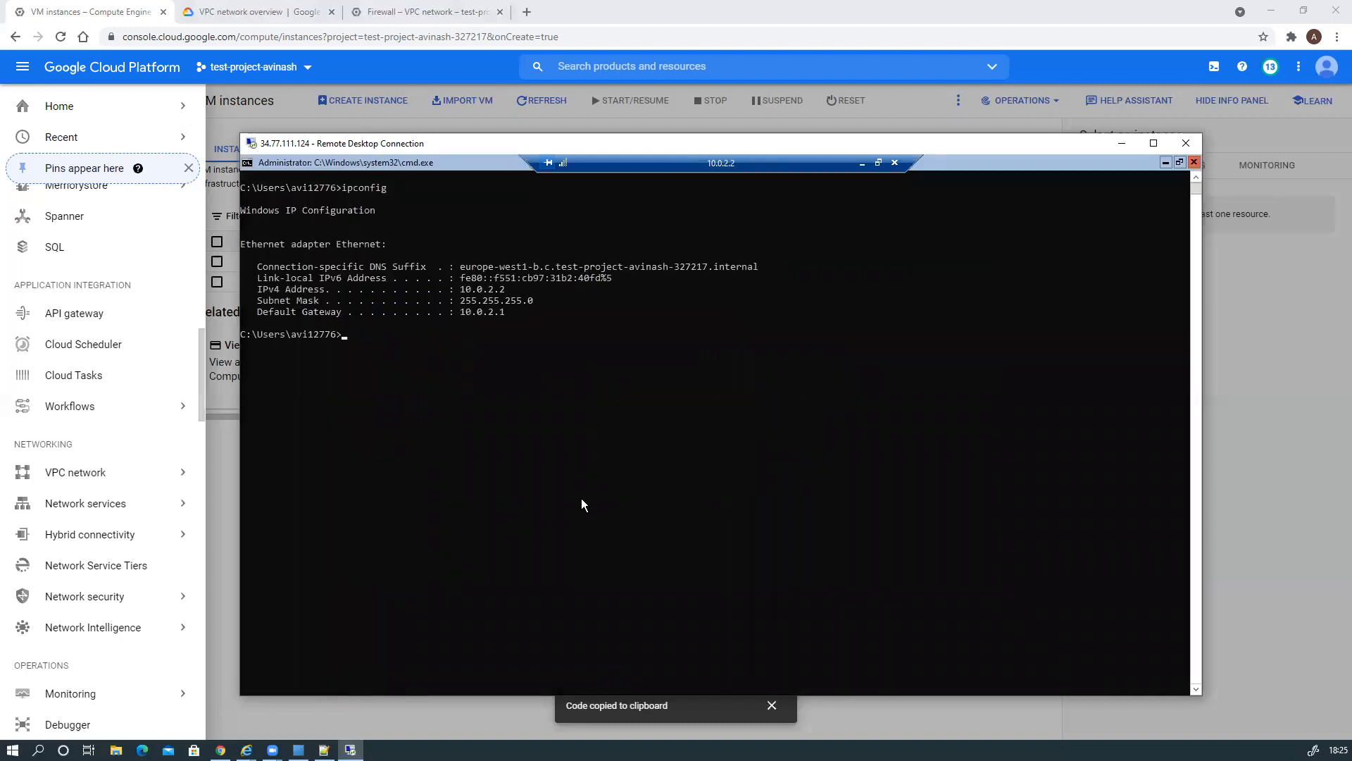
Restore the windows-1 command window, close the completed role wizard on windows-2, and return to the 10.0.2.2 session.
{"action": "left_click", "coordinate": [1177, 163]}
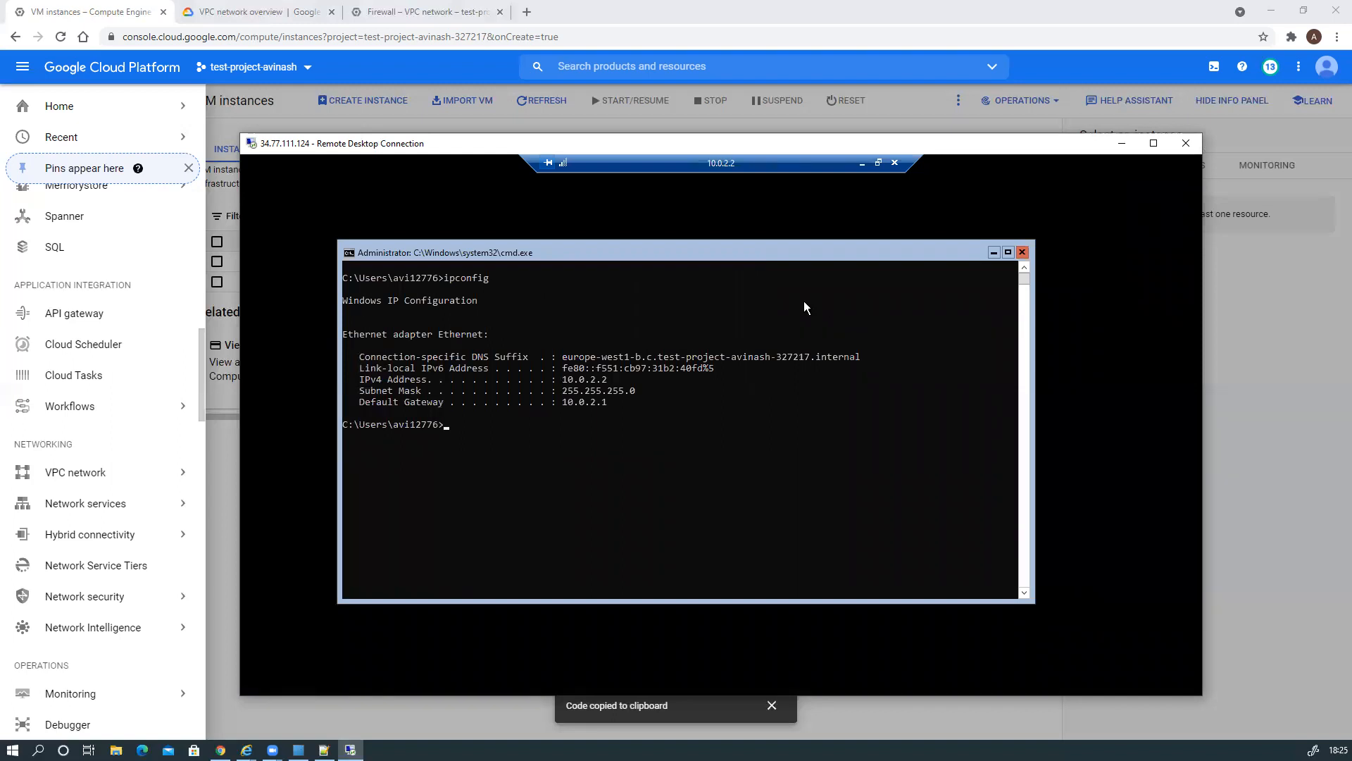
{"action": "left_click", "coordinate": [863, 164]}
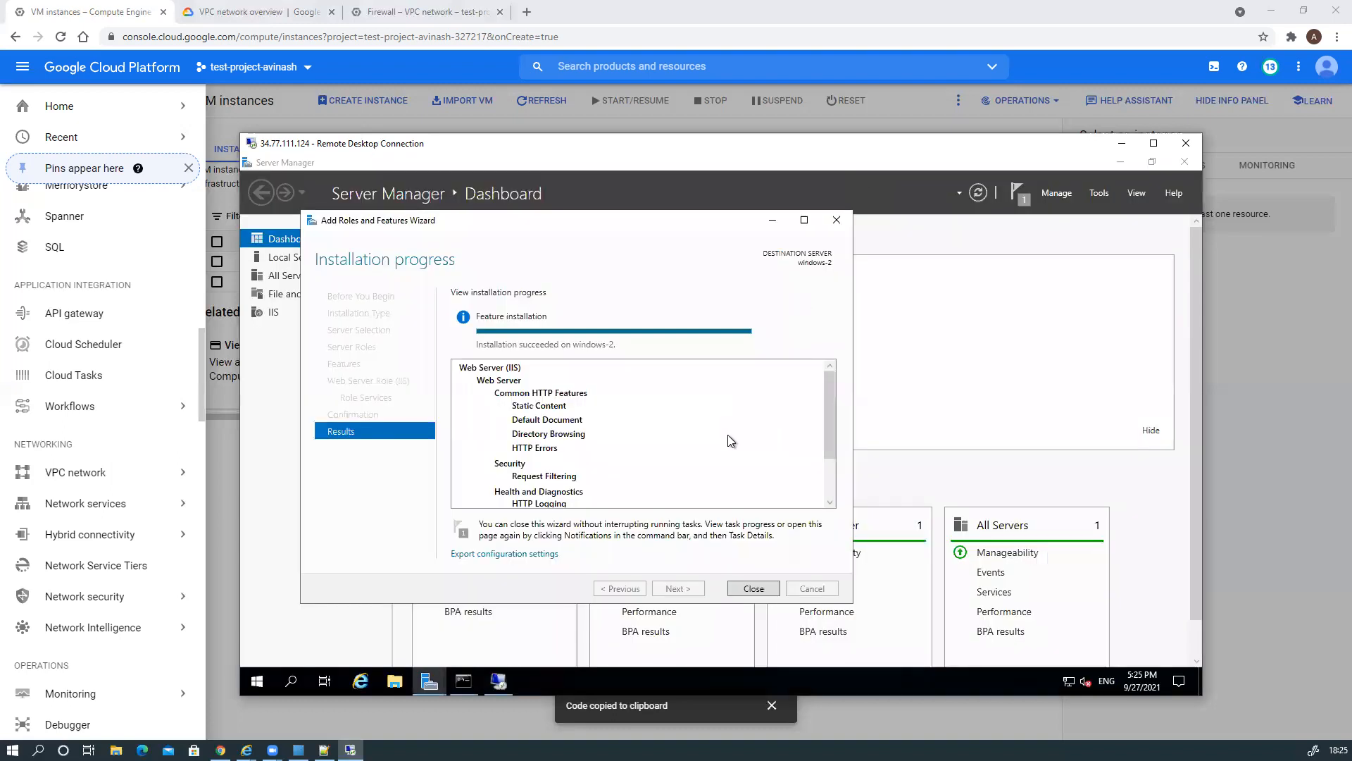
{"action": "left_click", "coordinate": [752, 588]}
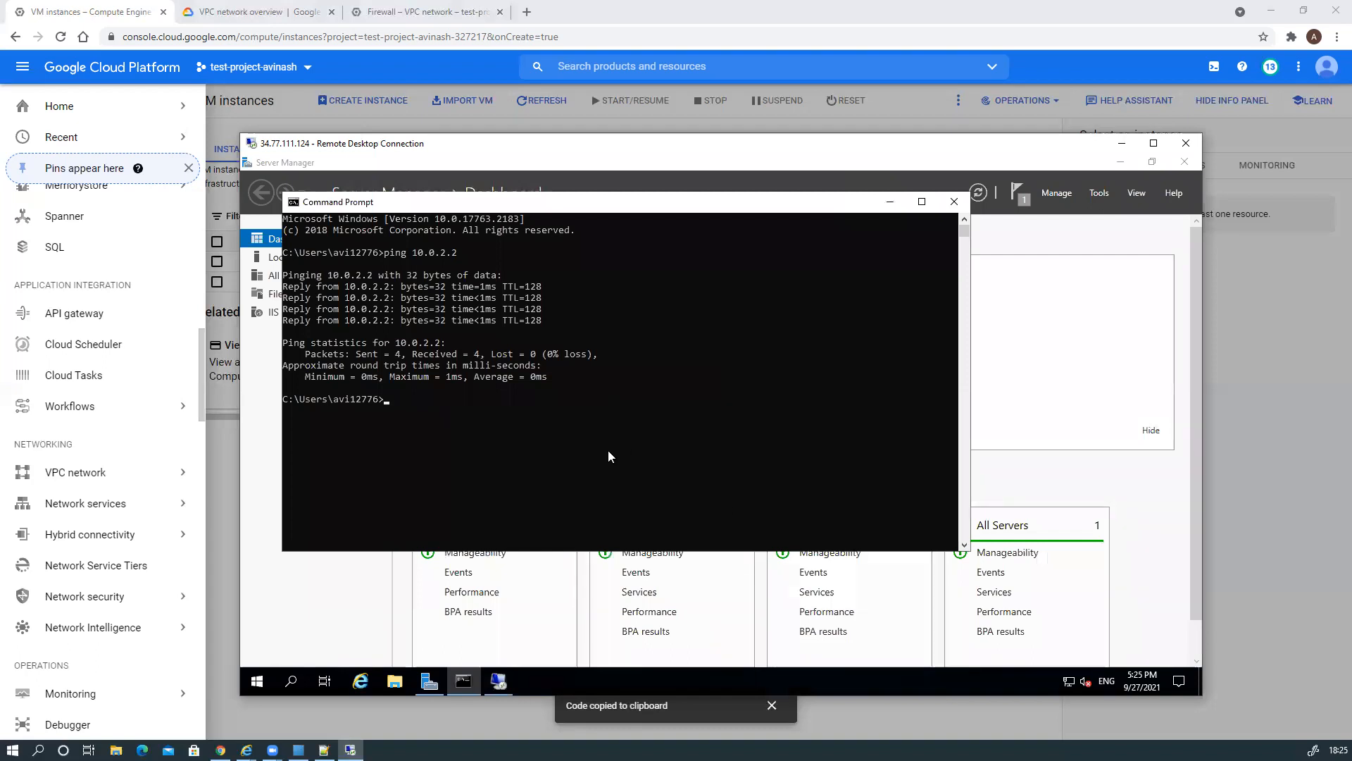
{"action": "left_click", "coordinate": [500, 682]}
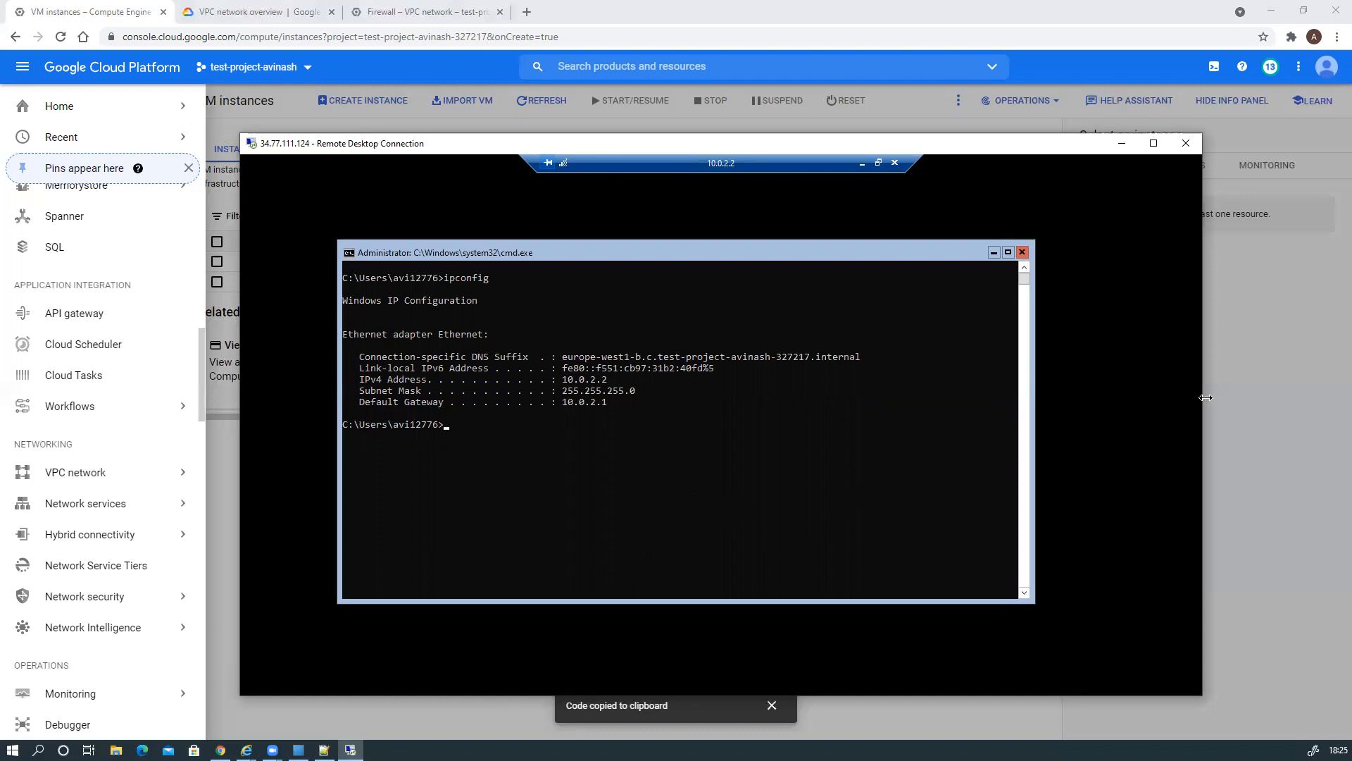
Switch to Google Cloud in the browser and examine the windows-1 instance's network, firewall and boot disk details.
{"action": "left_click", "coordinate": [1300, 377]}
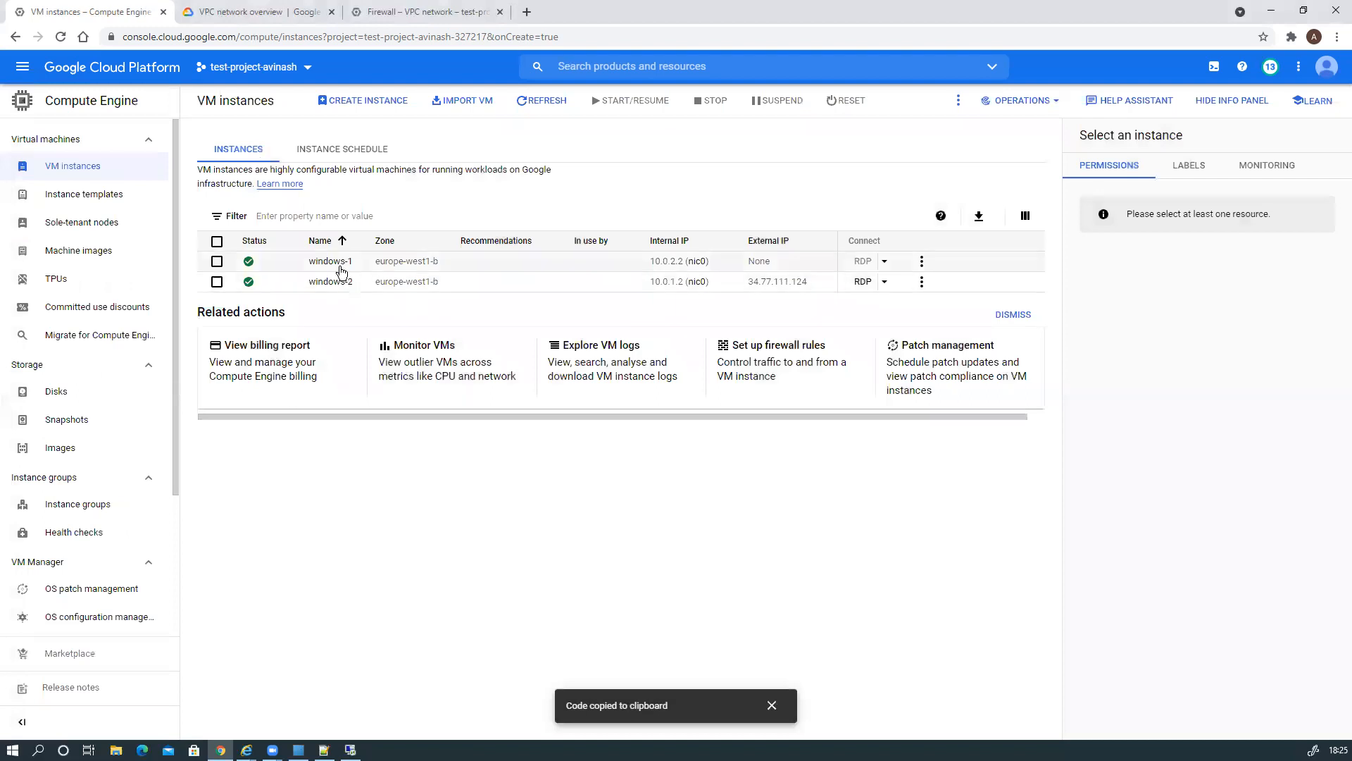
{"action": "left_click", "coordinate": [331, 262]}
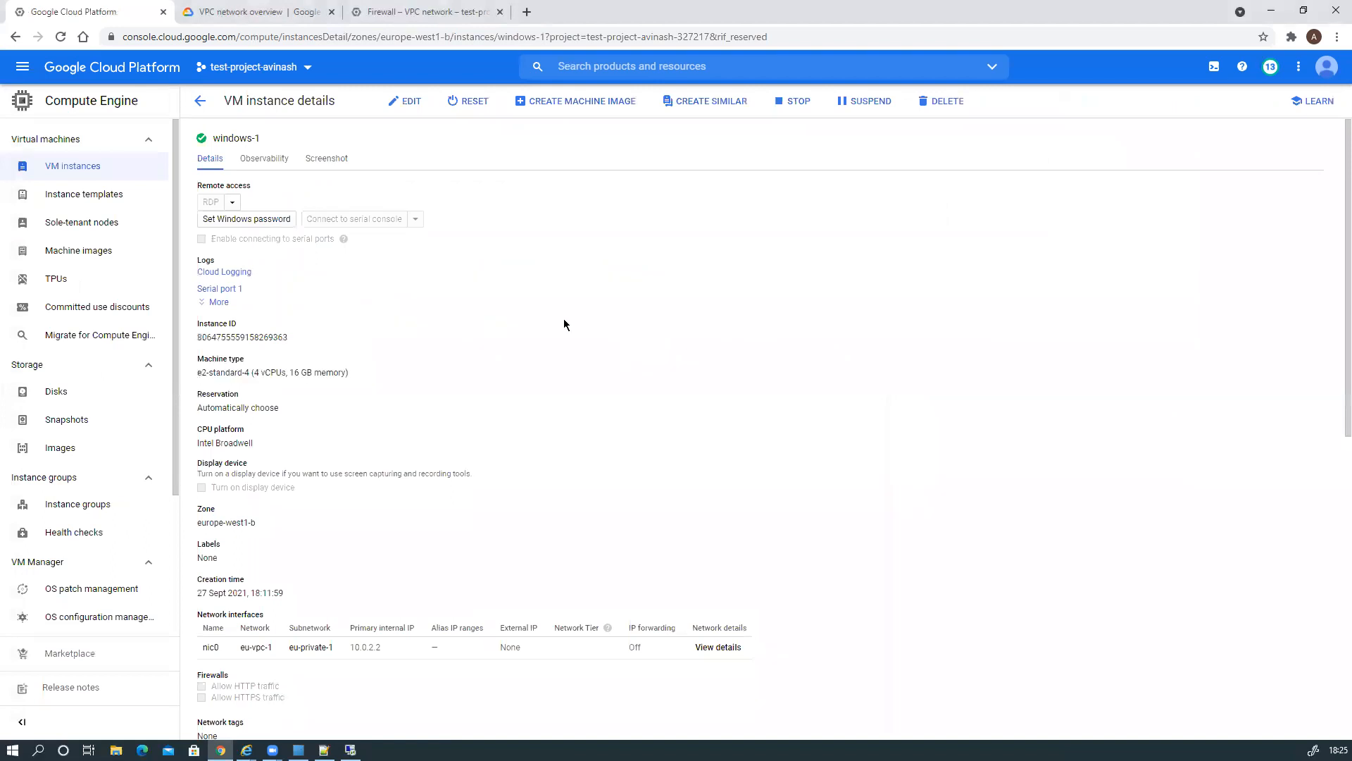
{"action": "scroll", "coordinate": [567, 322], "scroll_direction": "down", "scroll_amount": 2}
{"action": "scroll", "coordinate": [567, 322], "scroll_direction": "down", "scroll_amount": 1}
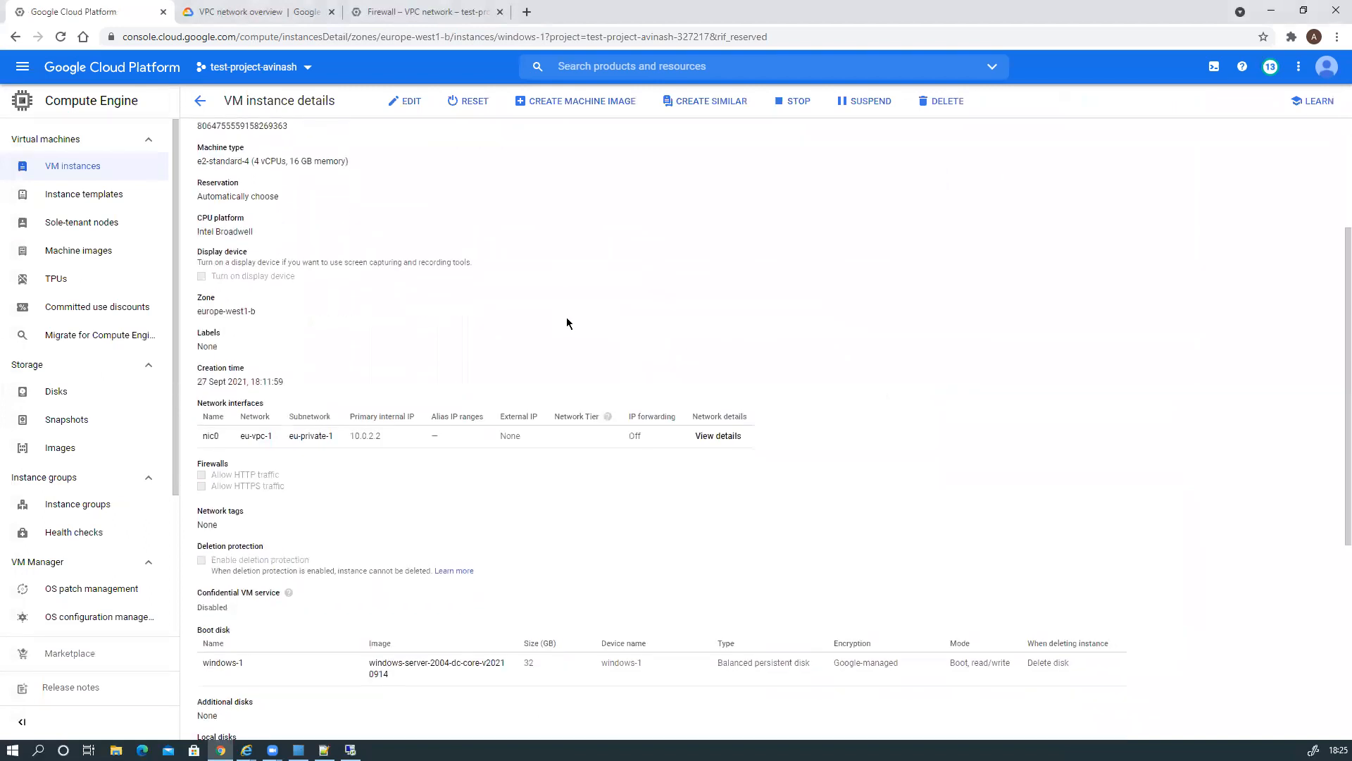
{"action": "scroll", "coordinate": [567, 323], "scroll_direction": "down", "scroll_amount": 2}
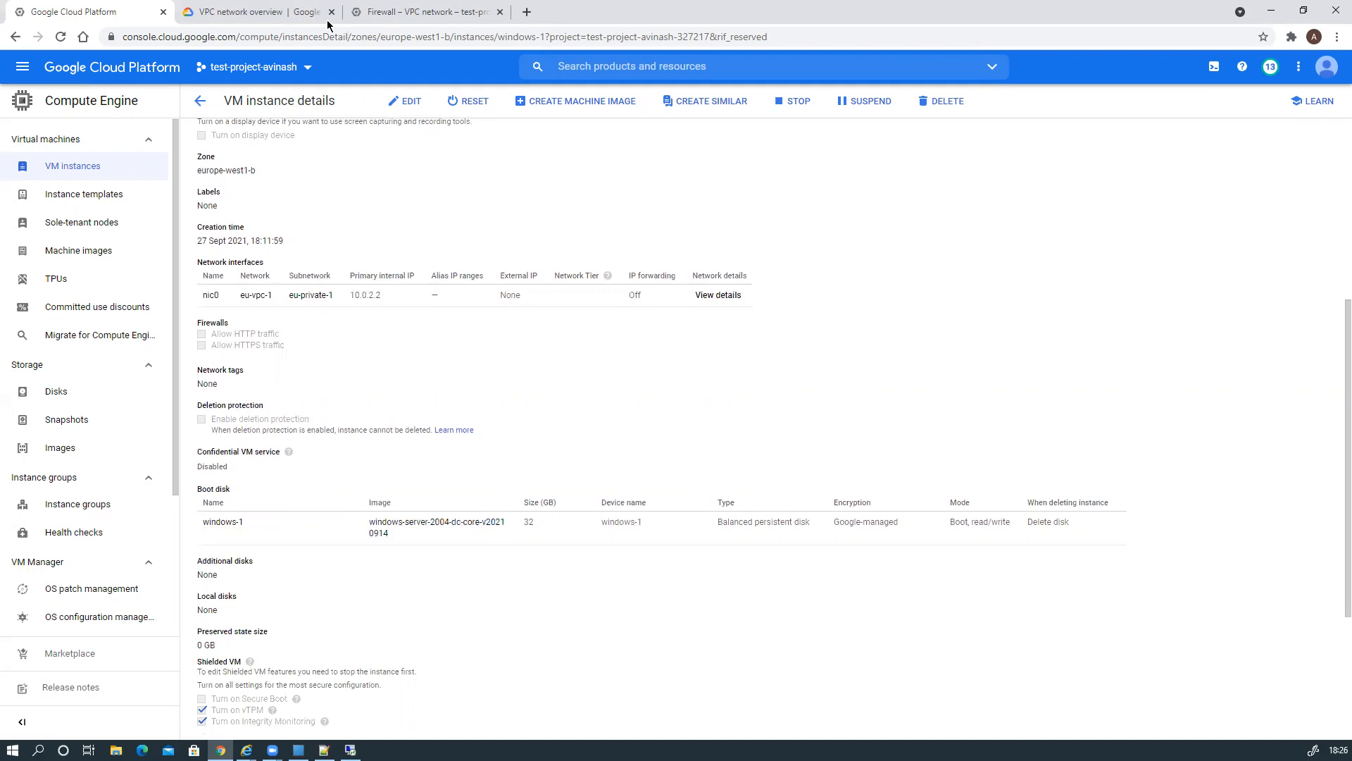
Return to the windows-2 remote session and minimise both the nested 10.0.2.2 session and the Command Prompt.
{"action": "left_click", "coordinate": [350, 749]}
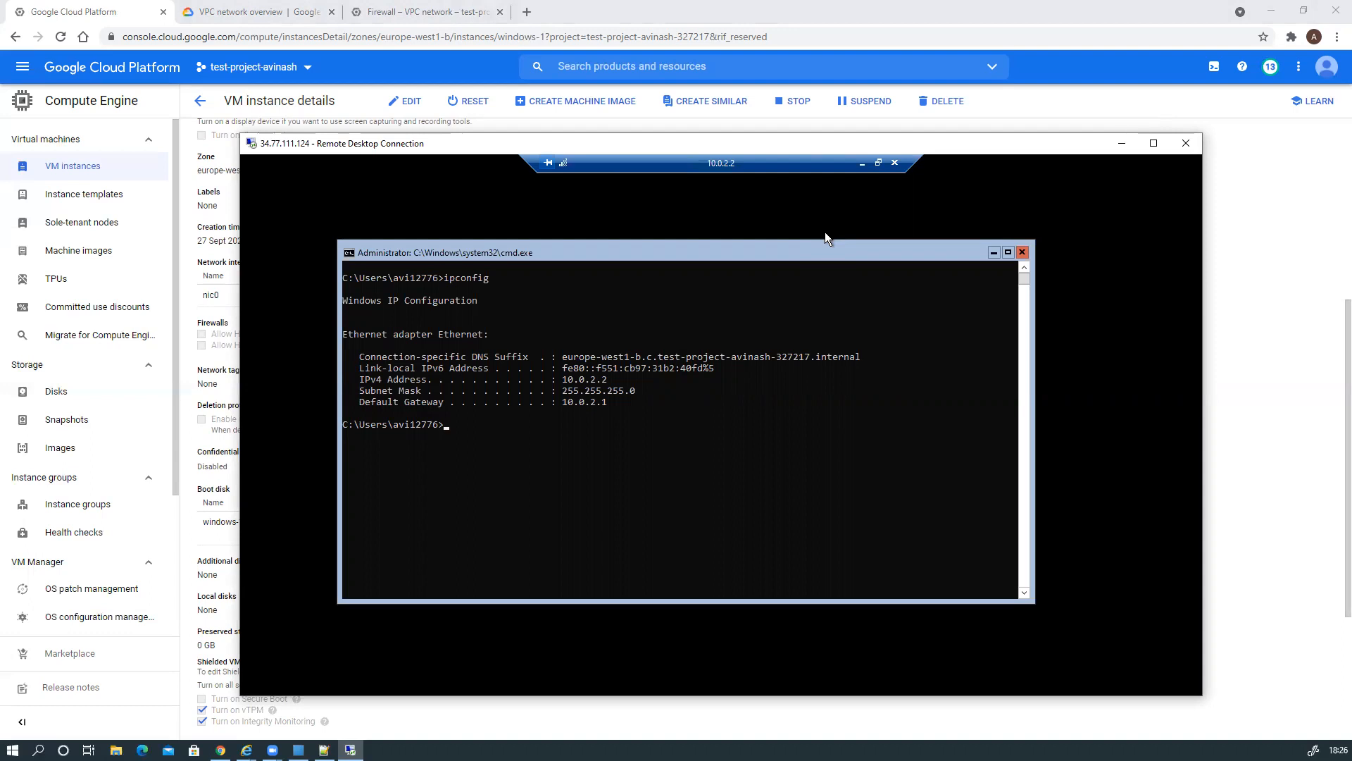
{"action": "left_click", "coordinate": [859, 162]}
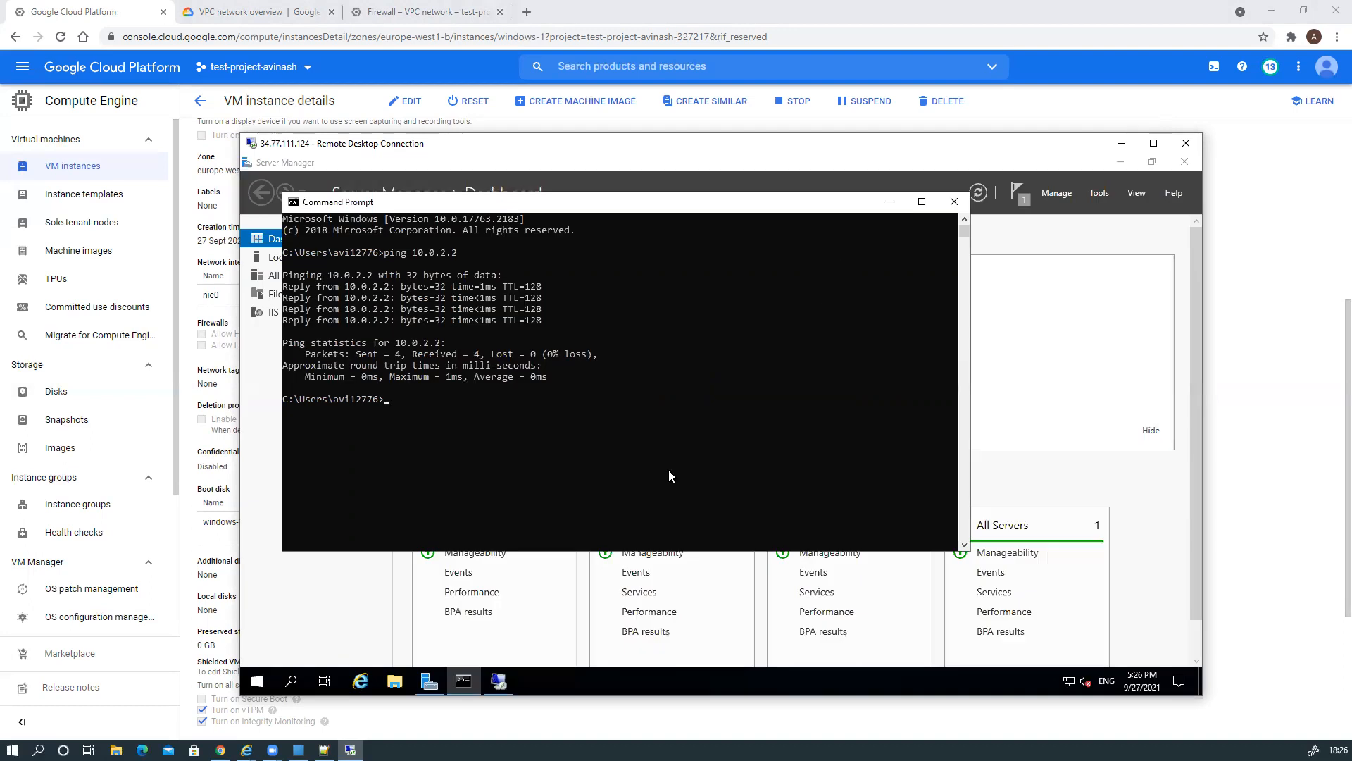
{"action": "left_click", "coordinate": [890, 201]}
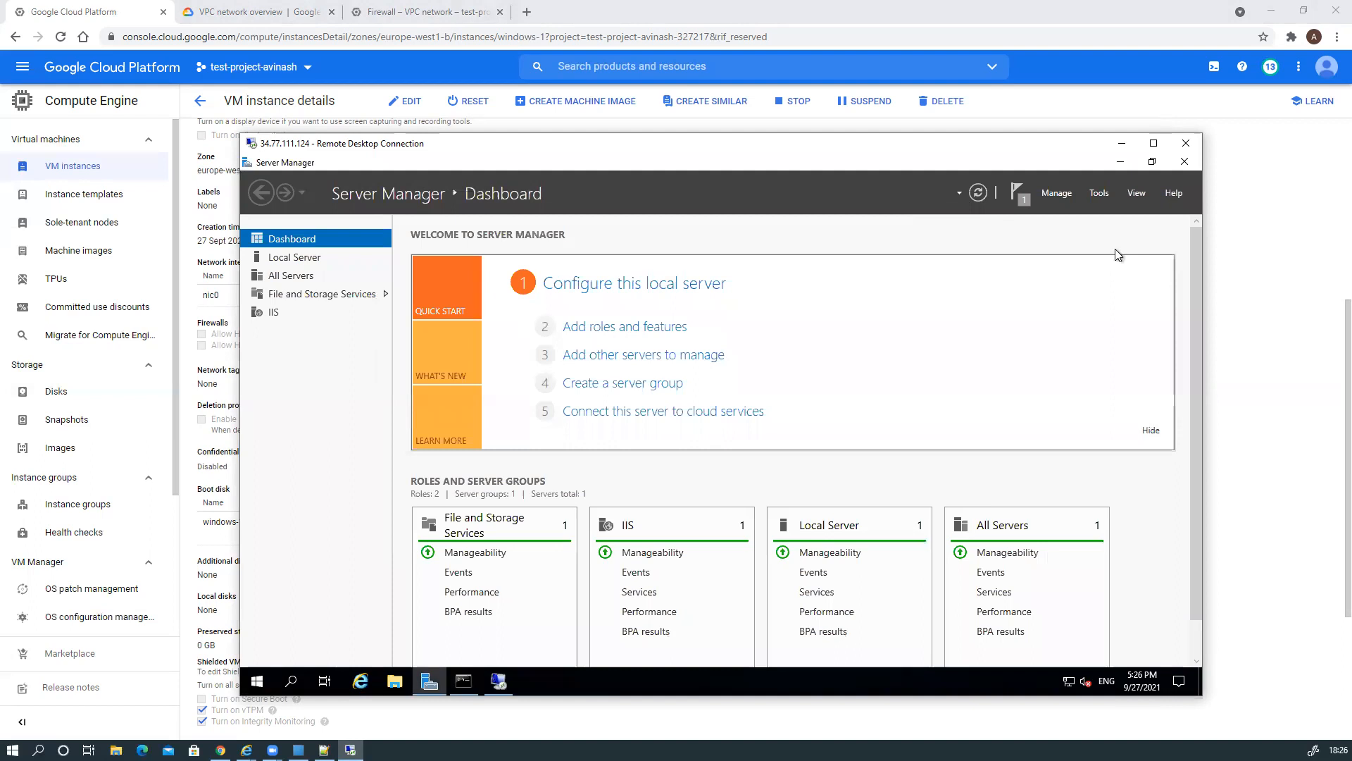
Switch to the browser, open the eu-firewall-1 rule for editing and re-enter 0.0.0.0/0 as its source IP range.
{"action": "left_click", "coordinate": [1269, 265]}
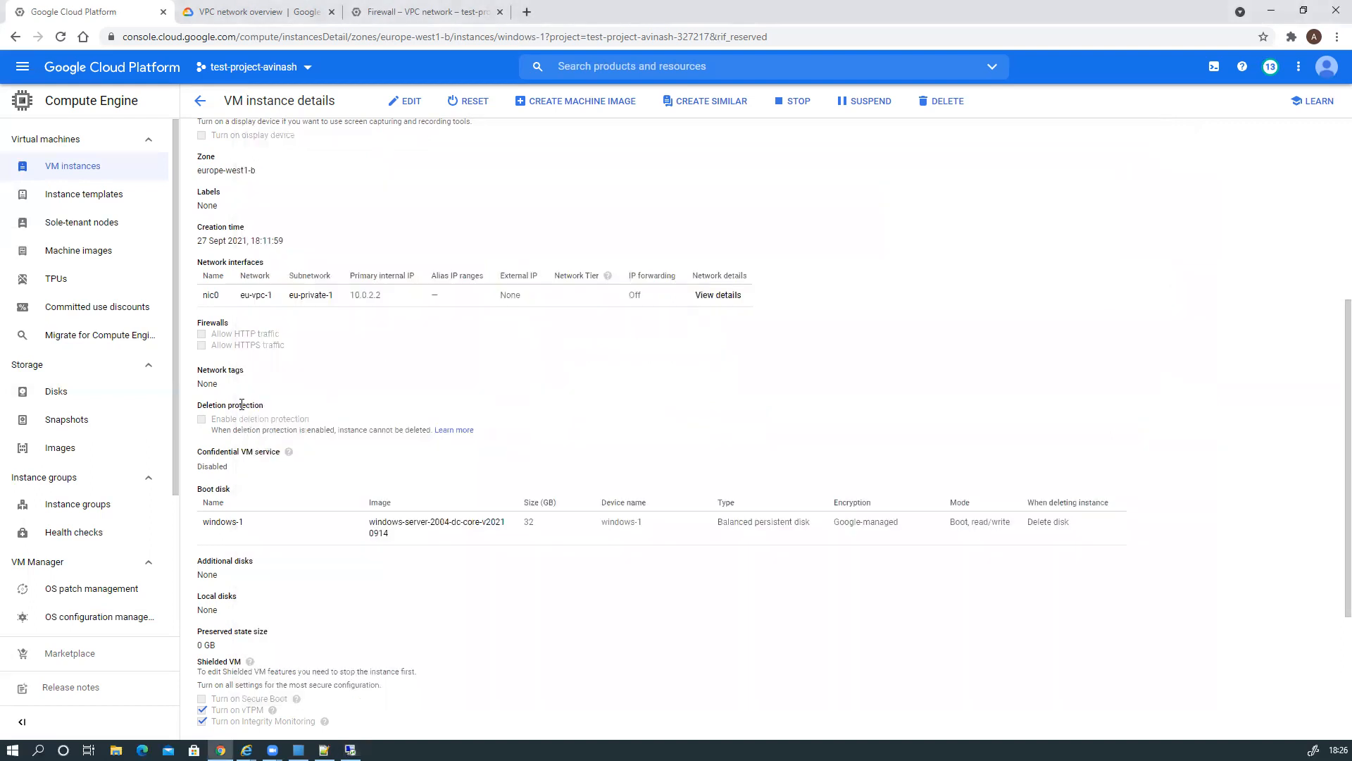
{"action": "left_click", "coordinate": [427, 12]}
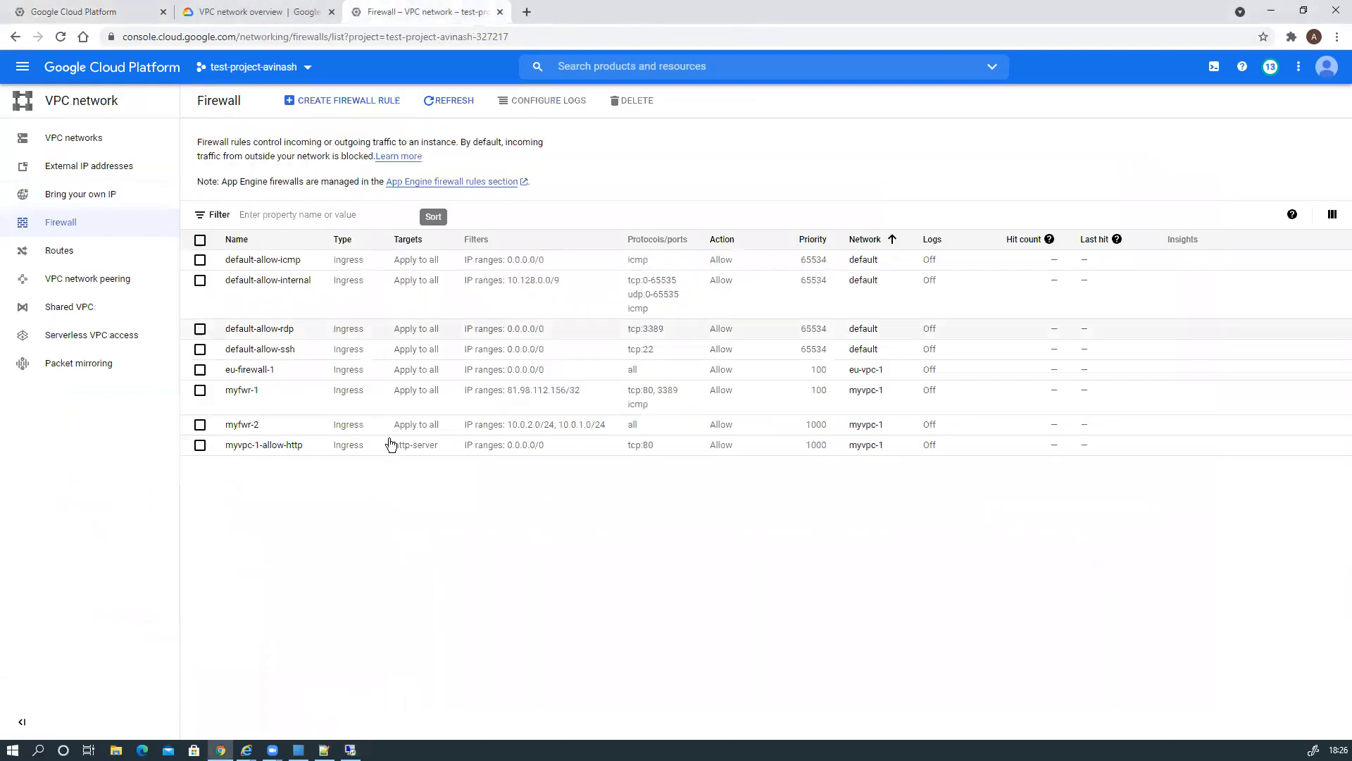
{"action": "left_click", "coordinate": [254, 370]}
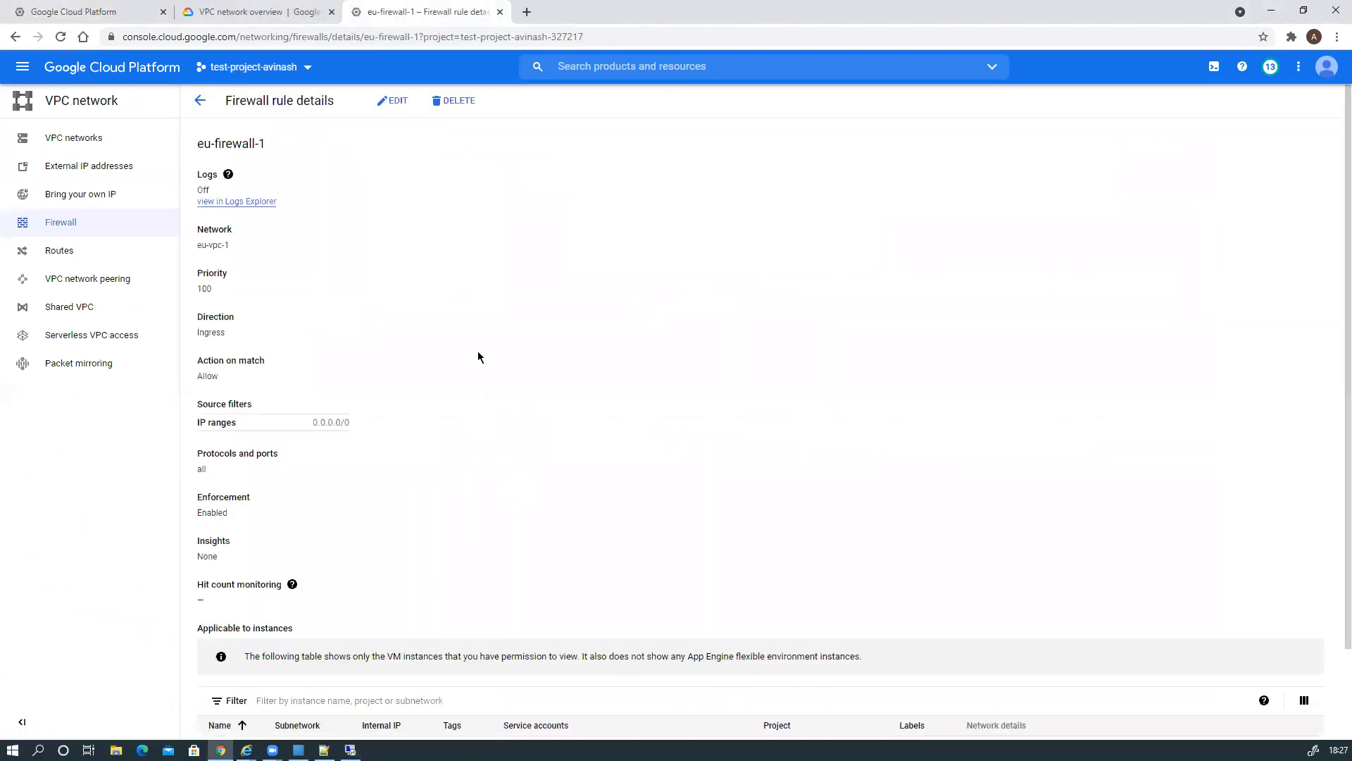
{"action": "left_click", "coordinate": [405, 105]}
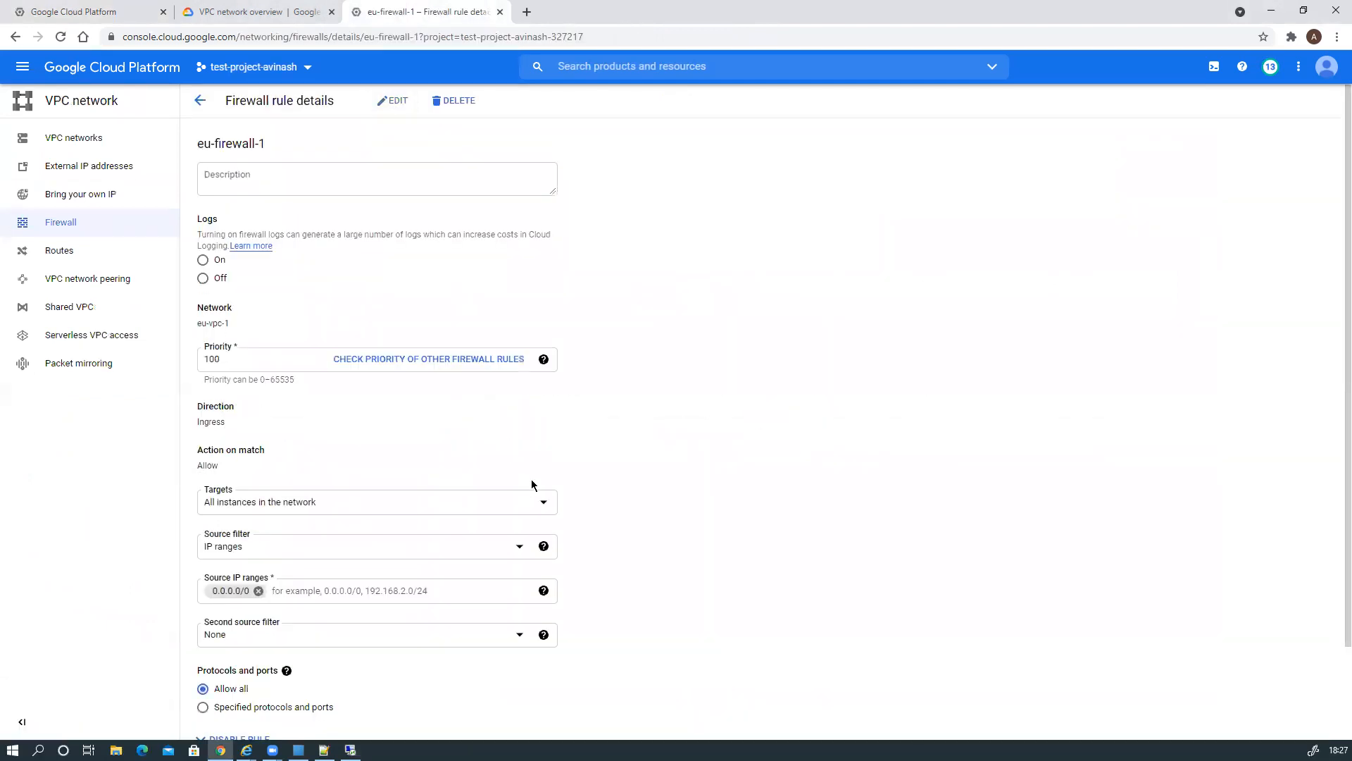
{"action": "scroll", "coordinate": [693, 478], "scroll_direction": "down", "scroll_amount": 2}
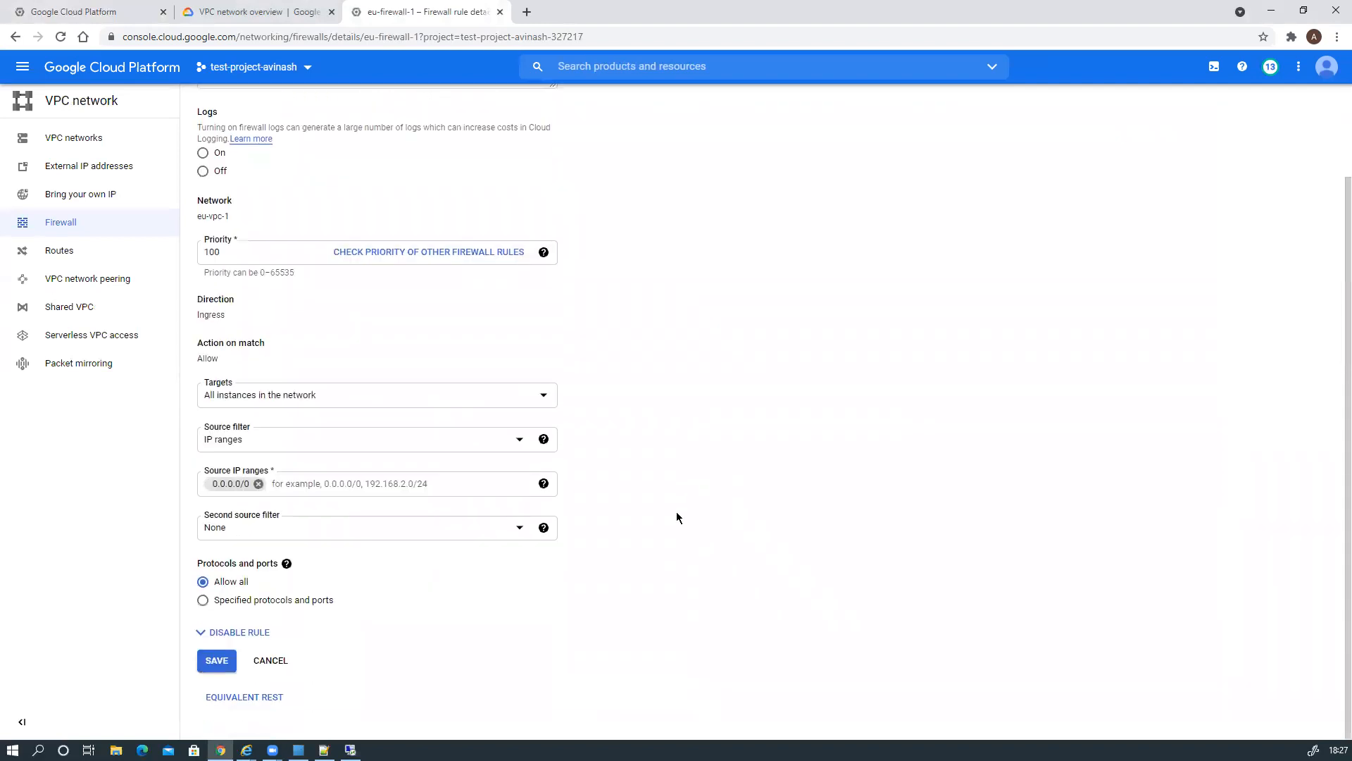
{"action": "left_click", "coordinate": [259, 483]}
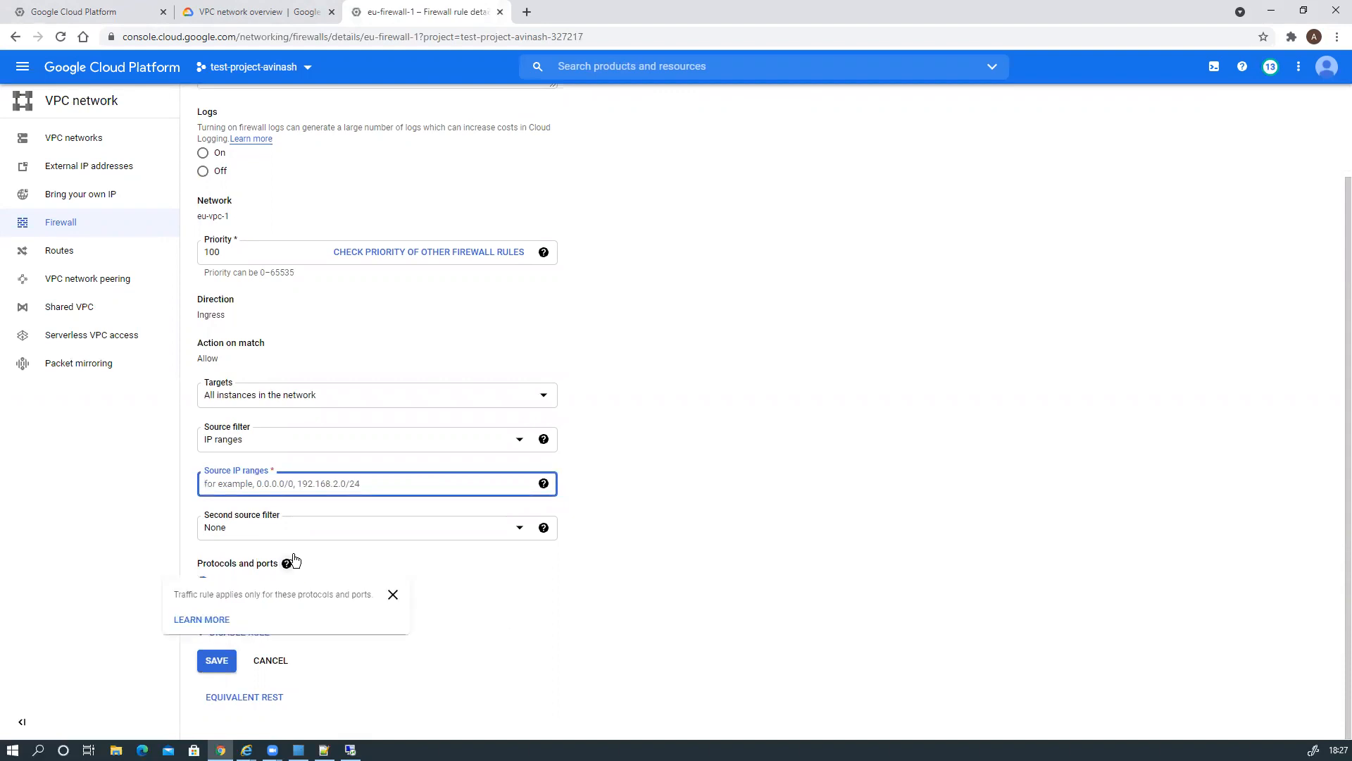
{"action": "type", "text": "0.0.0"}
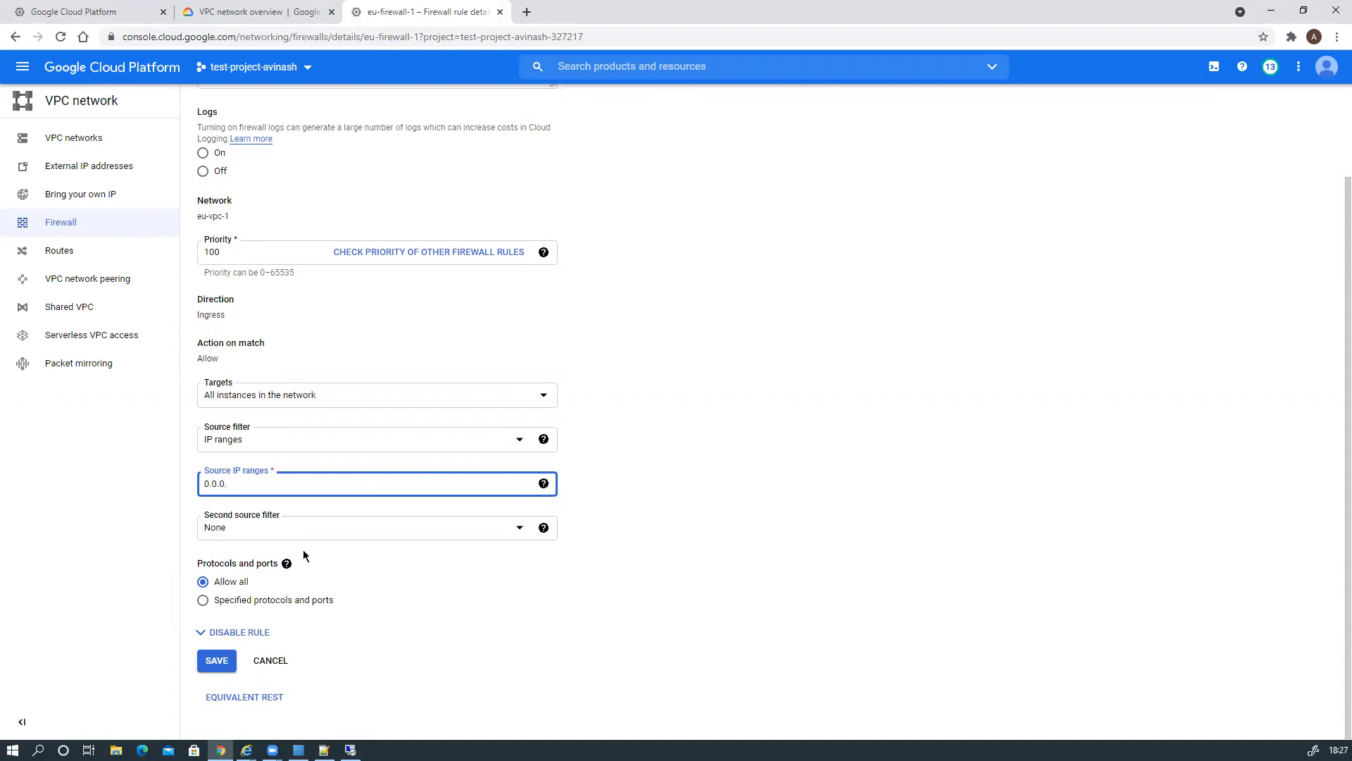
{"action": "type", "text": ".0/0"}
{"action": "key", "text": "Return"}
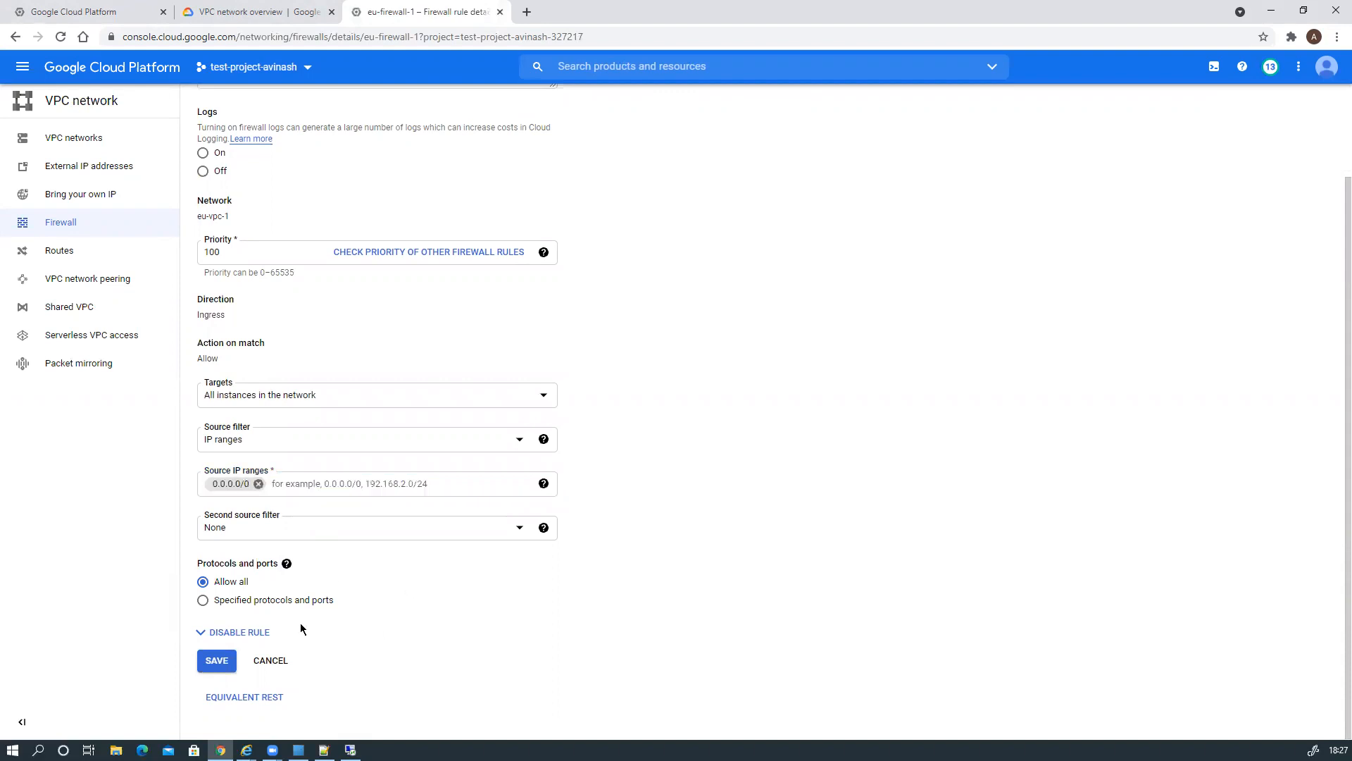
Restrict eu-firewall-1 to specified protocols and ports with only TCP port 80, and save the rule.
{"action": "left_click", "coordinate": [204, 601]}
{"action": "scroll", "coordinate": [493, 563], "scroll_direction": "down", "scroll_amount": 2}
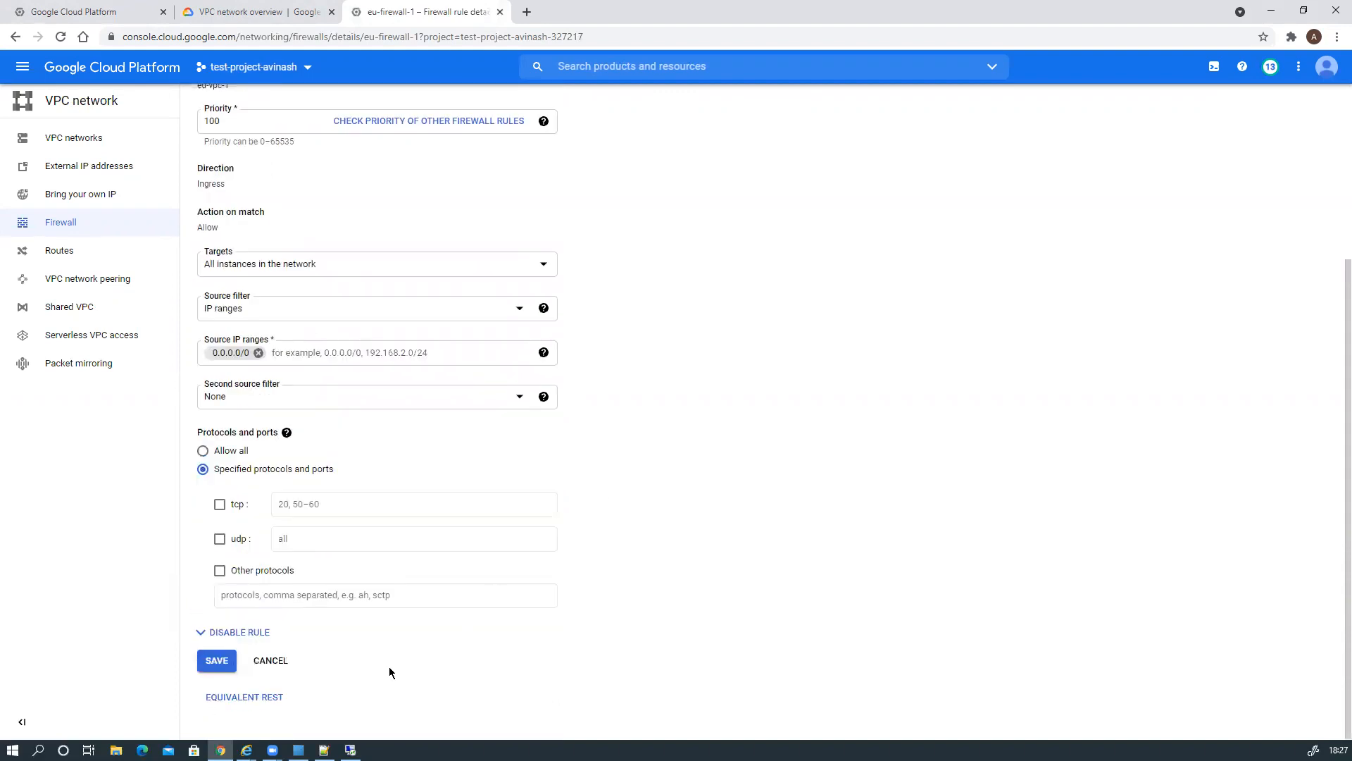
{"action": "left_click", "coordinate": [219, 505]}
{"action": "left_click", "coordinate": [329, 502]}
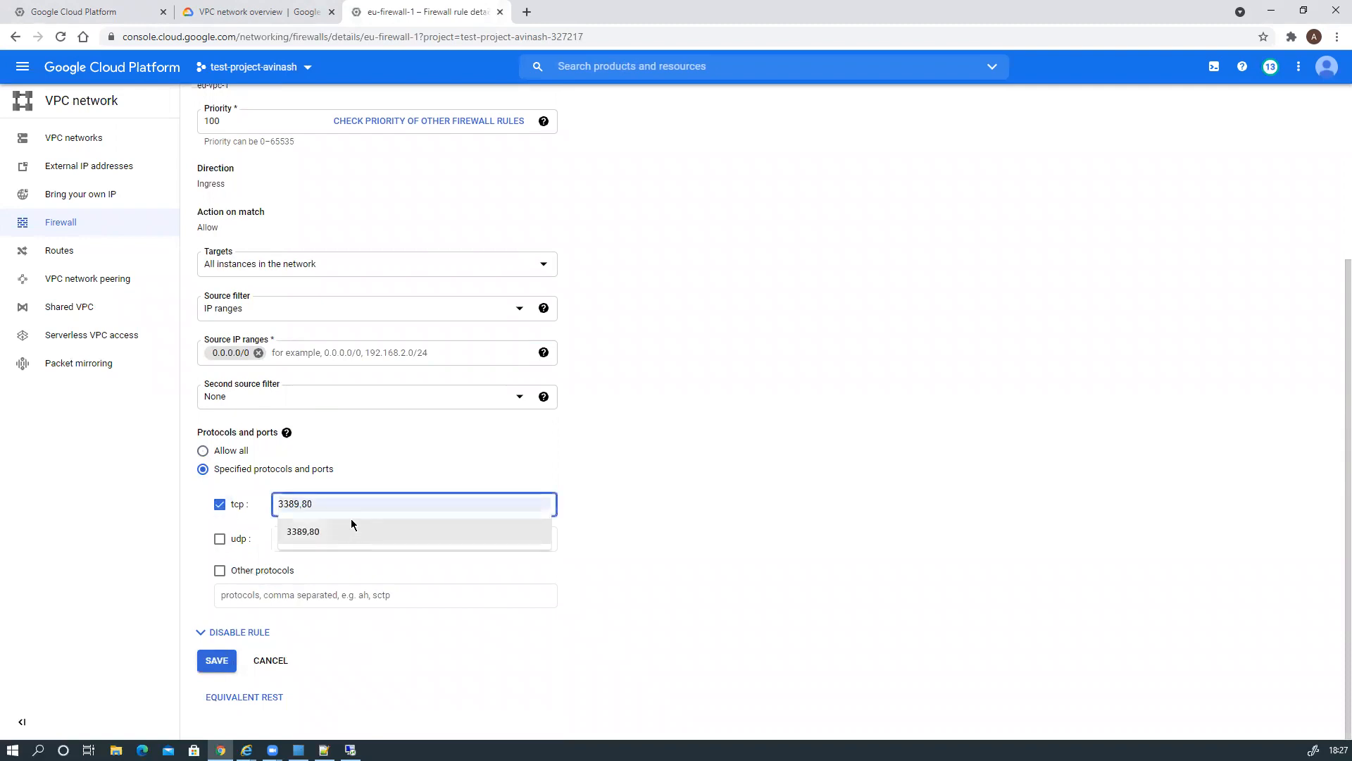
{"action": "type", "text": "80"}
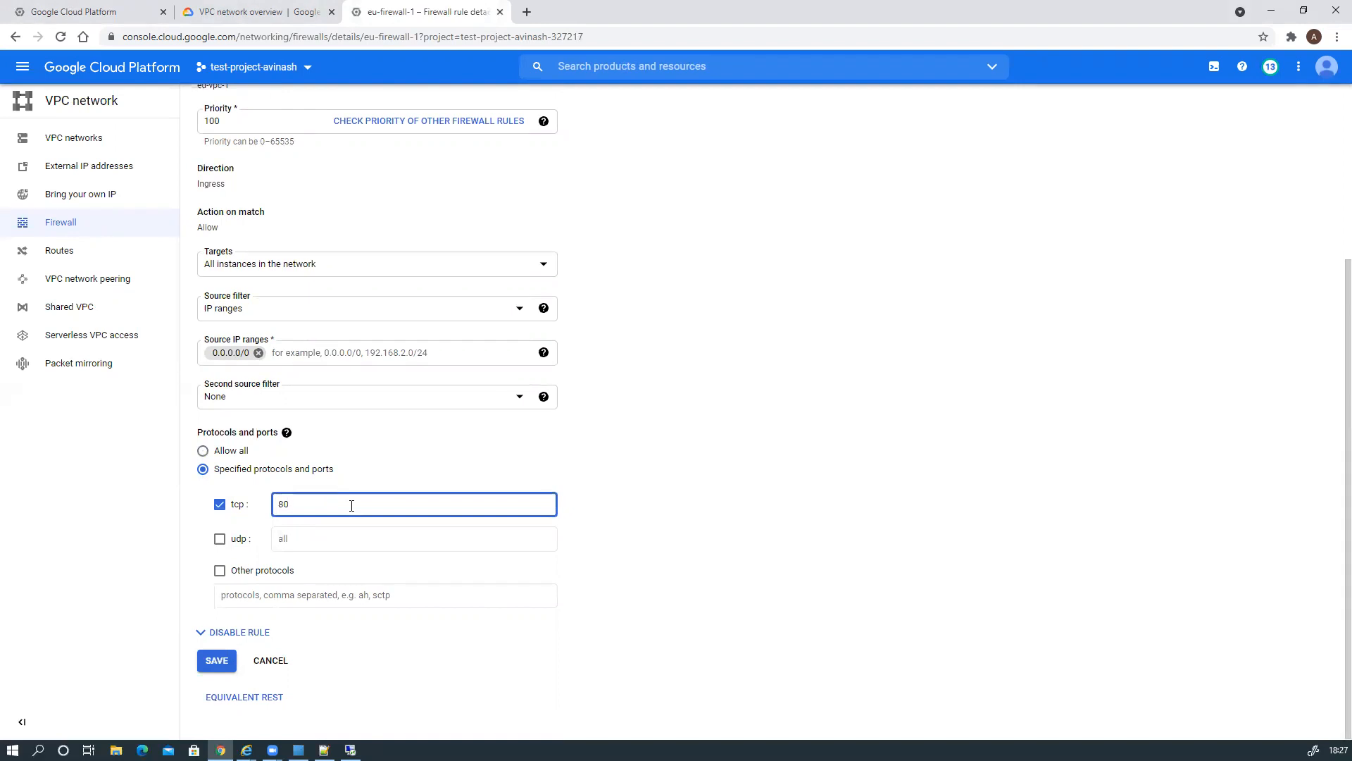
{"action": "left_click", "coordinate": [219, 663]}
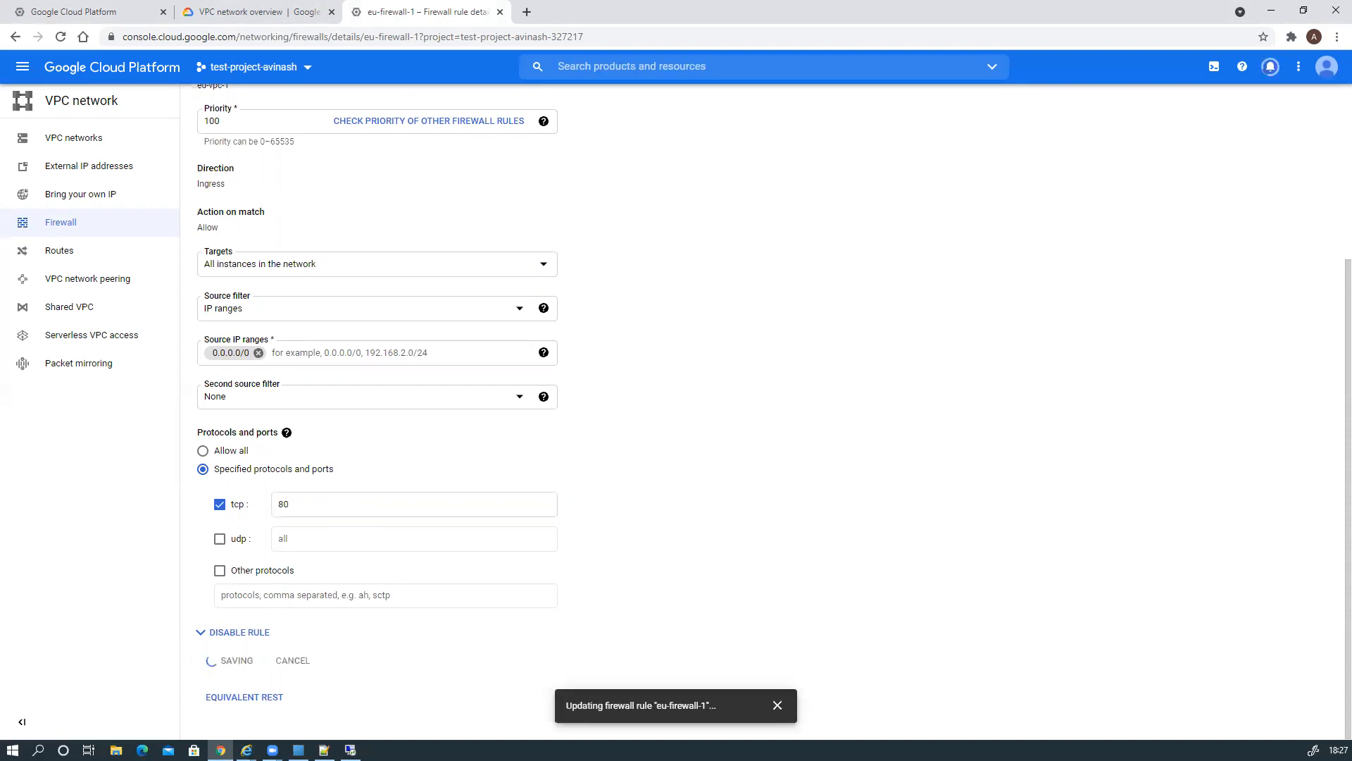
Switch to the windows-2 remote session and disconnect the nested 10.0.2.2 session.
{"action": "mouse_move", "coordinate": [350, 751]}
{"action": "left_click", "coordinate": [351, 687]}
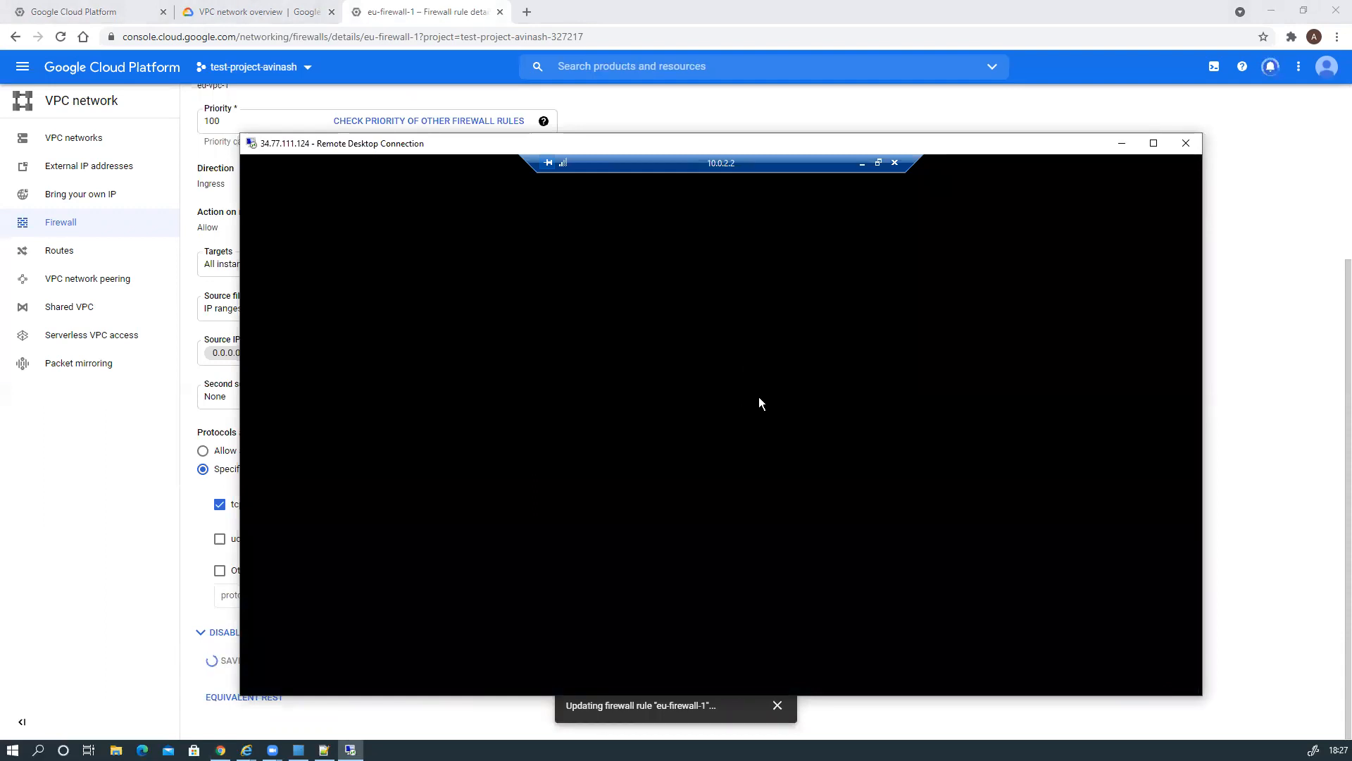
{"action": "left_click", "coordinate": [894, 162]}
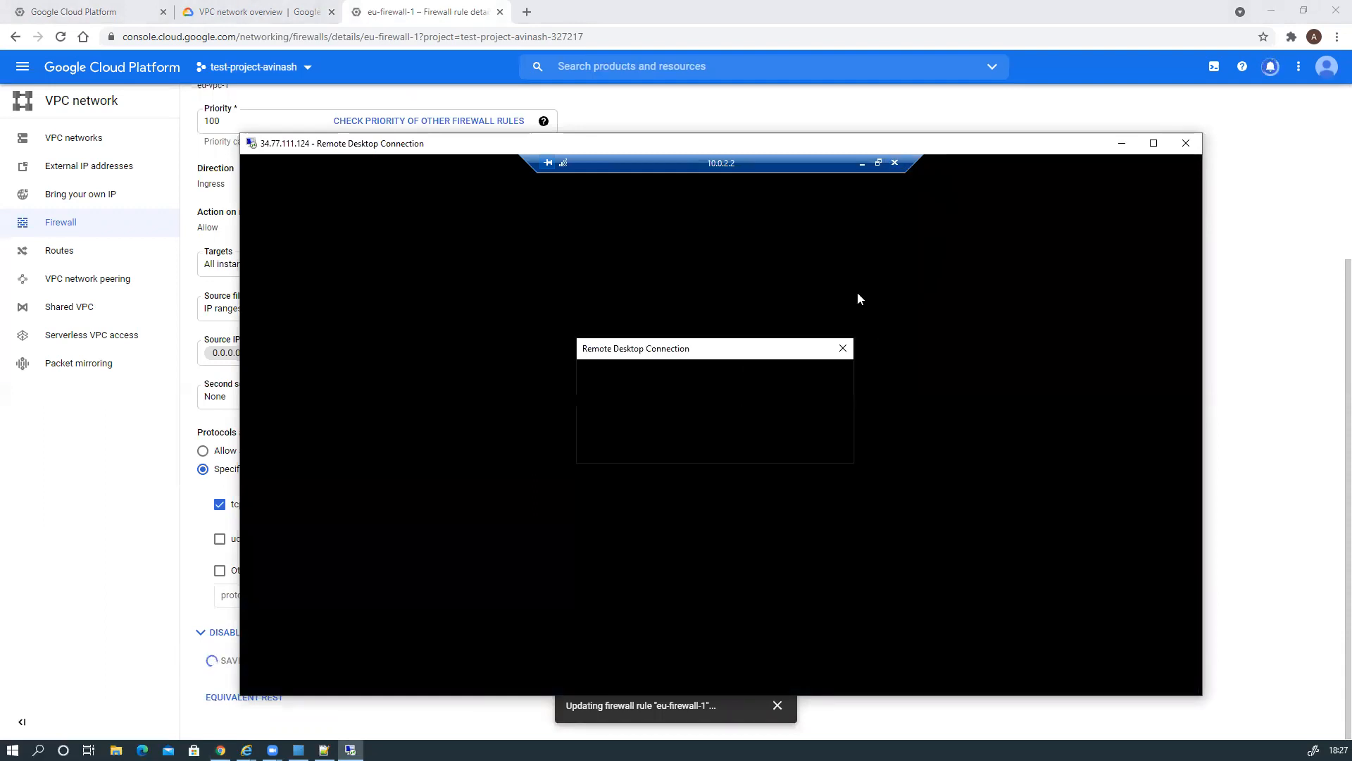
{"action": "left_click", "coordinate": [762, 455]}
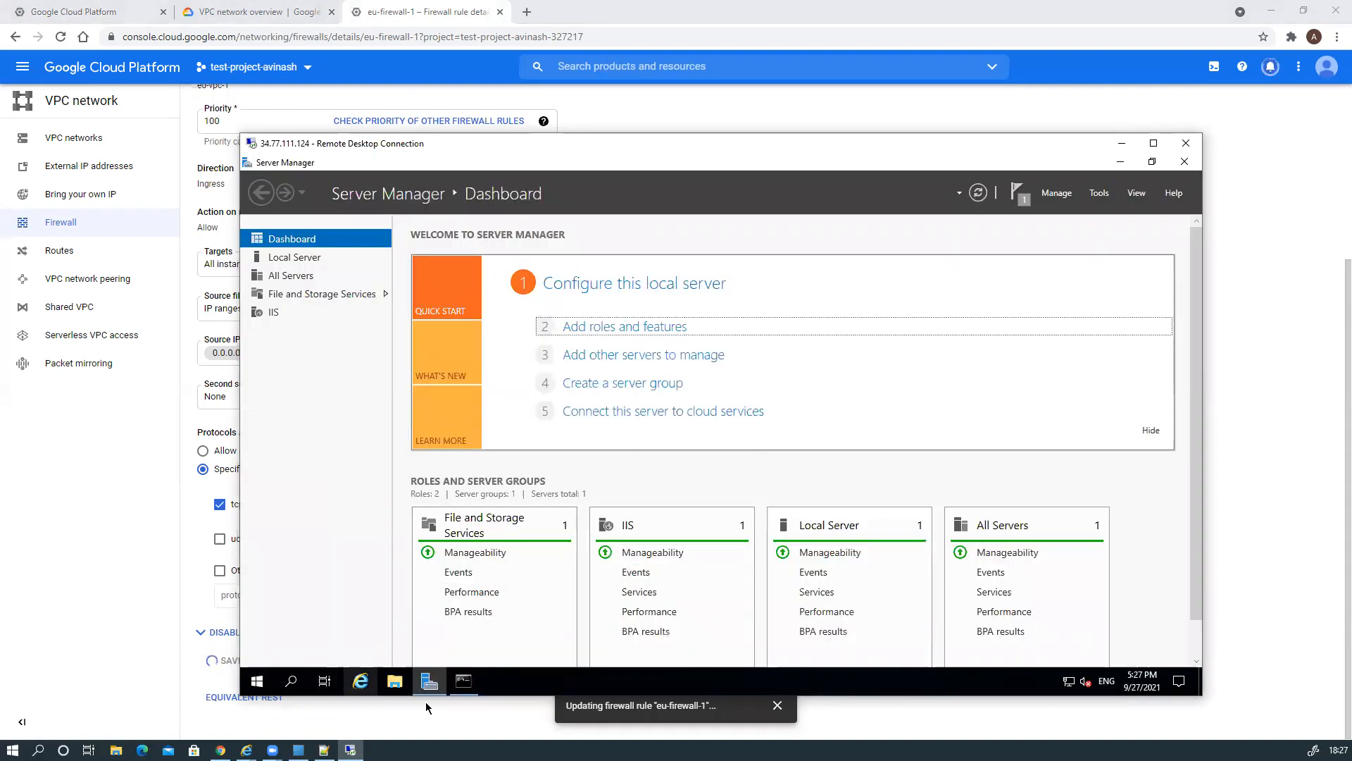
Search for rdp on windows-2, open Remote Desktop Connection and try to connect to 10.0.2.2 again.
{"action": "left_click", "coordinate": [291, 682]}
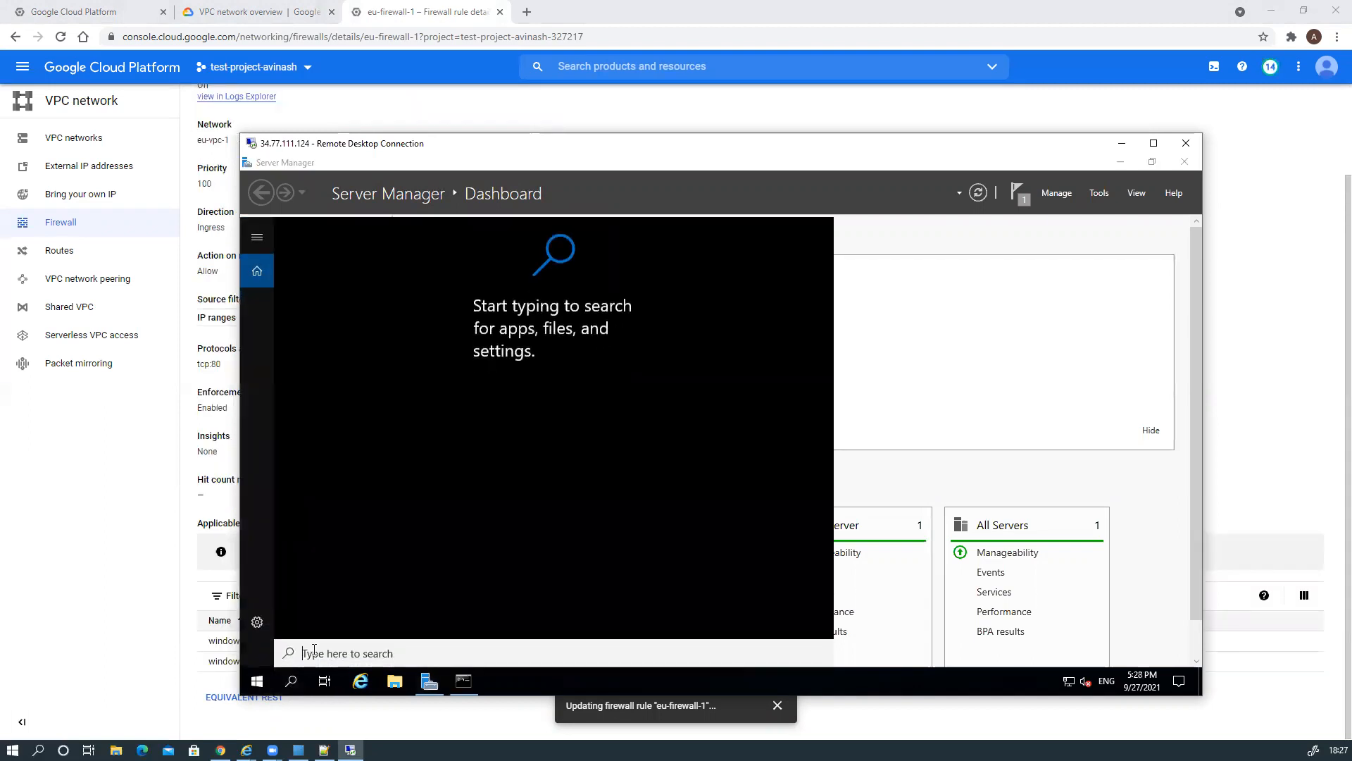
{"action": "type", "text": "rdp"}
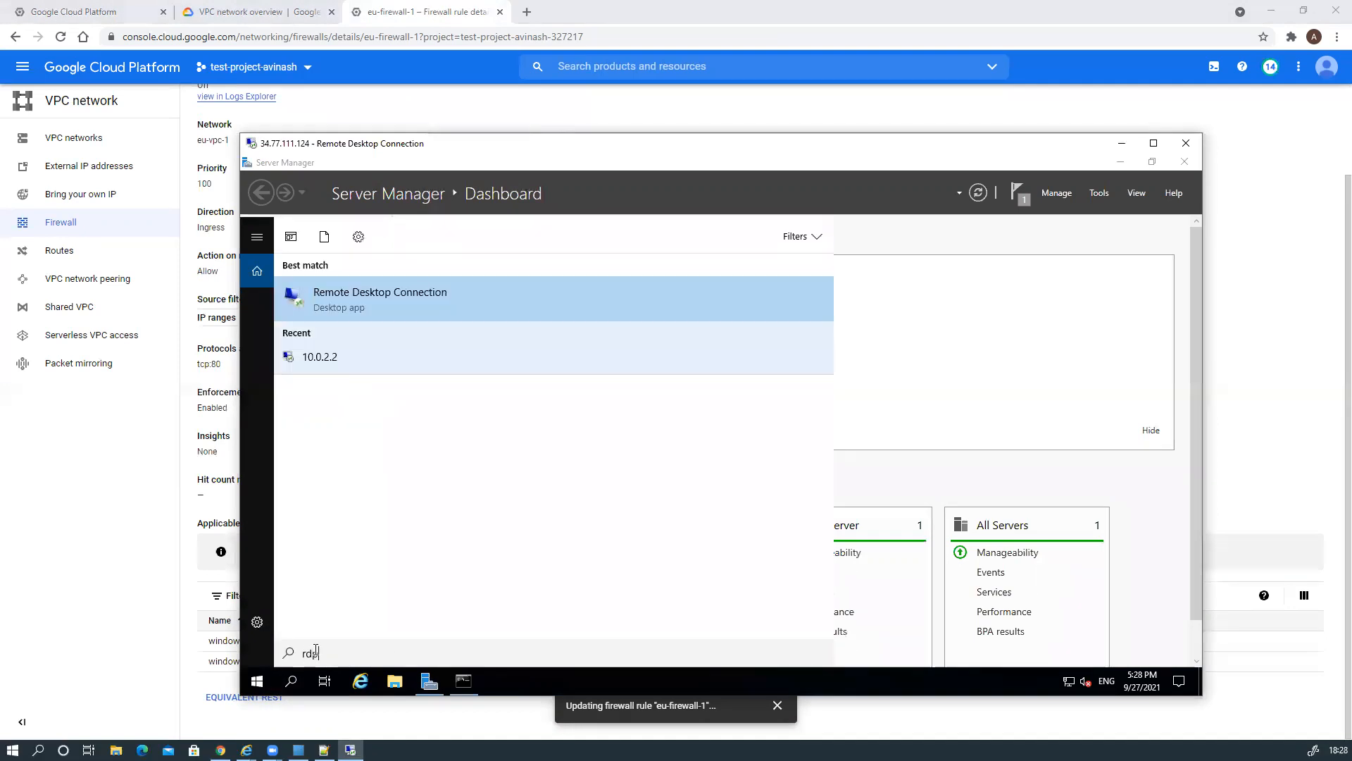
{"action": "key", "text": "Return"}
{"action": "left_click", "coordinate": [767, 407]}
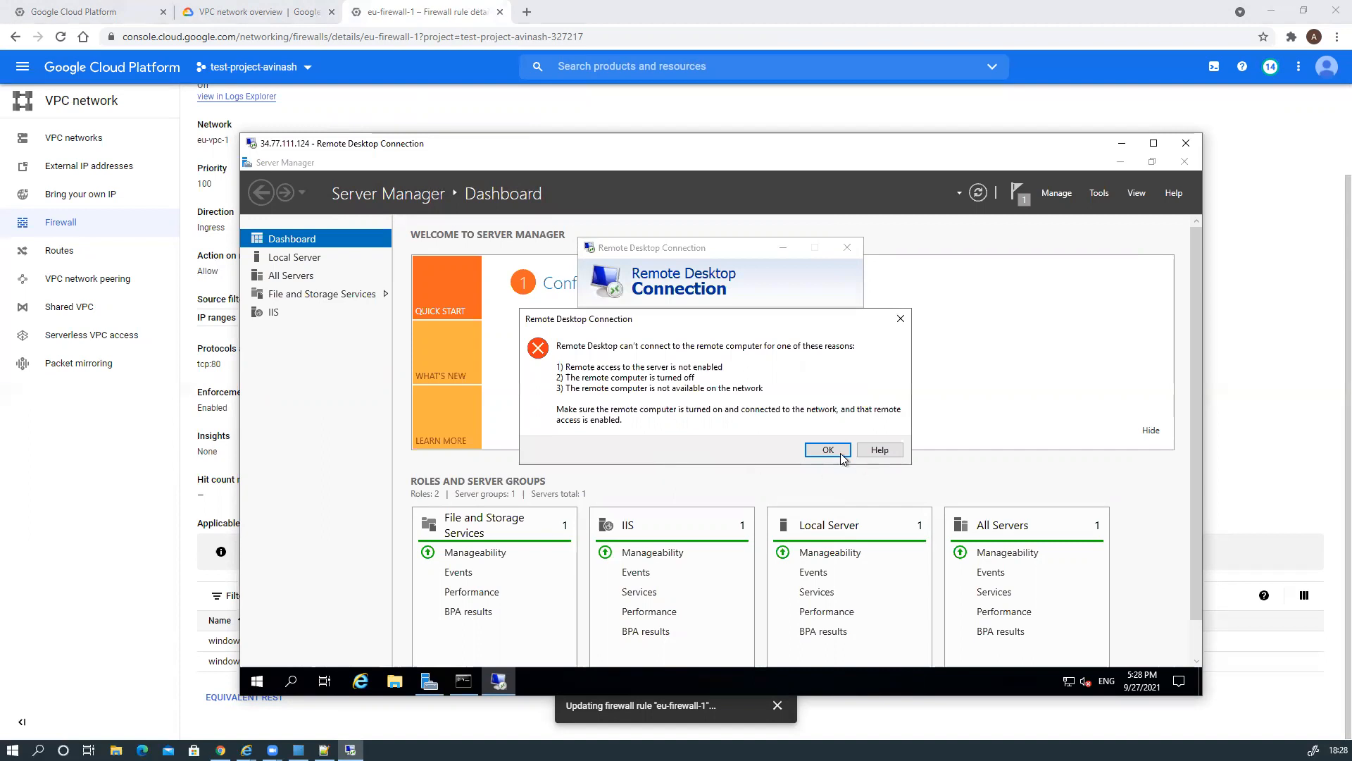
{"action": "left_click", "coordinate": [829, 451]}
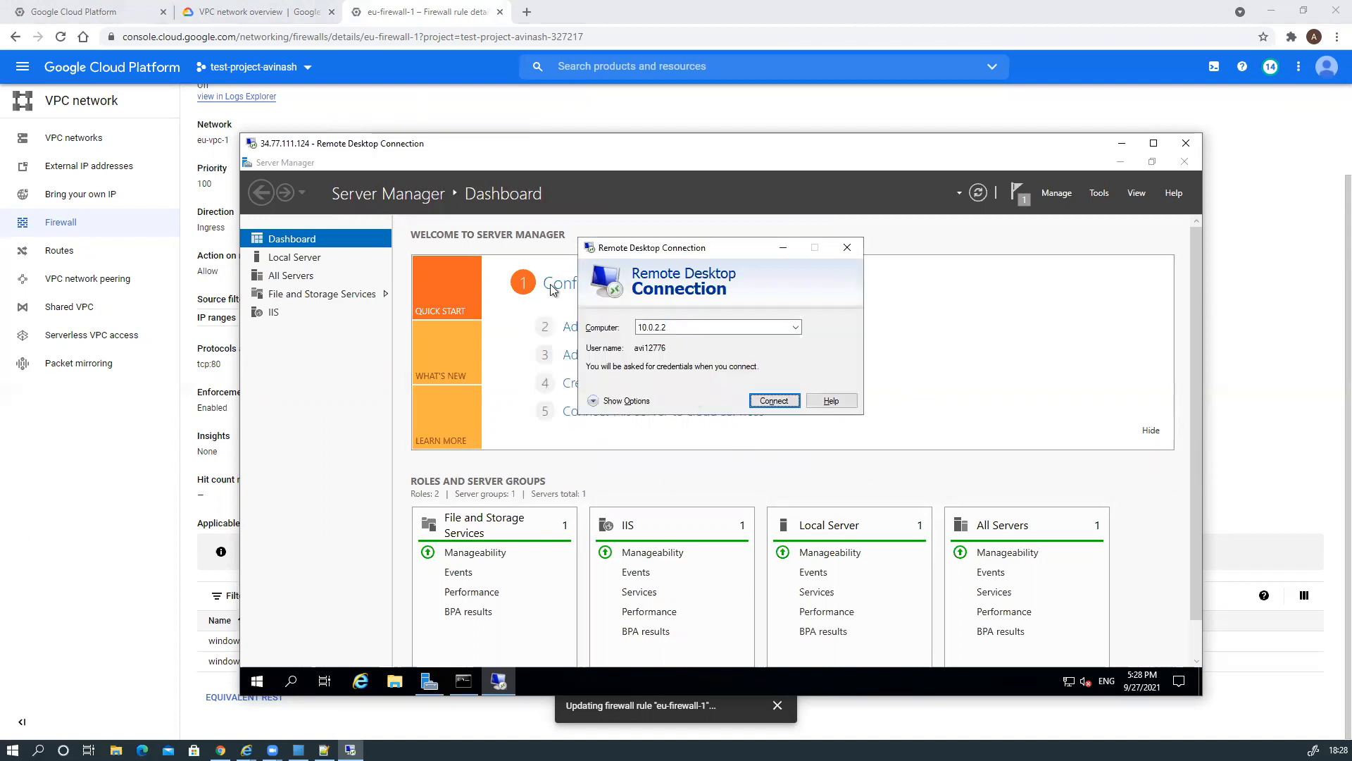
Switch to the browser and open the eu-firewall-1 rule for editing.
{"action": "left_click", "coordinate": [427, 111]}
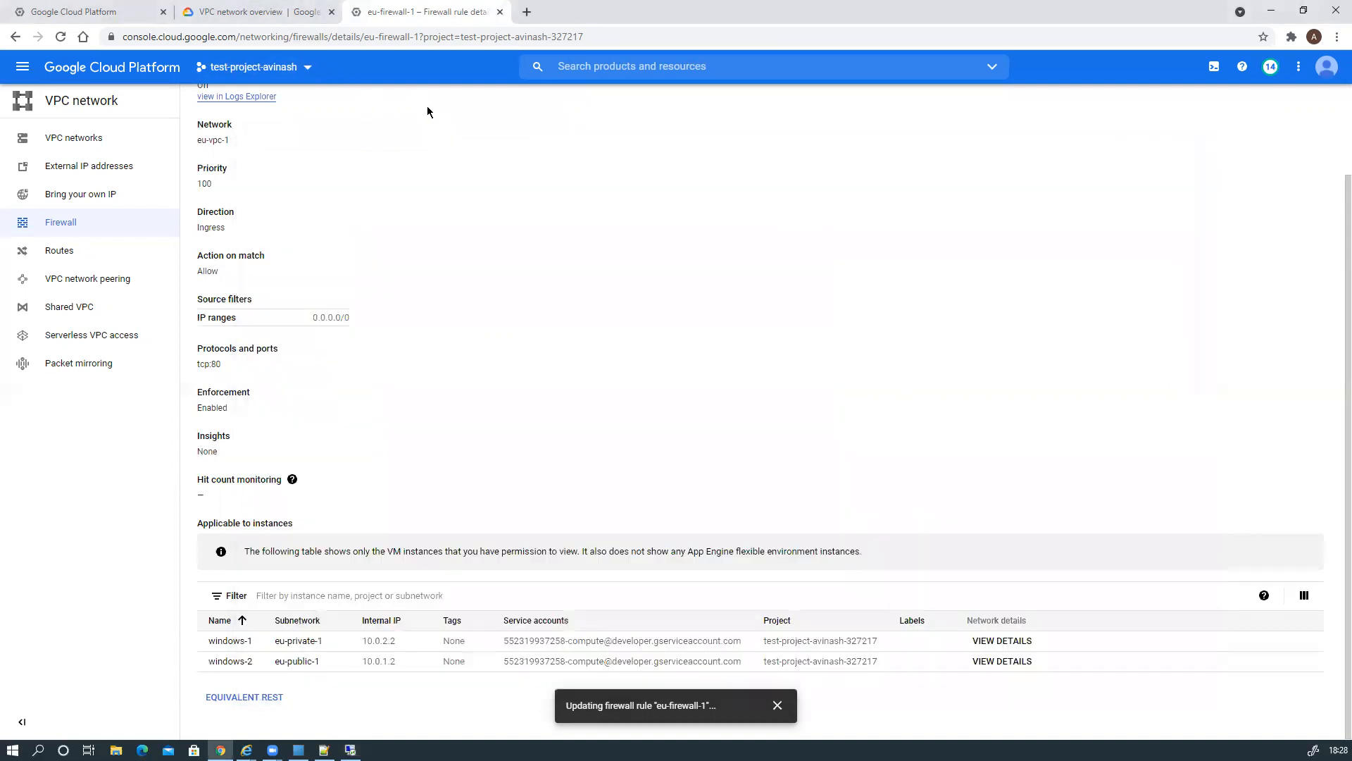
{"action": "scroll", "coordinate": [437, 294], "scroll_direction": "up", "scroll_amount": 2}
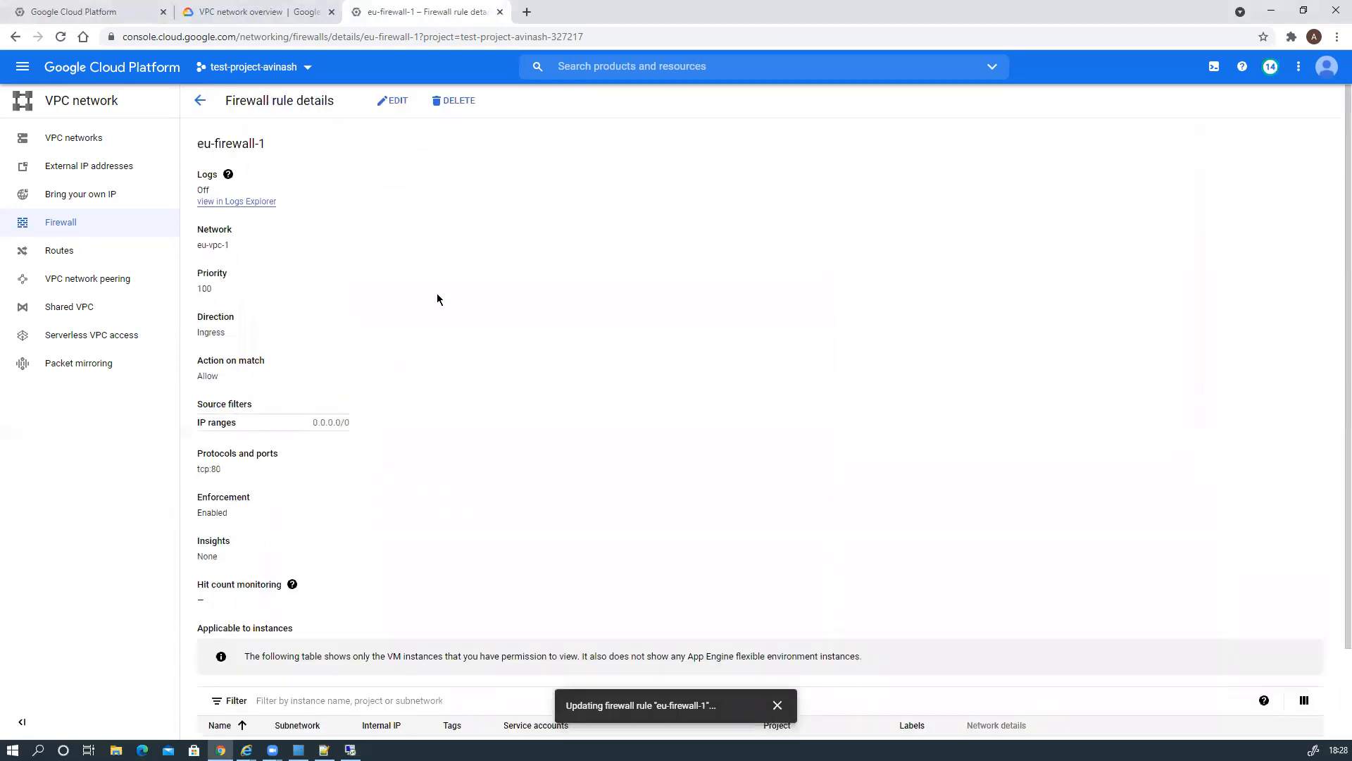
{"action": "left_click", "coordinate": [392, 103]}
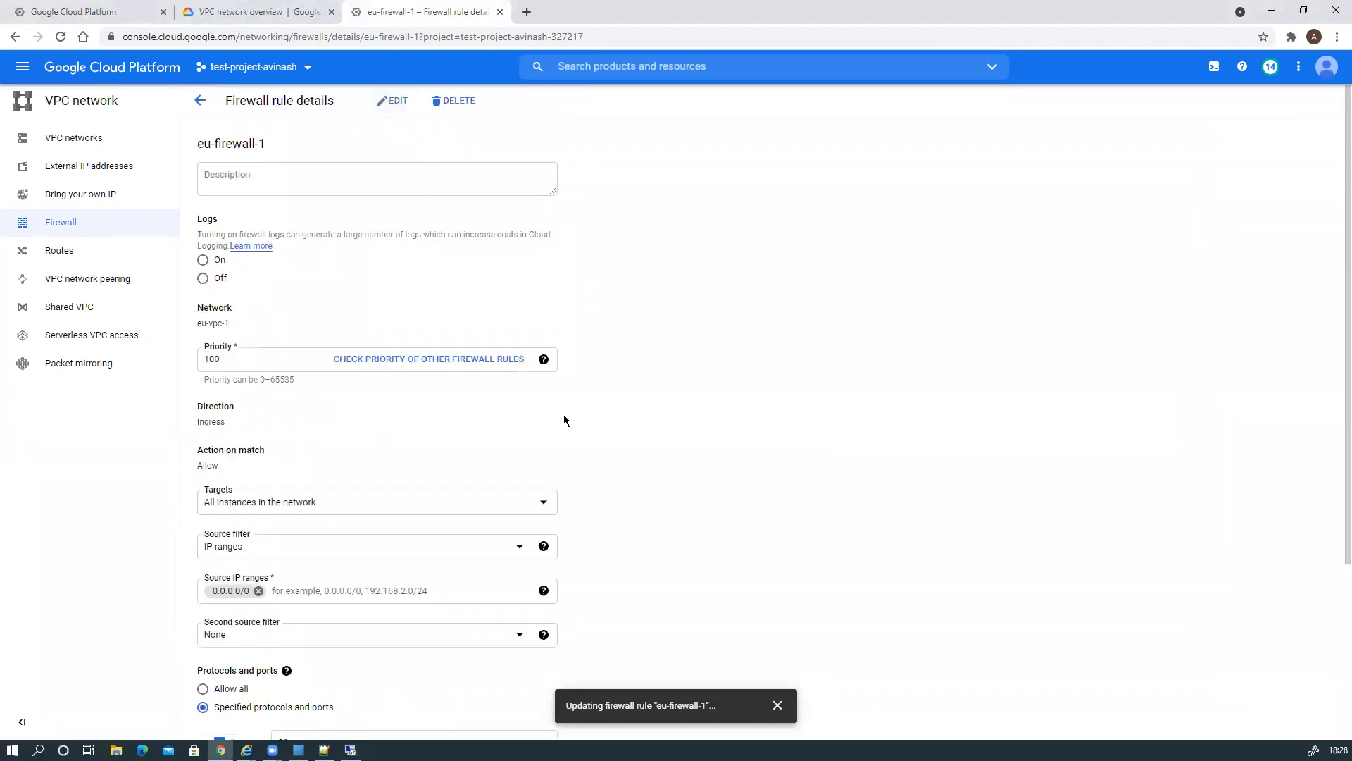
{"action": "scroll", "coordinate": [564, 421], "scroll_direction": "down", "scroll_amount": 3}
{"action": "left_click", "coordinate": [305, 530]}
Try to allow other protocols in the eu-firewall-1 rule with the entry iCMP.
{"action": "left_click", "coordinate": [244, 627]}
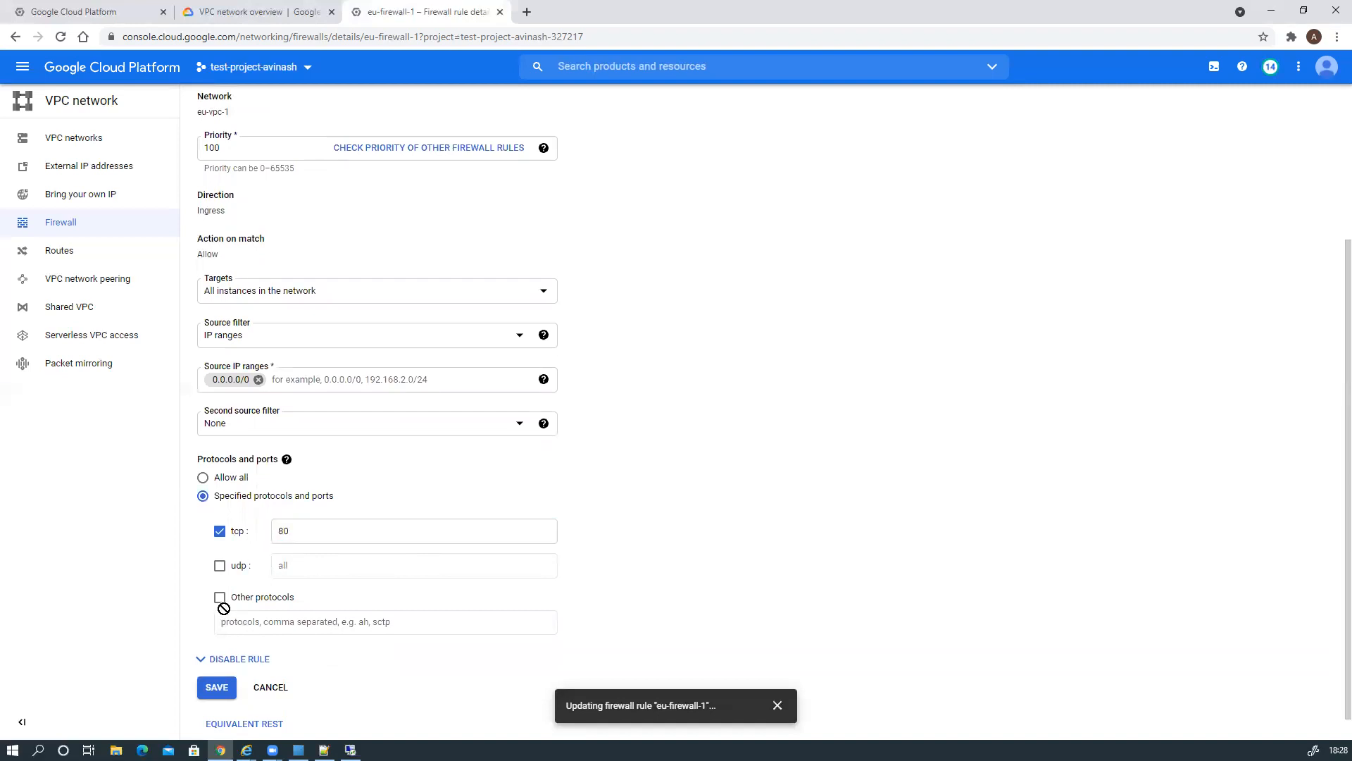
{"action": "left_click", "coordinate": [220, 598]}
{"action": "left_click", "coordinate": [266, 621]}
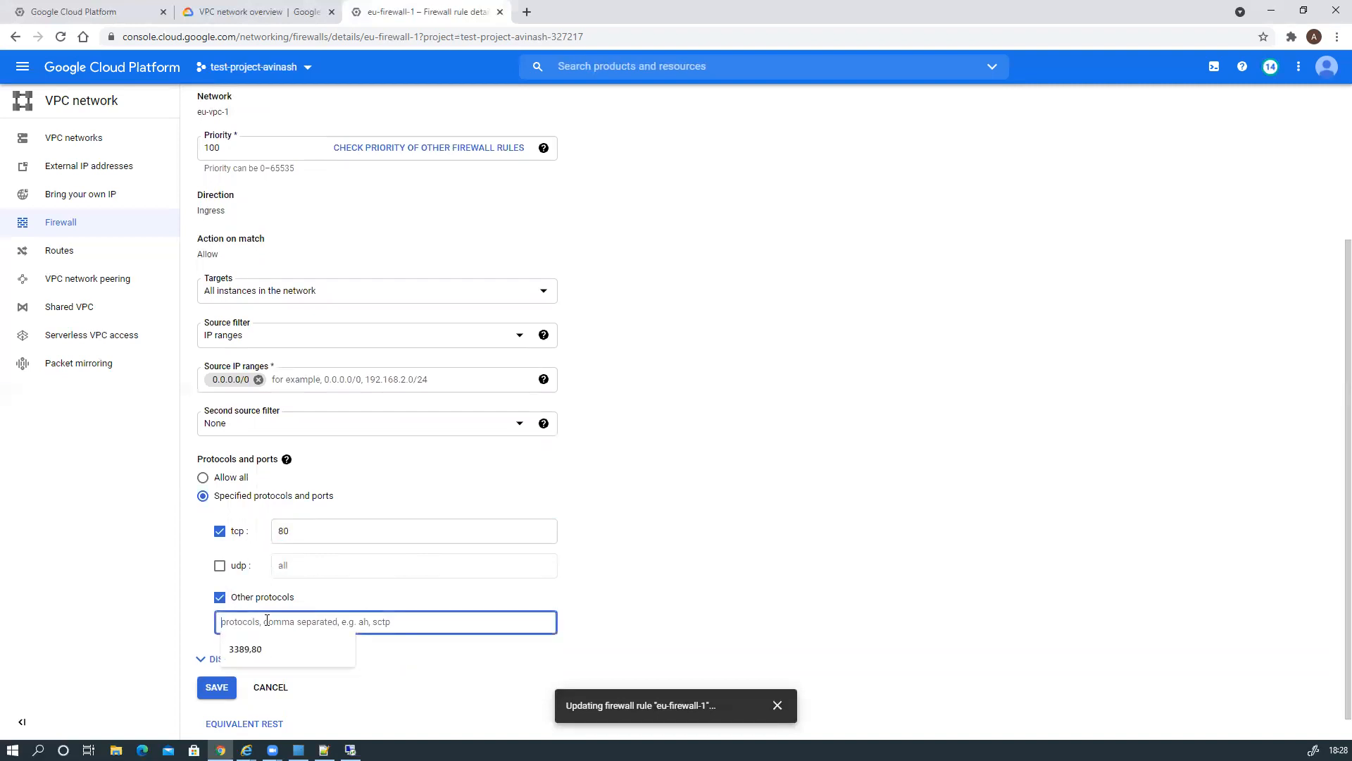
{"action": "type", "text": "i"}
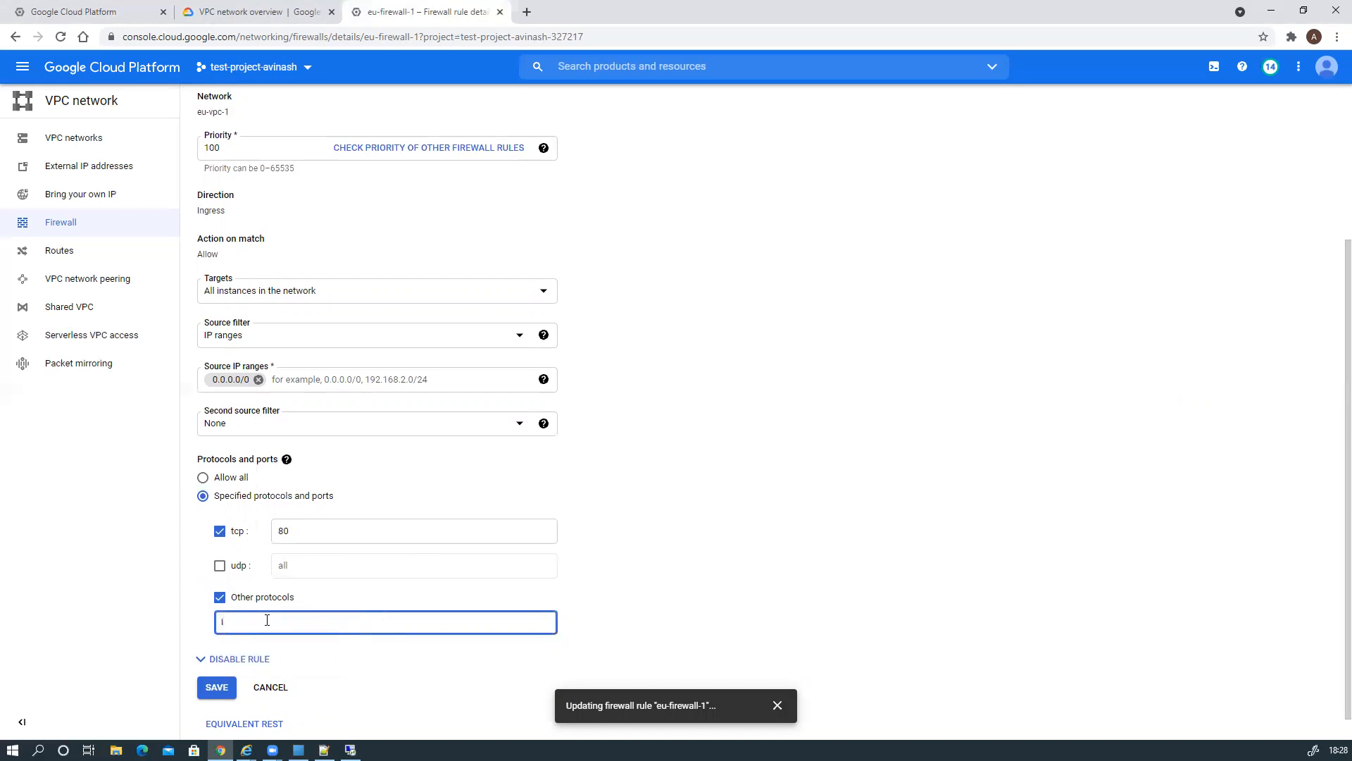
{"action": "type", "text": "CMP"}
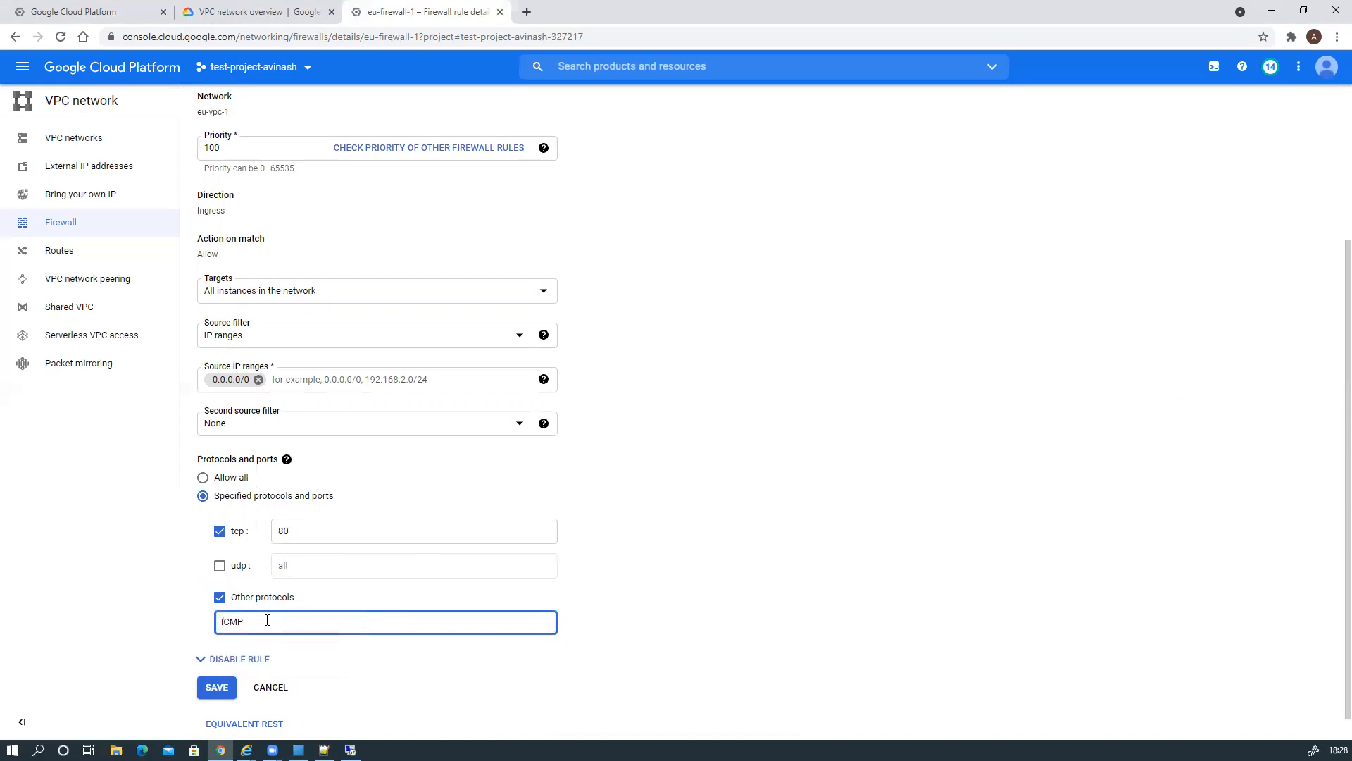
Add port 3389 to the rule's allowed TCP ports alongside port 80.
{"action": "left_click", "coordinate": [326, 534]}
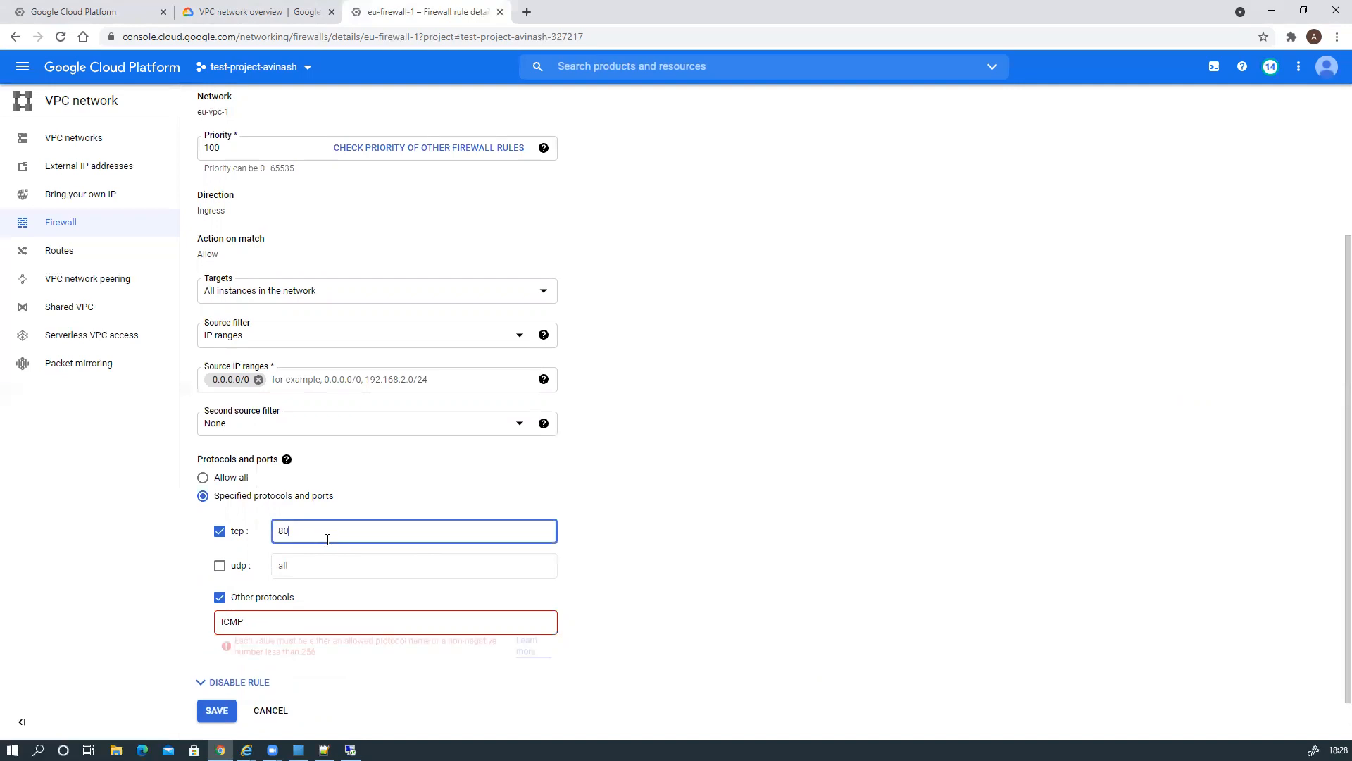
{"action": "type", "text": ",3389"}
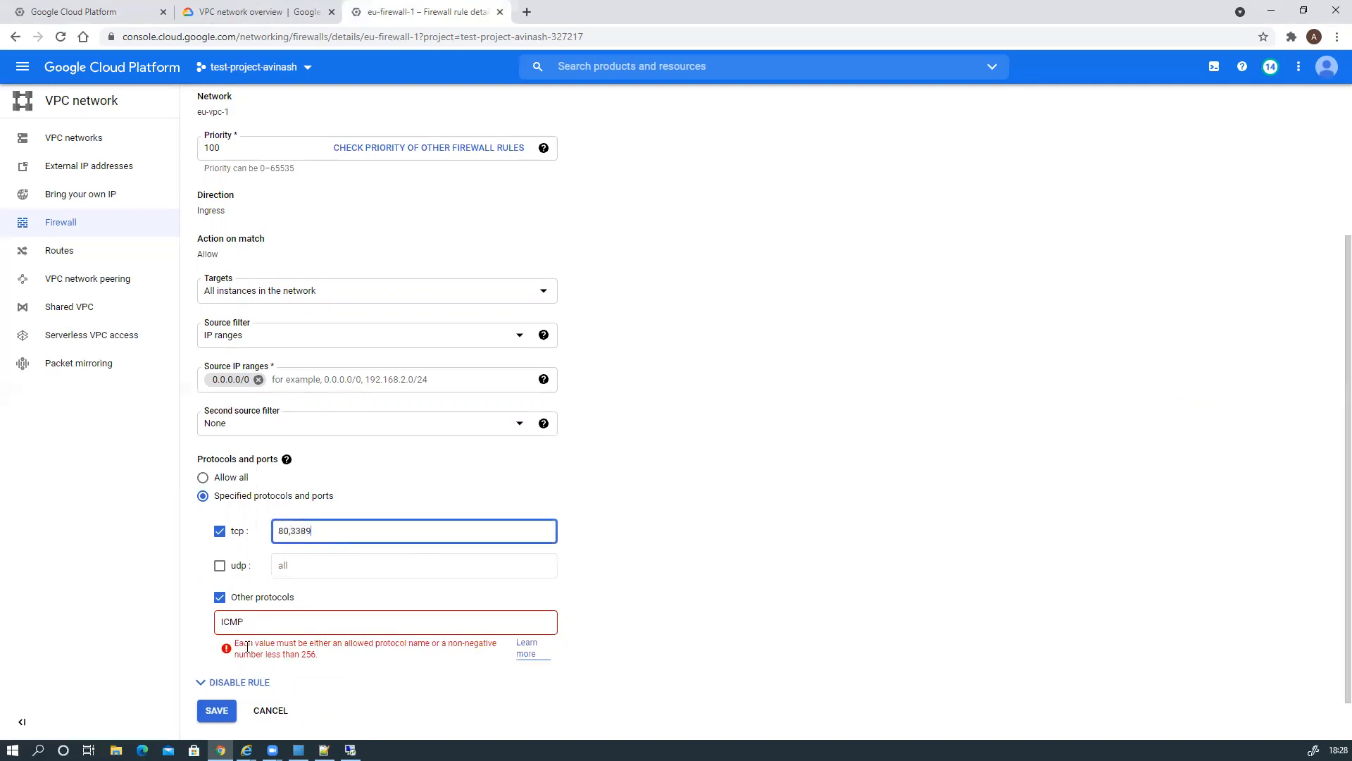
Retype the other protocols entry as icmp, clear and disable it, and save the eu-firewall-1 rule.
{"action": "left_click_drag", "start_coordinate": [248, 622], "coordinate": [202, 624]}
{"action": "type", "text": "icm"}
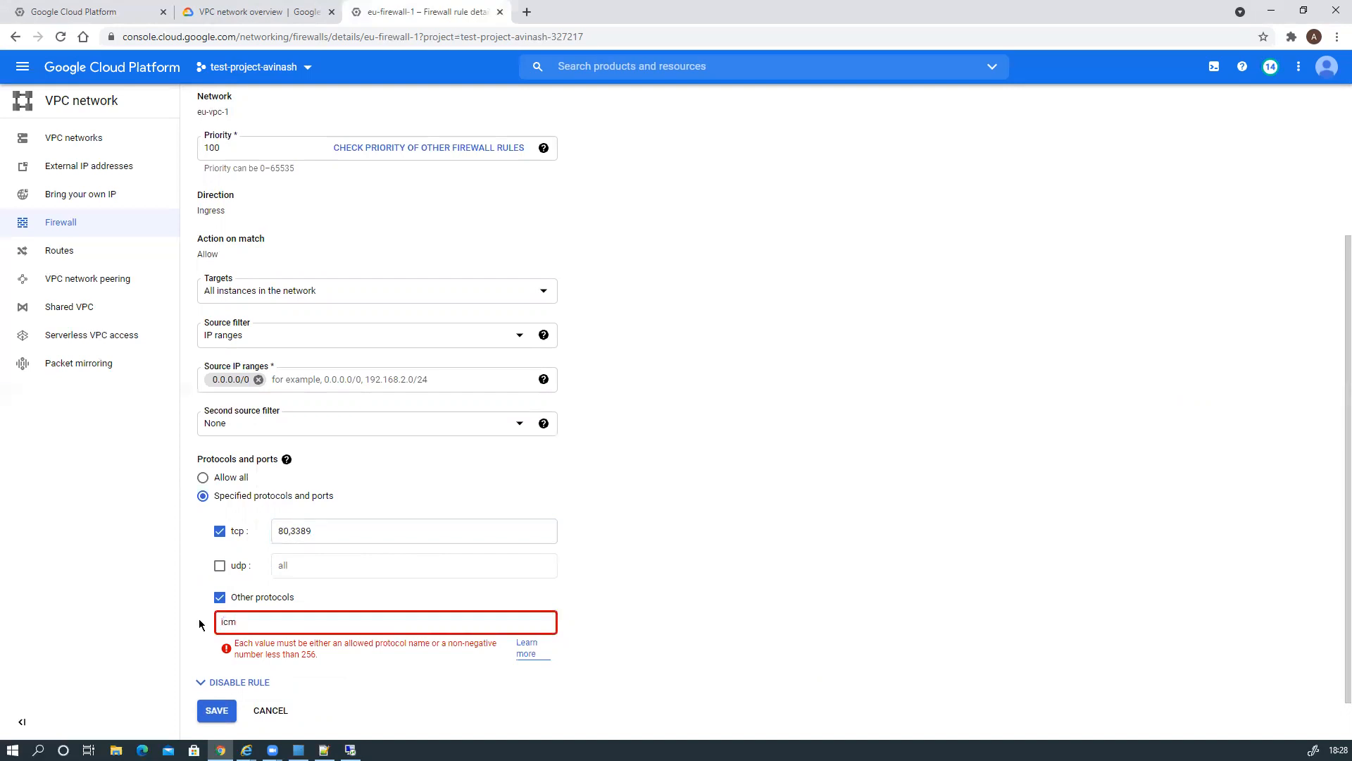
{"action": "type", "text": "p"}
{"action": "key", "text": "BackSpace"}
{"action": "key", "text": "BackSpace"}
{"action": "key", "text": "BackSpace"}
{"action": "key", "text": "BackSpace"}
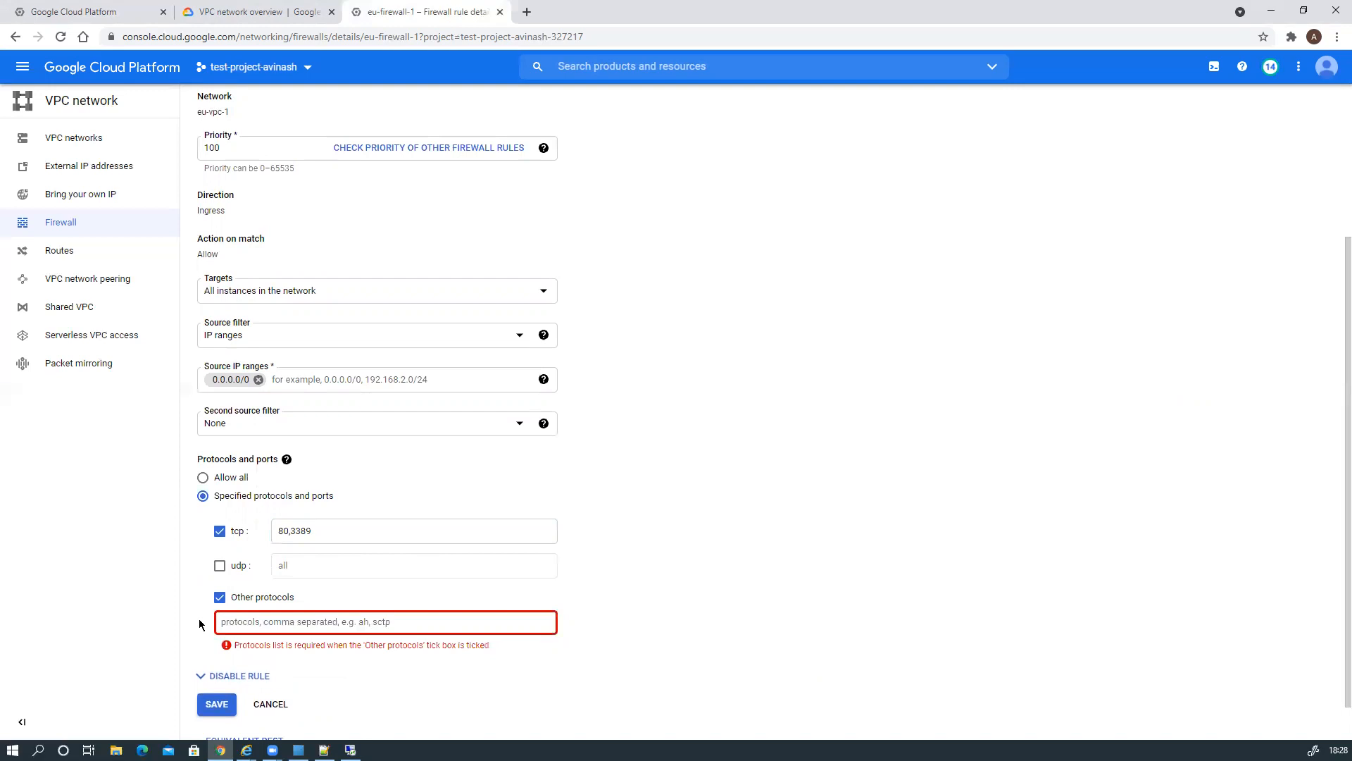
{"action": "left_click", "coordinate": [220, 597]}
{"action": "left_click", "coordinate": [224, 692]}
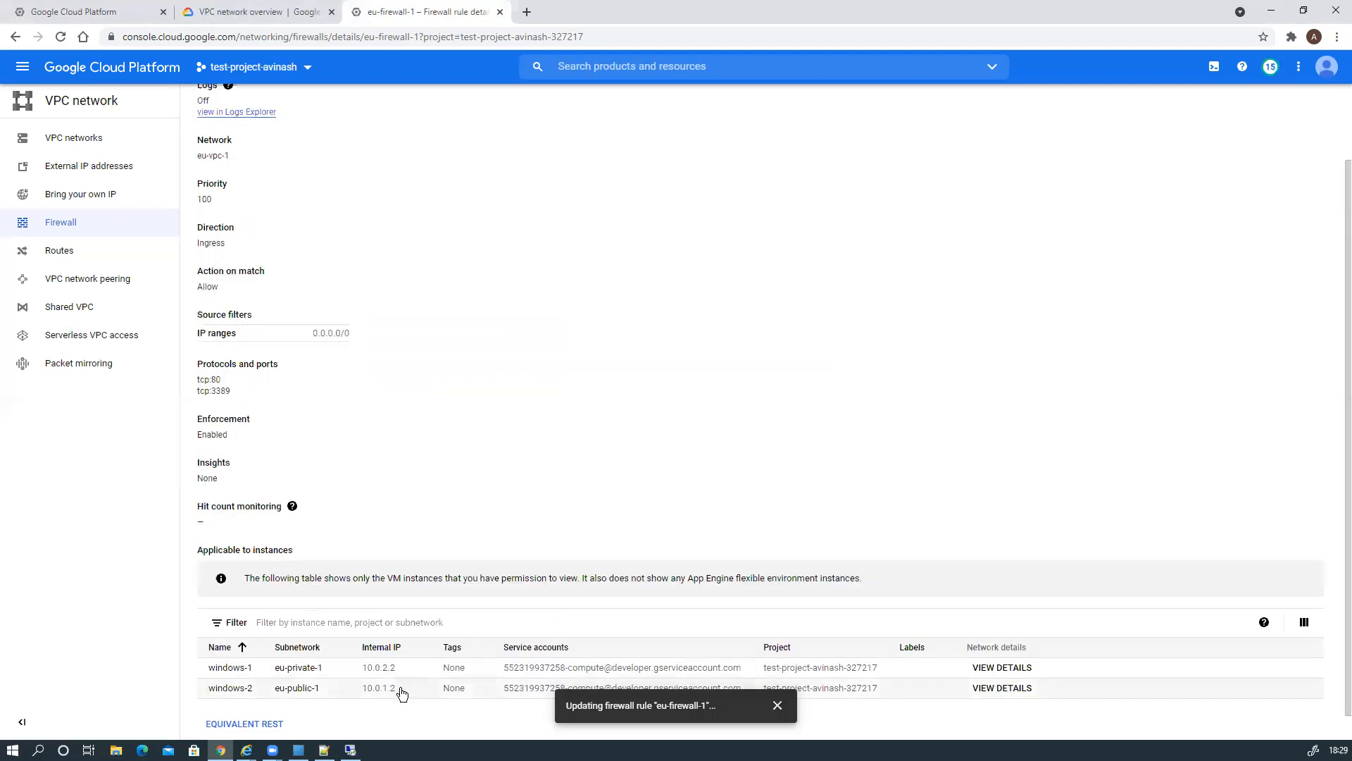
Switch to the windows-2 remote session and connect to 10.0.2.2 with the account password, accepting the connection prompt.
{"action": "left_click", "coordinate": [350, 749]}
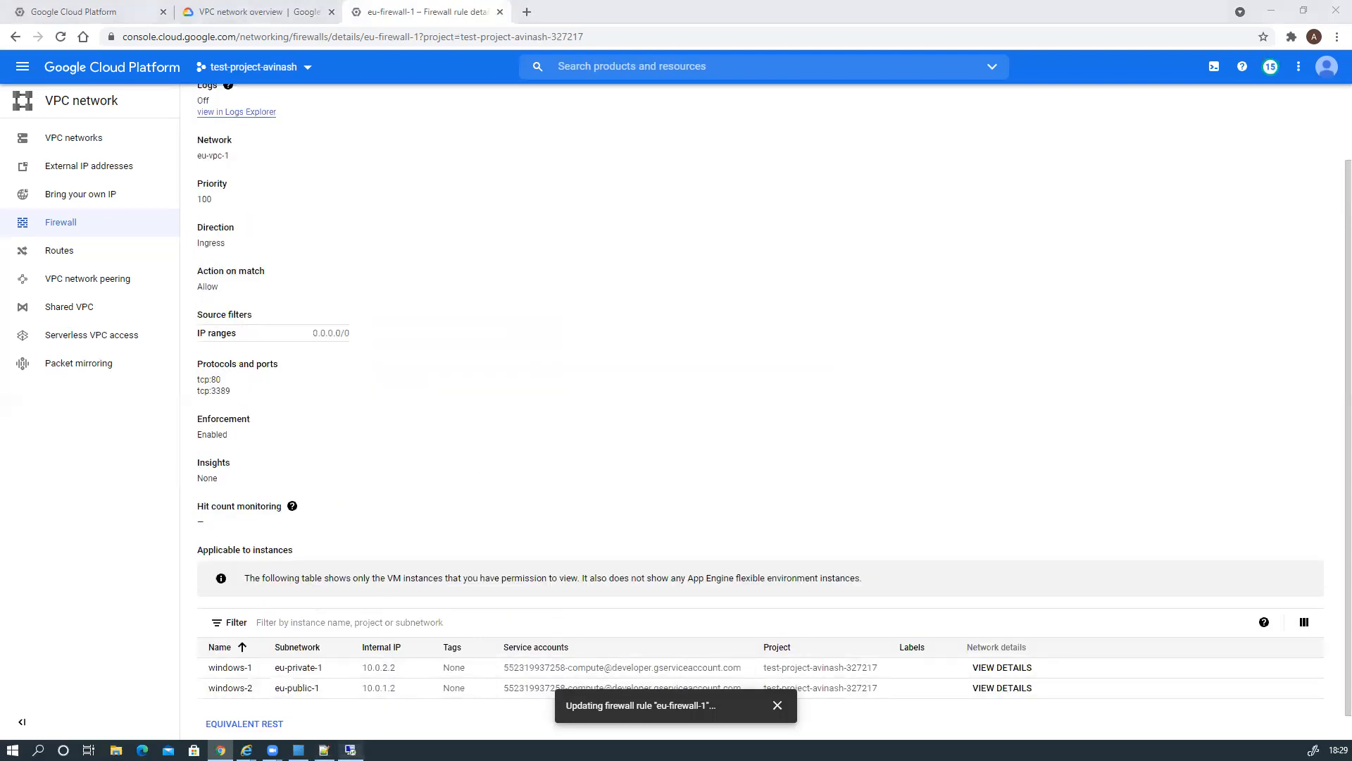
{"action": "left_click", "coordinate": [765, 401]}
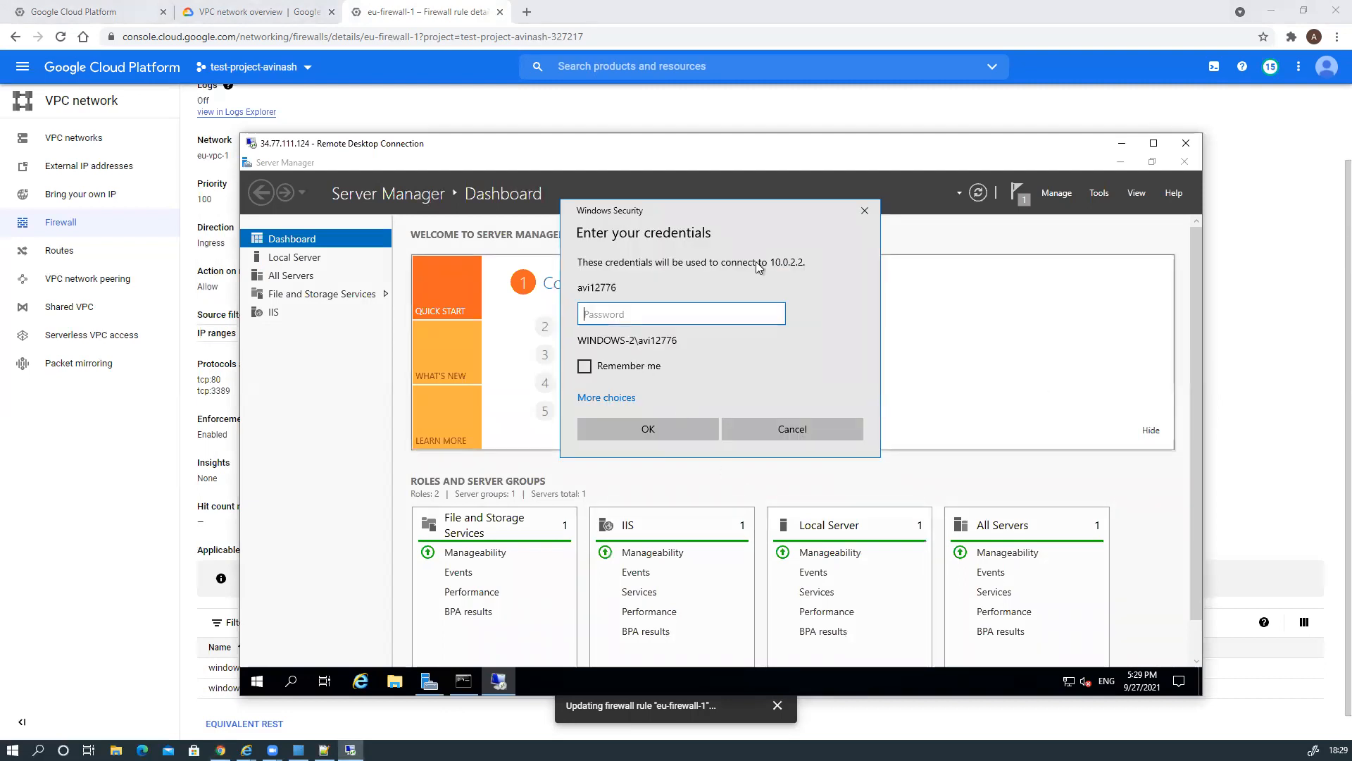
{"action": "key", "text": "ctrl+v"}
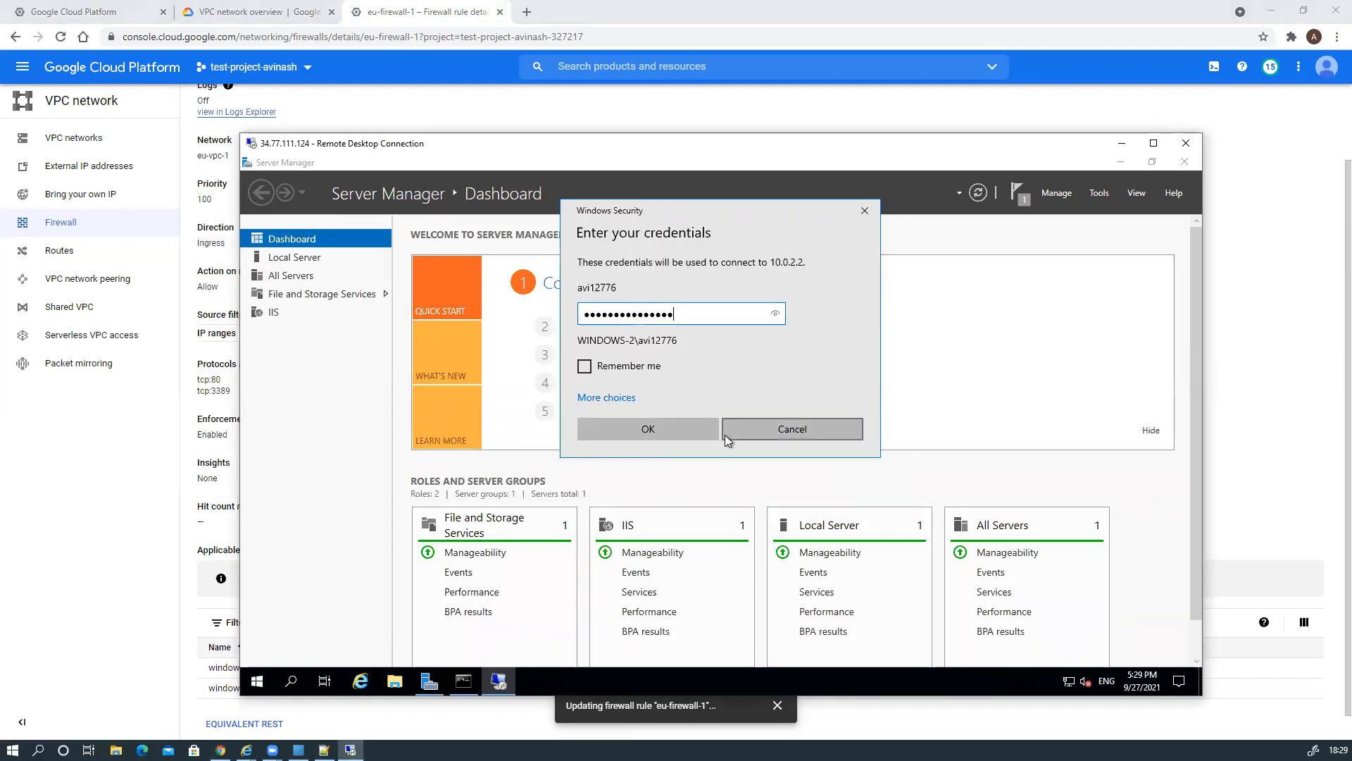
{"action": "key", "text": "Return"}
{"action": "left_click", "coordinate": [768, 452]}
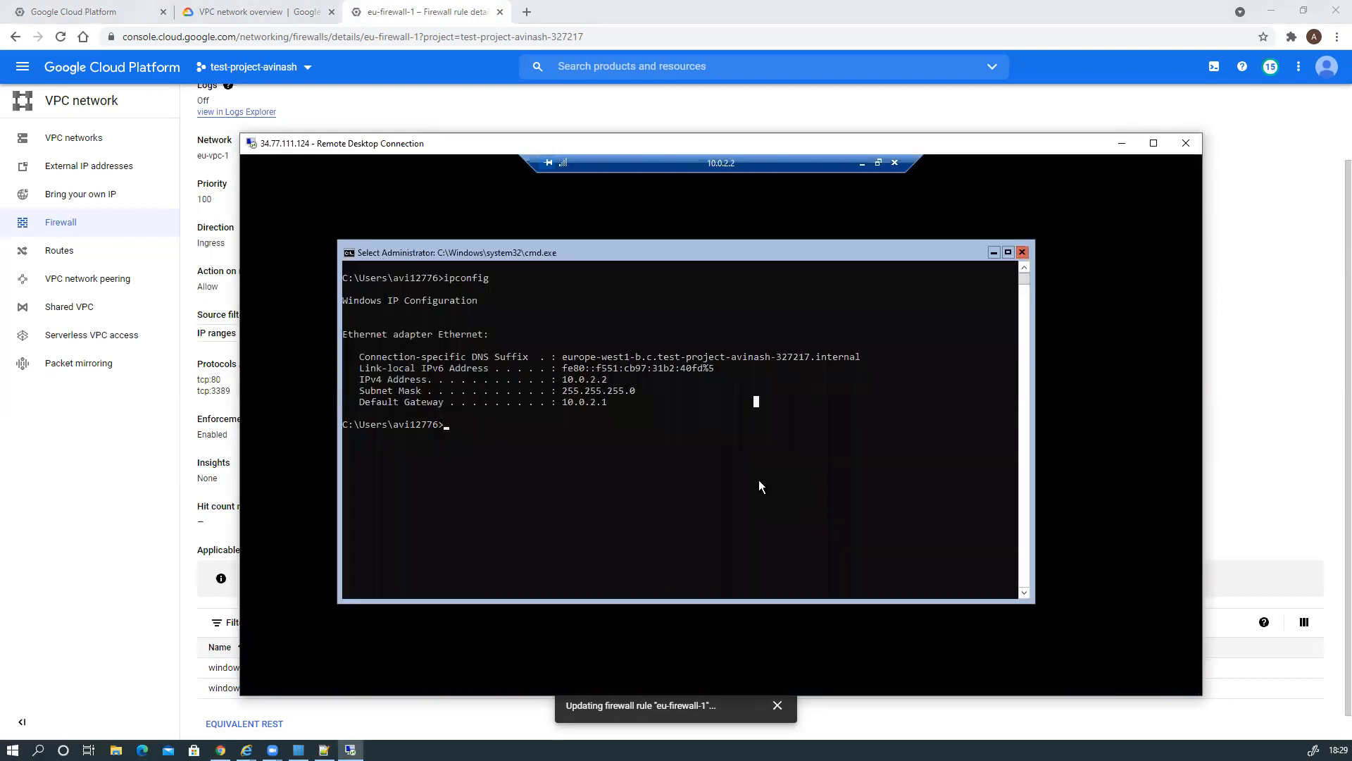
Run ipconfig on windows-1 and ping windows-2 at 10.0.1.2.
{"action": "key", "text": "Return"}
{"action": "key", "text": "Return"}
{"action": "key", "text": "Up"}
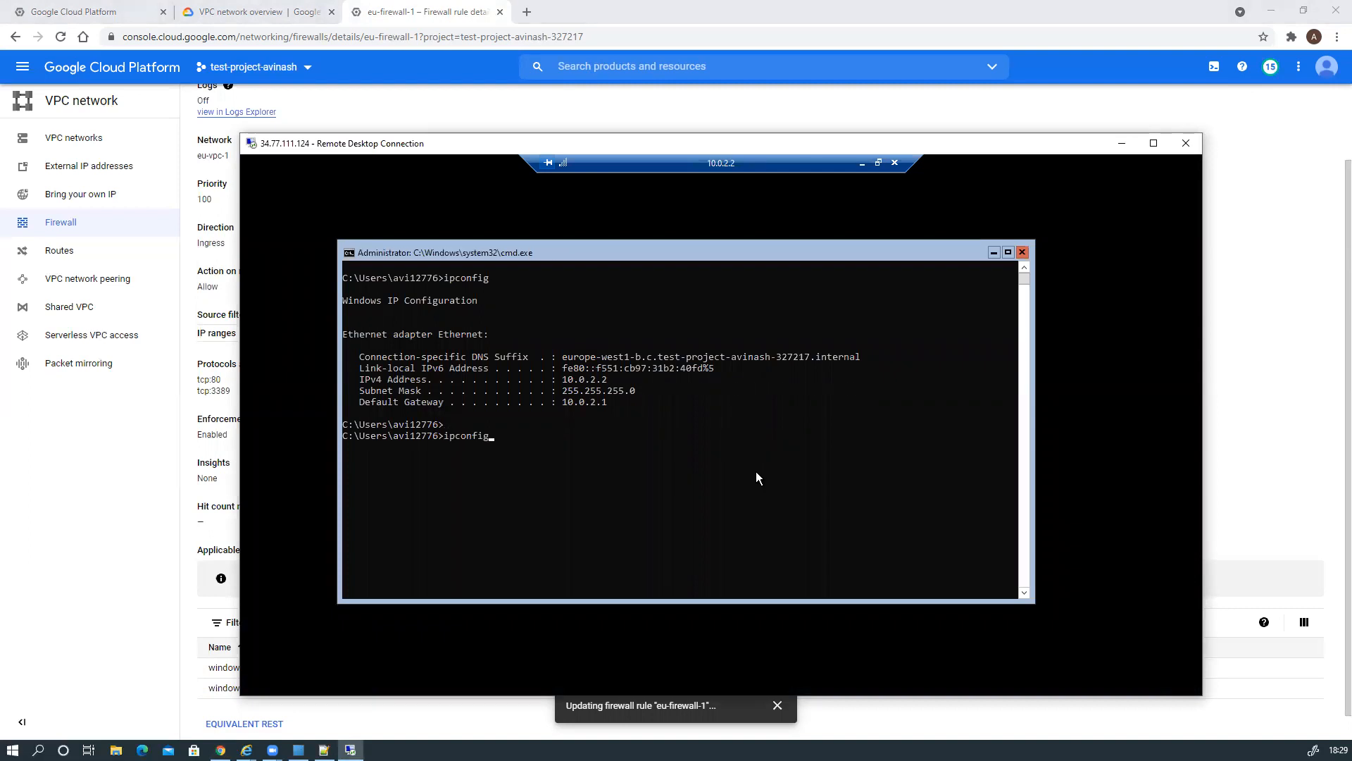
{"action": "key", "text": "Return"}
{"action": "type", "text": "ping "}
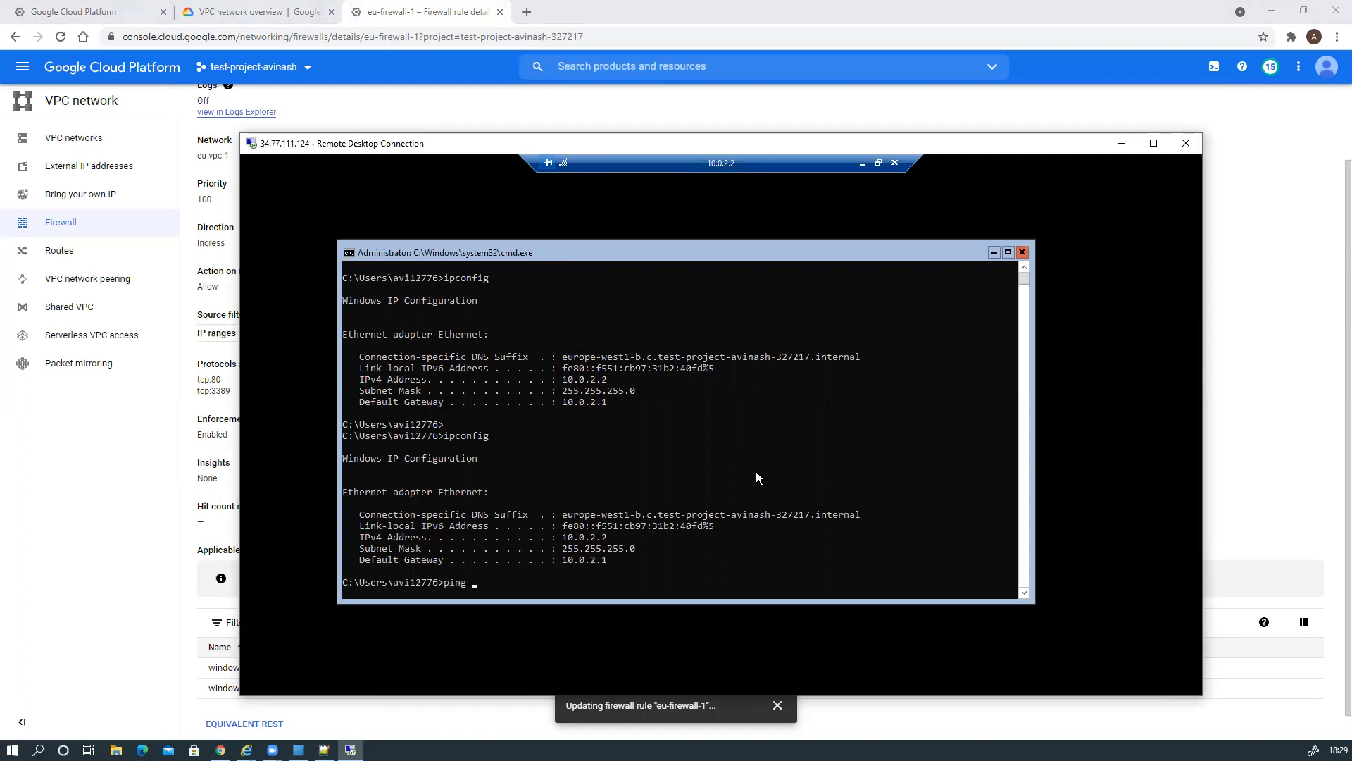
{"action": "type", "text": "10.0.1.2"}
{"action": "key", "text": "Return"}
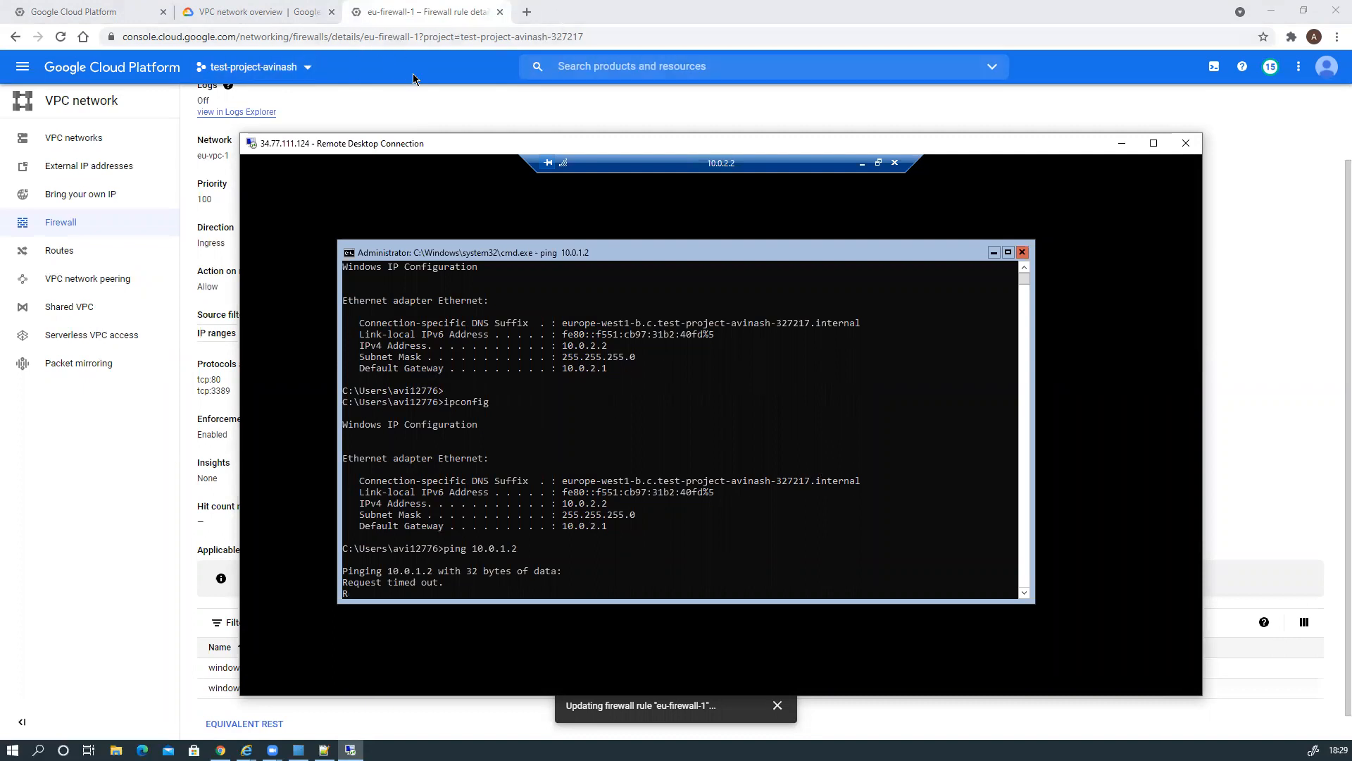
Switch to the browser, edit the eu-firewall-1 rule to allow icmp as another protocol, and save it.
{"action": "left_click", "coordinate": [425, 100]}
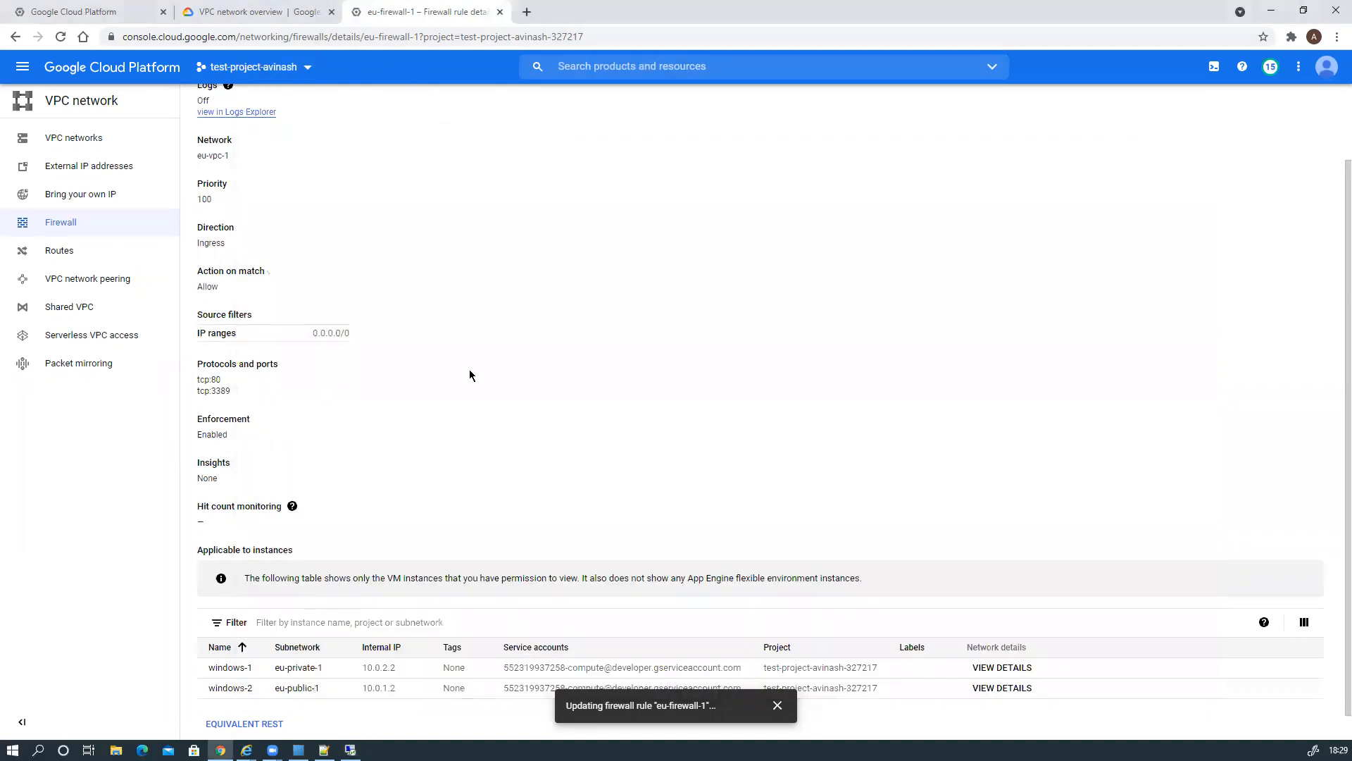
{"action": "scroll", "coordinate": [465, 338], "scroll_direction": "up", "scroll_amount": 2}
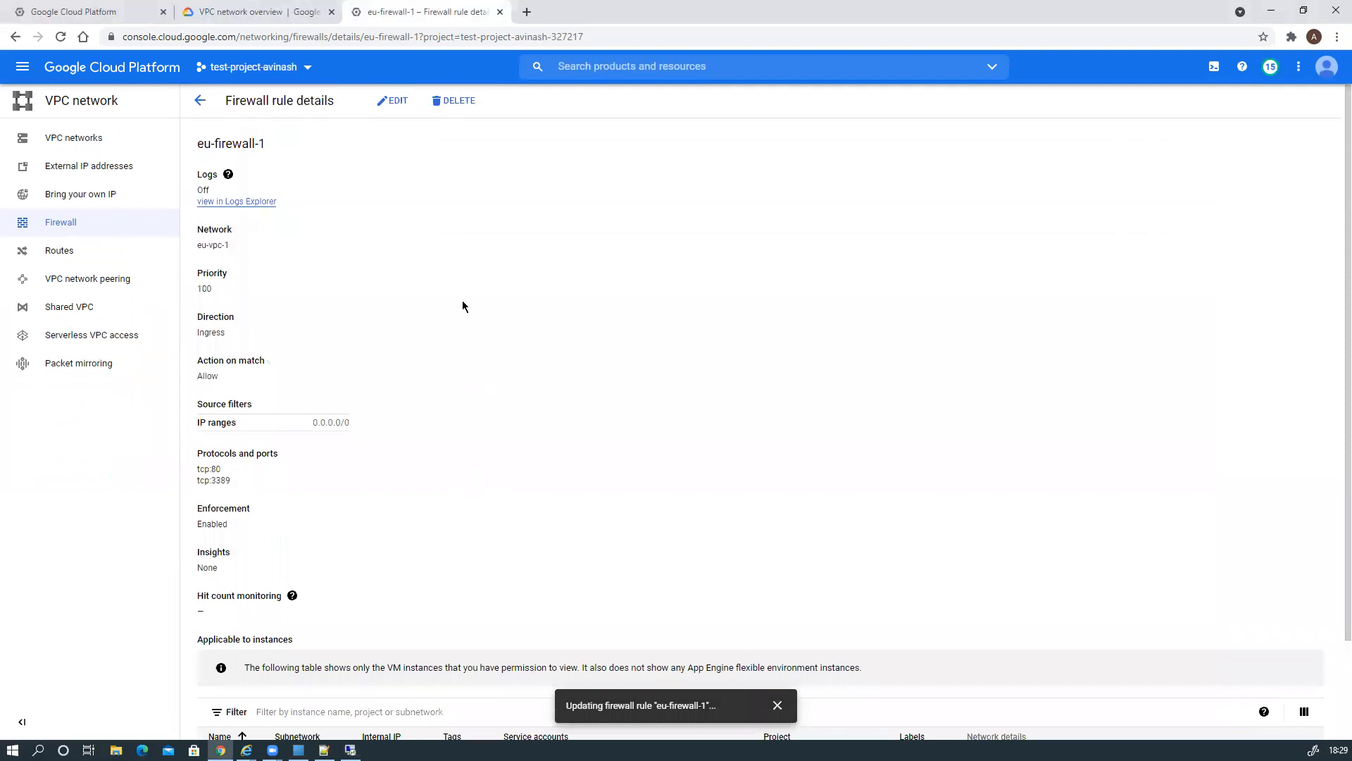
{"action": "left_click", "coordinate": [392, 108]}
{"action": "scroll", "coordinate": [450, 425], "scroll_direction": "down", "scroll_amount": 3}
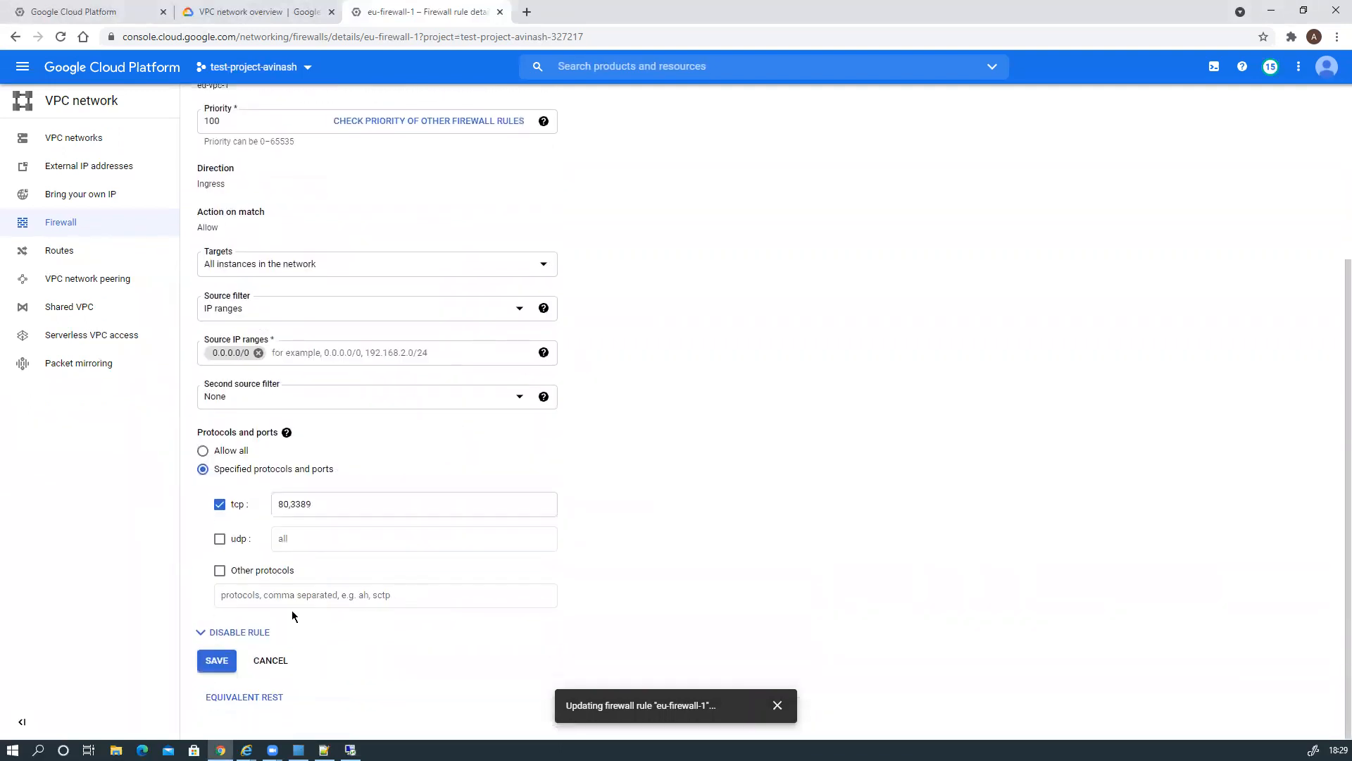
{"action": "left_click", "coordinate": [220, 571]}
{"action": "left_click", "coordinate": [237, 598]}
{"action": "type", "text": "icm"}
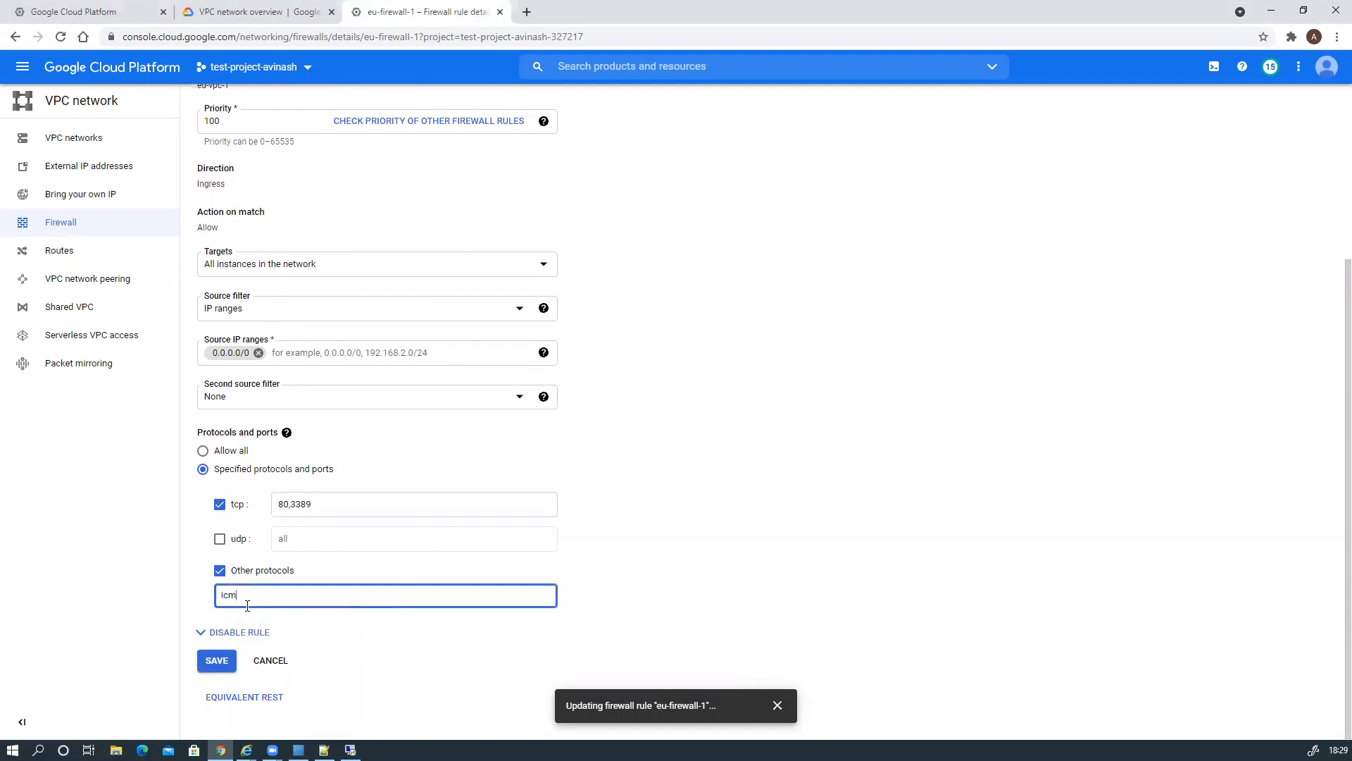
{"action": "type", "text": "p"}
{"action": "left_click", "coordinate": [213, 653]}
{"action": "left_click", "coordinate": [213, 653]}
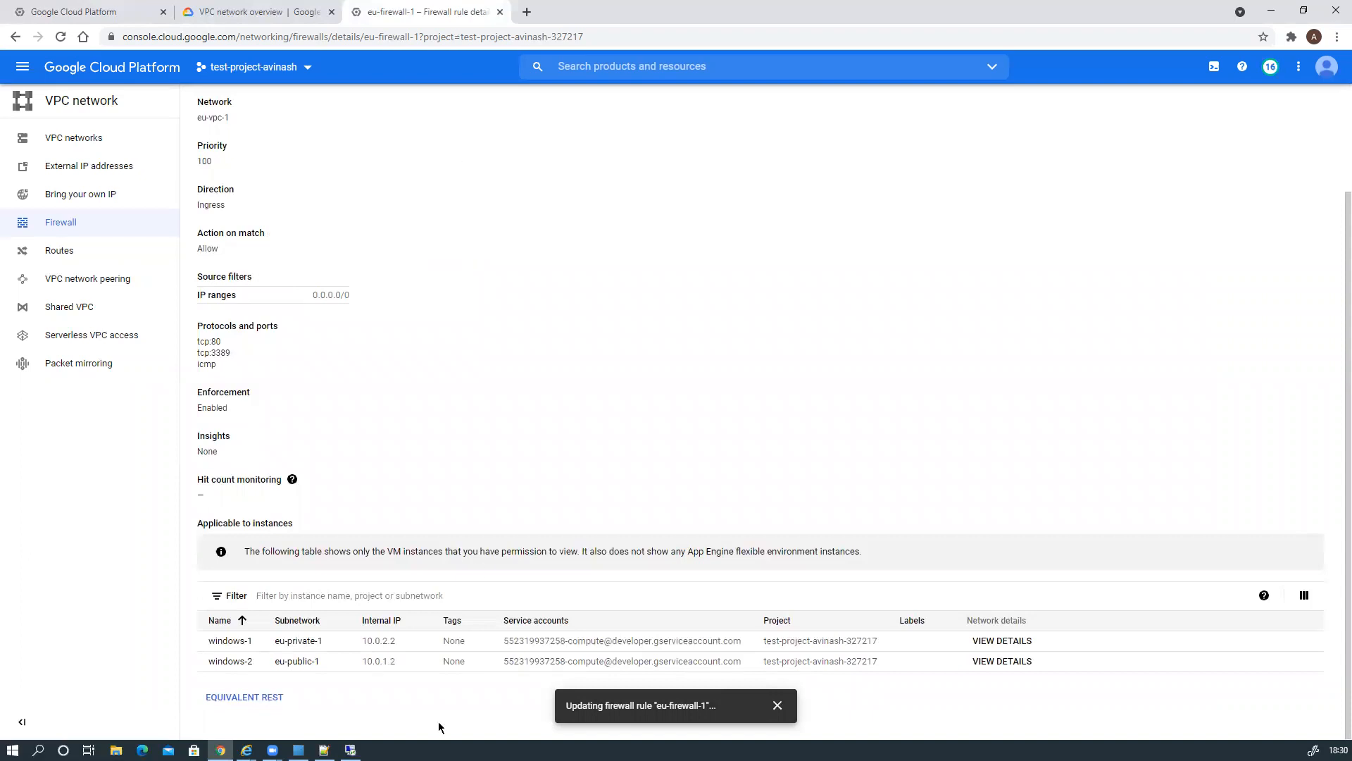
Switch back to the remote session and repeat the ping to 10.0.1.2 from windows-1.
{"action": "left_click", "coordinate": [350, 749]}
{"action": "key", "text": "Up"}
{"action": "key", "text": "Return"}
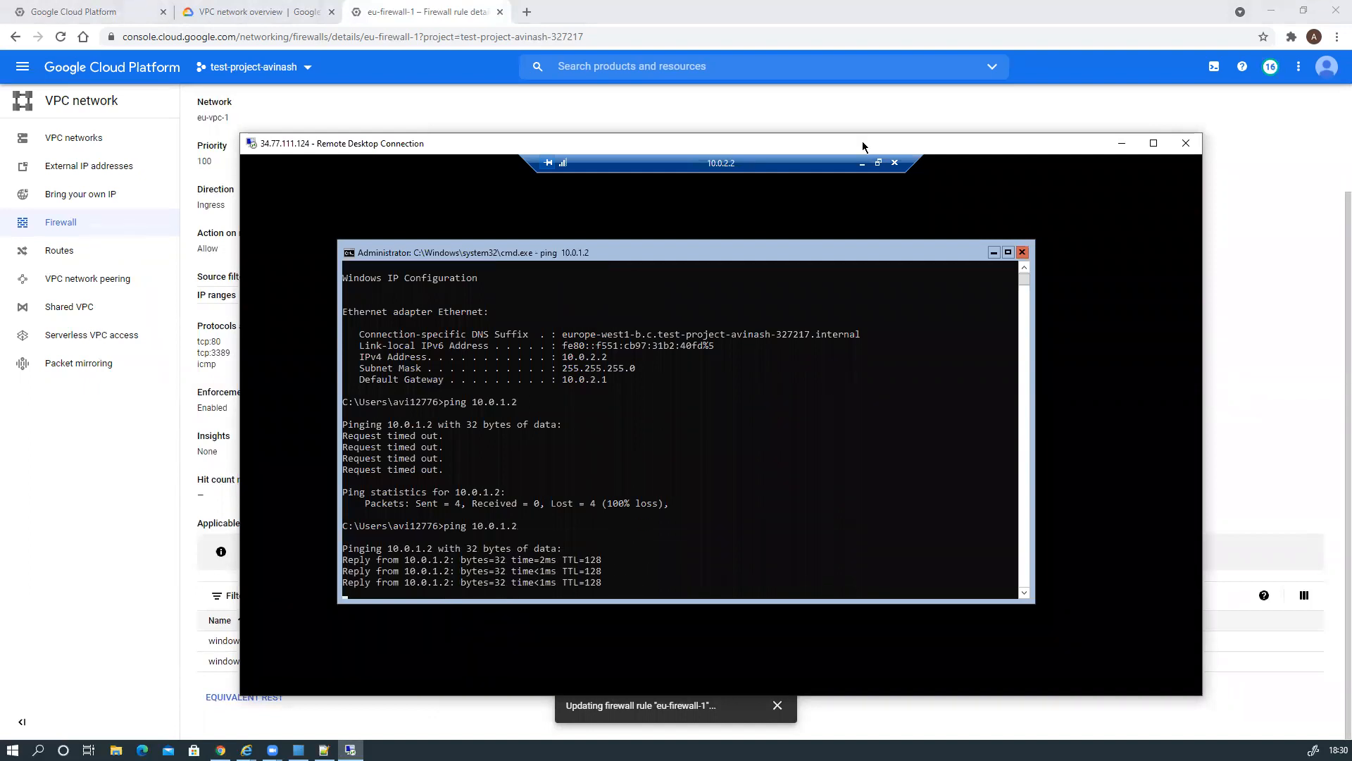
Minimize the nested 10.0.2.2 session and ping 10.0.2.2 from the Command Prompt on windows-2.
{"action": "left_click", "coordinate": [862, 163]}
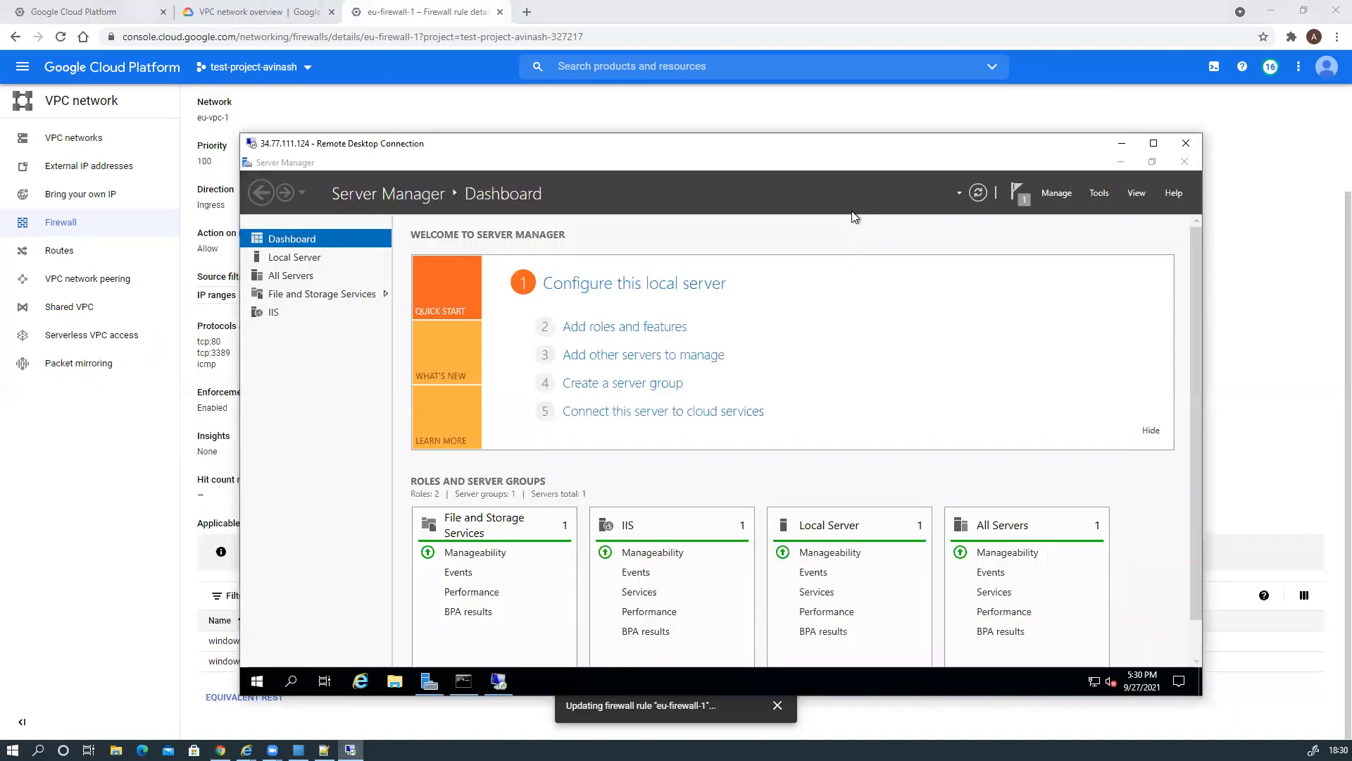
{"action": "left_click", "coordinate": [470, 682]}
{"action": "key", "text": "Up"}
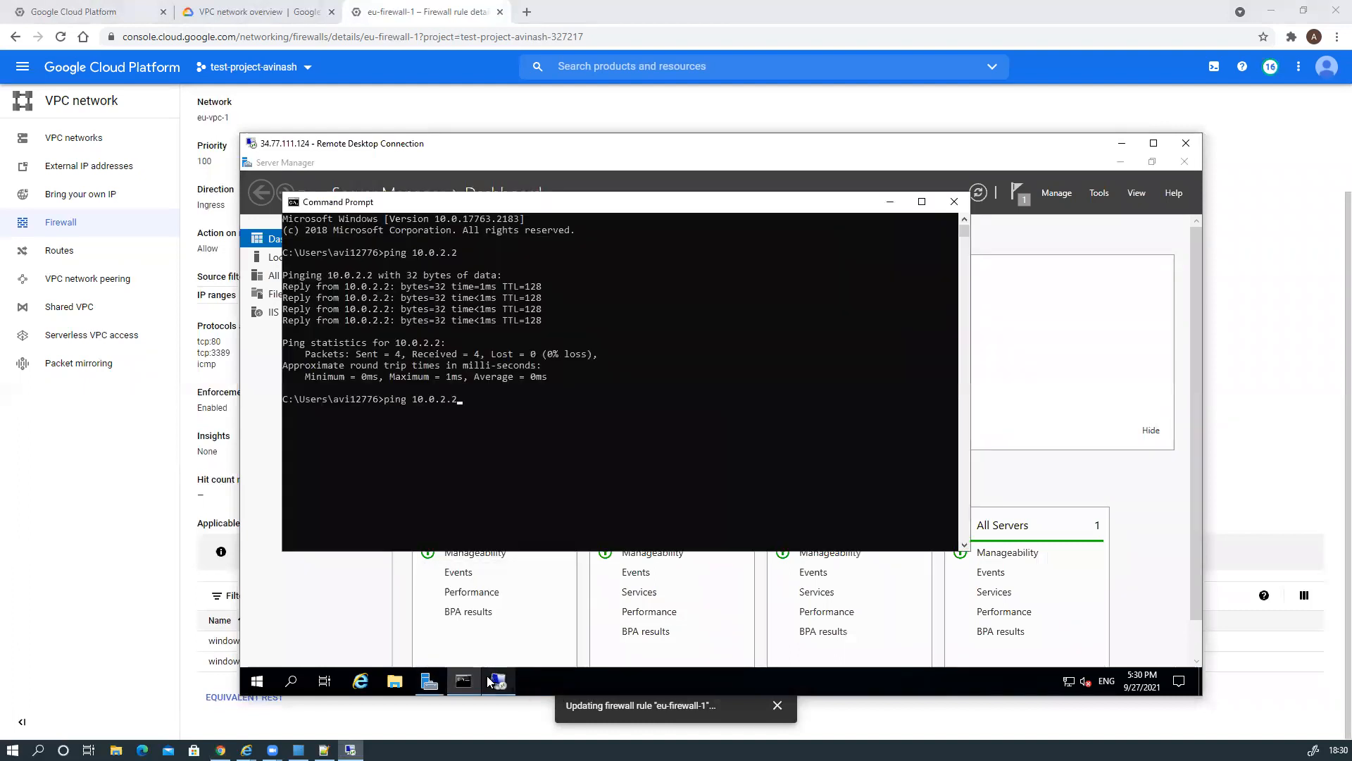
{"action": "key", "text": "Return"}
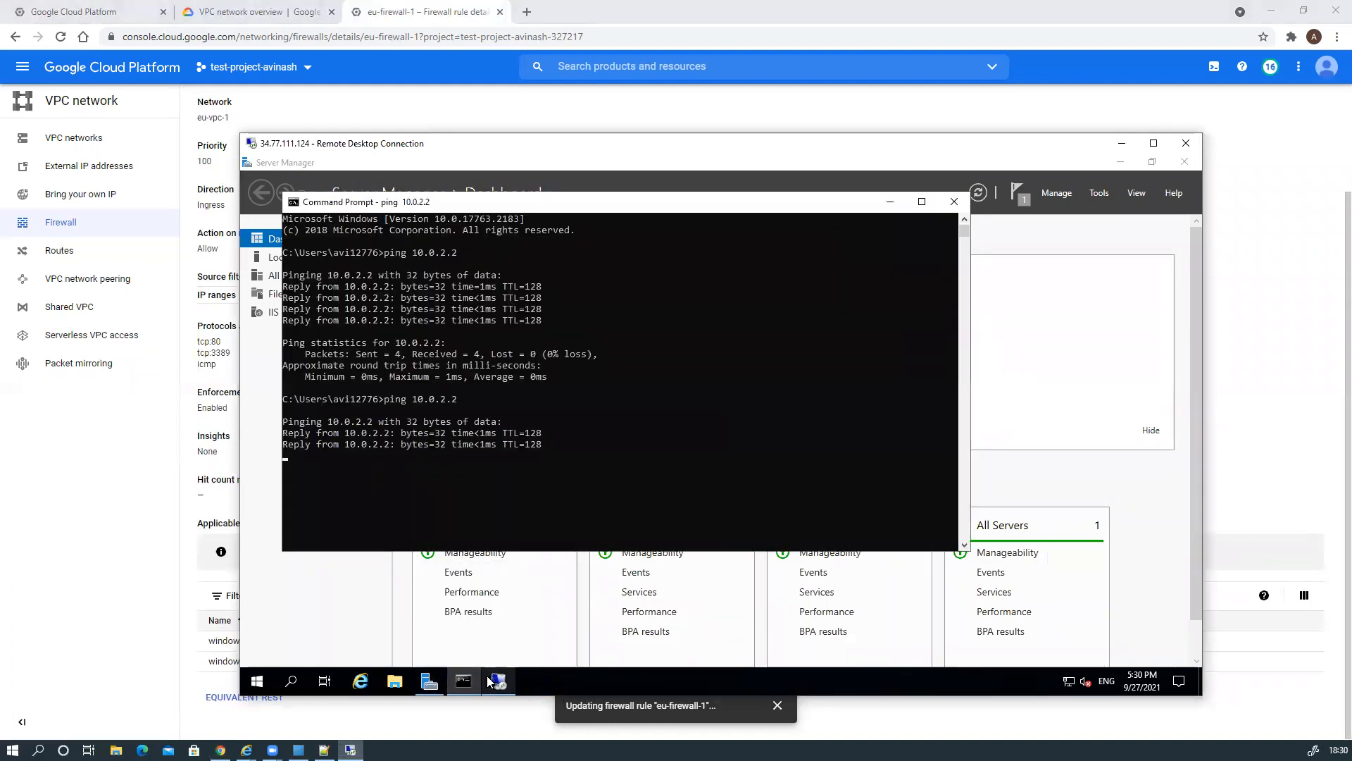